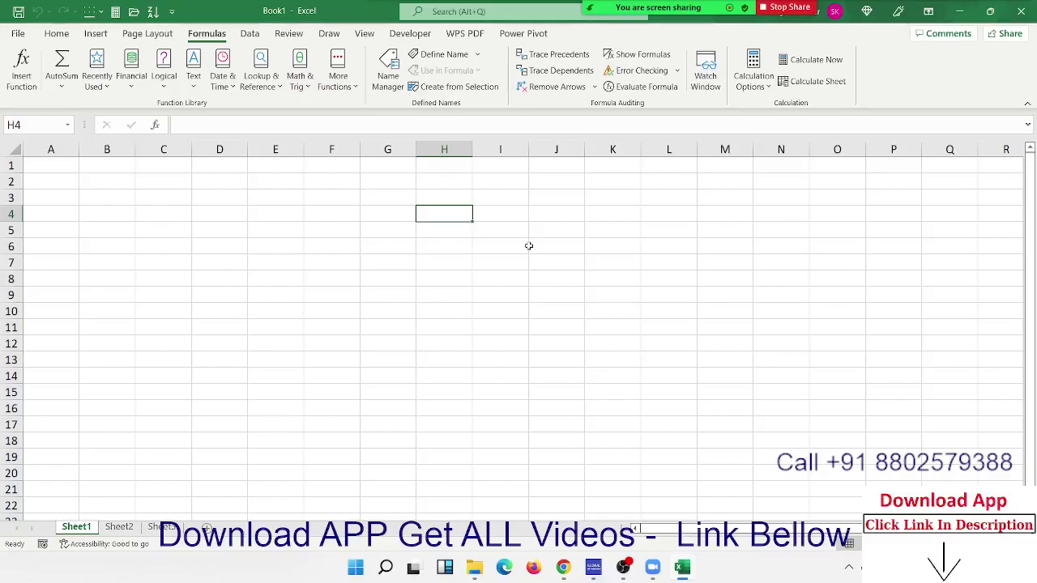
Browse the Math & Trig and Lookup & Reference function lists
click(289, 87)
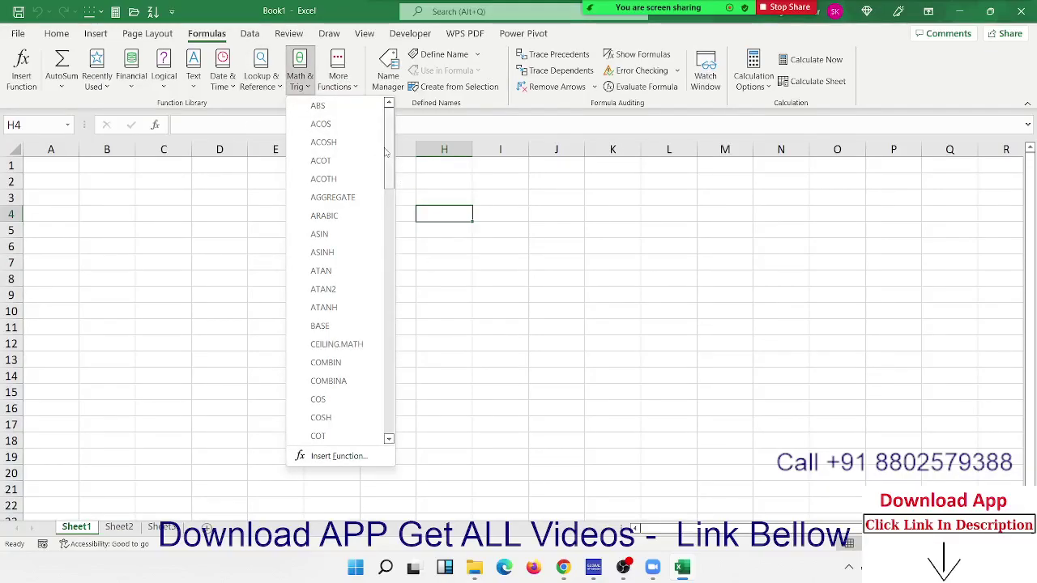
mouse_move(389, 150)
mouse_down()
mouse_move(389, 183)
mouse_move(539, 337)
mouse_up()
click(540, 337)
click(164, 77)
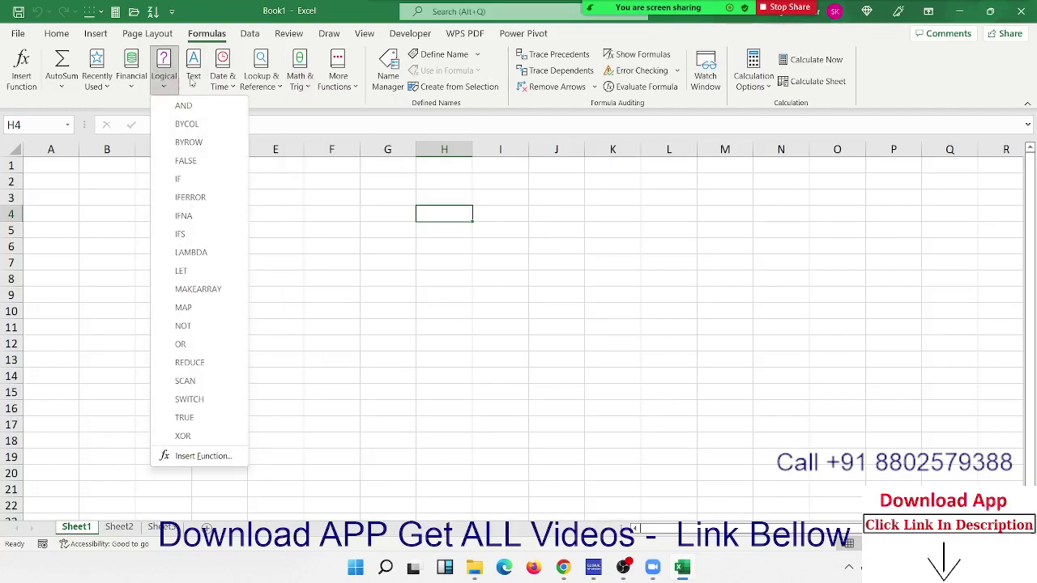
mouse_move(217, 77)
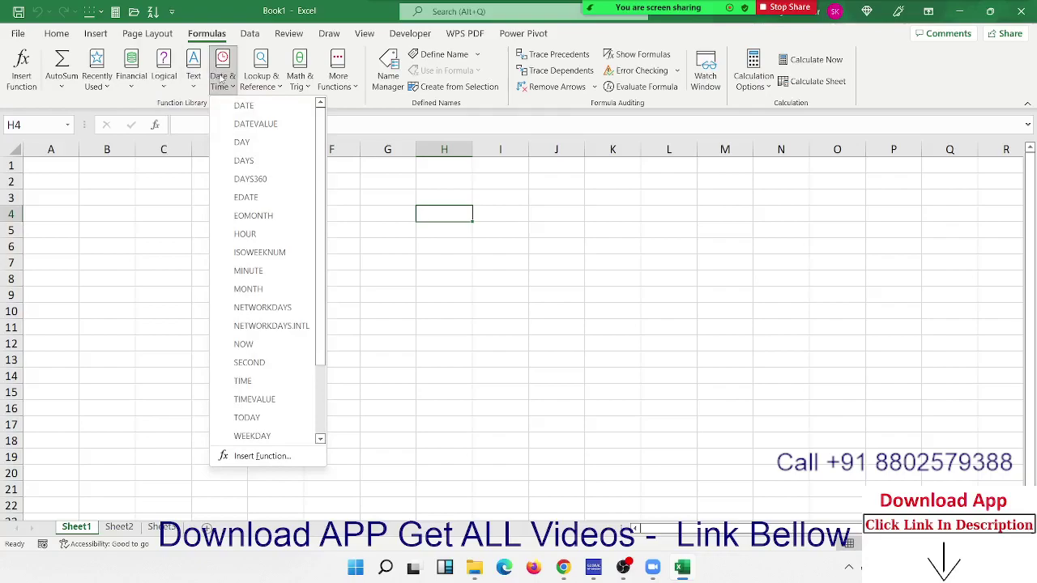
click(286, 74)
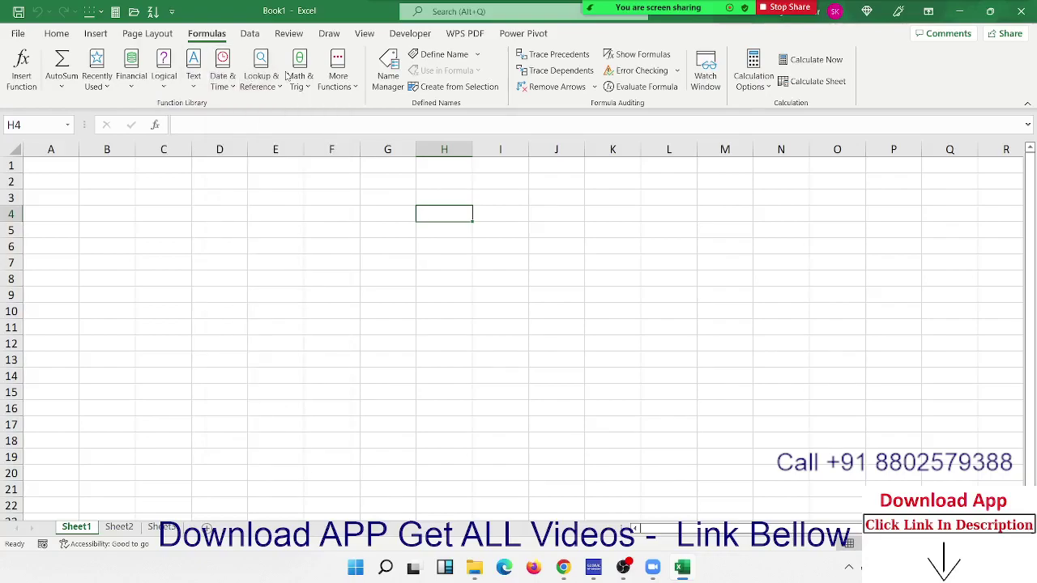
click(289, 75)
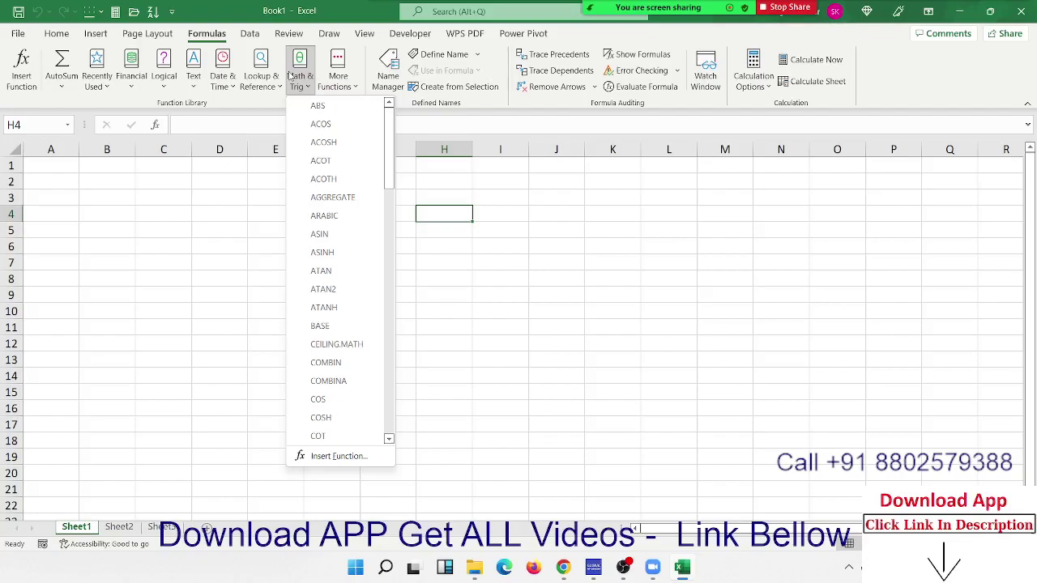
click(469, 220)
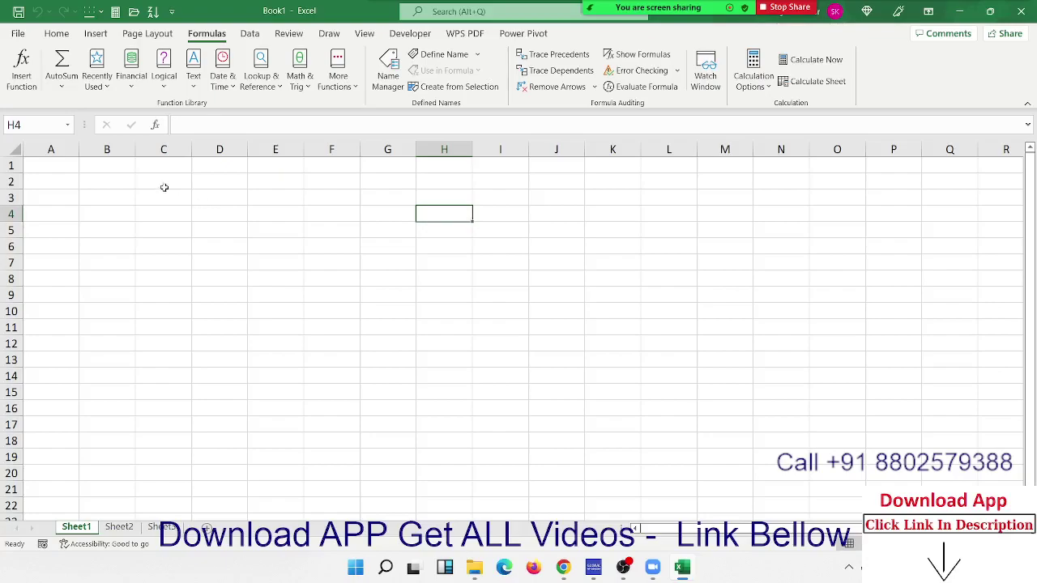
Type the header Sales in A1 and 85, 36, 63, -52, 25 in A2:A6
click(44, 168)
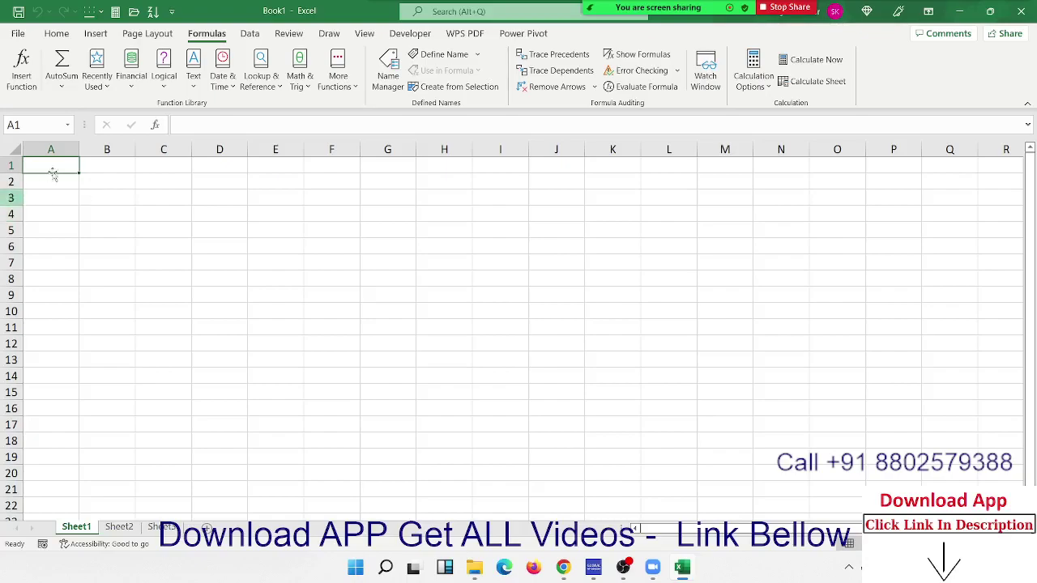
text(Sale)
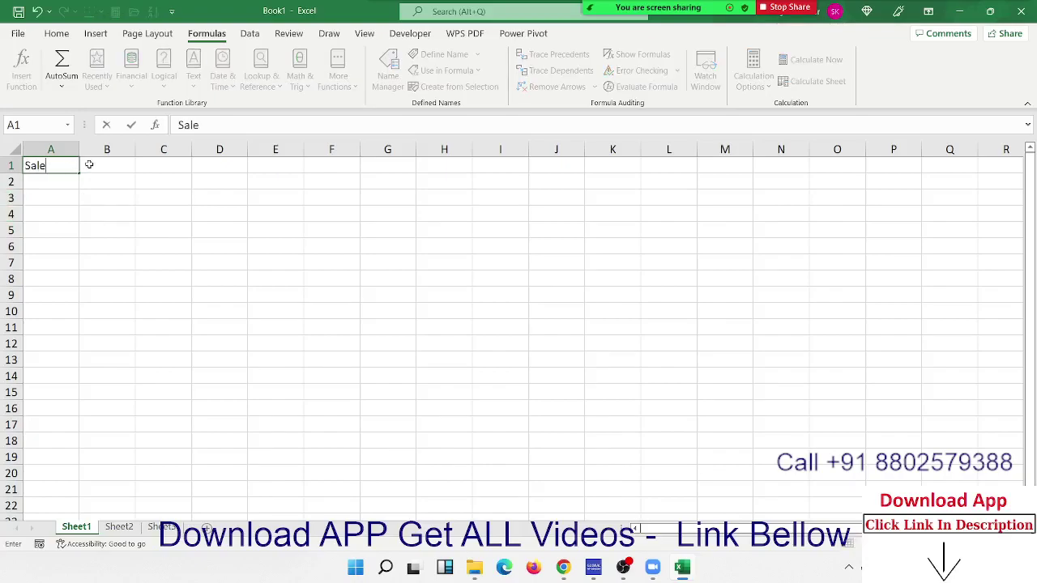
text(s)
key(Return)
text(85)
key(Return)
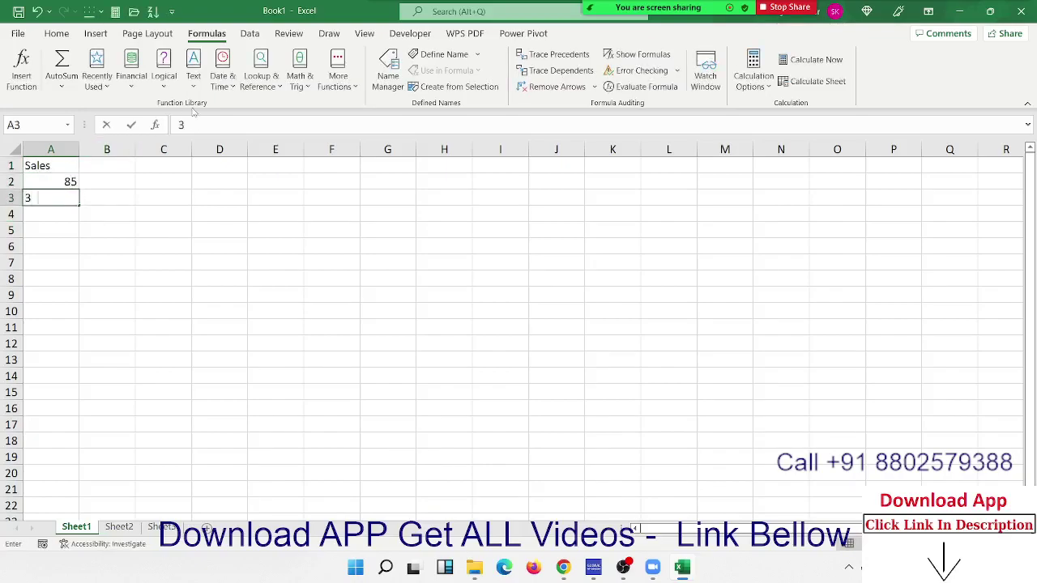
text(36)
key(Return)
text(63)
key(Return)
text(-5)
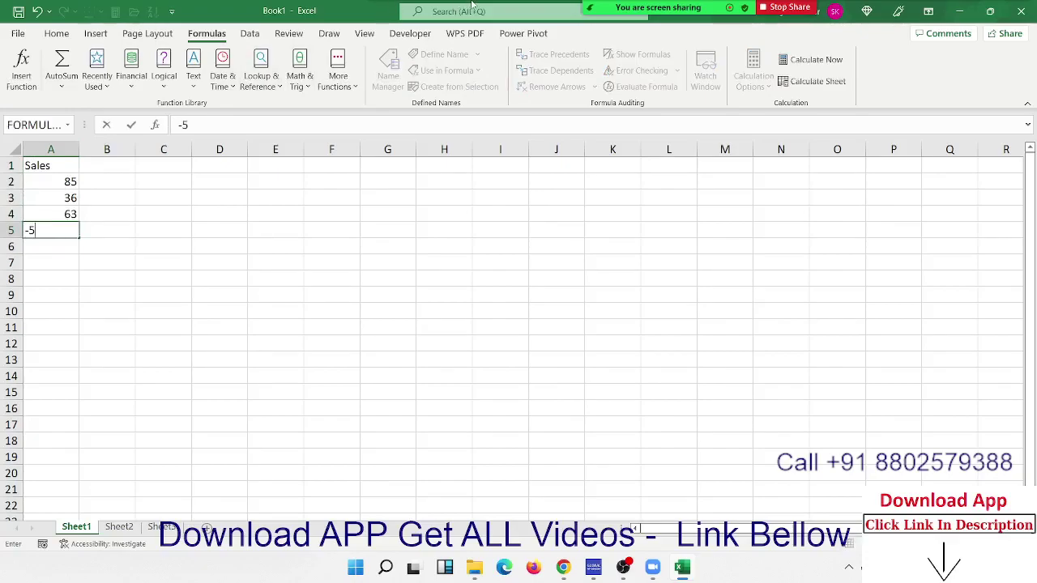
text(2)
key(Return)
text(25)
key(Return)
Enter 633, 635, 96, -65 and 25 in A7:A11
text(633)
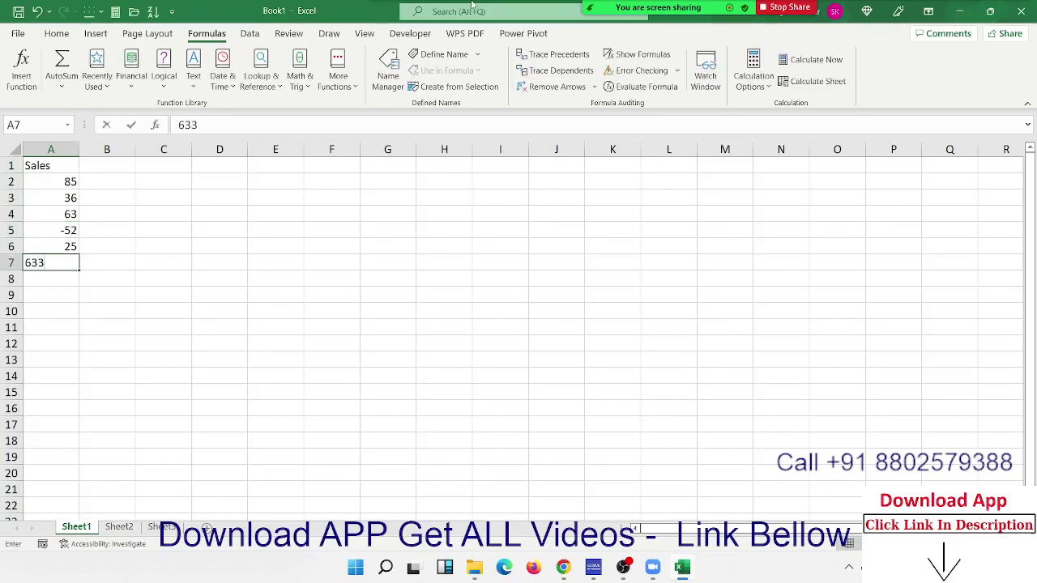
key(Return)
text(635)
key(Return)
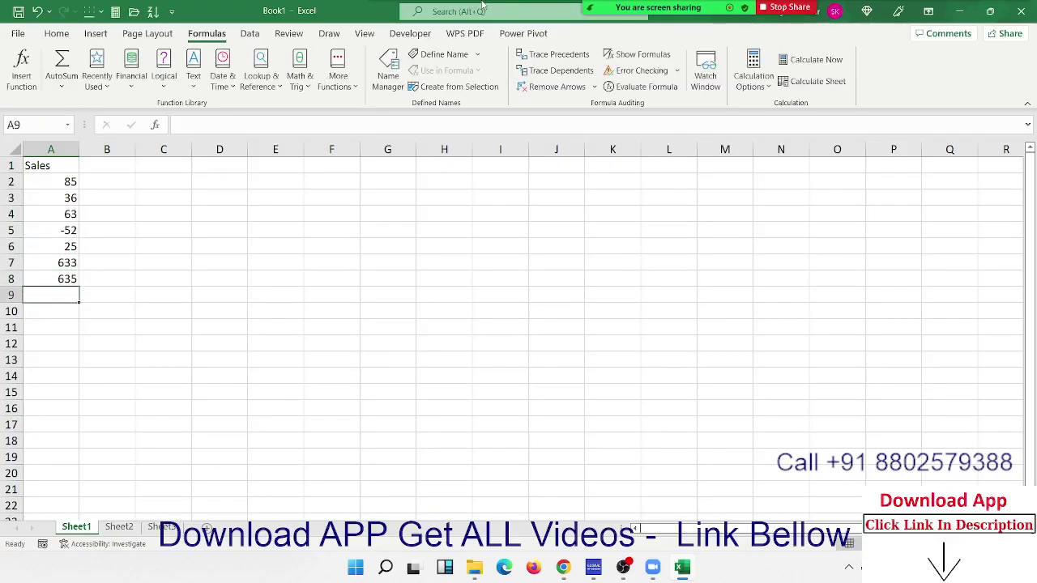
text(96)
key(Return)
text(-65)
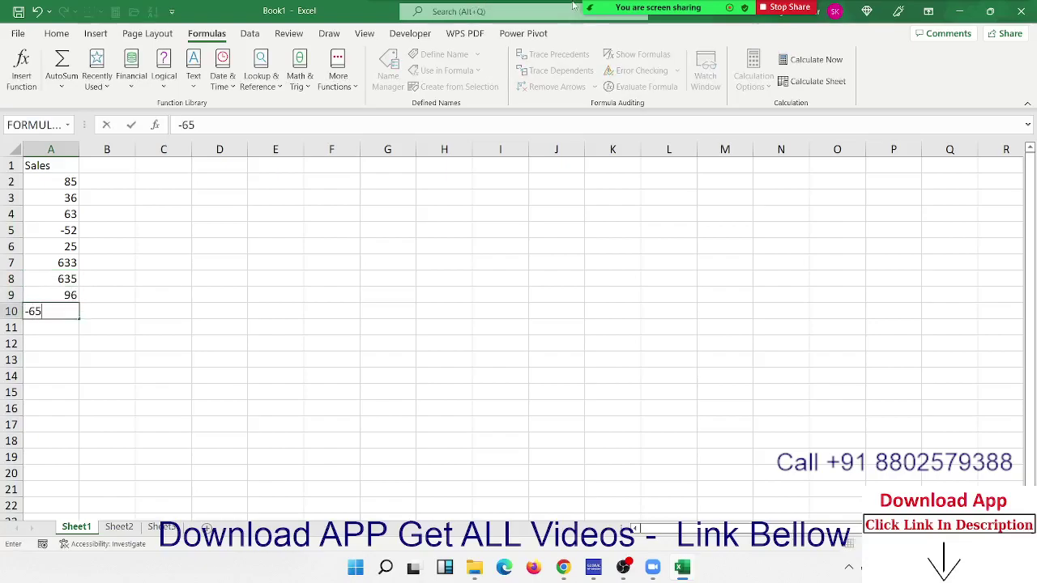
key(Return)
text(25)
key(Return)
key(Up)
Change the A1 header to 'Tra' and step down through the column A values
key(ctrl+Home)
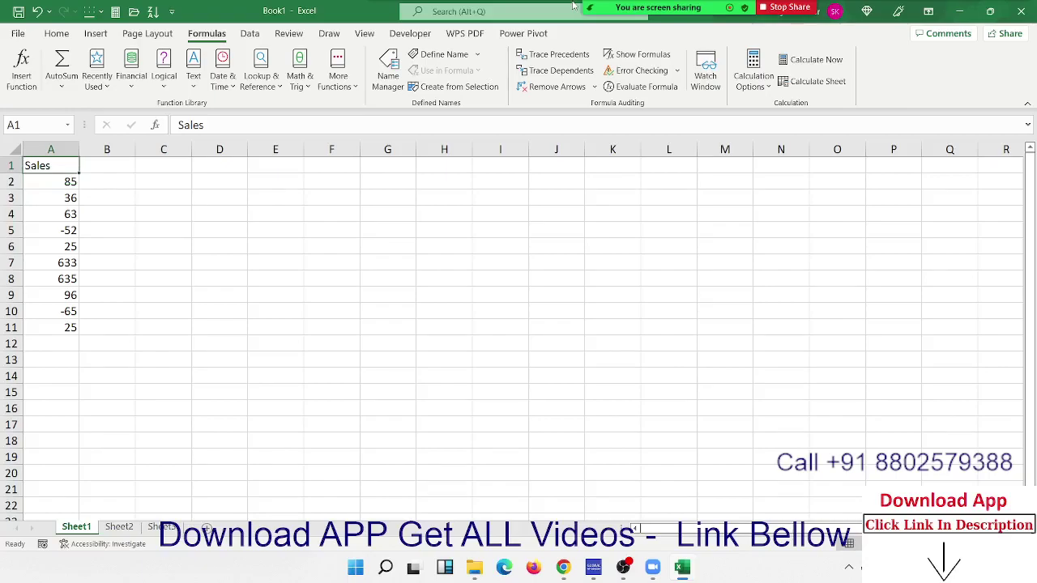
text(Tra)
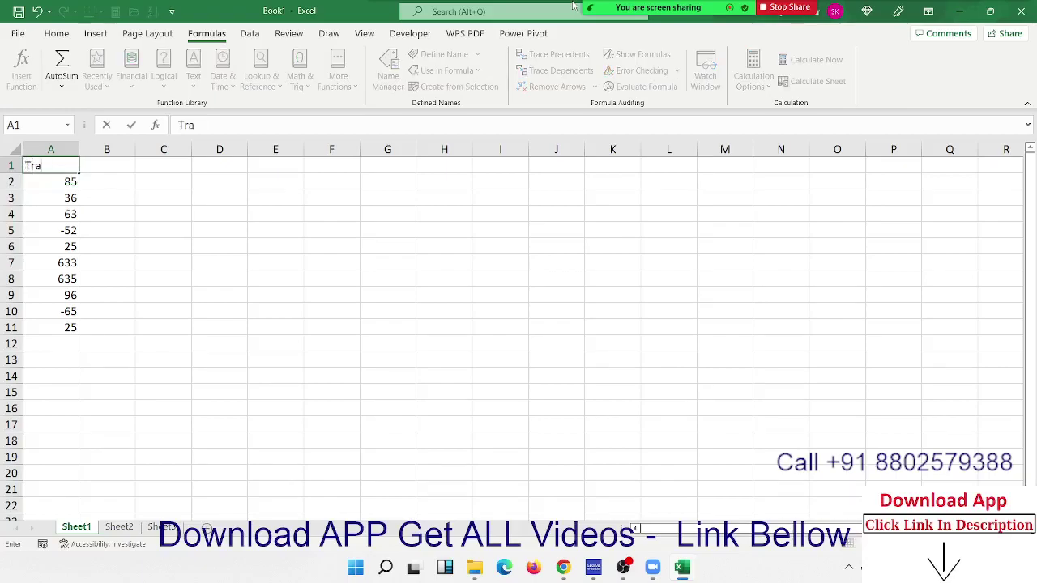
key(Return)
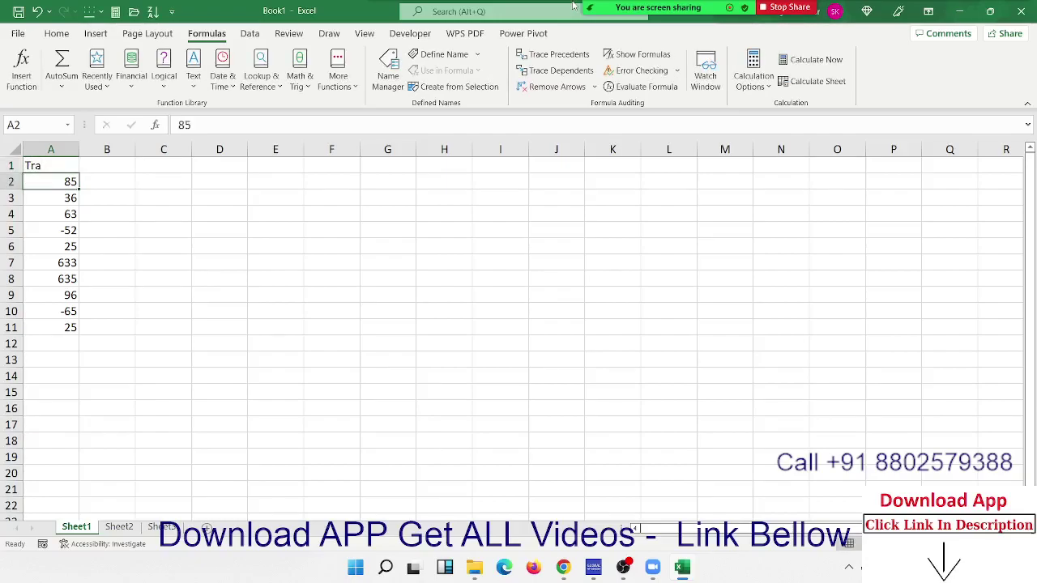
key(shift+Down)
key(shift+Down)
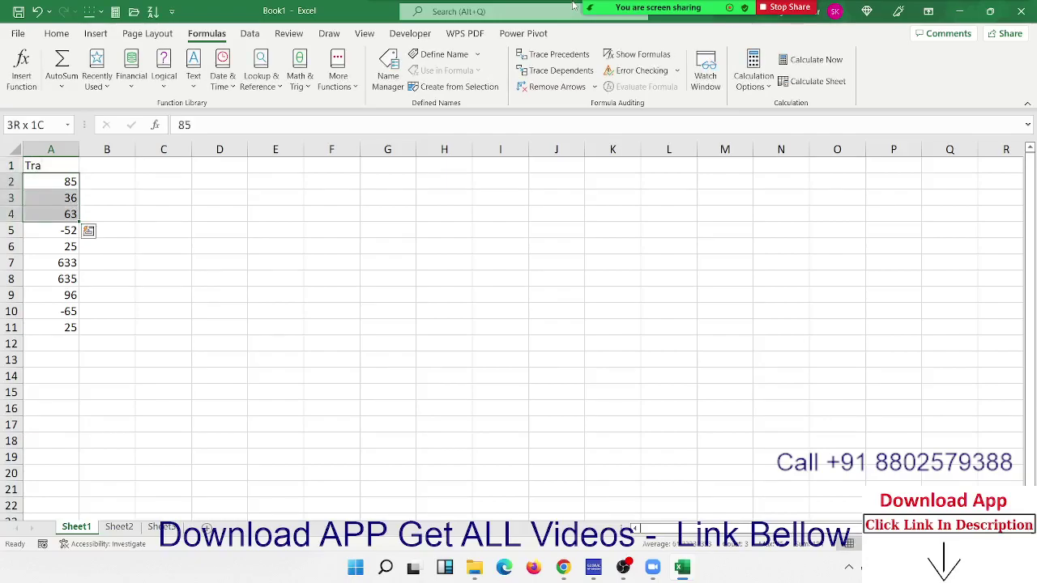
key(Down)
key(Down)
key(Down)
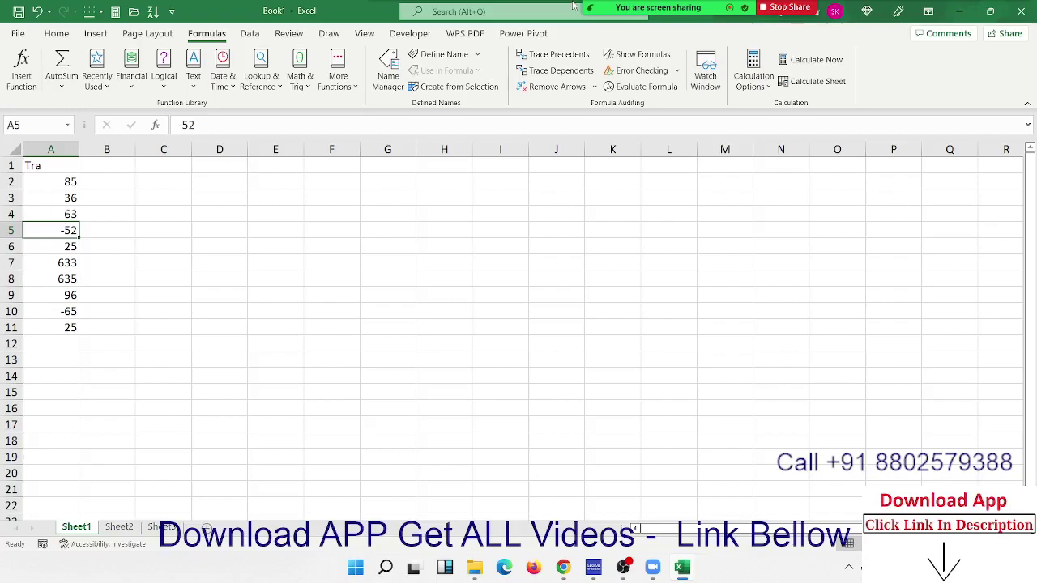
key(Down)
key(Down)
key(Down)
key(Down)
key(Down)
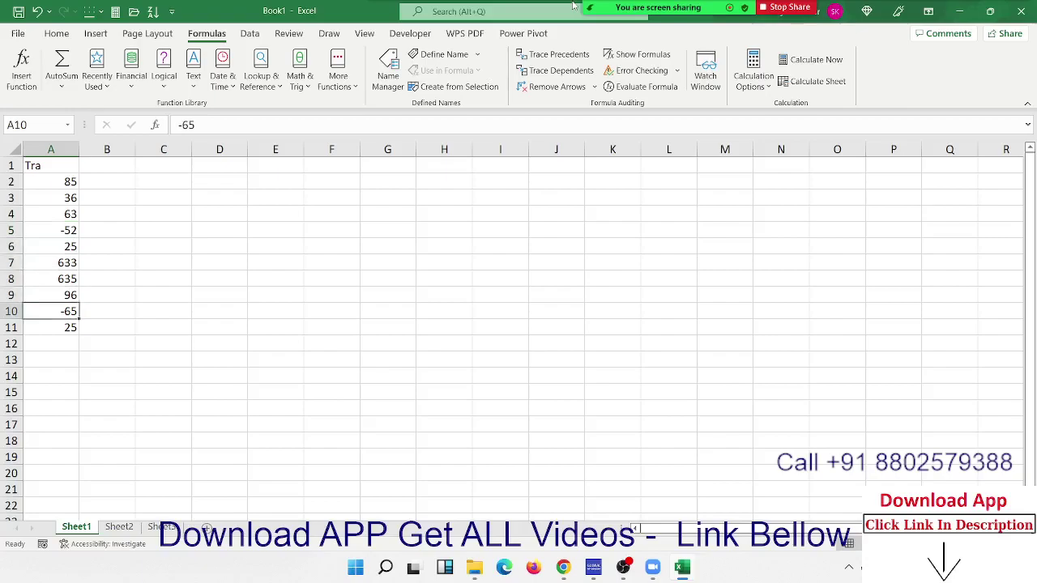
key(Down)
key(Down)
text(=SUM()
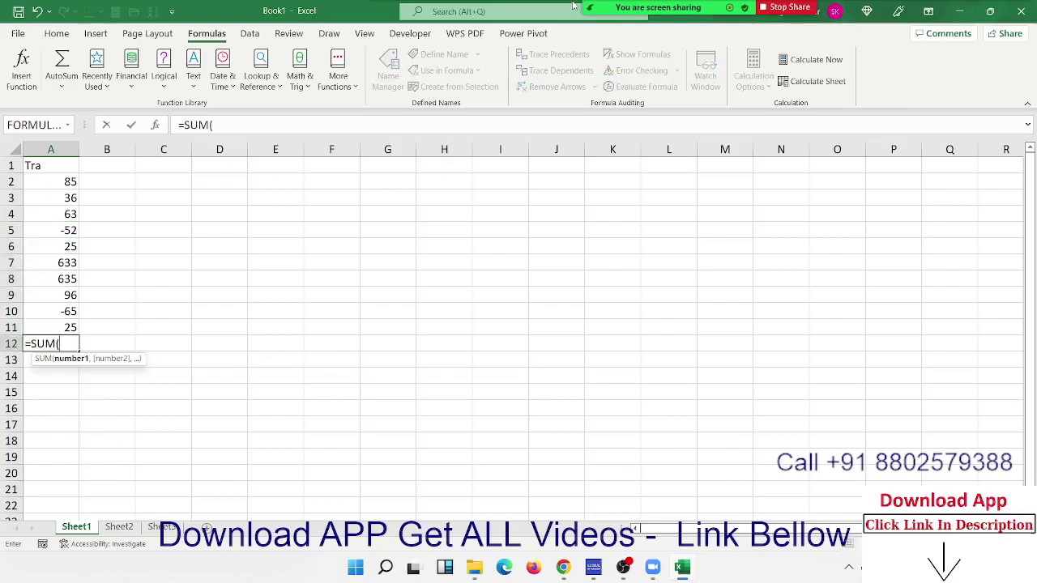
key(Up)
key(ctrl+shift+Up)
key(Return)
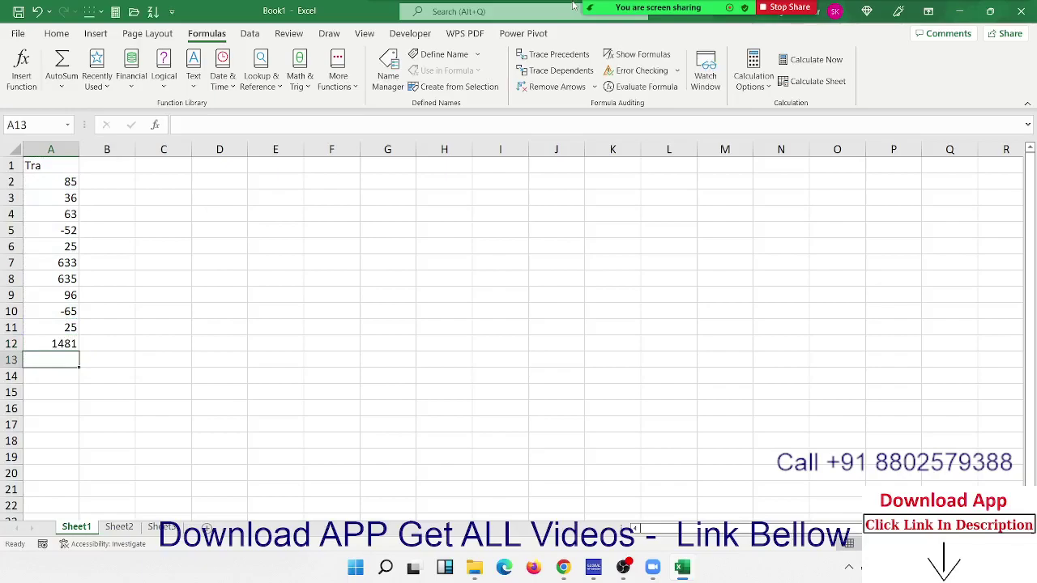
key(Up)
key(Delete)
key(Right)
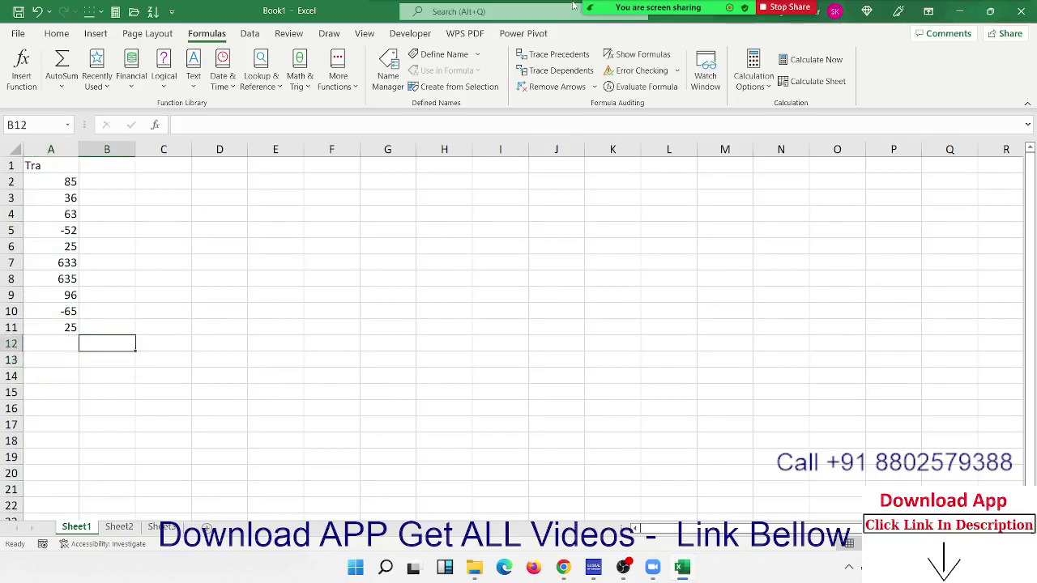
key(Right)
key(Right)
key(Up)
key(Up)
key(Up)
key(Up)
key(Up)
key(Up)
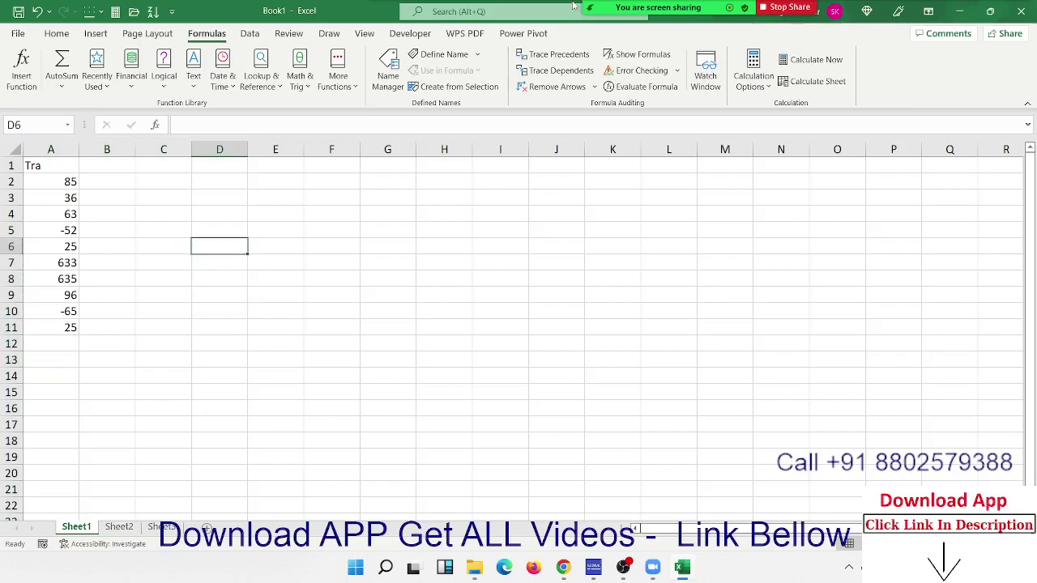
text(-50)
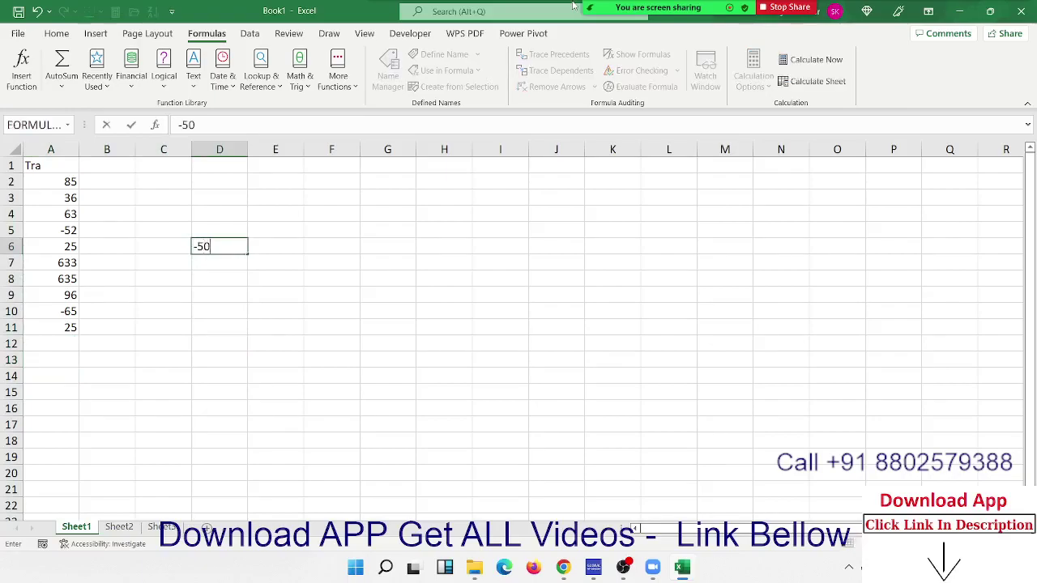
key(Right)
key(Right)
text(-)
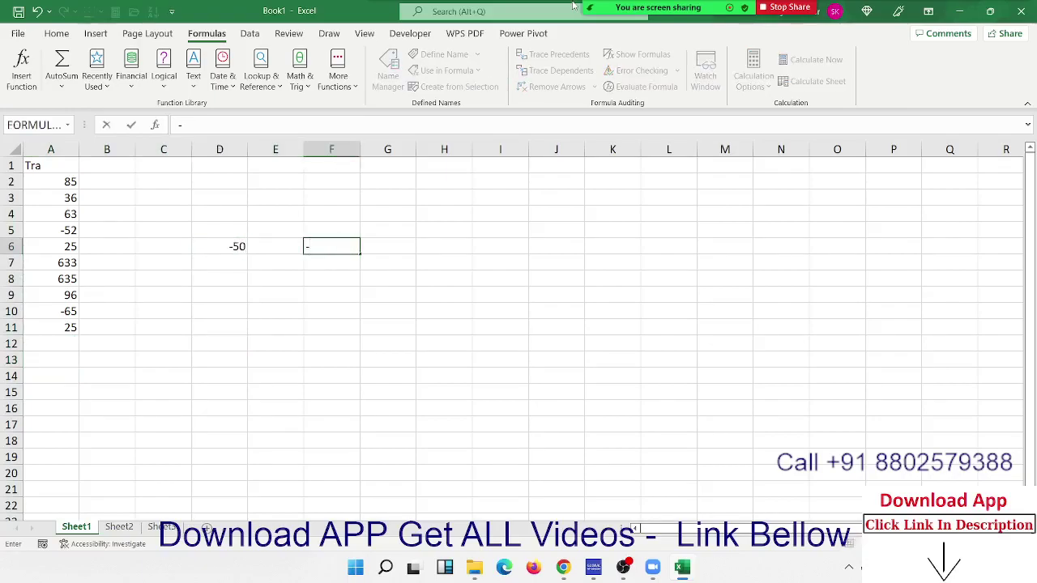
key(Left)
key(Left)
key(Return)
key(Up)
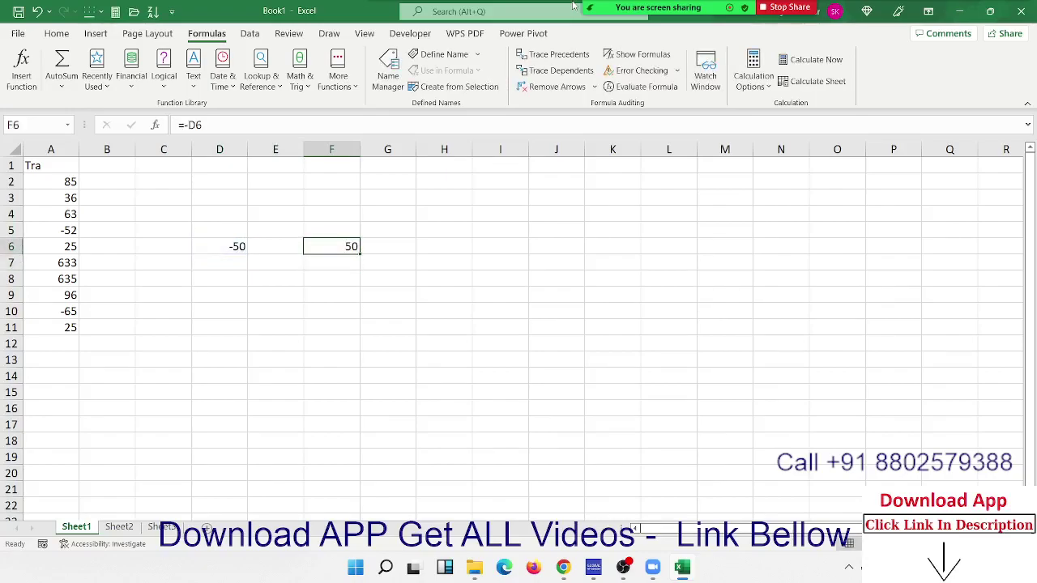
key(shift+Left)
key(shift+Left)
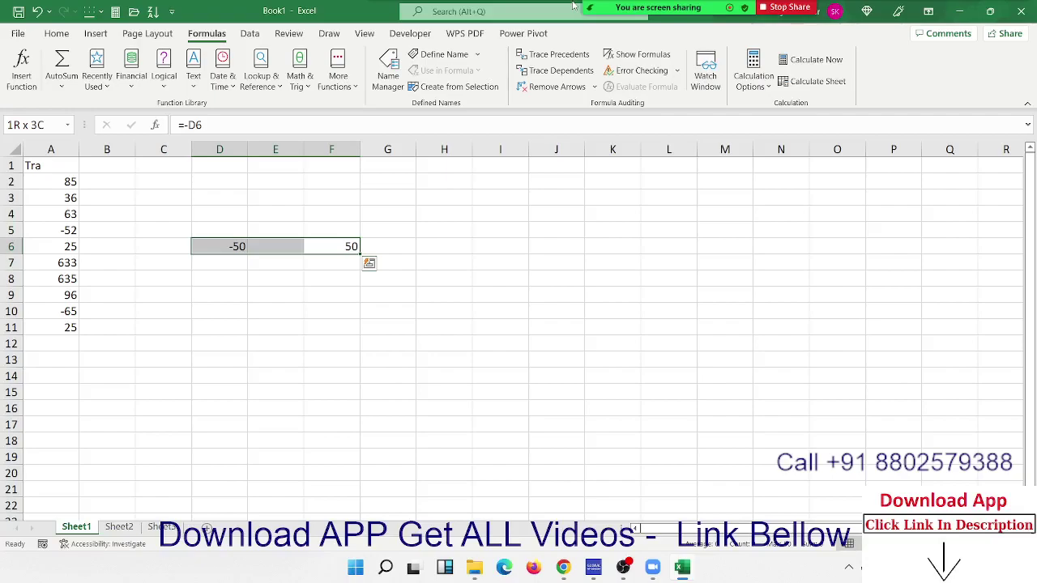
key(Left)
key(Right)
key(Left)
key(Left)
text(50)
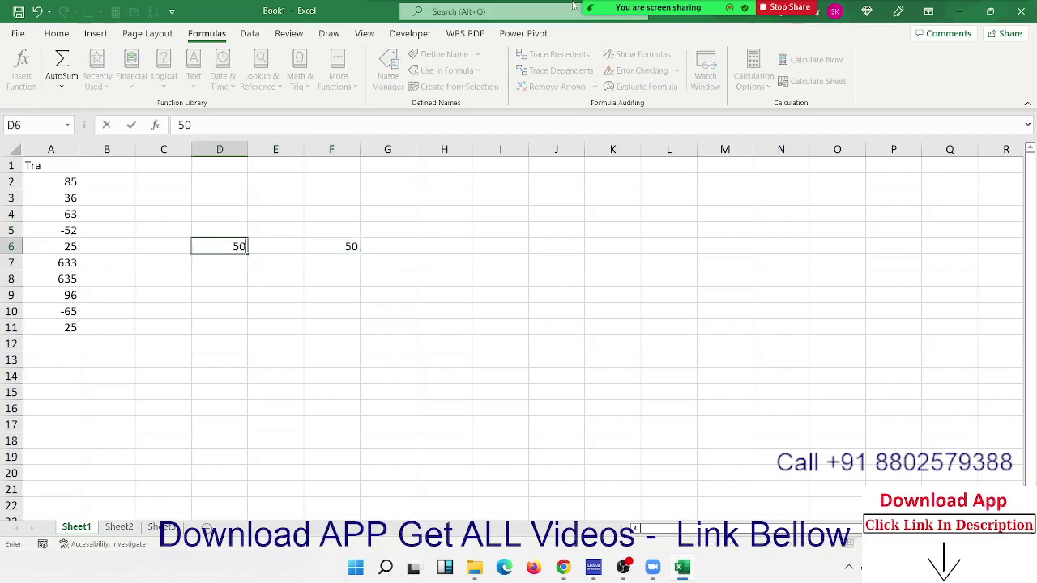
key(Return)
key(Up)
key(shift+Right)
key(shift+Right)
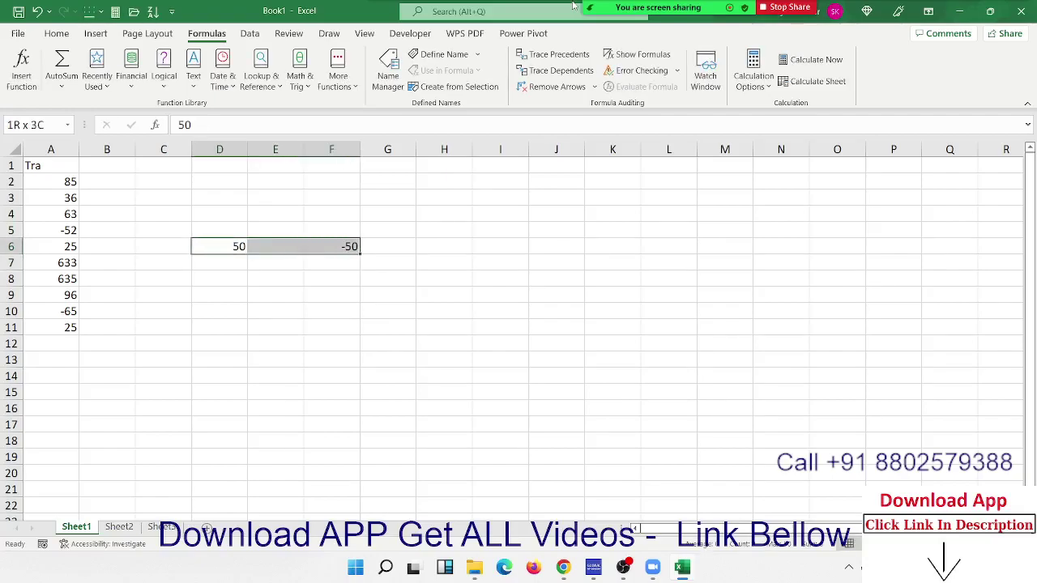
key(Delete)
key(Left)
key(Left)
key(Left)
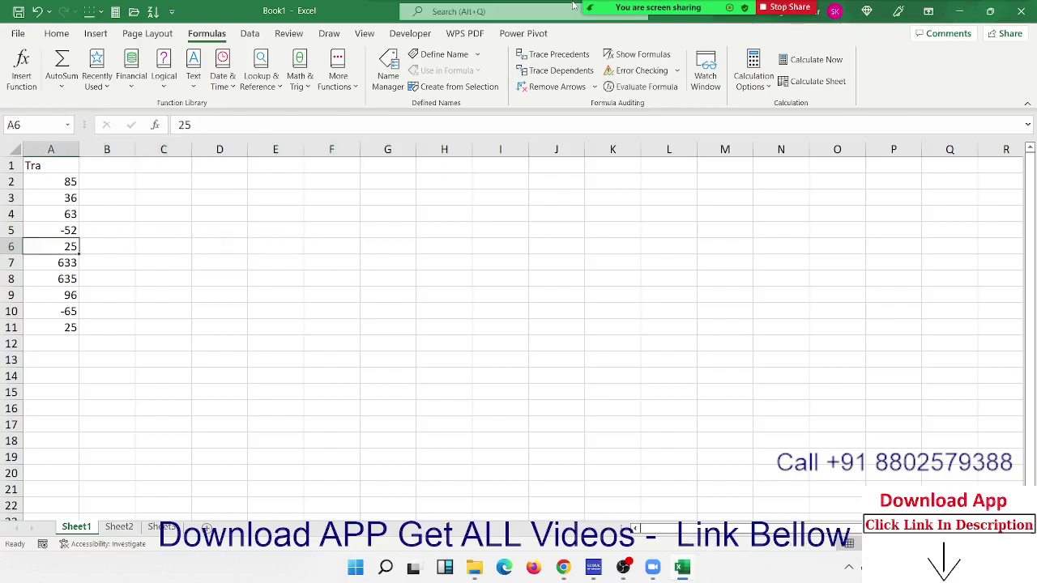
key(ctrl+Home)
key(Down)
key(Right)
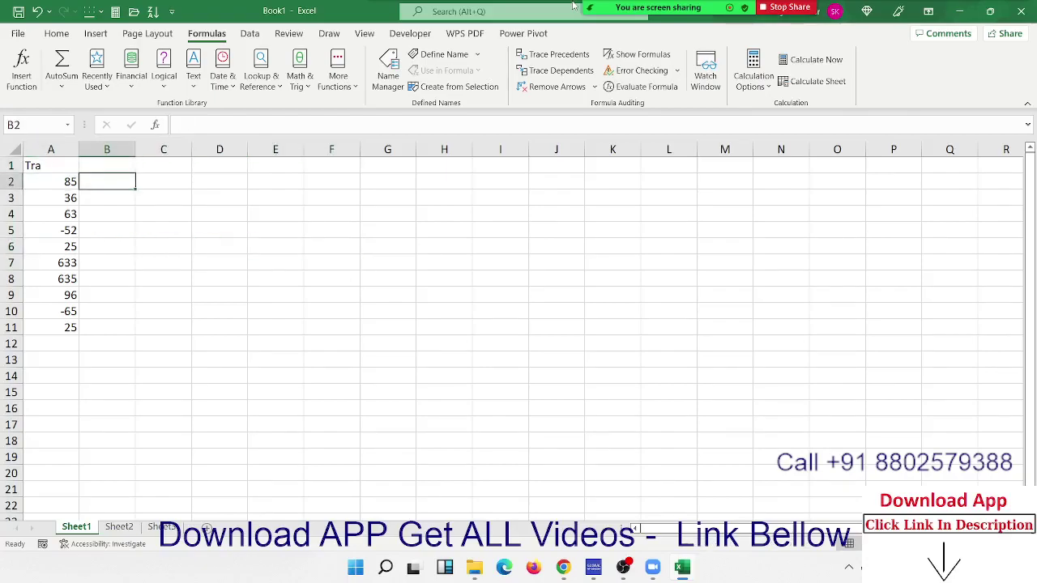
Enter =ABS(A2) in B2
text(=abs)
key(Tab)
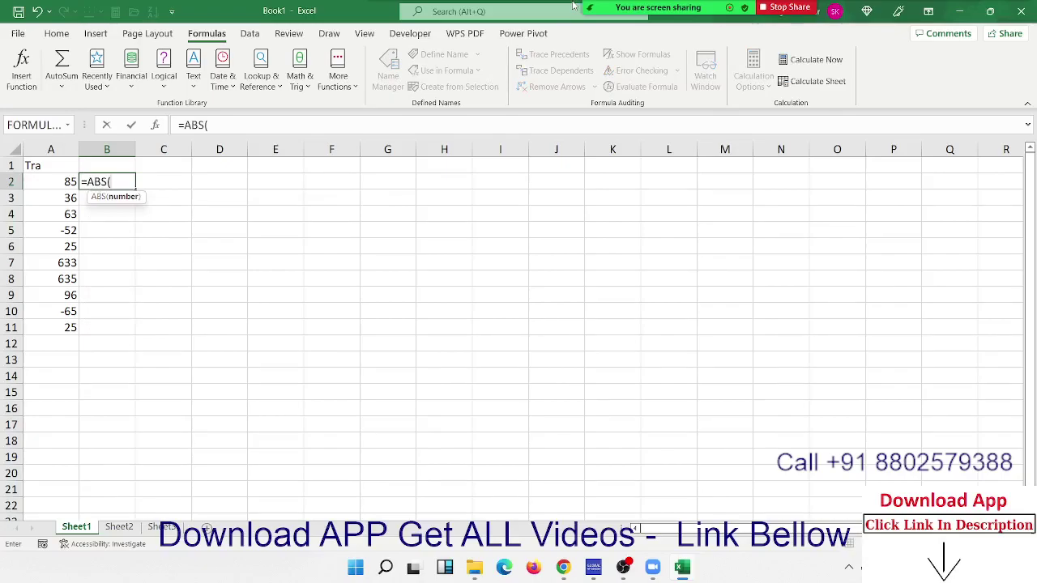
key(Left)
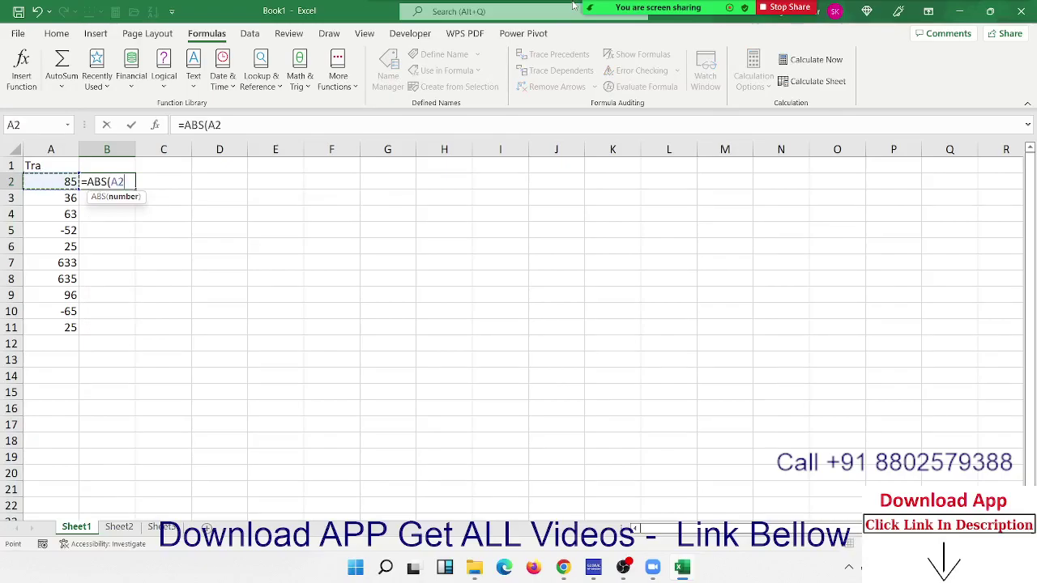
key(Return)
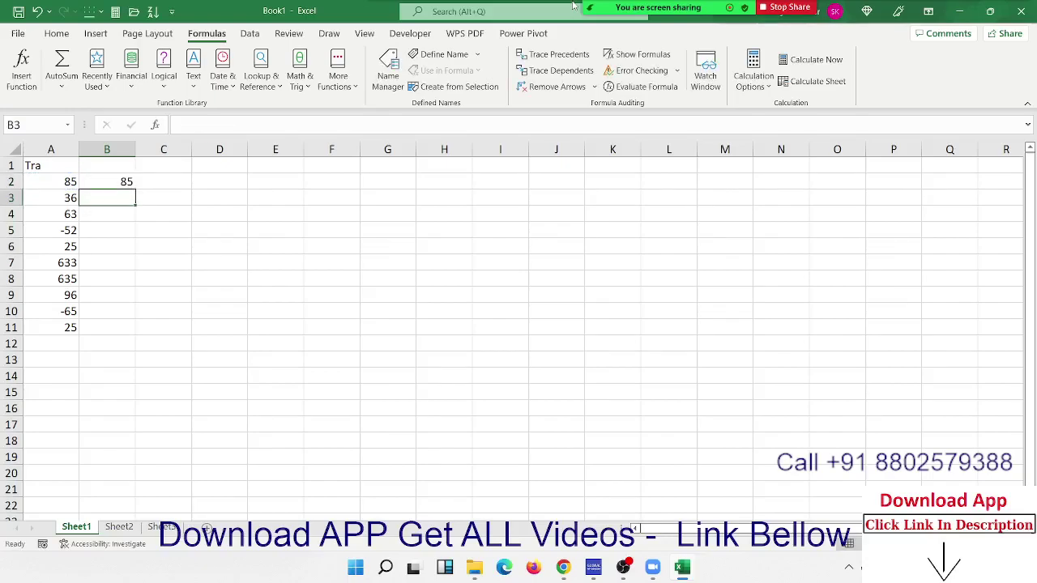
key(Up)
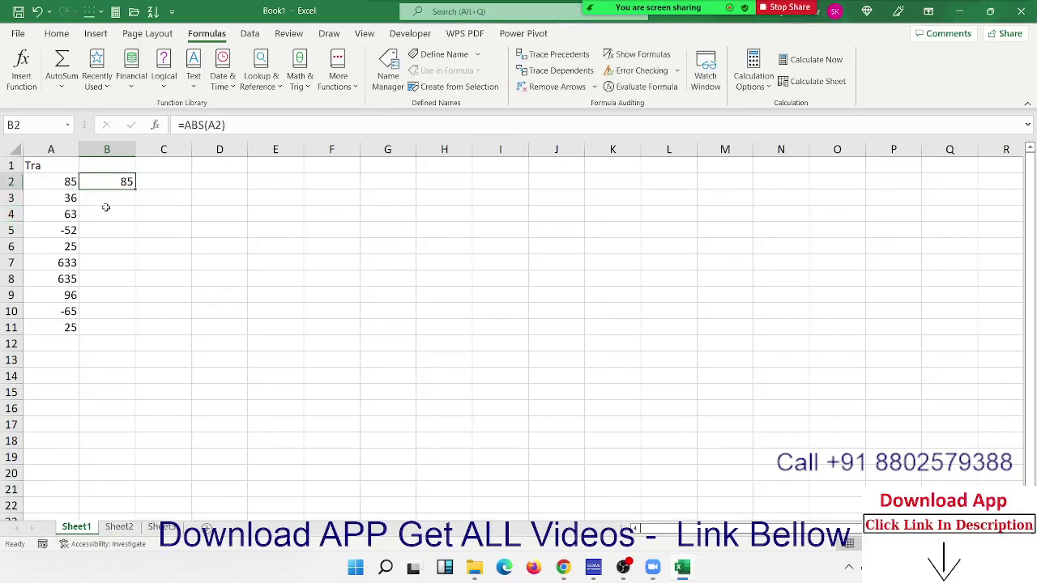
Fill the ABS formula down to B11 and check that -52 becomes 52
drag(133, 190, 118, 320)
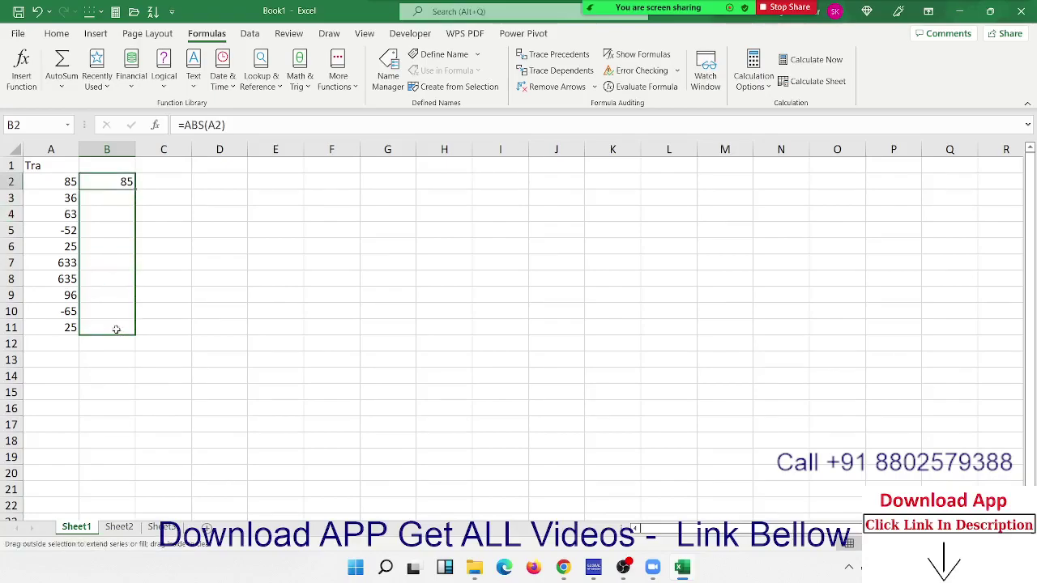
mouse_move(118, 320)
mouse_down()
mouse_move(118, 330)
mouse_move(99, 311)
mouse_up()
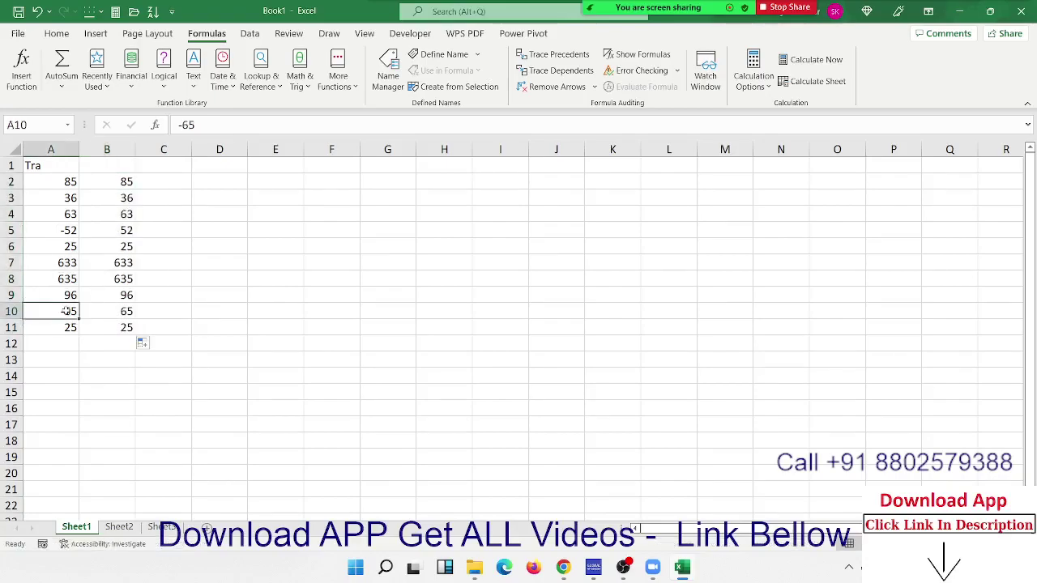
drag(50, 231, 86, 230)
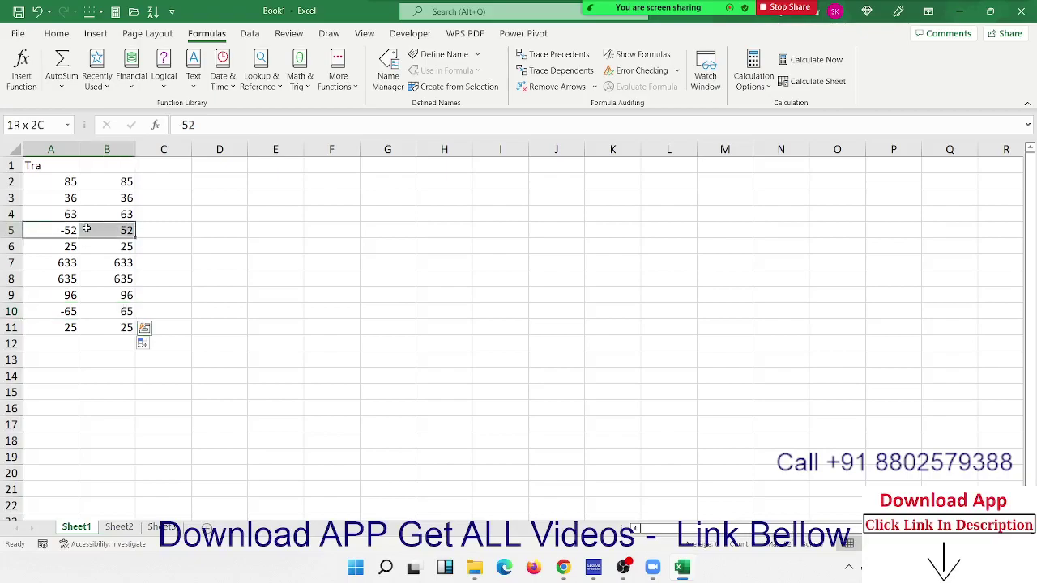
click(105, 311)
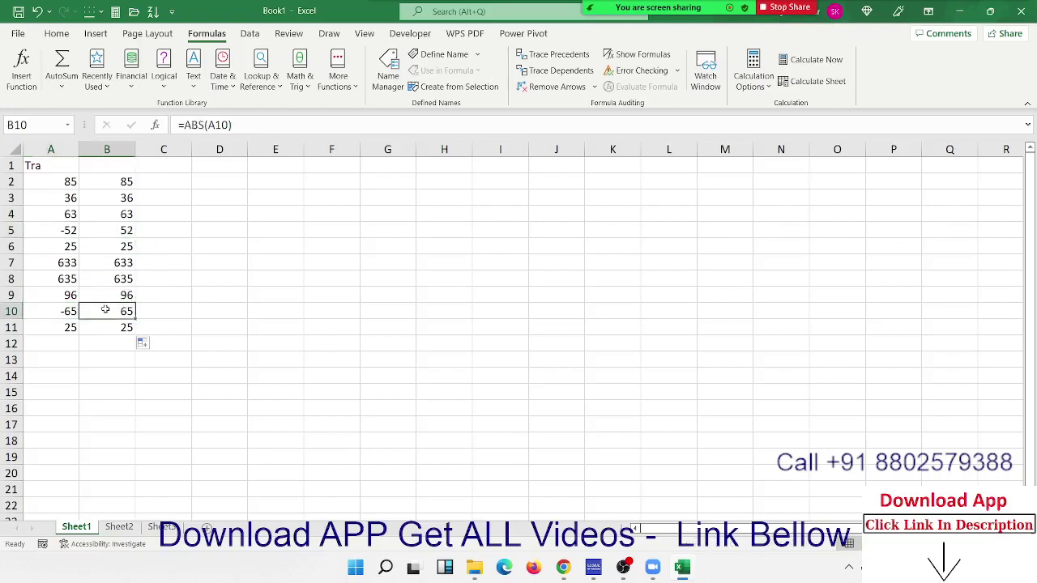
click(106, 329)
click(280, 263)
click(274, 199)
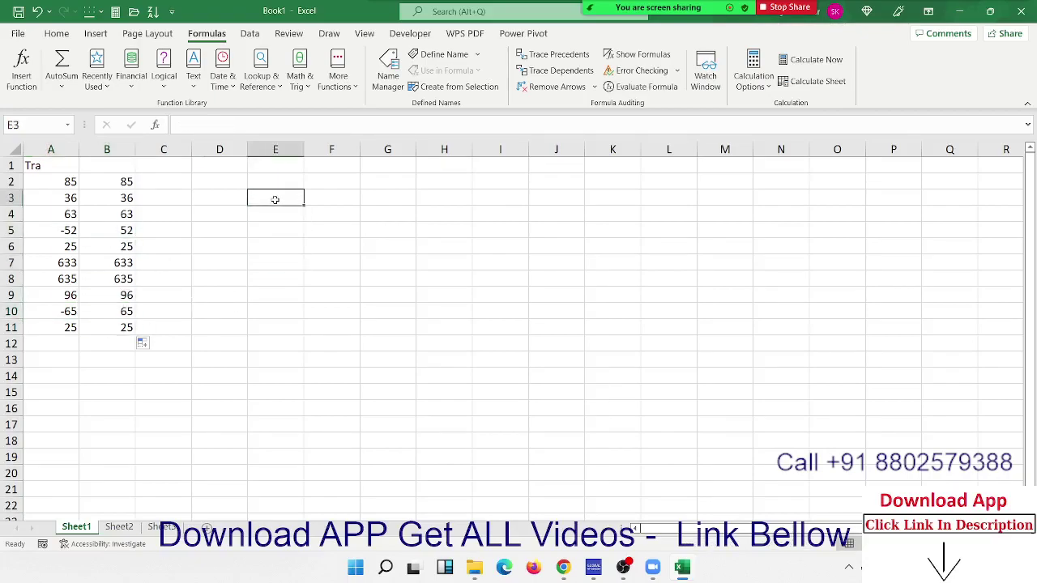
click(300, 81)
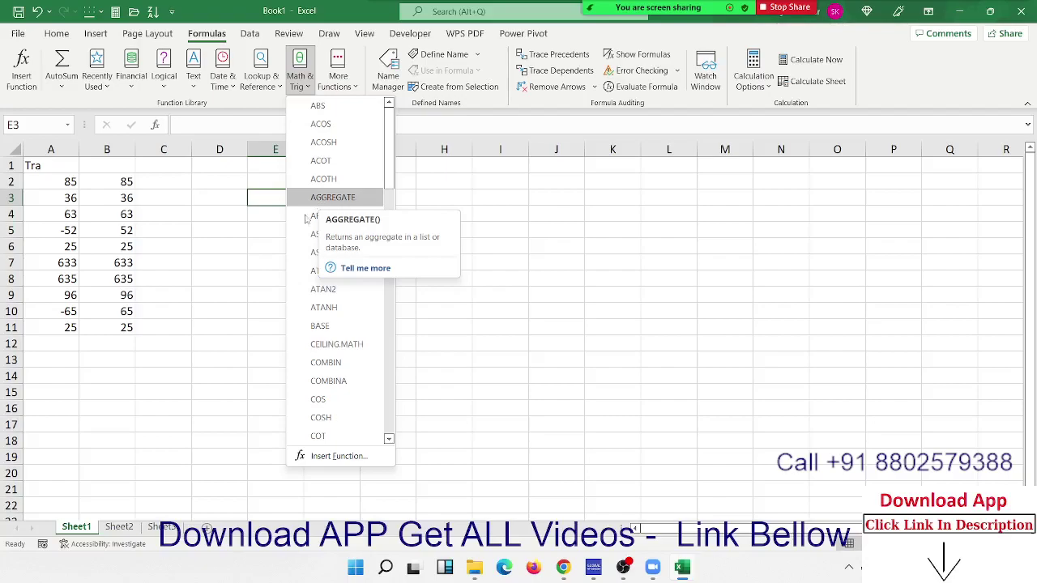
Open the recent SData workbook and select its data block from A1
click(20, 33)
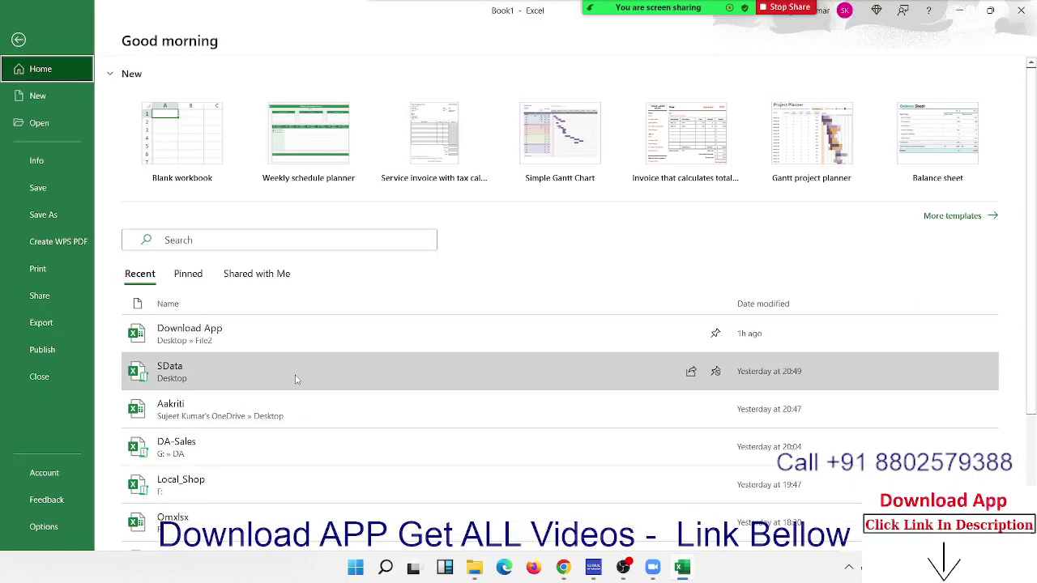
click(296, 379)
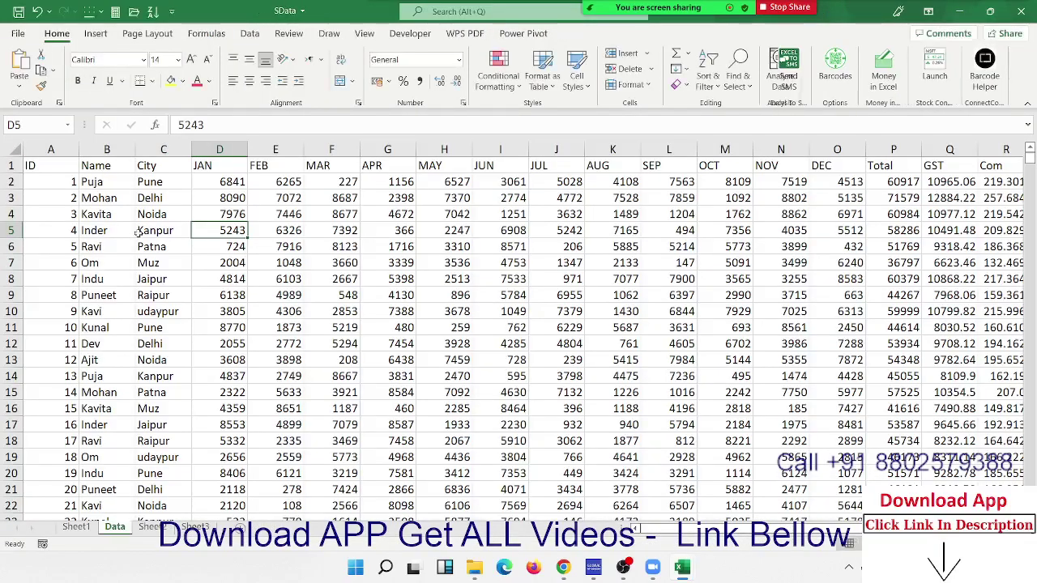
click(61, 160)
key(shift+Right)
key(shift+Right)
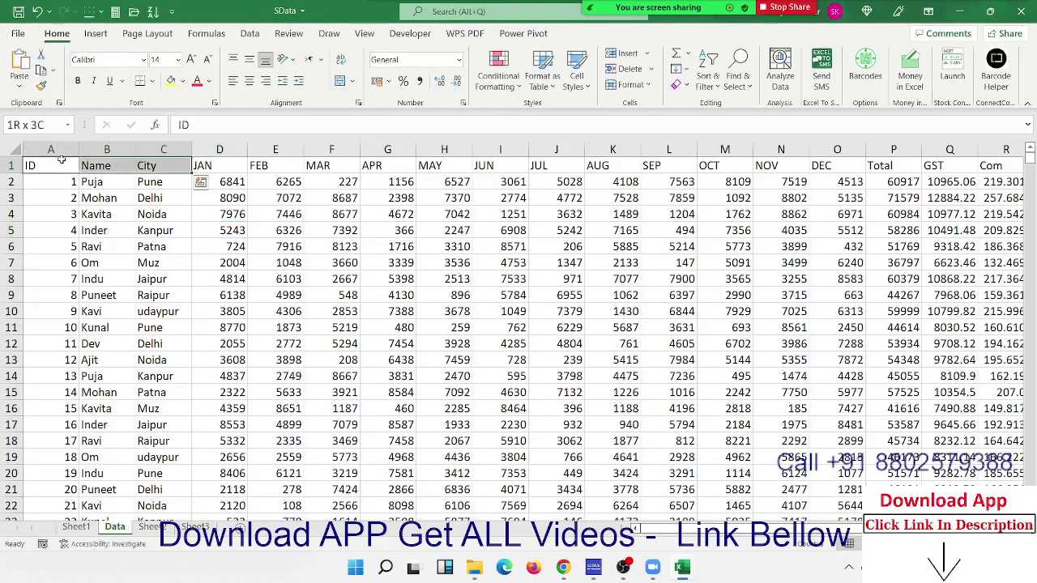
key(shift+Right)
key(ctrl+shift+Down)
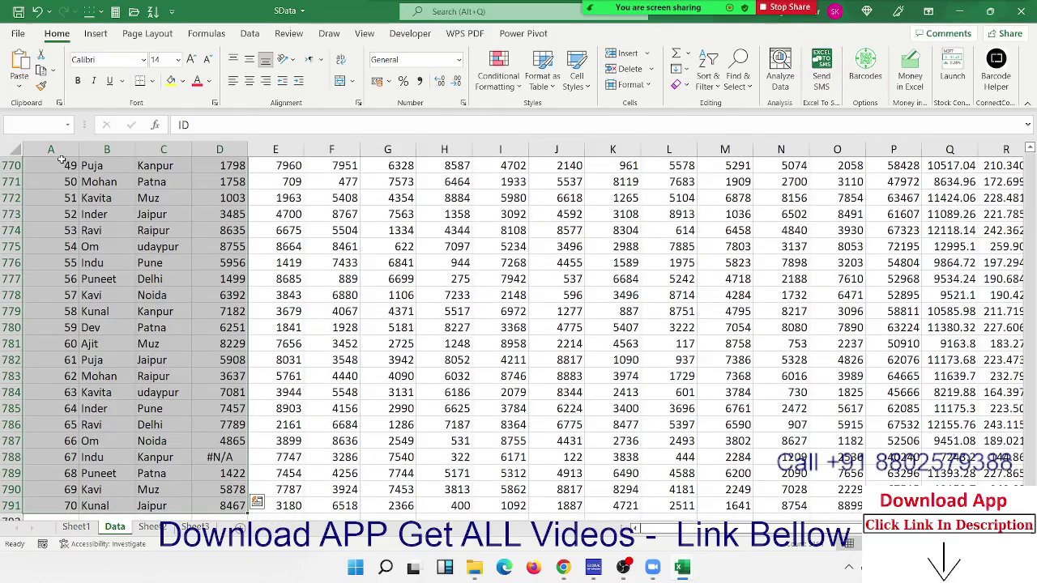
Copy the ID, Name, City and JAN columns with their data rows and return to Book1
key(ctrl+Home)
key(ctrl+shift+Right)
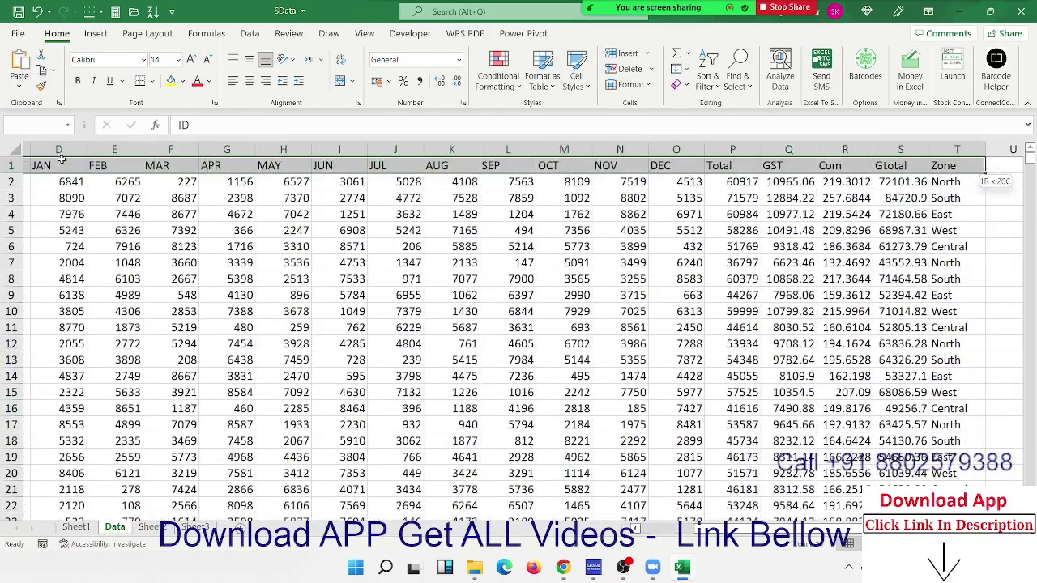
key(ctrl+shift+Left)
key(shift+Right)
key(shift+Right)
key(shift+Right)
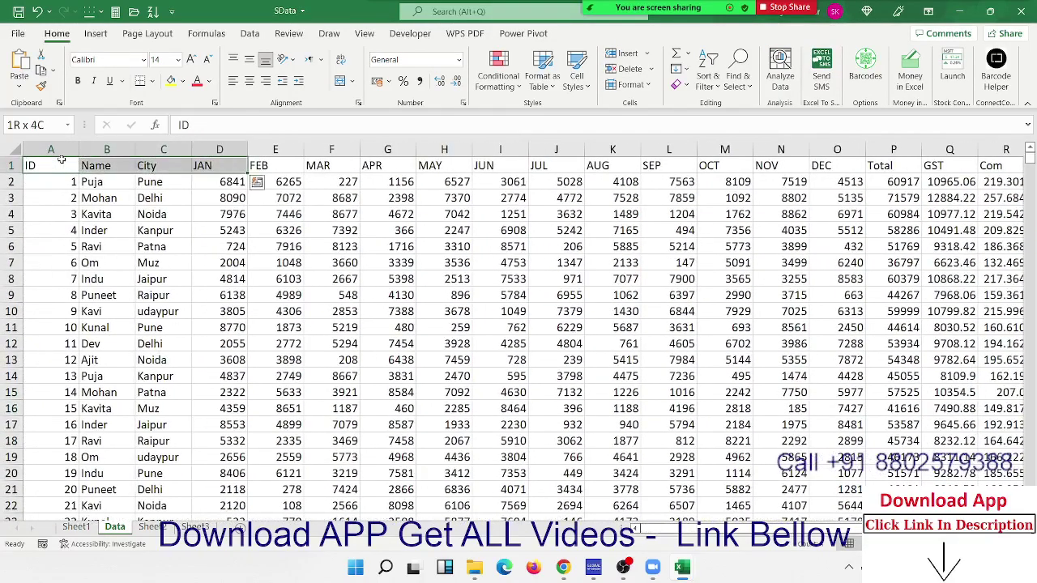
key(shift+Page_Down)
key(shift+Page_Down)
key(shift+Page_Down)
key(shift+Page_Down)
key(shift+Page_Down)
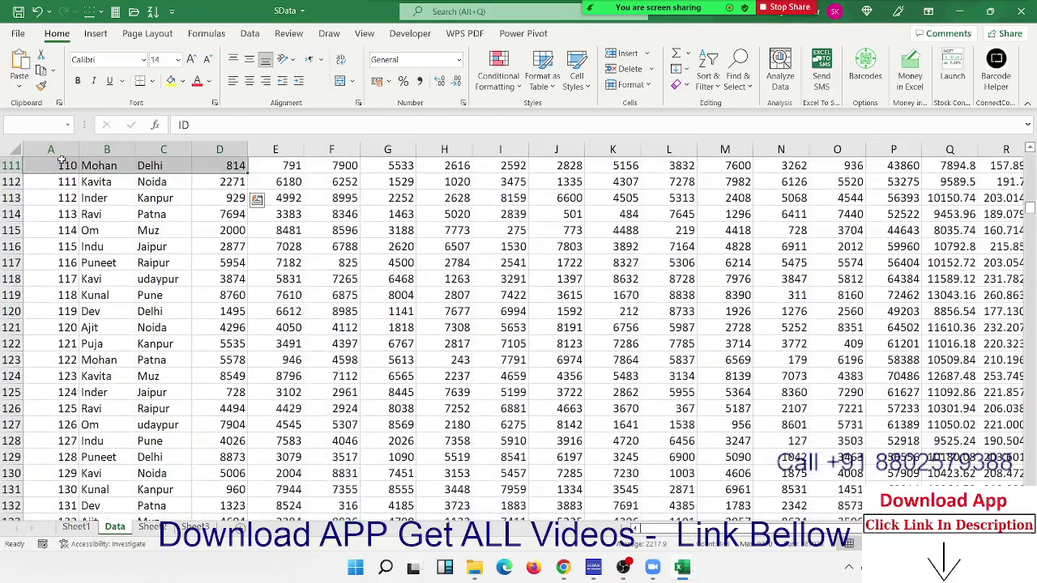
key(shift+Page_Down)
key(ctrl+c)
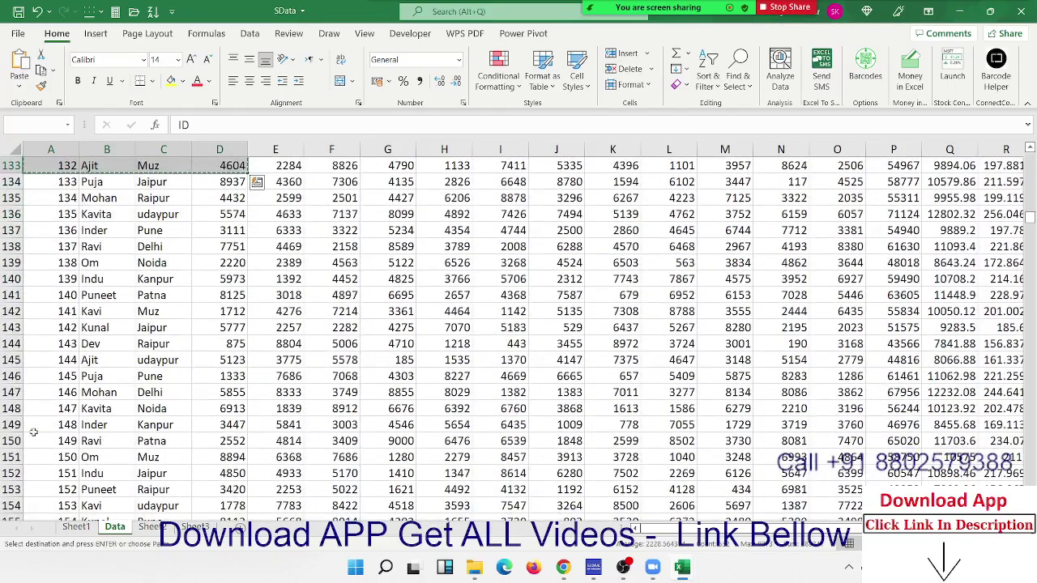
key(ctrl+Tab)
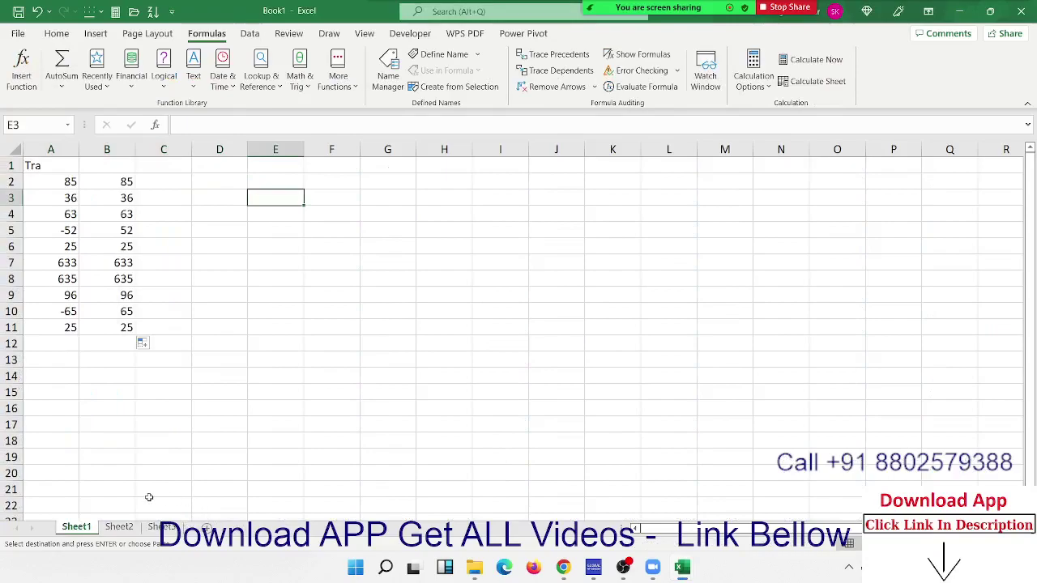
Paste the copied data at A1 of Sheet2 and move to row 135
click(115, 527)
key(ctrl+v)
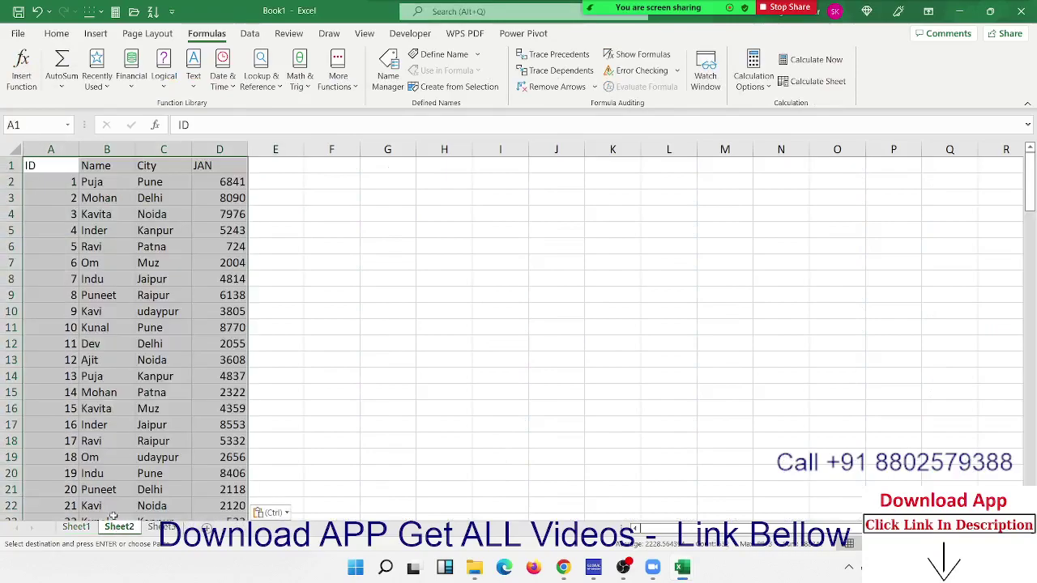
click(63, 179)
key(ctrl+Down)
key(Down)
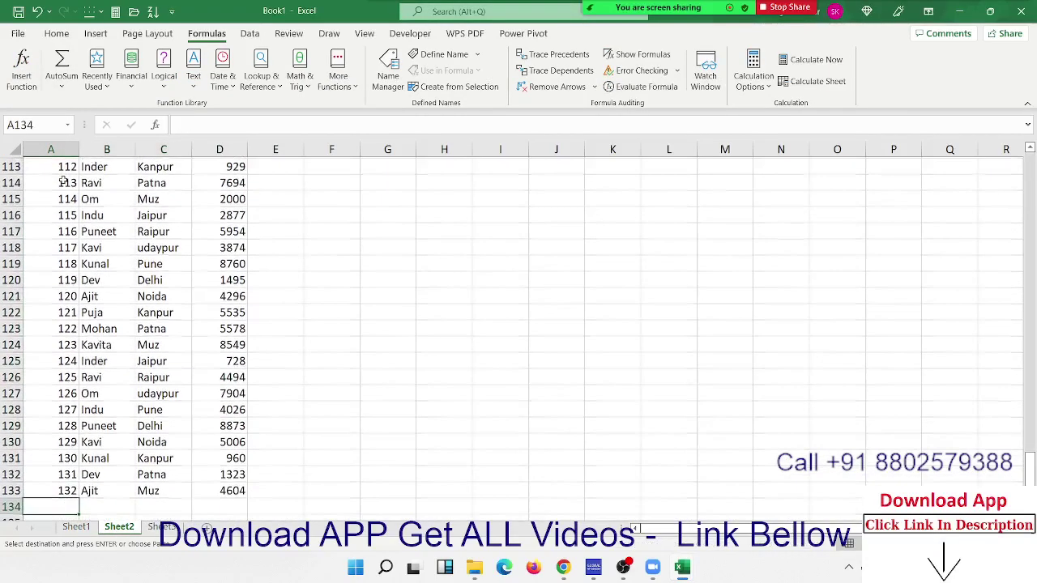
key(Down)
Label A135 'Total' and sum the JAN column in D135 with =SUM(D1:D133)
text(Total)
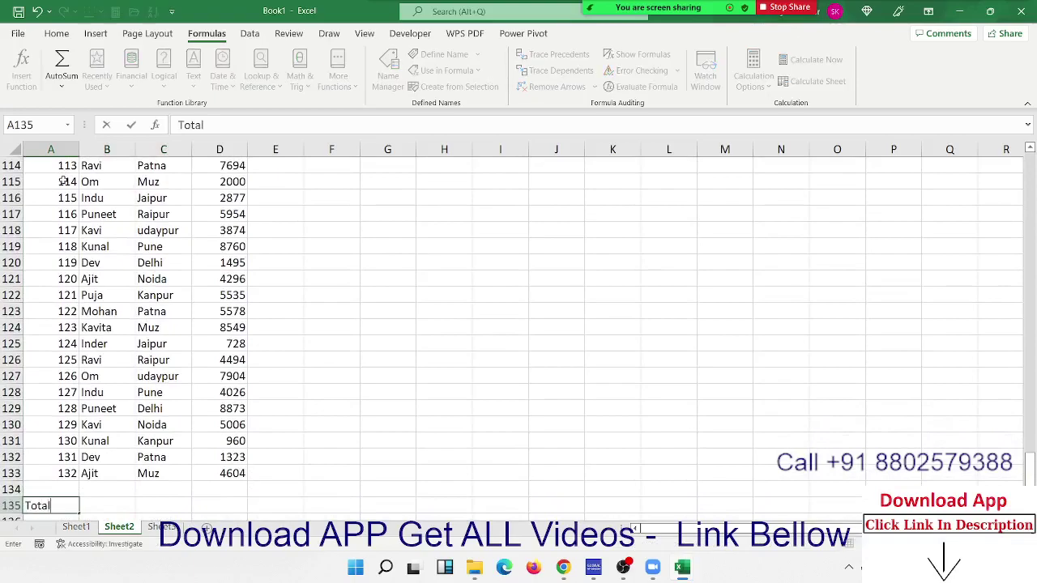
key(Tab)
key(Tab)
key(Tab)
text(=s)
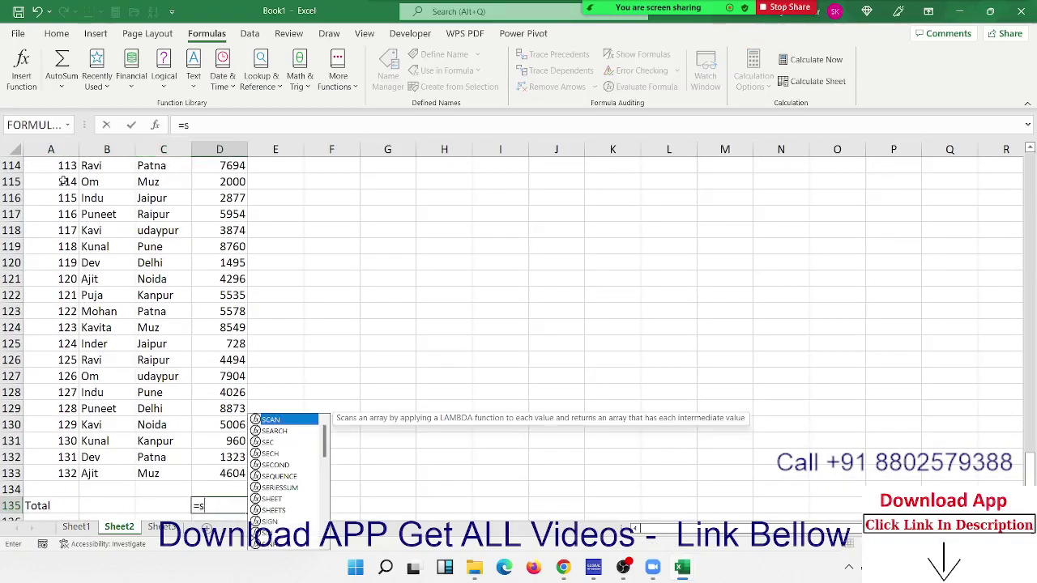
text(um)
key(Tab)
key(ctrl+Up)
key(ctrl+shift+Up)
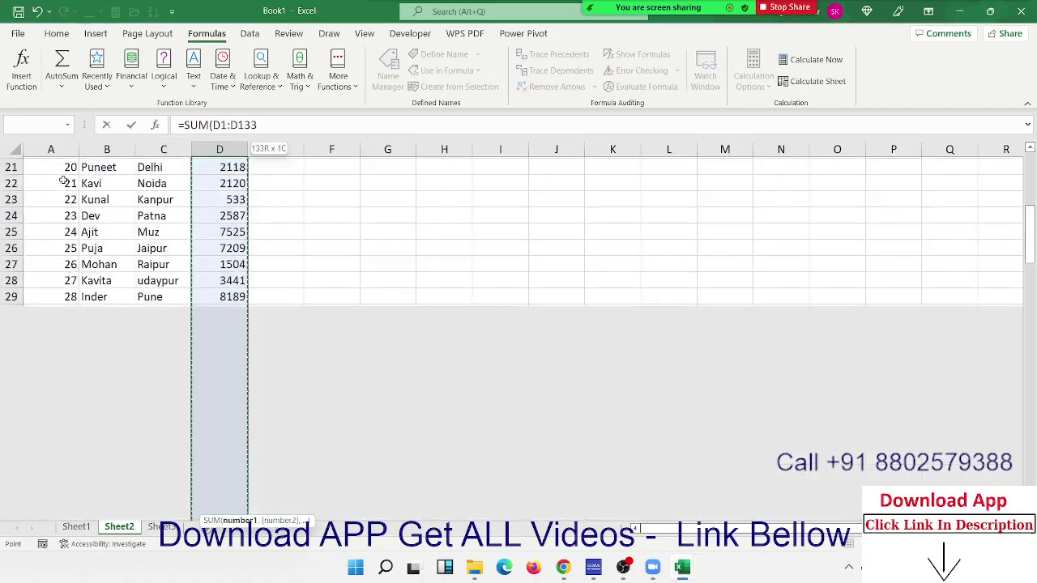
key(Return)
Select the whole table A1:D133
key(ctrl+Up)
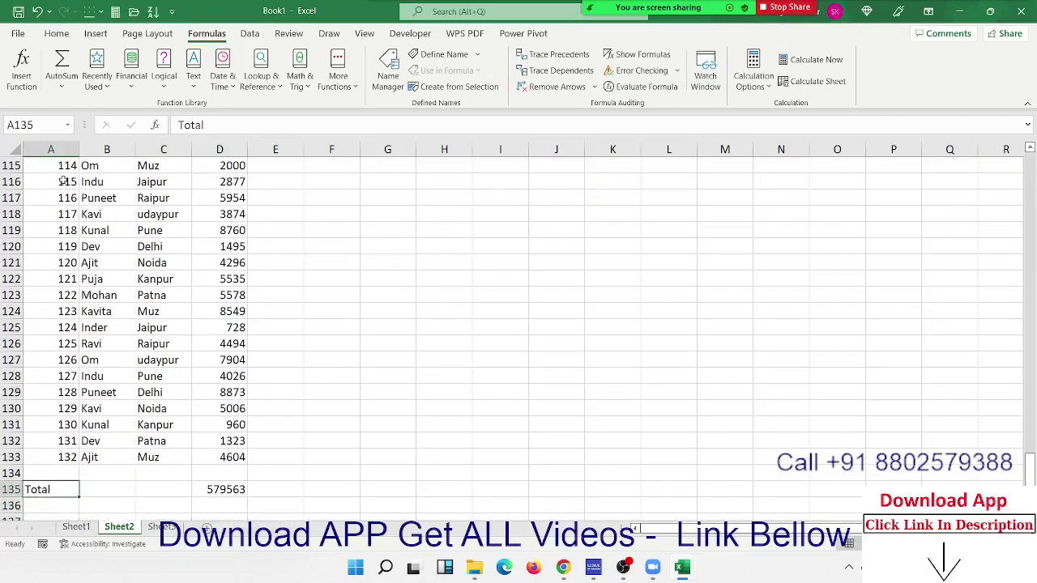
key(ctrl+Up)
key(ctrl+Up)
key(ctrl+shift+Right)
key(ctrl+shift+Down)
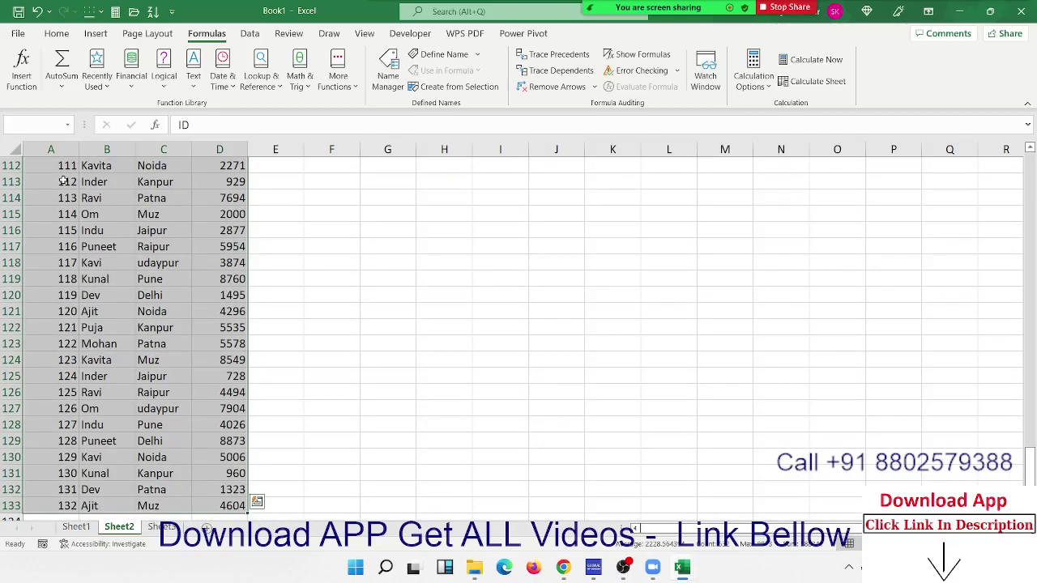
key(ctrl+shift+l)
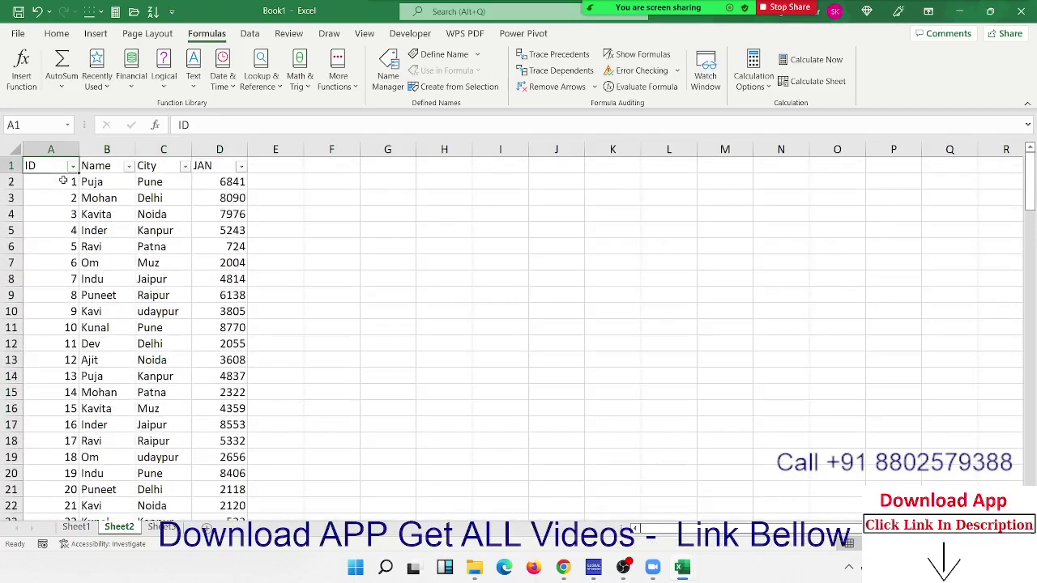
key(Right)
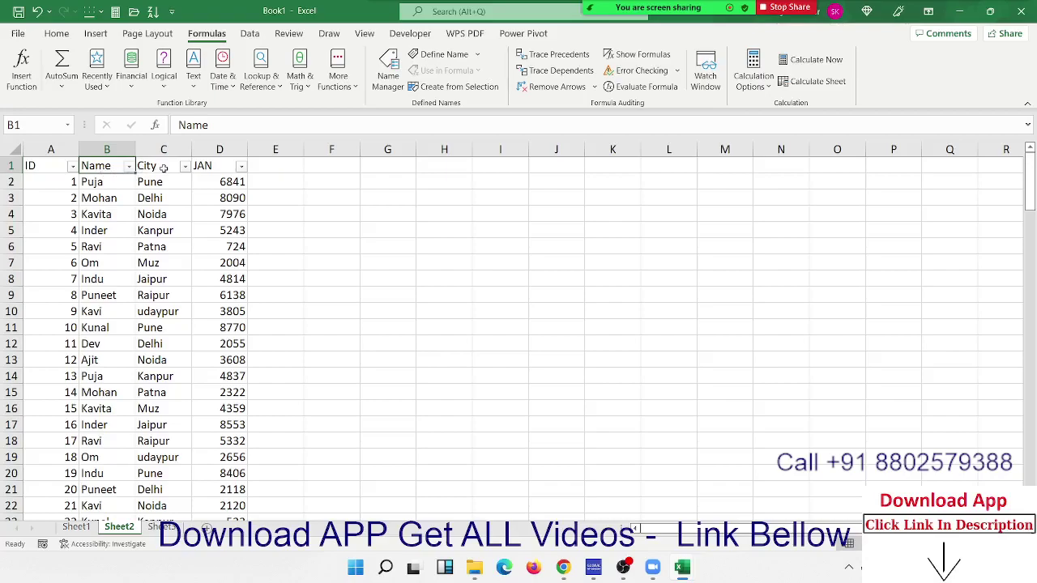
click(173, 168)
click(184, 166)
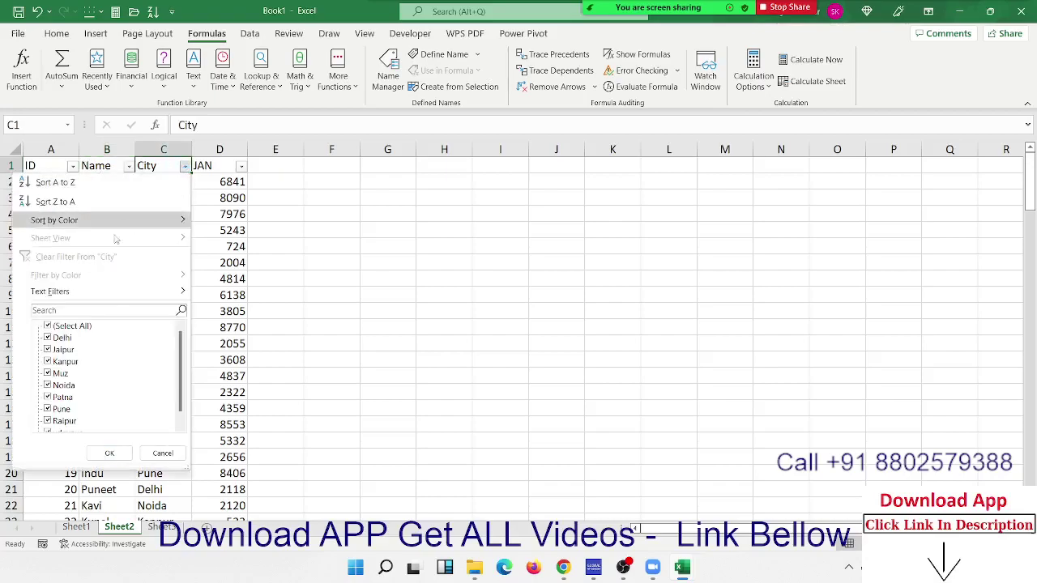
click(49, 326)
click(49, 338)
click(114, 453)
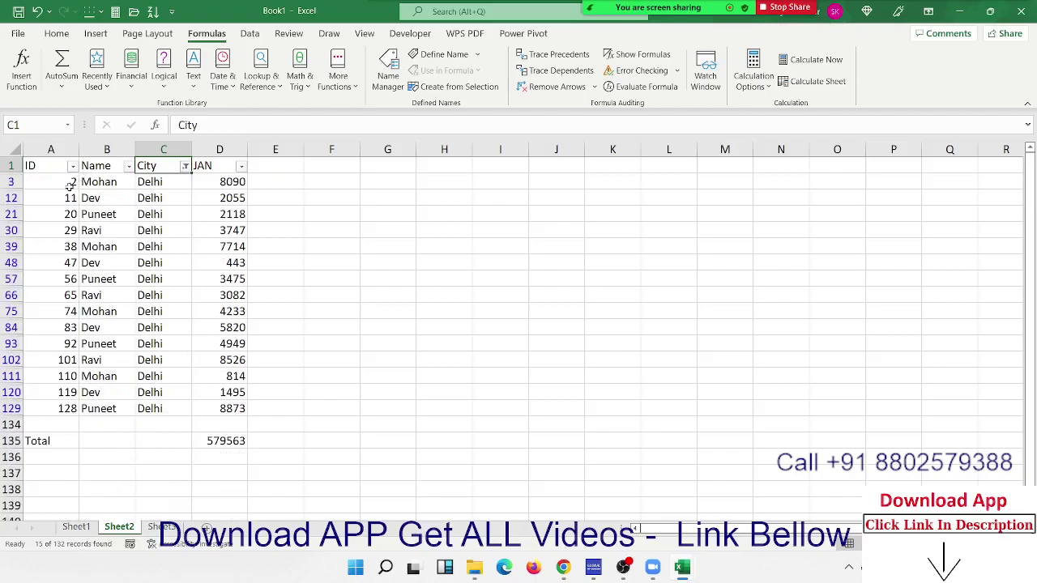
mouse_move(71, 183)
mouse_down()
mouse_move(201, 299)
mouse_move(163, 407)
mouse_up()
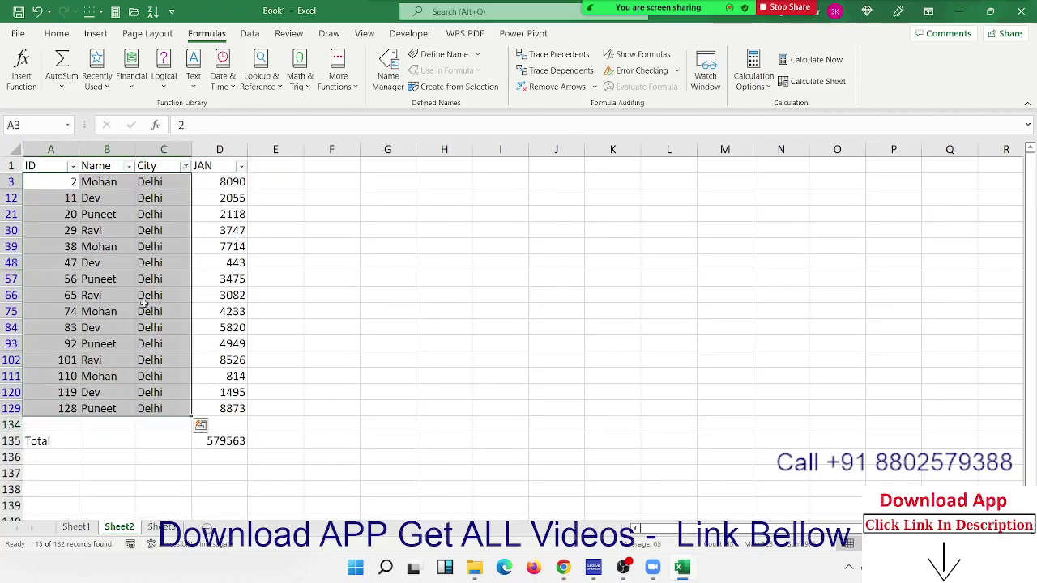
click(195, 439)
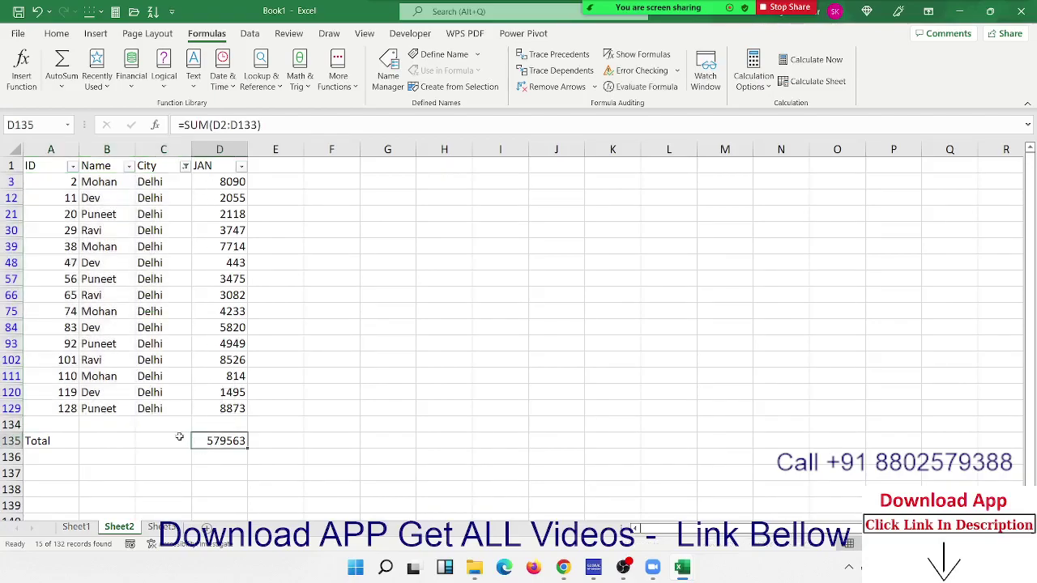
drag(210, 408, 209, 191)
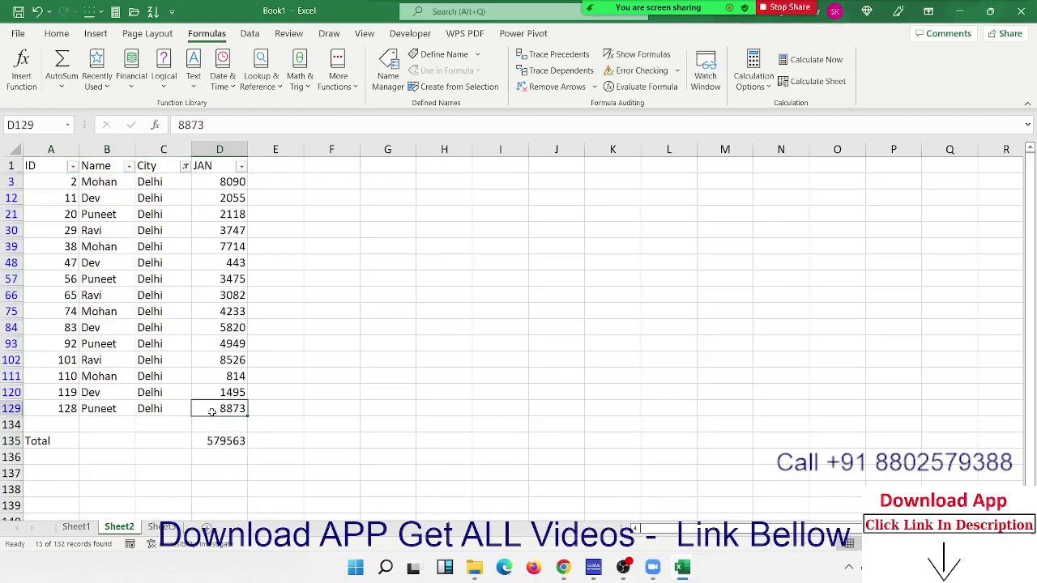
drag(209, 189, 209, 189)
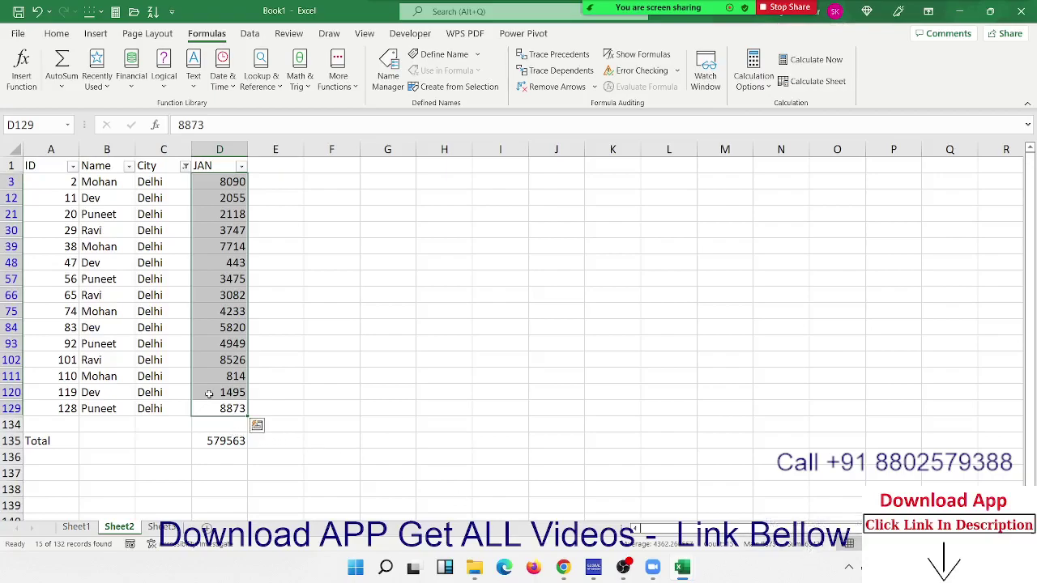
Remove the filter and start a SUBTOTAL formula in D135
key(ctrl+shift+l)
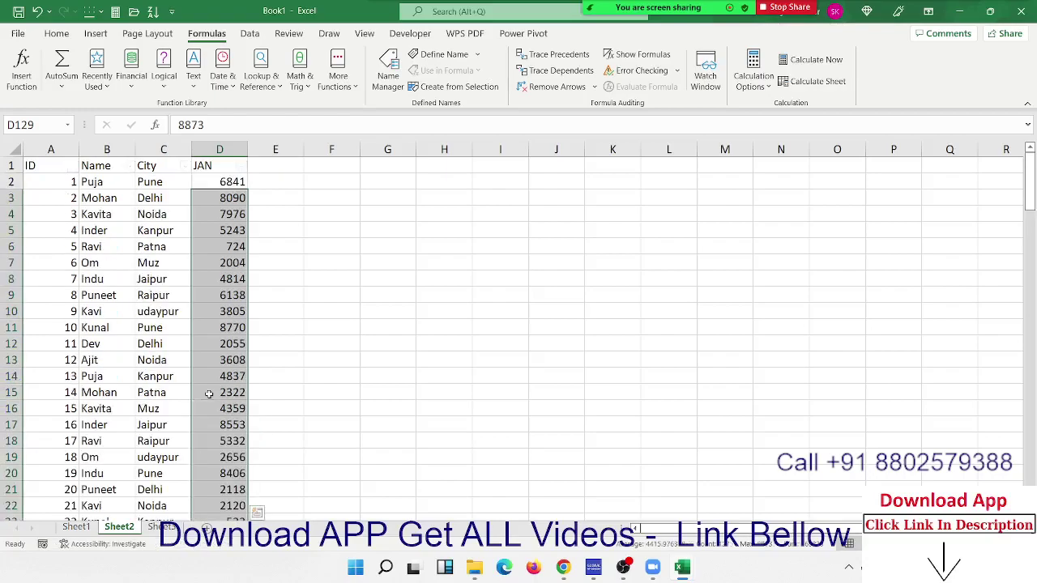
key(ctrl+Down)
key(Down)
key(Down)
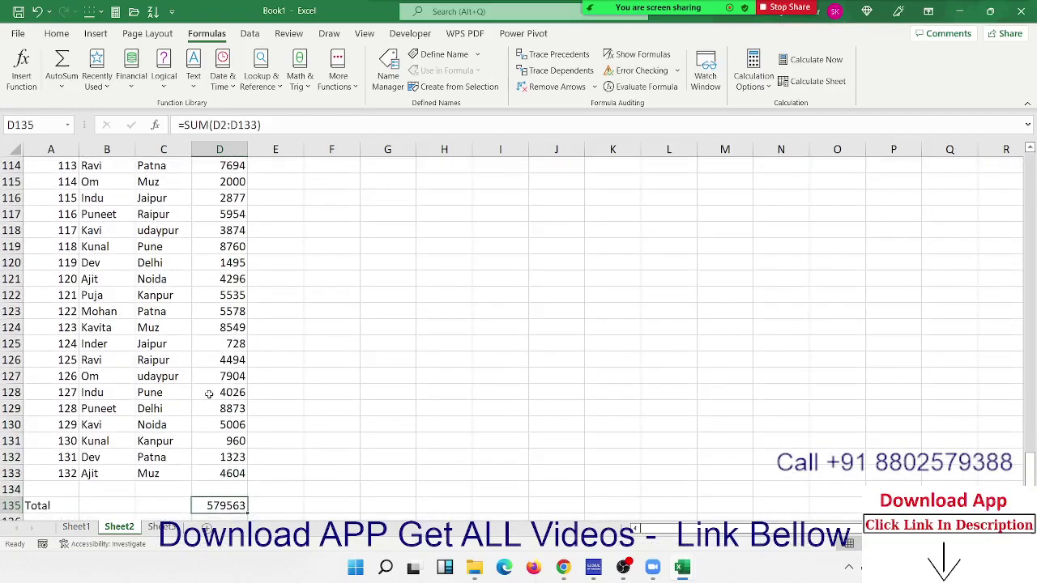
text(=s)
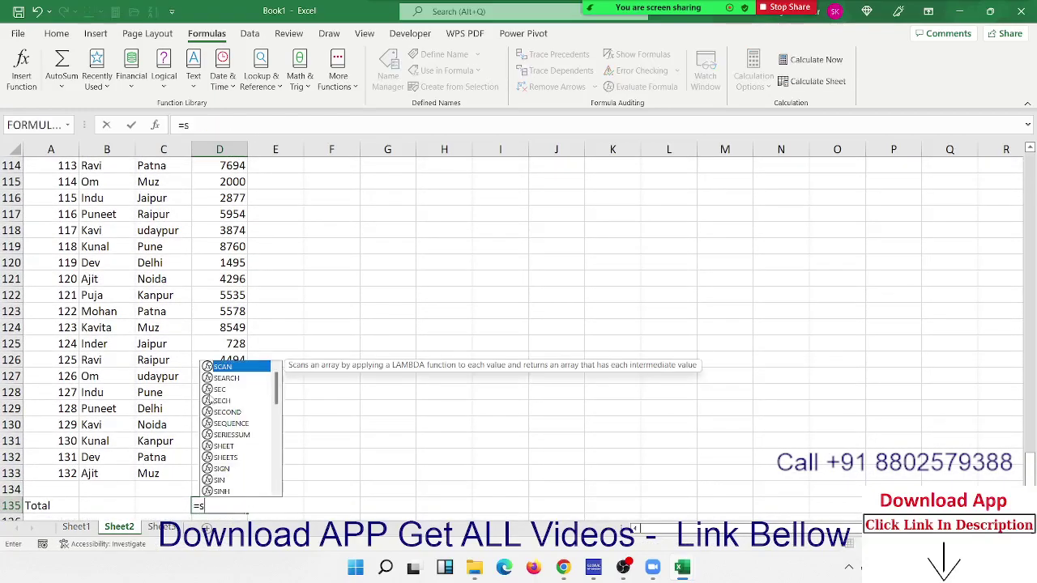
text(ub)
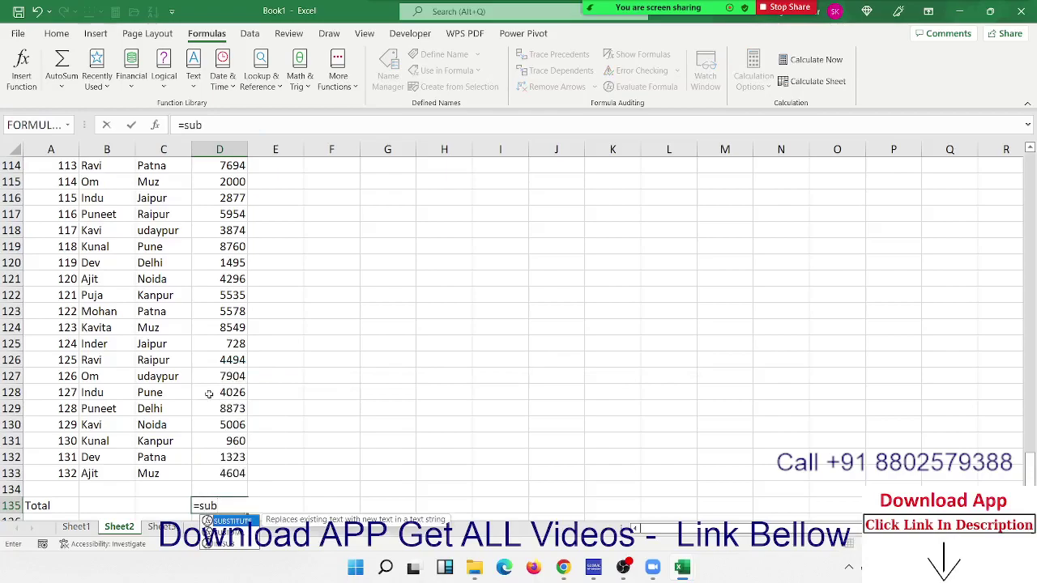
key(Down)
key(Tab)
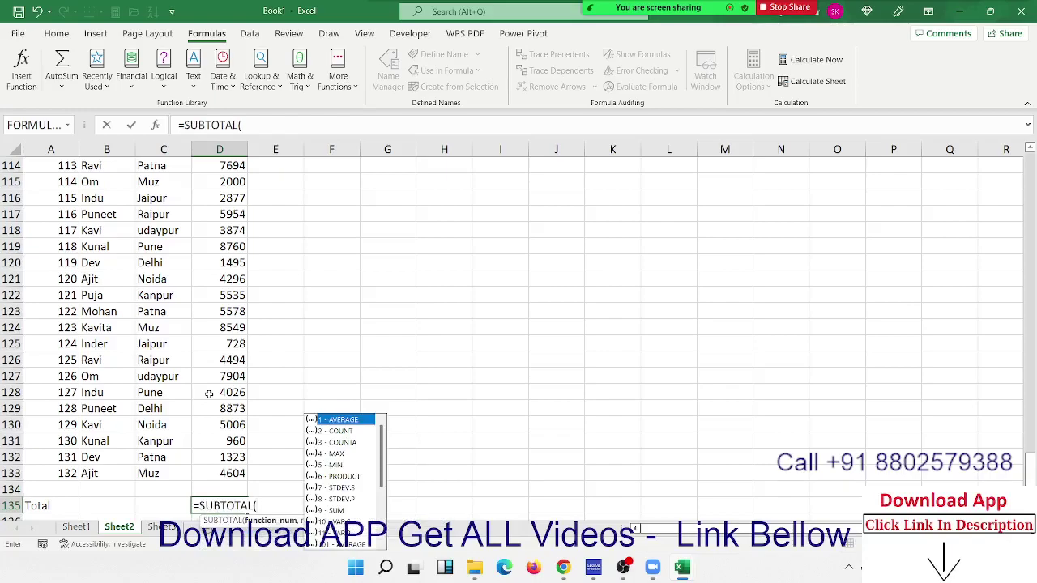
Complete =SUBTOTAL(9,D2:D133) in D135, giving 579563
key(Down)
key(Down)
key(Down)
key(Down)
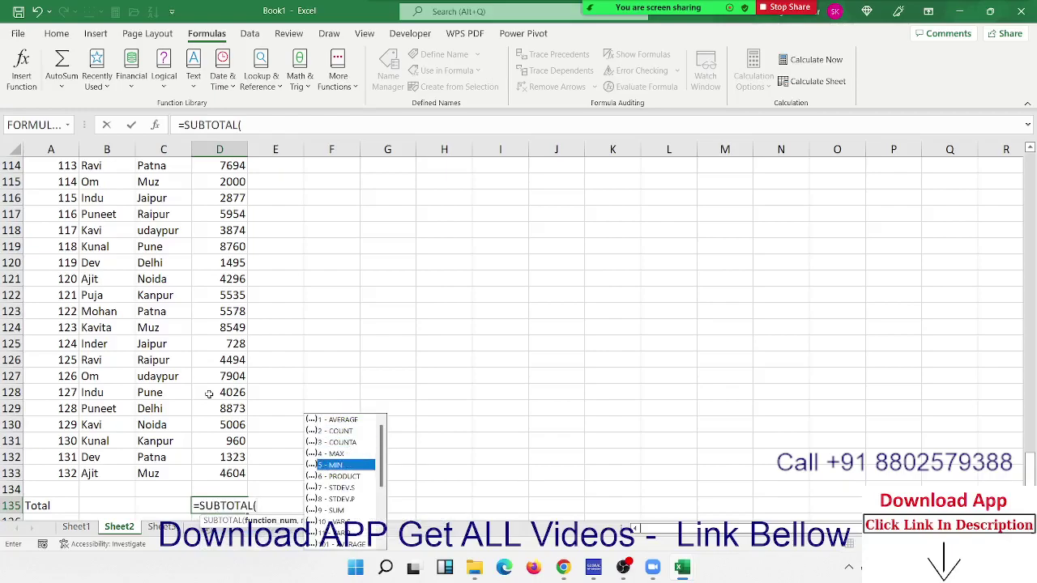
key(Down)
key(Down)
key(Down)
key(Down)
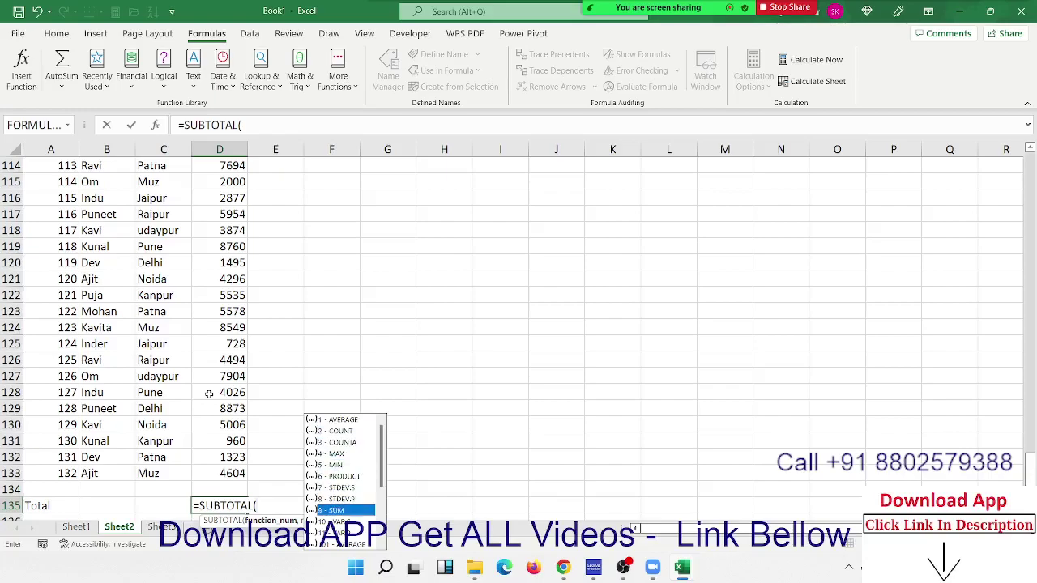
key(Tab)
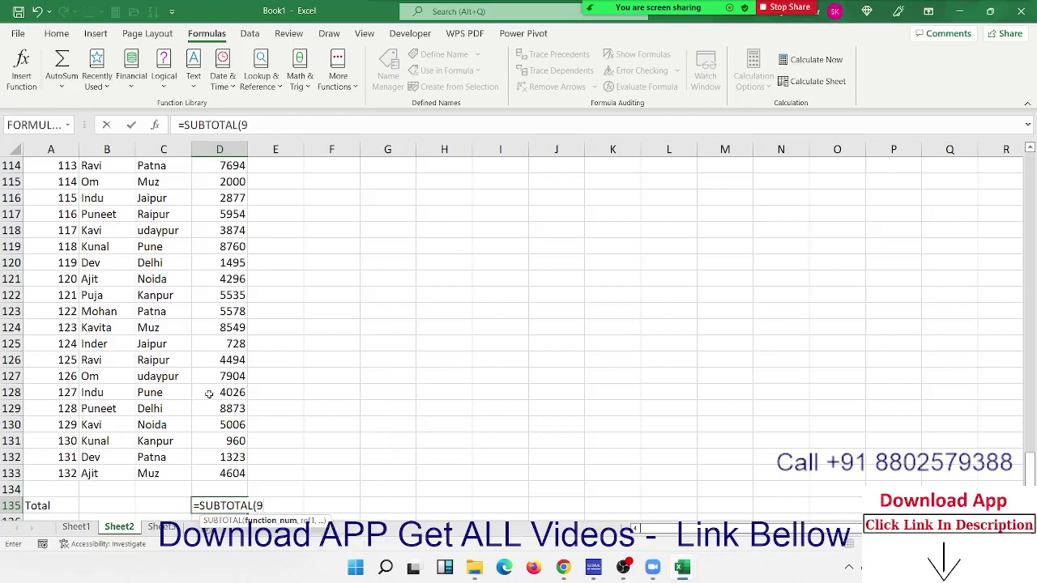
text(,)
key(Up)
key(Up)
key(ctrl+shift+Up)
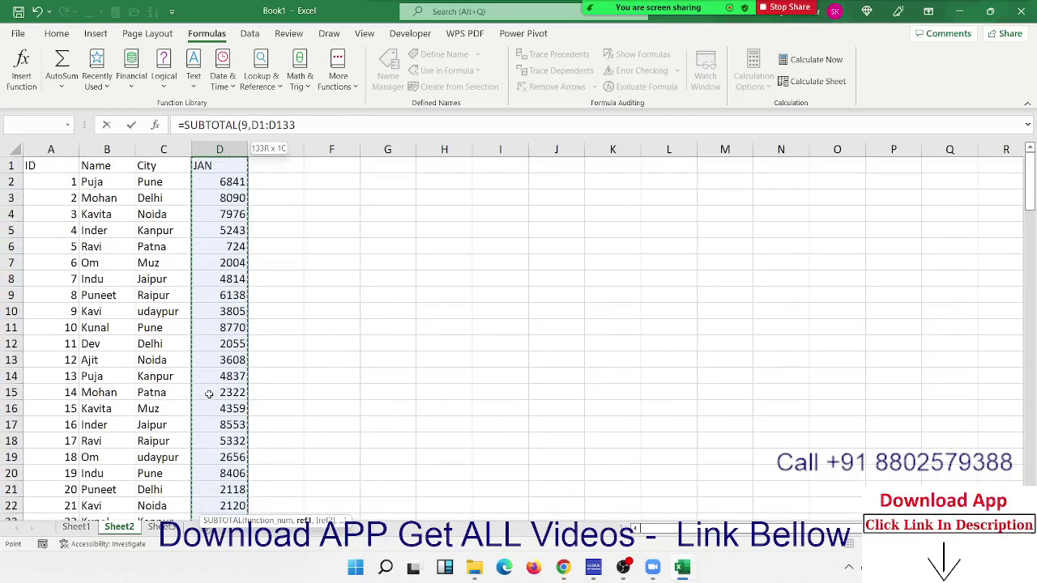
key(shift+Down)
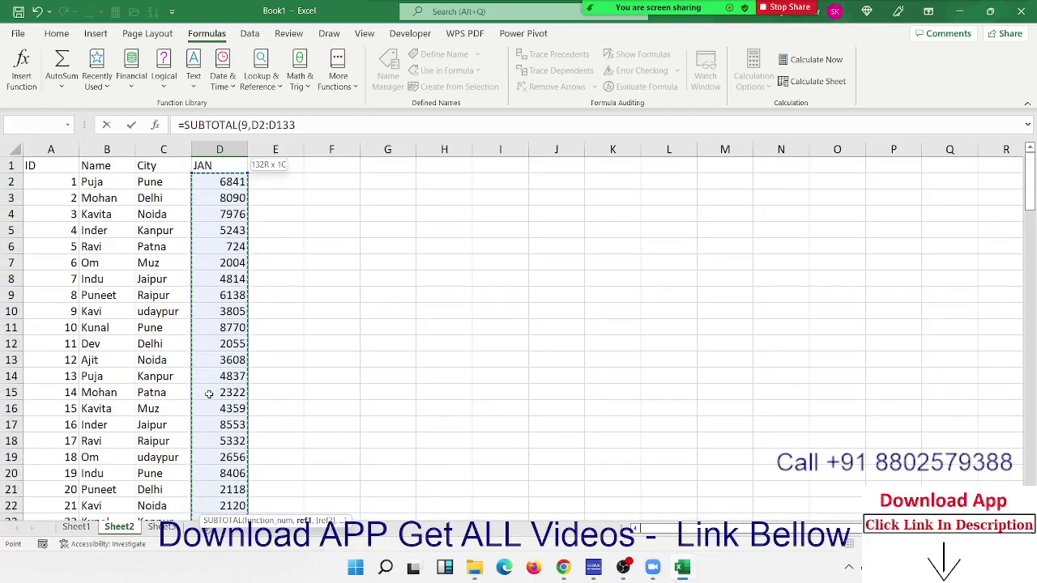
key(Return)
key(Up)
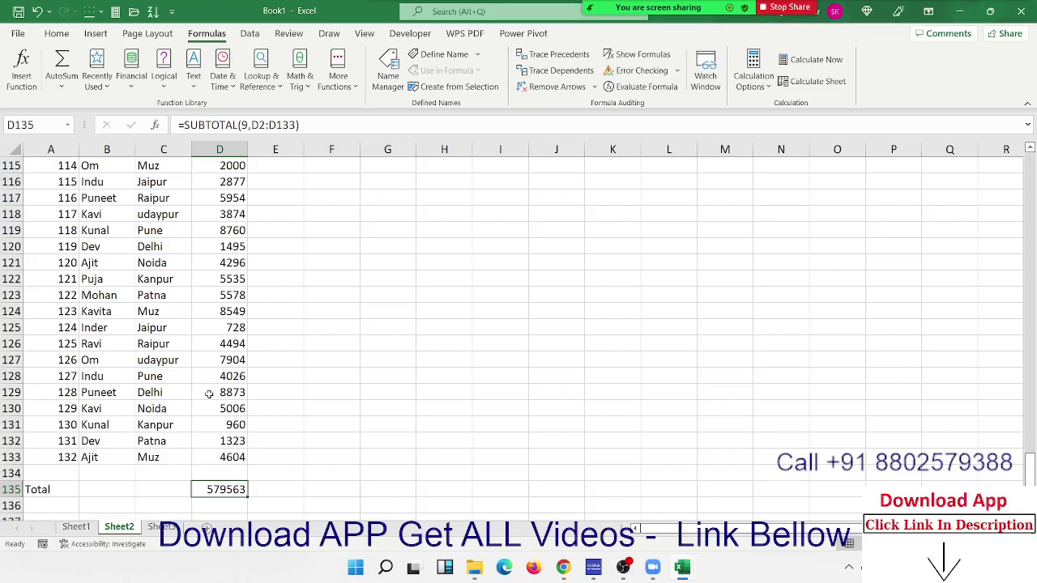
key(ctrl+Up)
key(ctrl+Up)
Turn the table filters back on and check the Total cell below the JAN column
key(ctrl+shift+l)
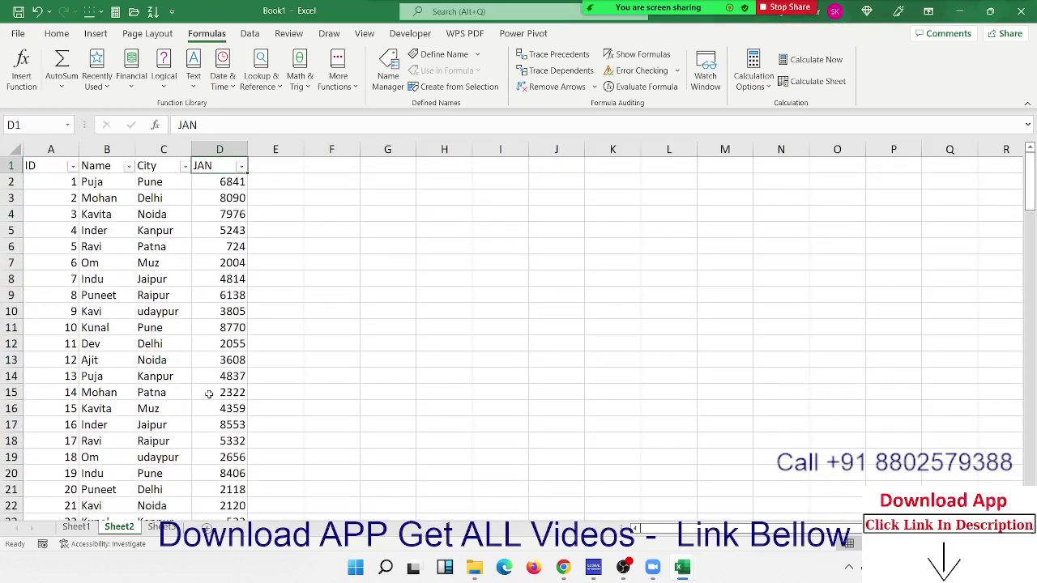
click(185, 166)
click(253, 209)
key(ctrl+Down)
key(Down)
key(Down)
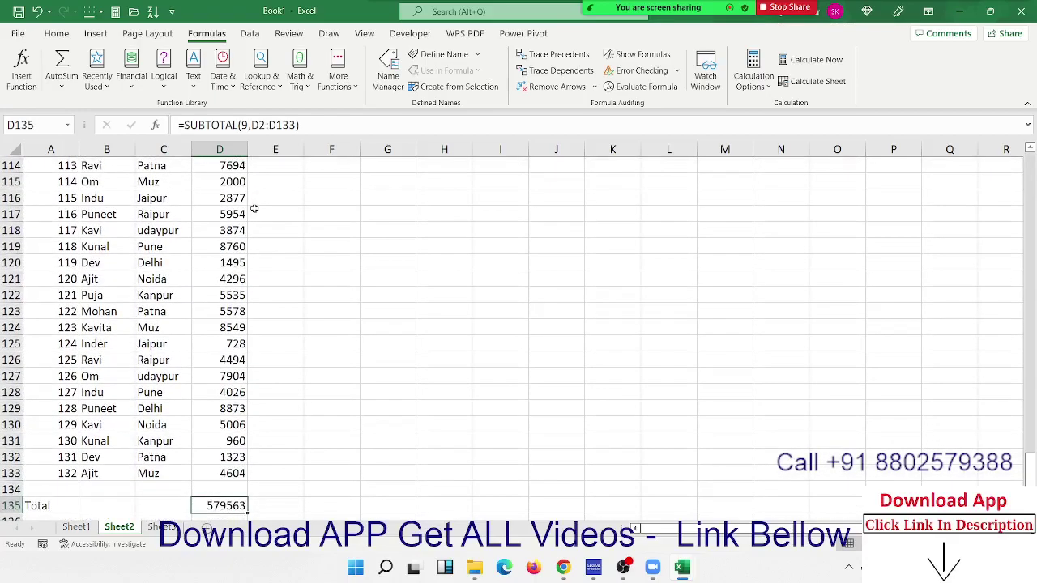
key(Up)
key(Up)
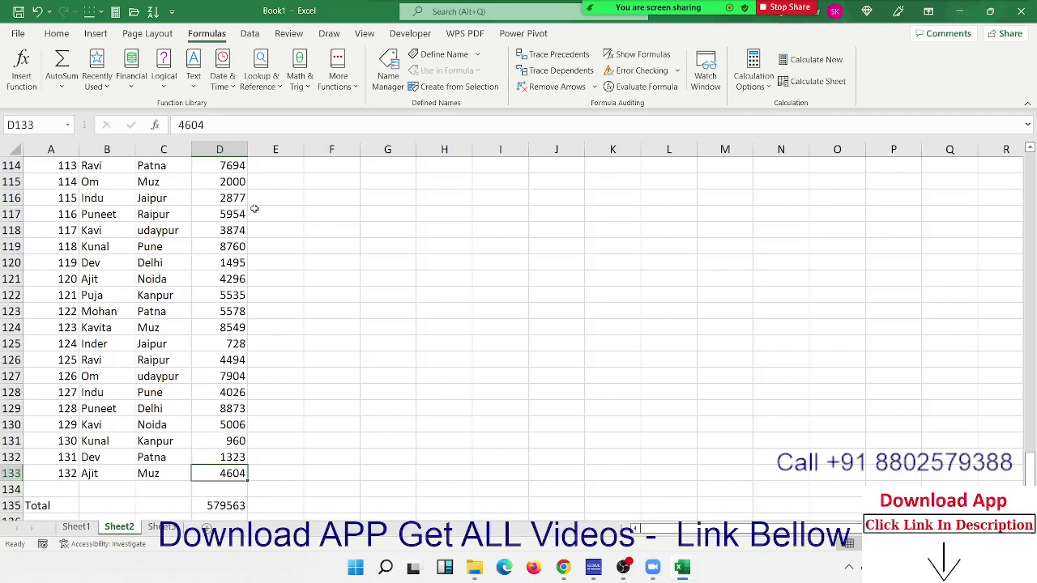
key(ctrl+Up)
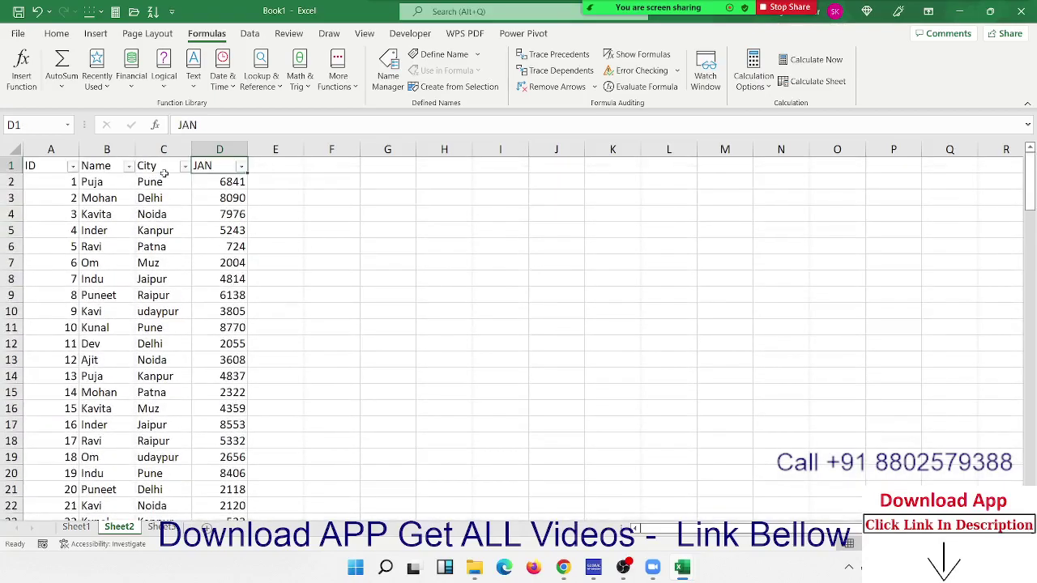
Filter the City column to Delhi only, so the Total reads 65434
click(186, 166)
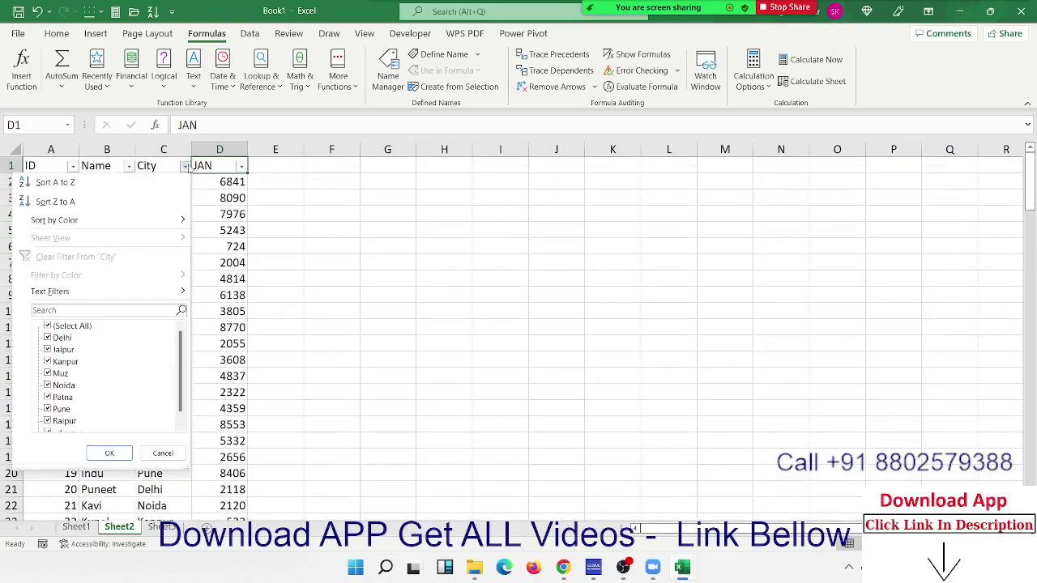
click(48, 326)
click(48, 336)
click(109, 453)
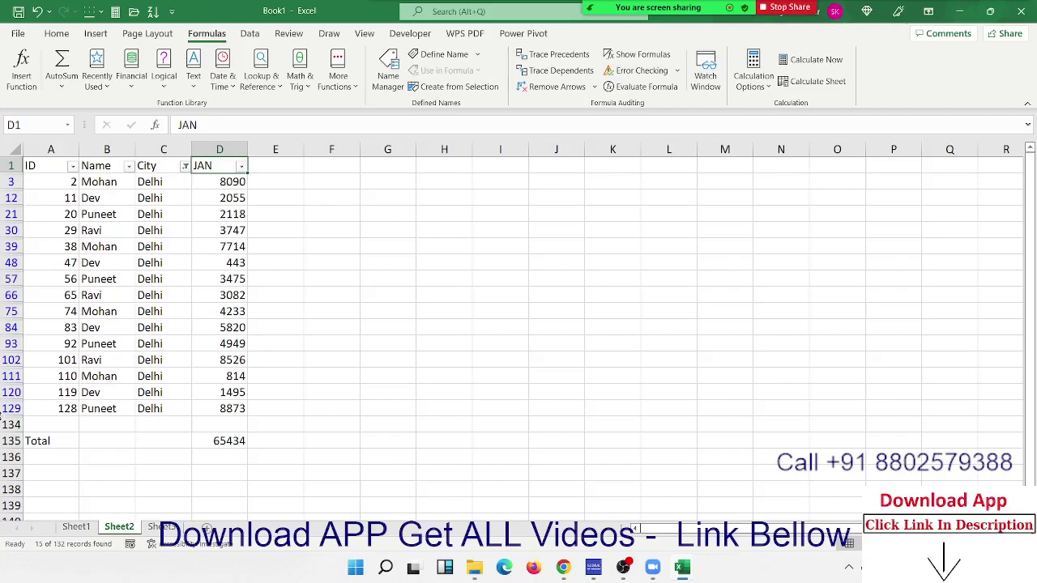
key(Down)
key(Down)
key(Down)
key(Down)
key(Down)
key(Down)
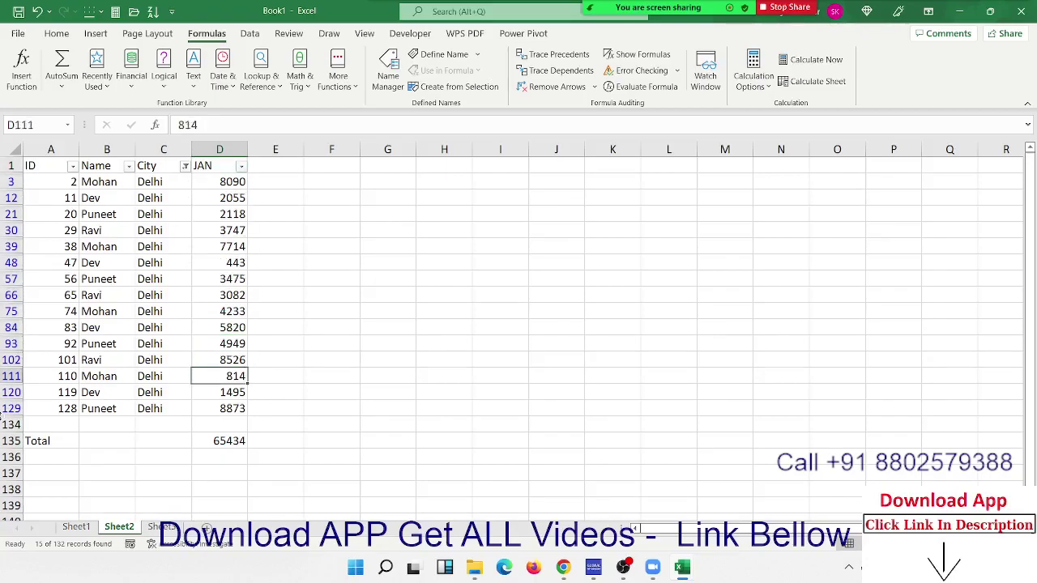
Enter =NA() in D111 so it and the Total show #N/A
text(=na)
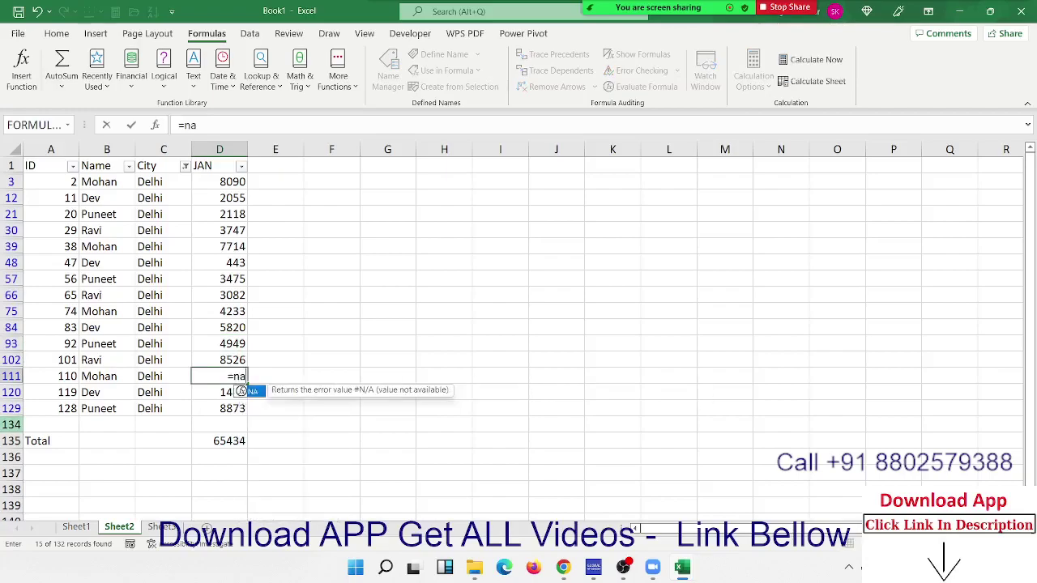
key(Tab)
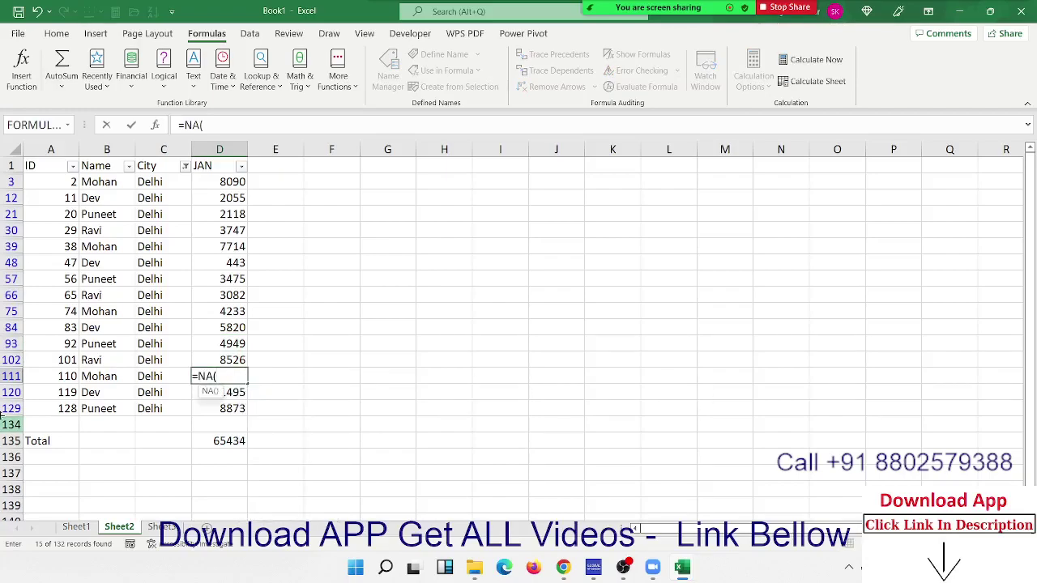
key(Return)
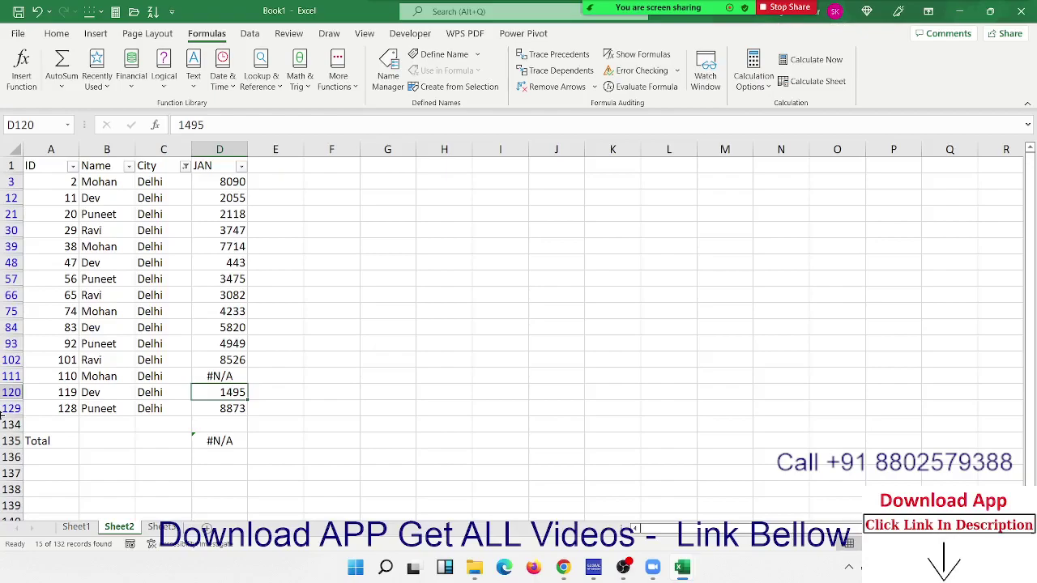
Remove the filter and start an AGGREGATE formula in the D135 Total cell
key(ctrl+shift+l)
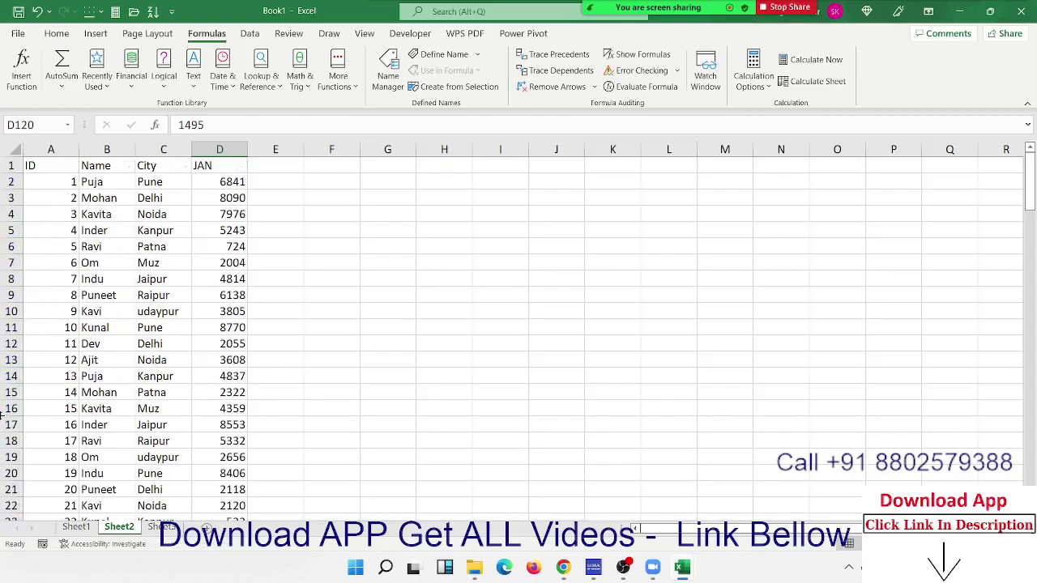
key(ctrl+Down)
key(Down)
key(Down)
key(Down)
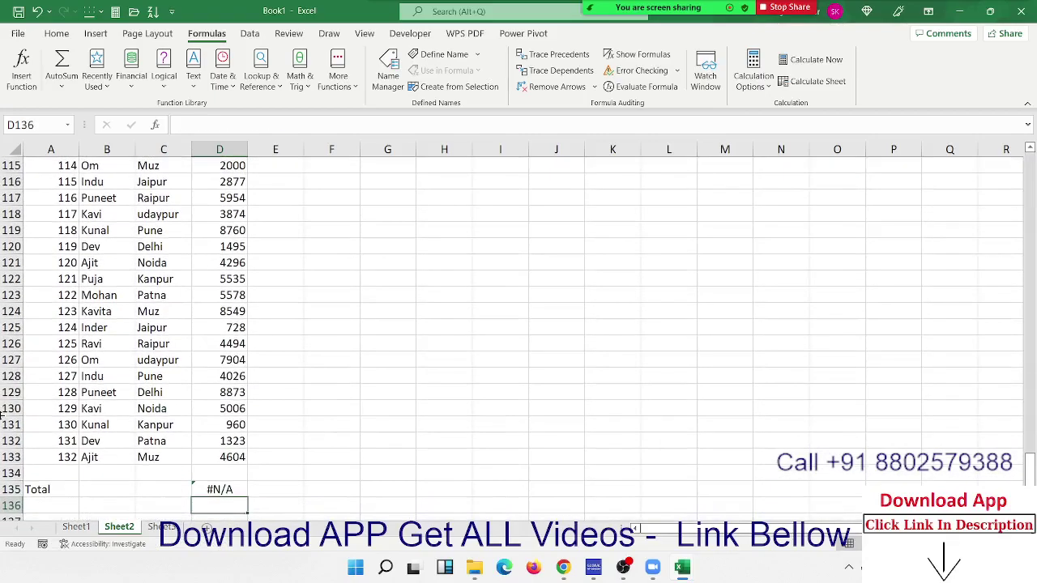
key(Up)
text(=ag)
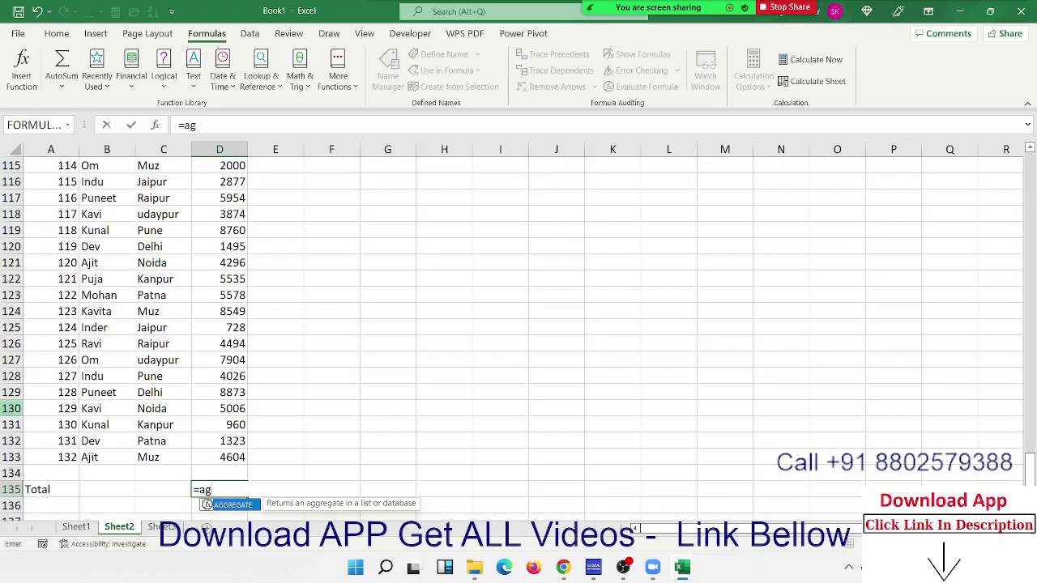
key(Tab)
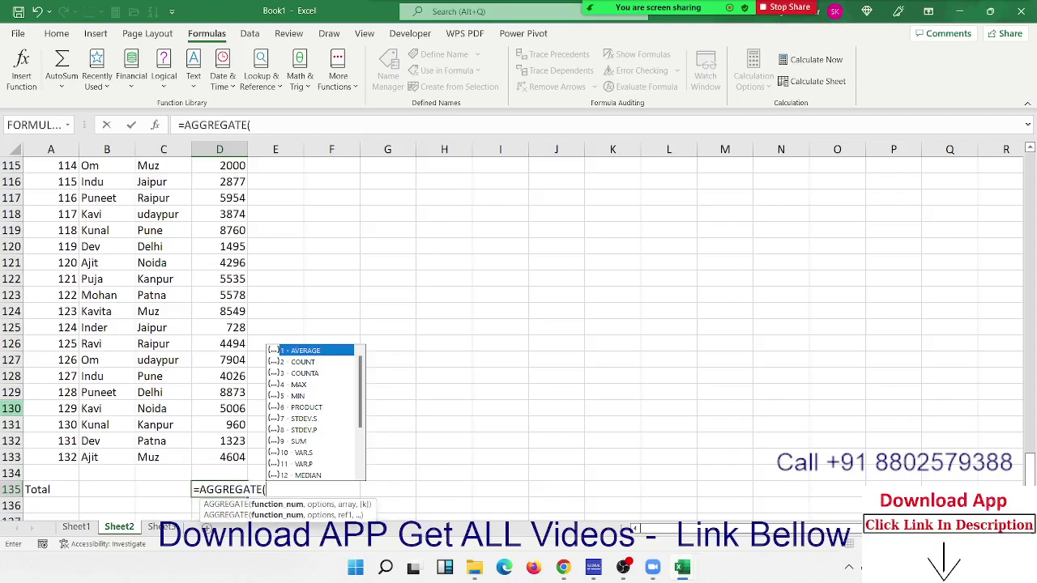
Choose SUM (9) and ignore hidden rows and error values (7) as AGGREGATE options
key(Down)
key(Down)
key(Down)
key(Down)
key(Down)
key(Down)
key(Down)
key(Down)
key(Tab)
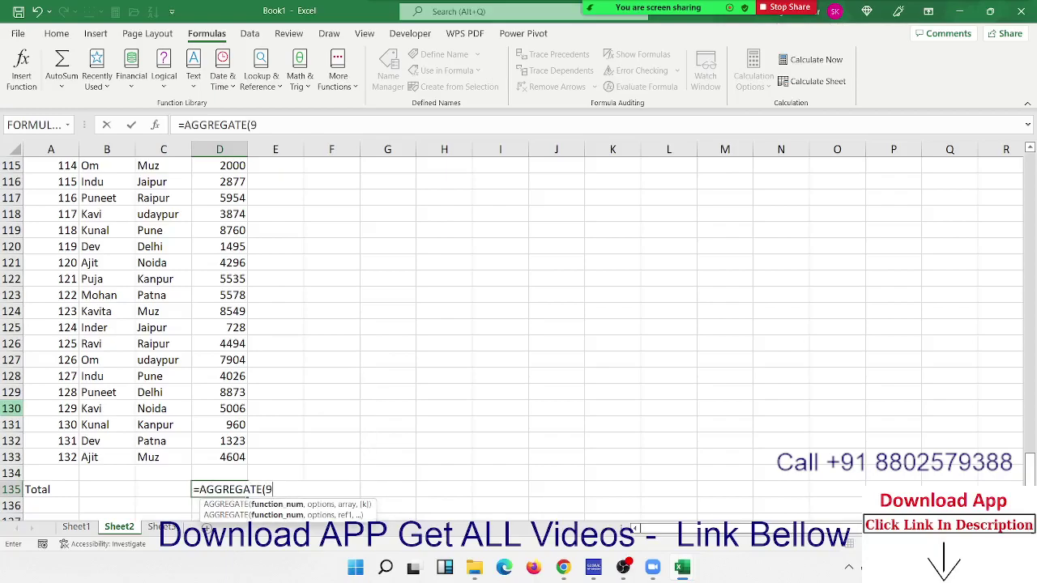
text(,)
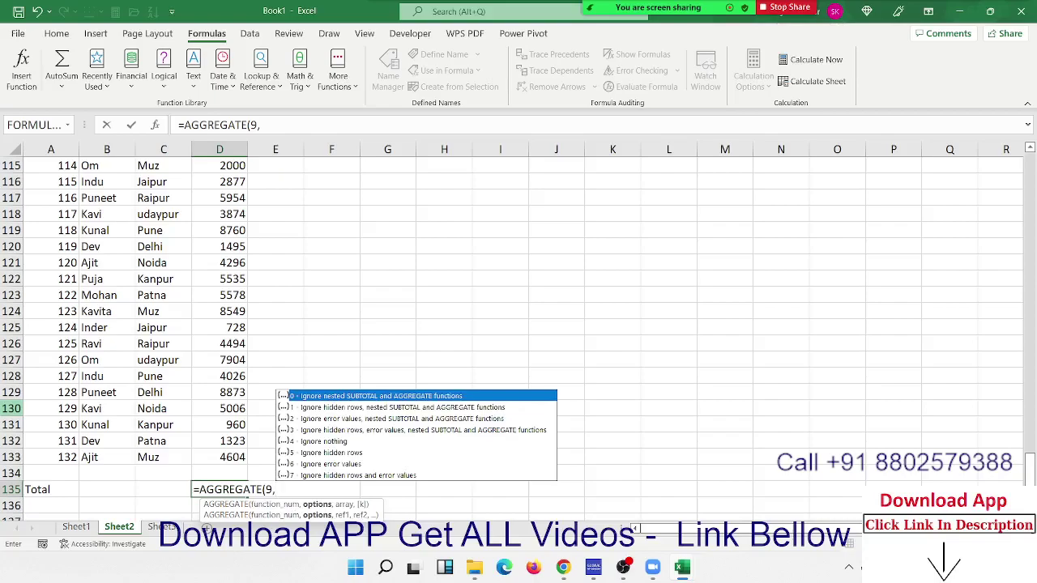
key(Down)
key(Down)
key(Down)
key(Down)
key(Down)
key(Down)
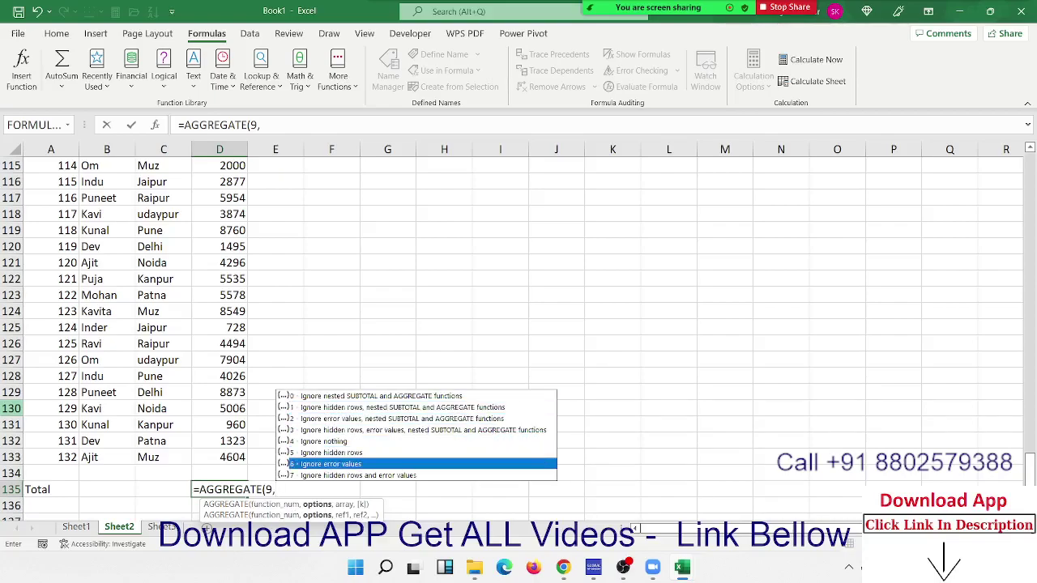
key(Down)
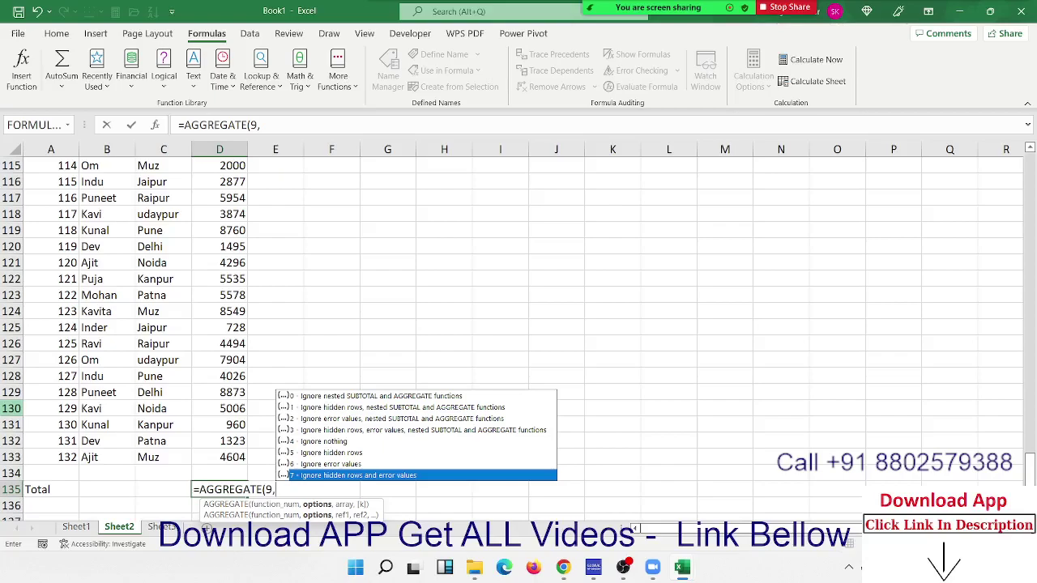
key(Tab)
Set the AGGREGATE range to the JAN values and commit, giving 578749
text(,)
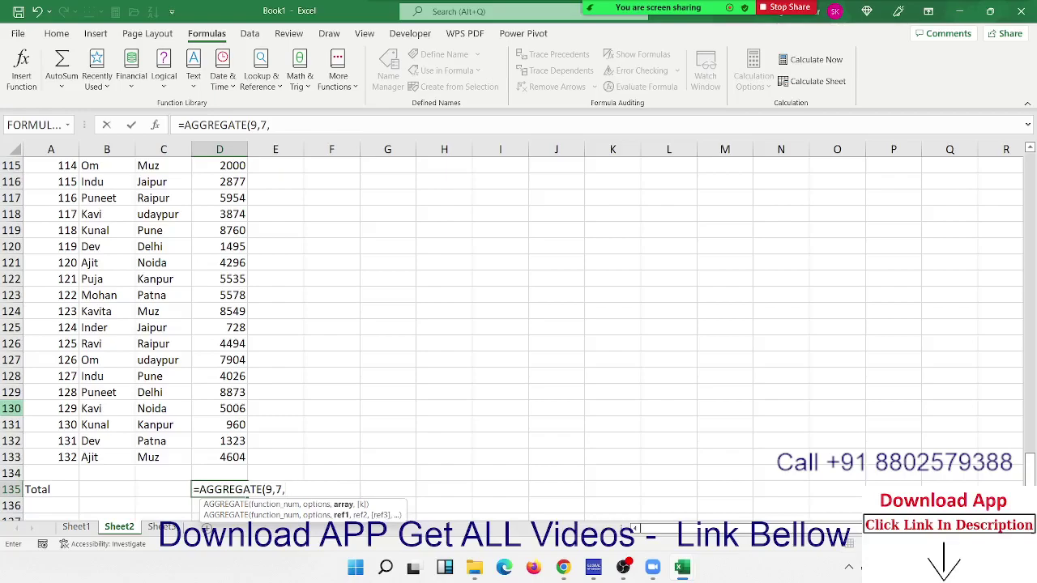
key(Up)
key(Up)
key(ctrl+shift+Up)
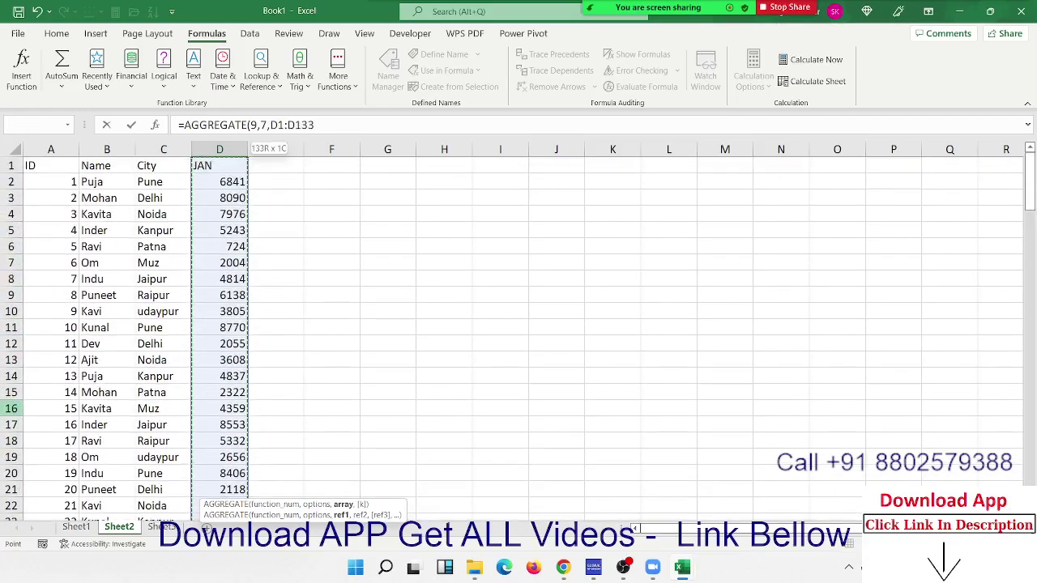
key(shift+Down)
key(Return)
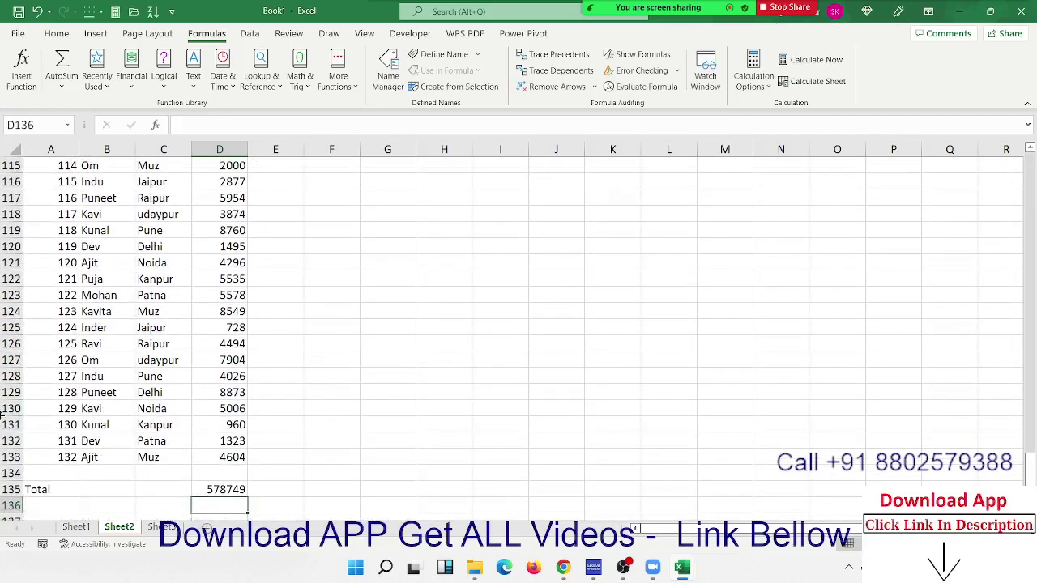
key(Up)
key(Up)
key(Down)
key(Up)
key(Up)
Turn on table filtering and filter the City column to show only Delhi rows
key(ctrl+Up)
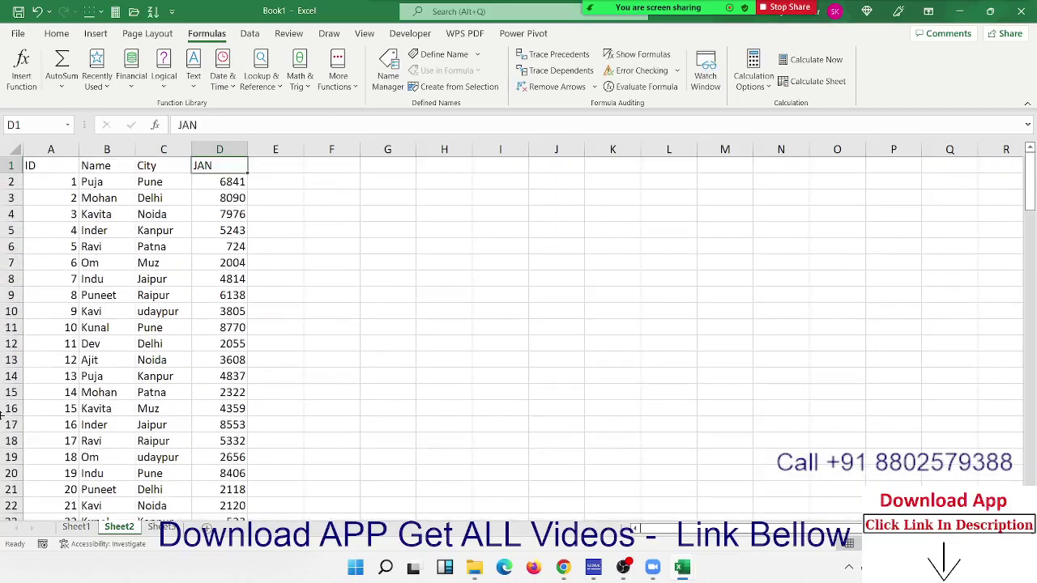
key(Left)
key(ctrl+shift+l)
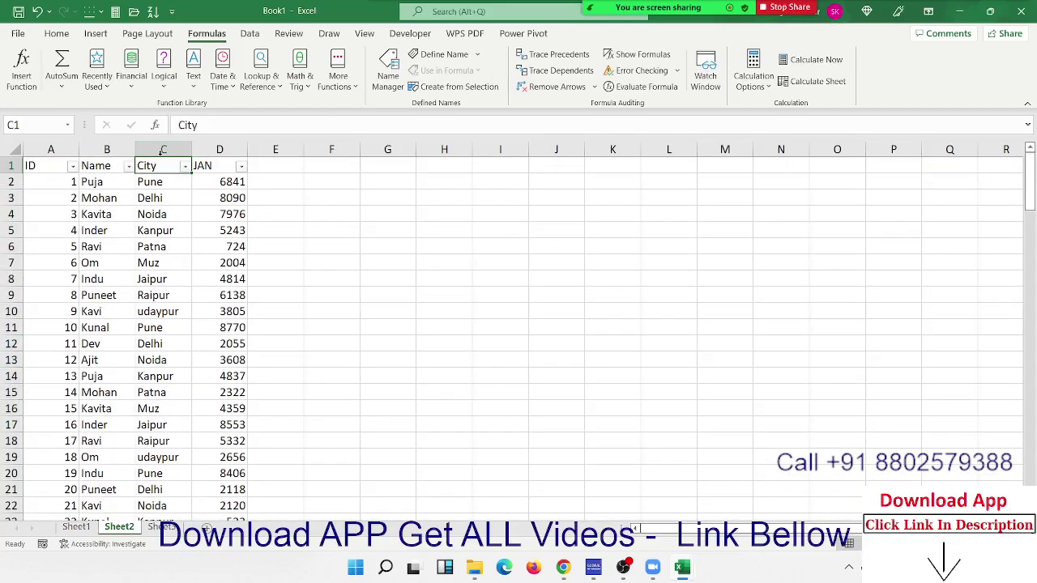
click(185, 166)
key(Tab)
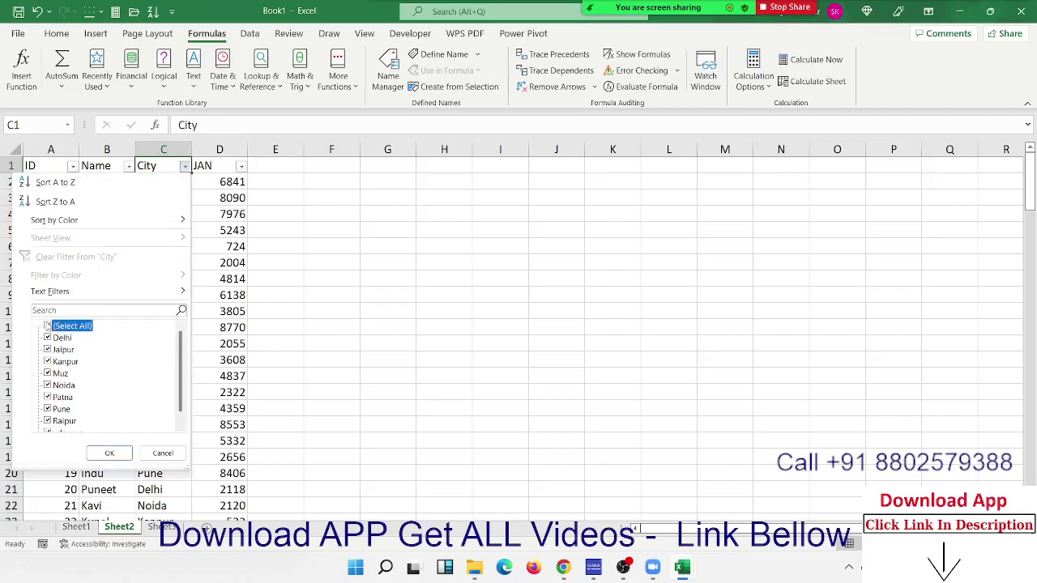
key(space)
key(Down)
click(47, 337)
click(109, 452)
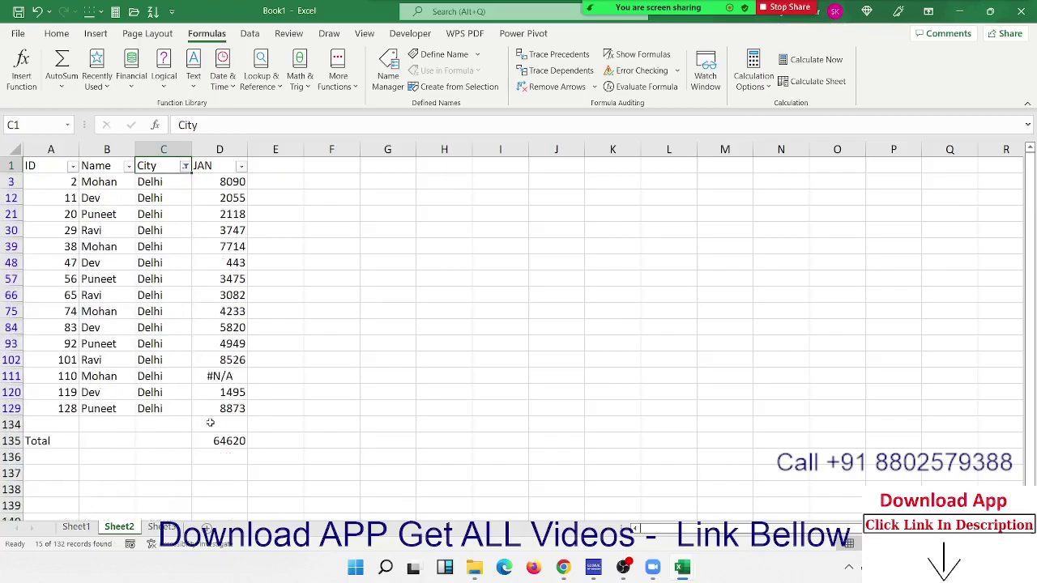
Check that the Total formula in D135 now reads 64620, then switch to Sheet1
click(217, 439)
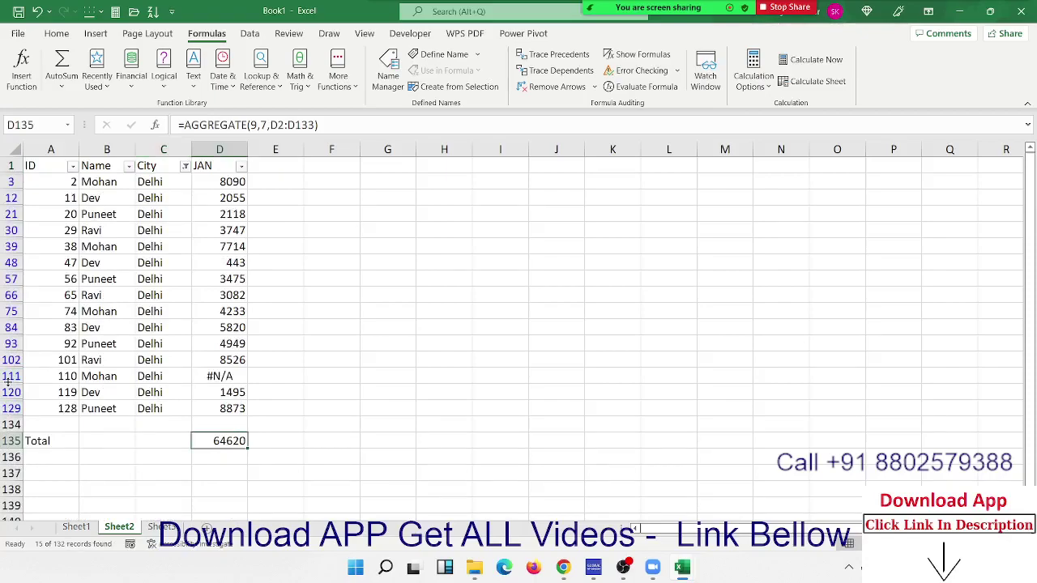
click(449, 442)
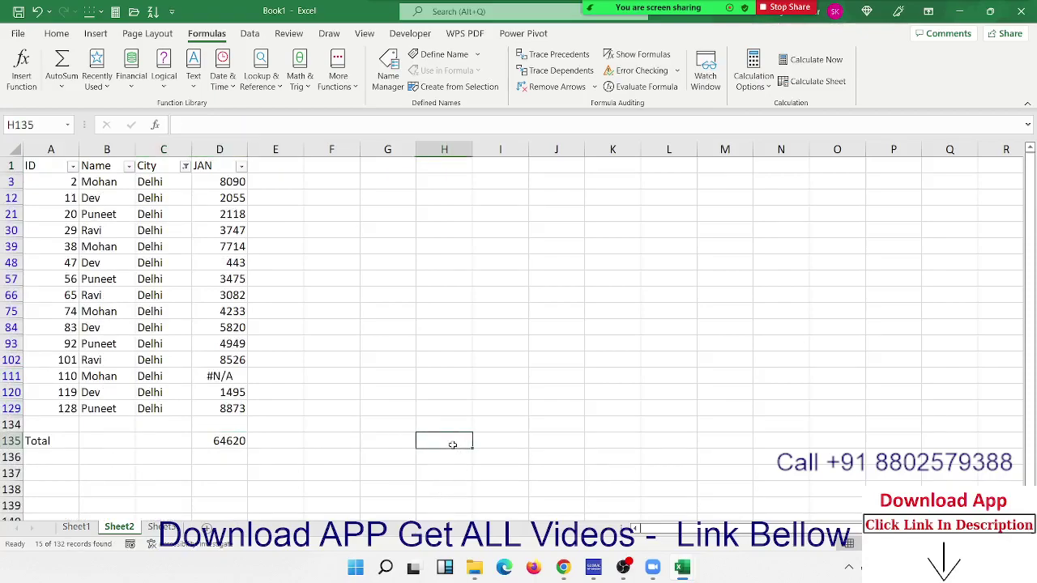
click(74, 529)
Enter the numbers 1 through 8 down E2:E9
click(285, 328)
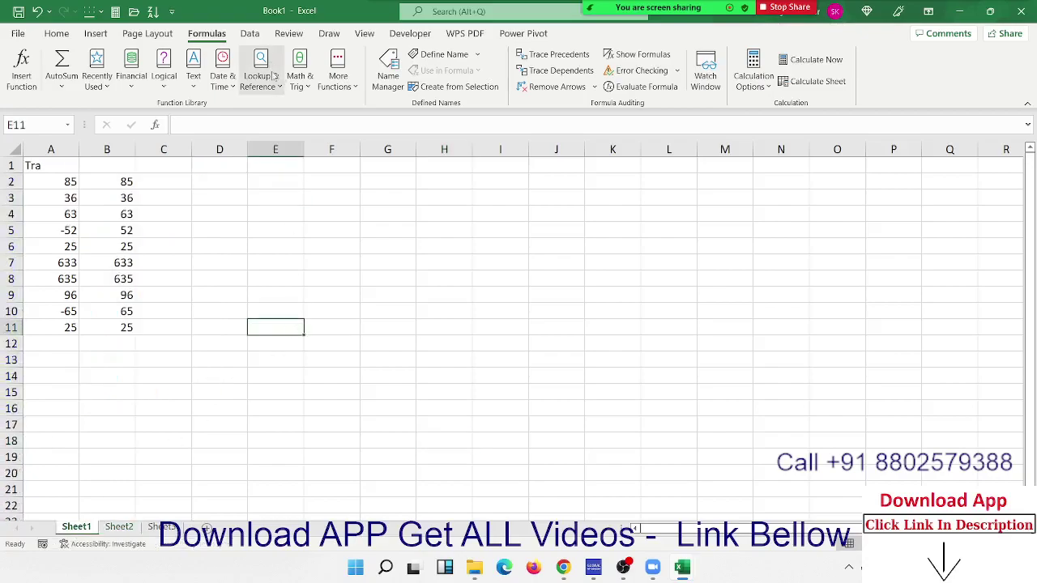
click(299, 84)
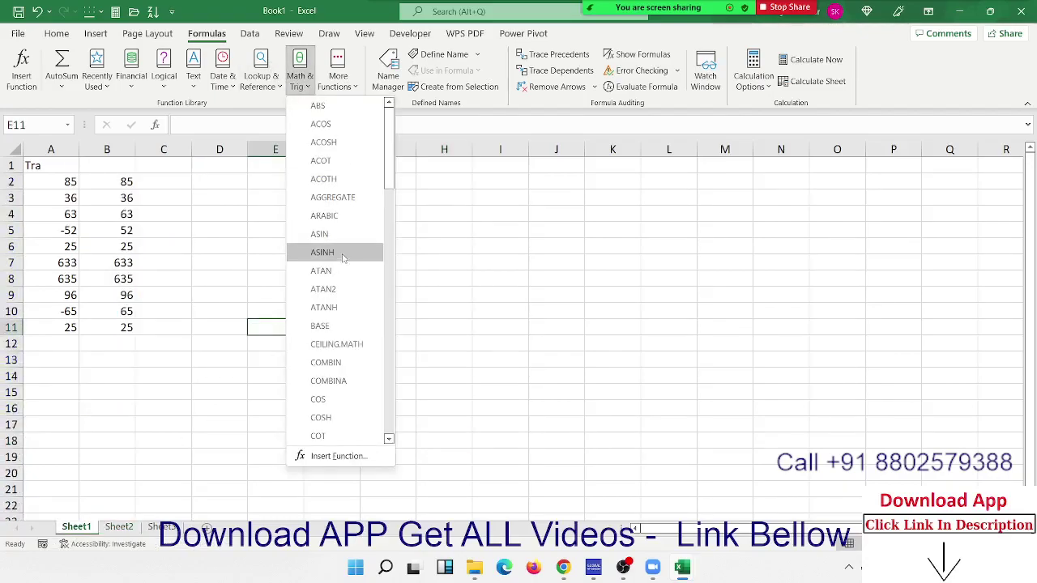
click(475, 237)
click(293, 179)
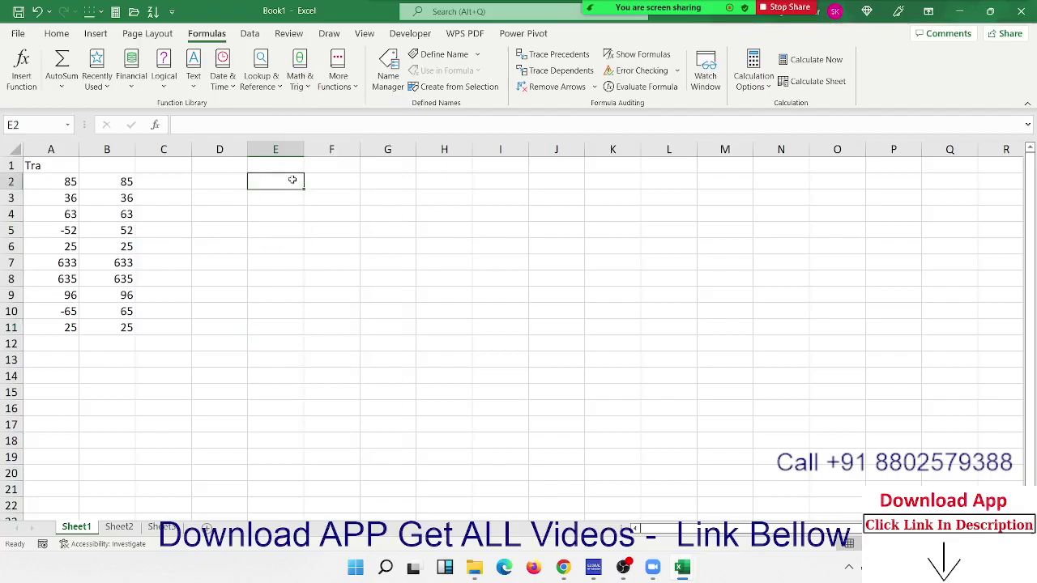
text(1 2 3 4 5)
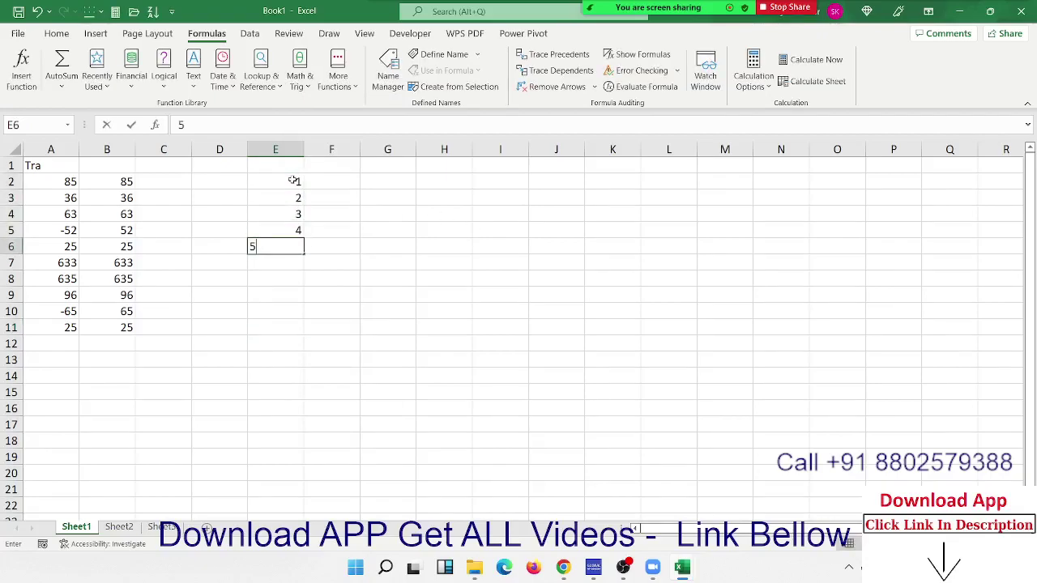
key(Return)
key(Return)
key(Return)
text(6)
key(Up)
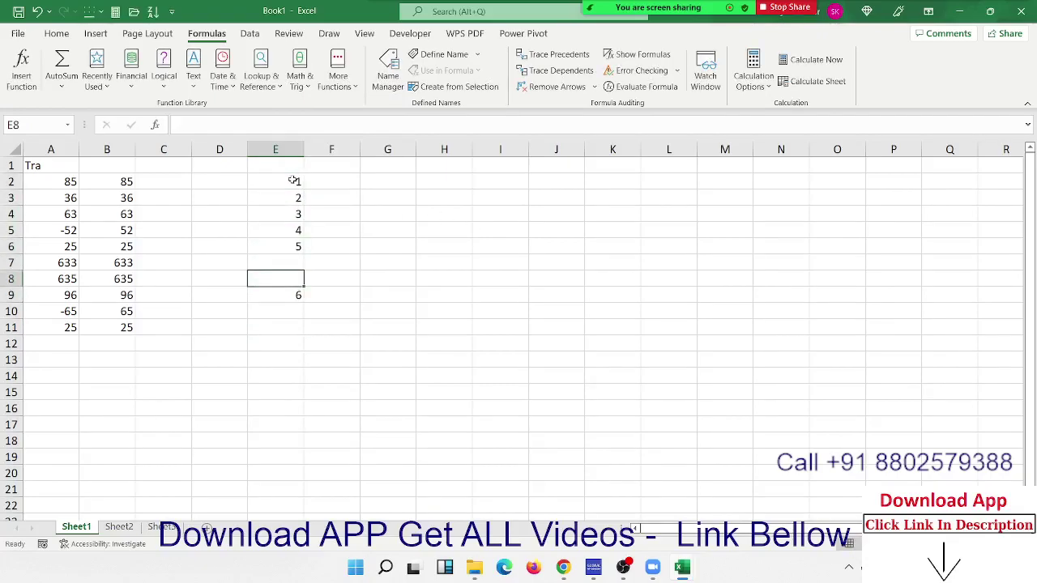
key(Up)
text(6 7 8)
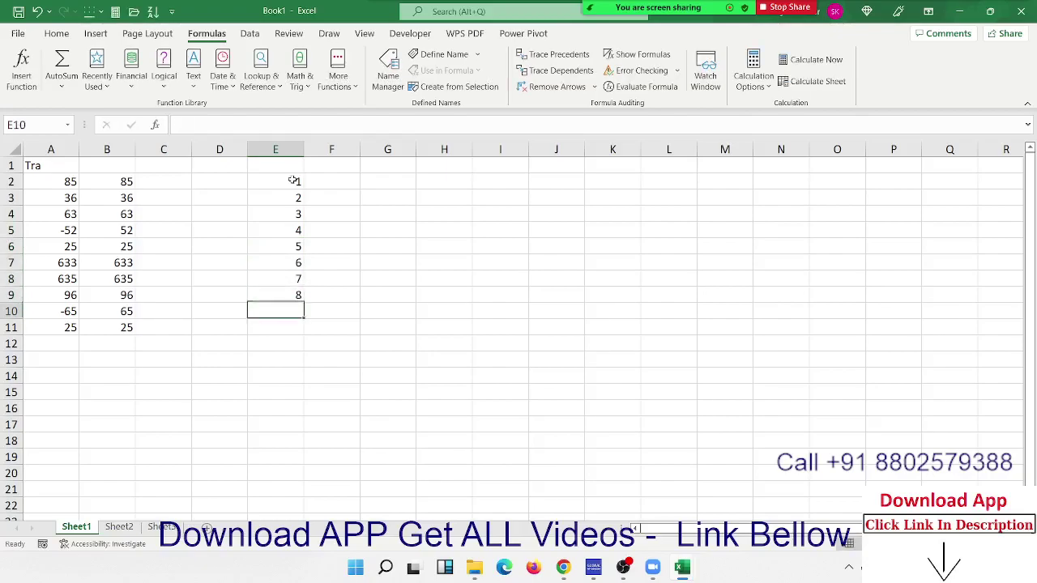
key(Up)
click(292, 179)
Enter =ROMAN(E2) in F2 and fill it down to F9, giving I to VIII
key(Right)
text(=)
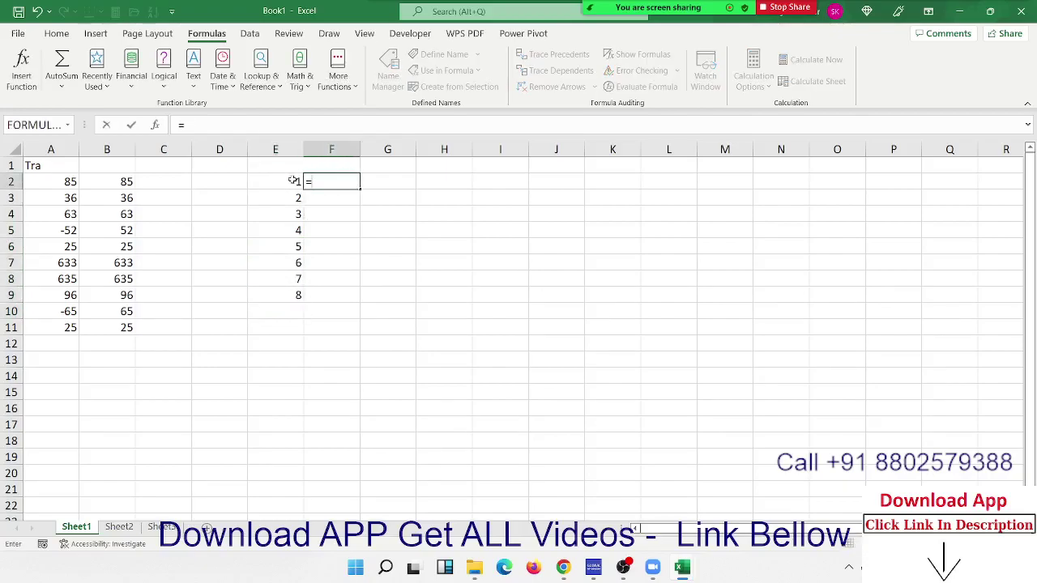
text(ro)
key(Tab)
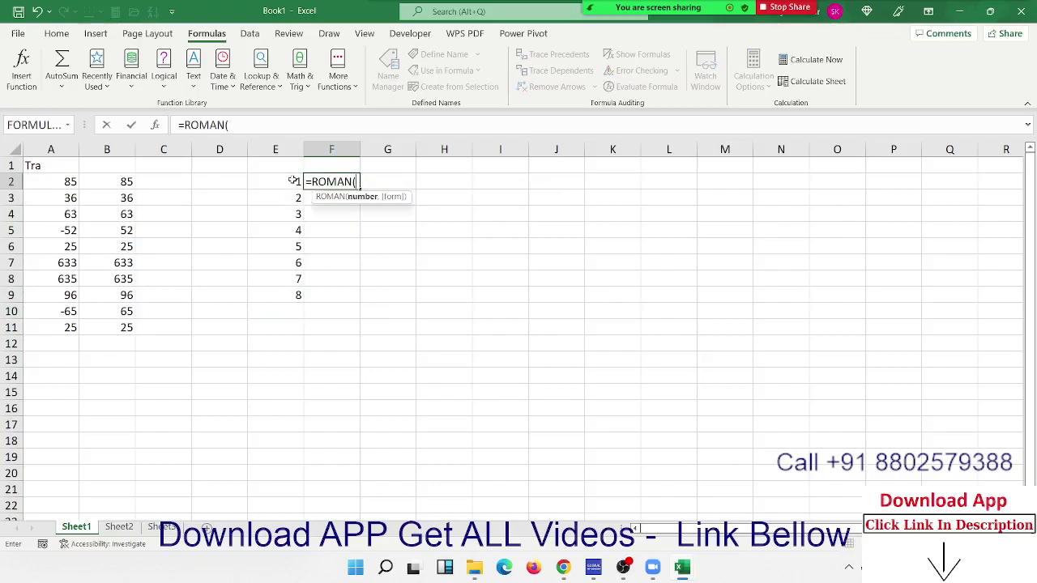
key(Left)
key(Return)
key(Left)
key(ctrl+Down)
key(Right)
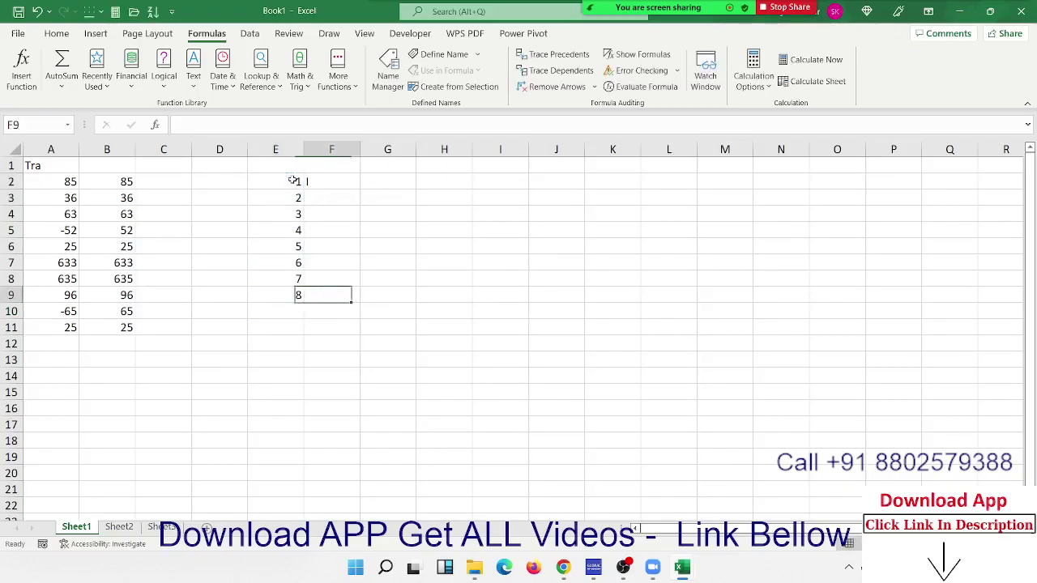
key(ctrl+shift+Up)
key(ctrl+d)
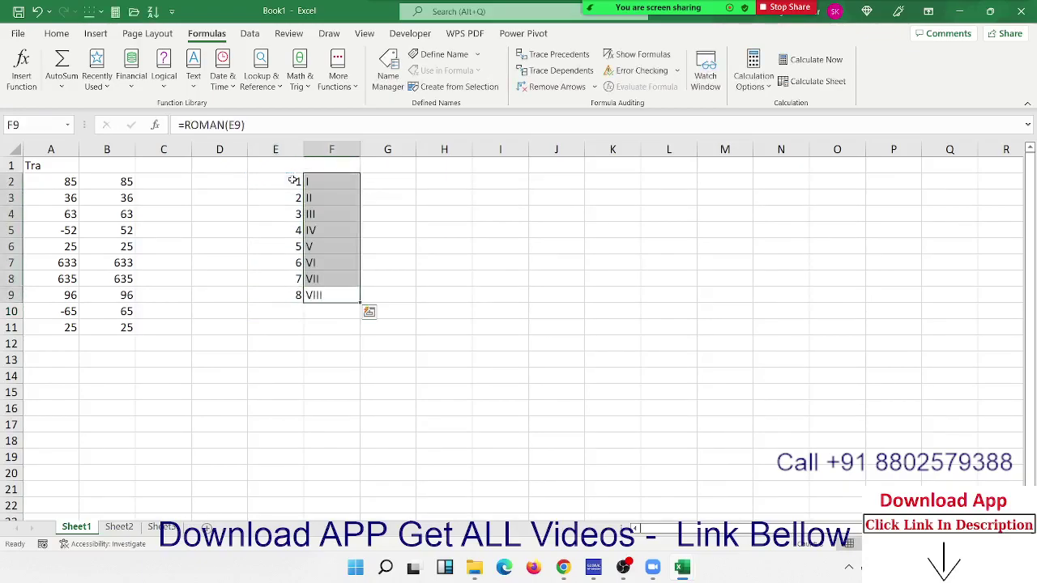
key(Up)
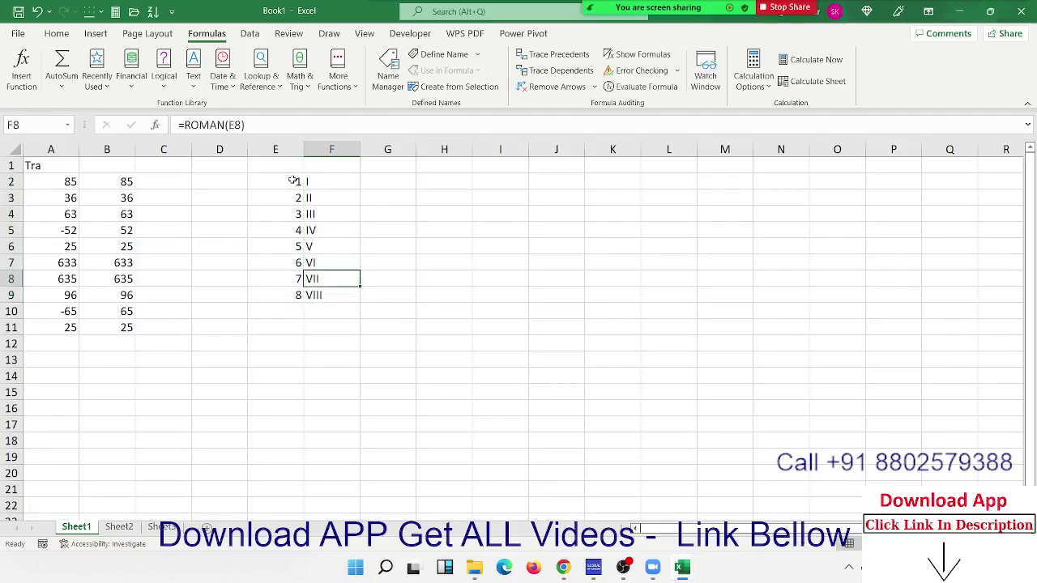
key(ctrl+Up)
Enter =ARABIC(F2) in G2 and fill it down through G9
key(Right)
text(=a)
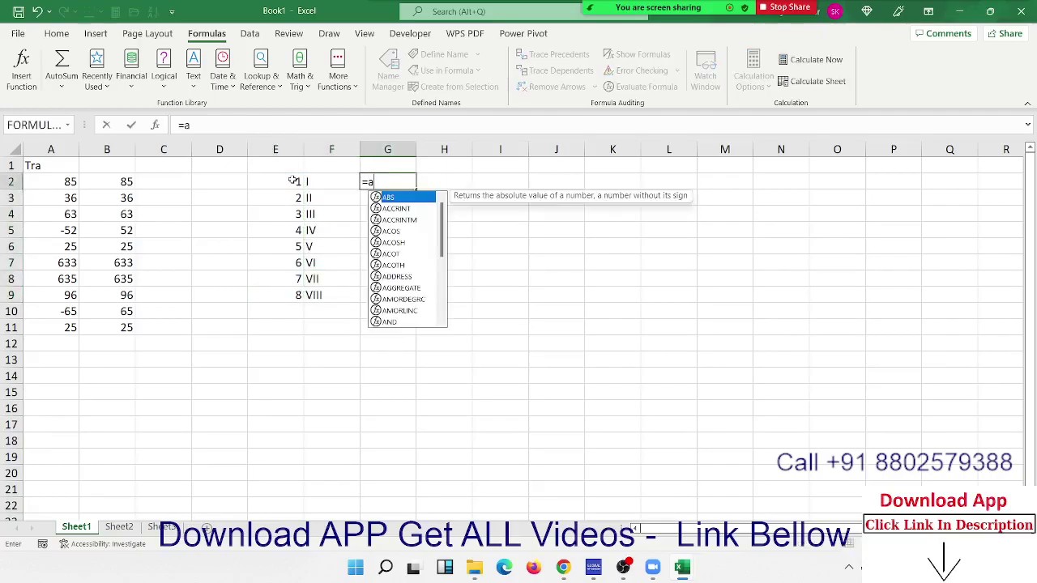
text(r)
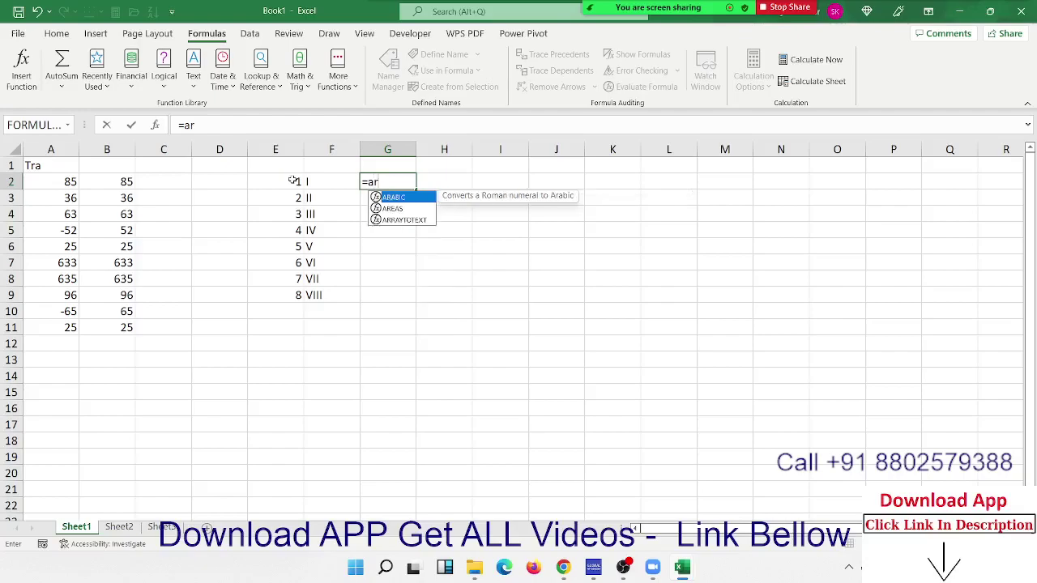
key(Tab)
key(Left)
key(Return)
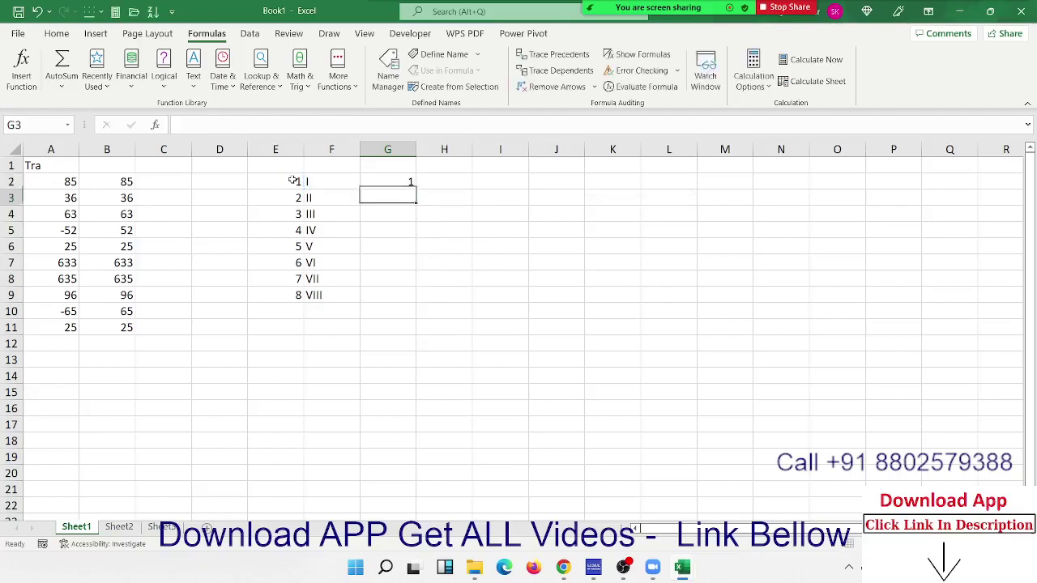
key(Left)
key(ctrl+Down)
key(Right)
key(ctrl+shift+Up)
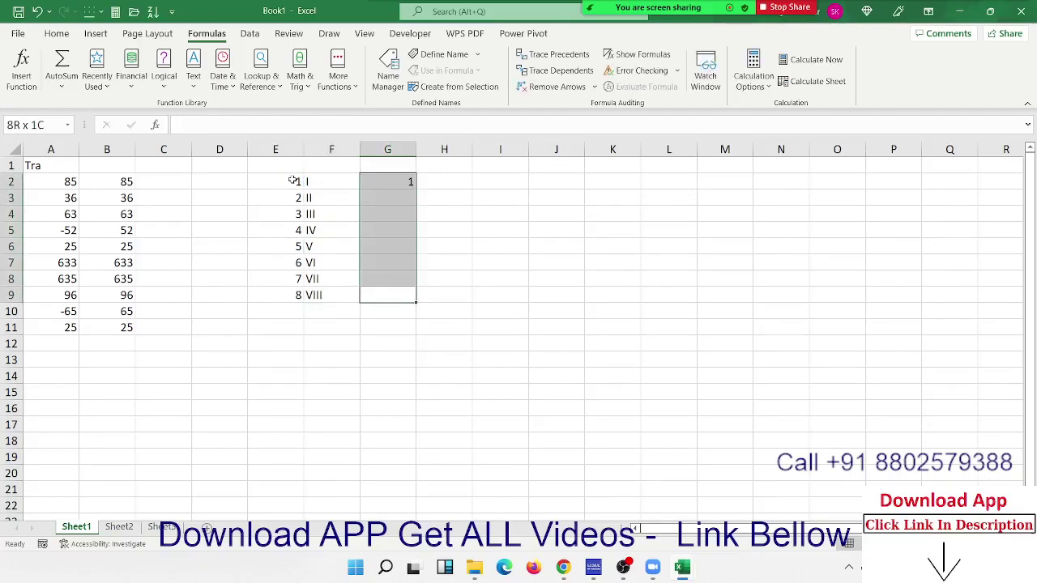
key(ctrl+d)
Browse the Math & Trig function list without inserting anything, then select D12
click(522, 198)
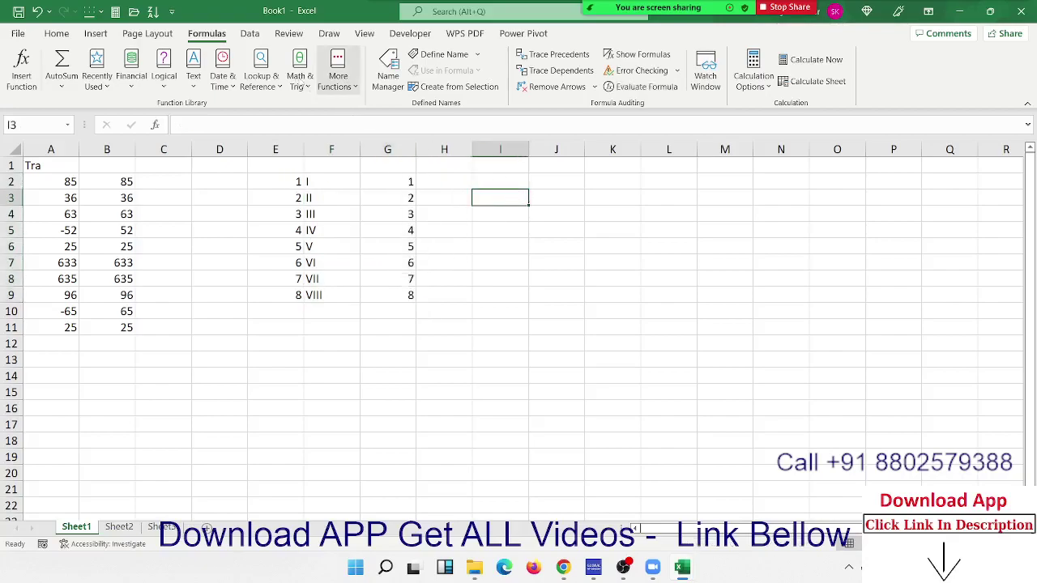
click(289, 77)
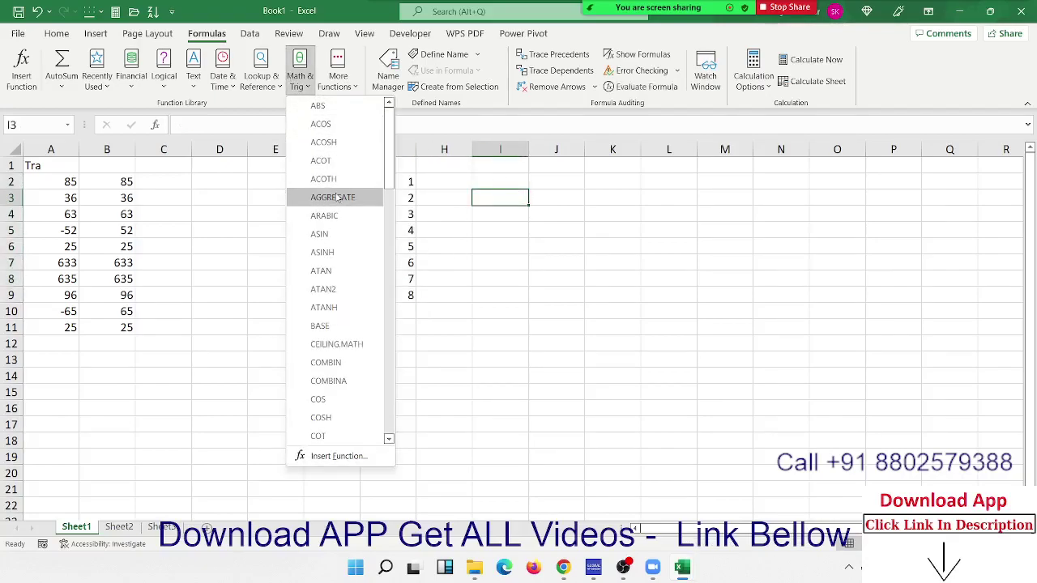
click(580, 310)
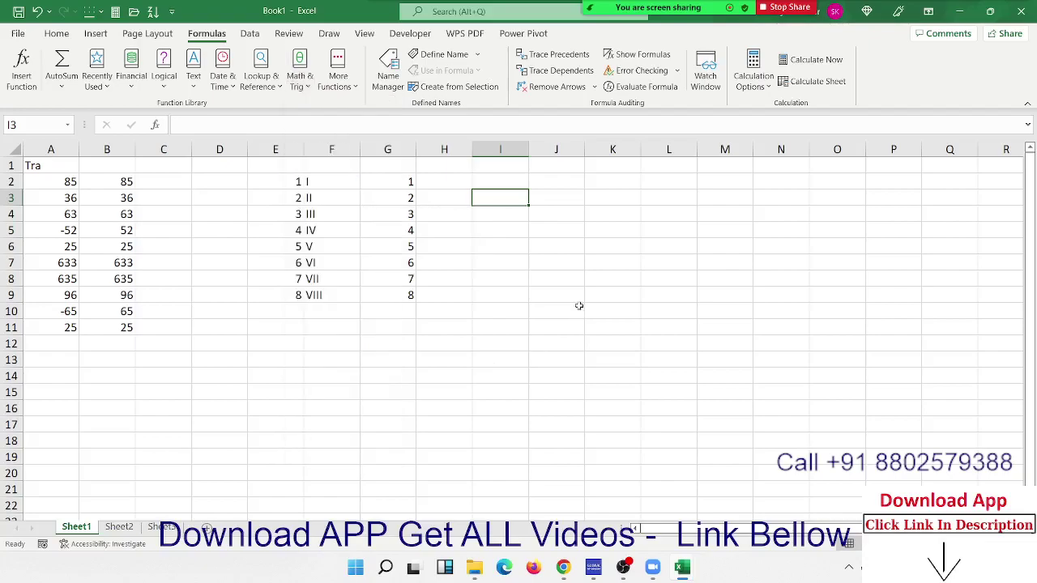
click(179, 338)
click(203, 340)
Enter 25.63 in D12 and =ROUND(D12,0) in E12, giving 26
text(2)
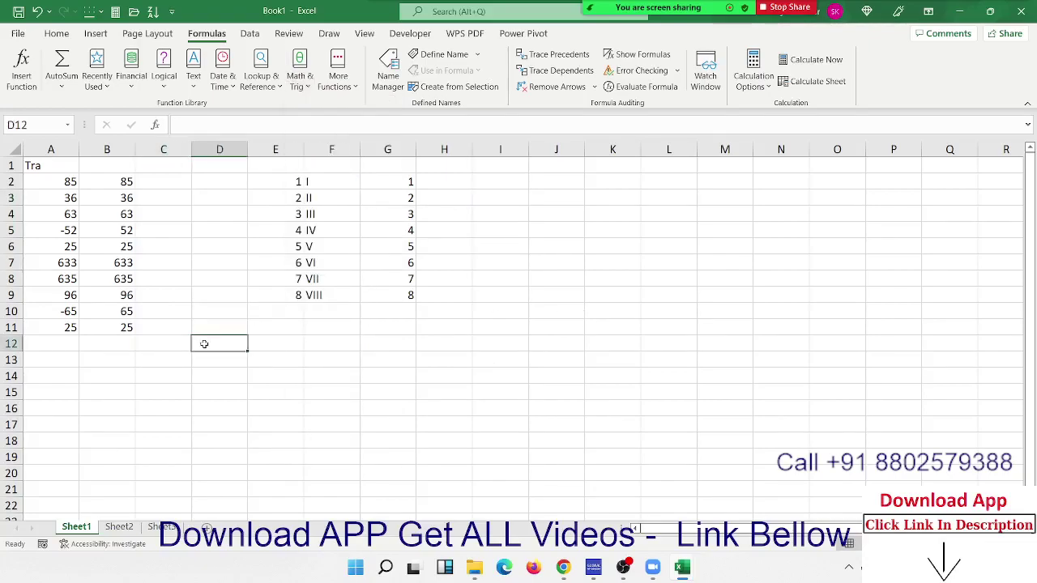
text(5.63)
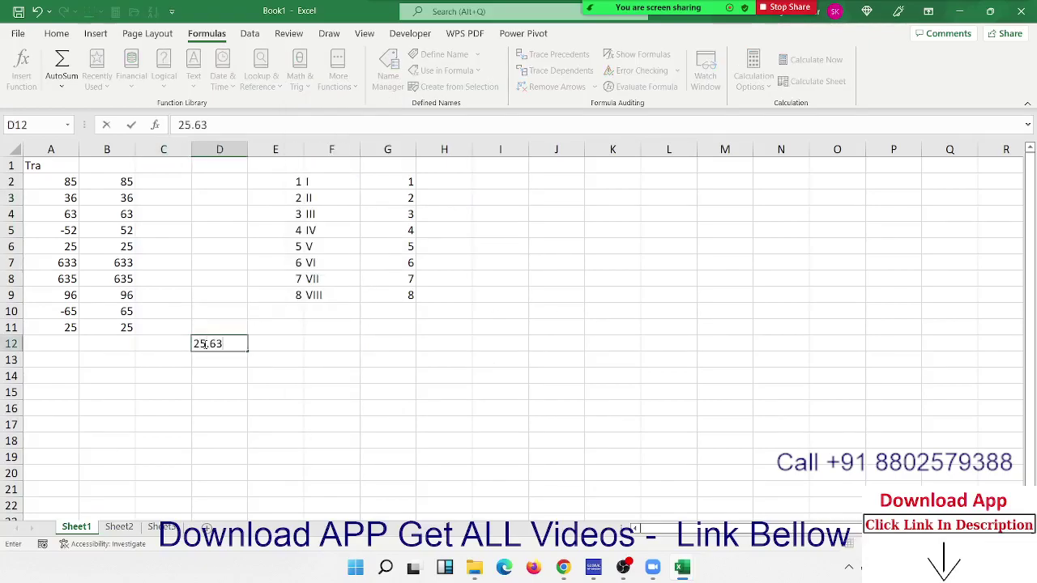
key(ctrl+Return)
click(298, 340)
text(=)
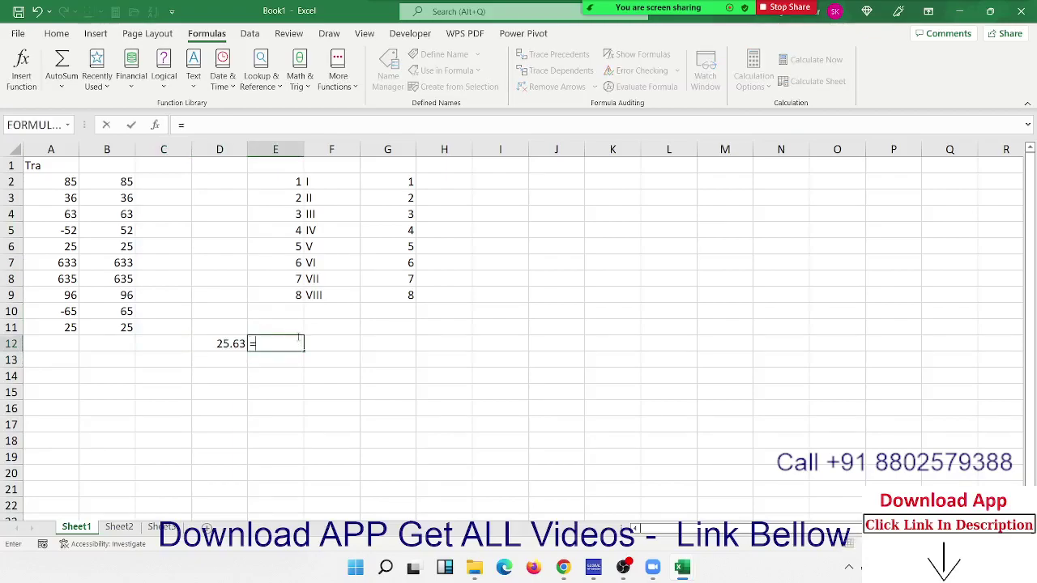
text(rou)
key(Tab)
key(Left)
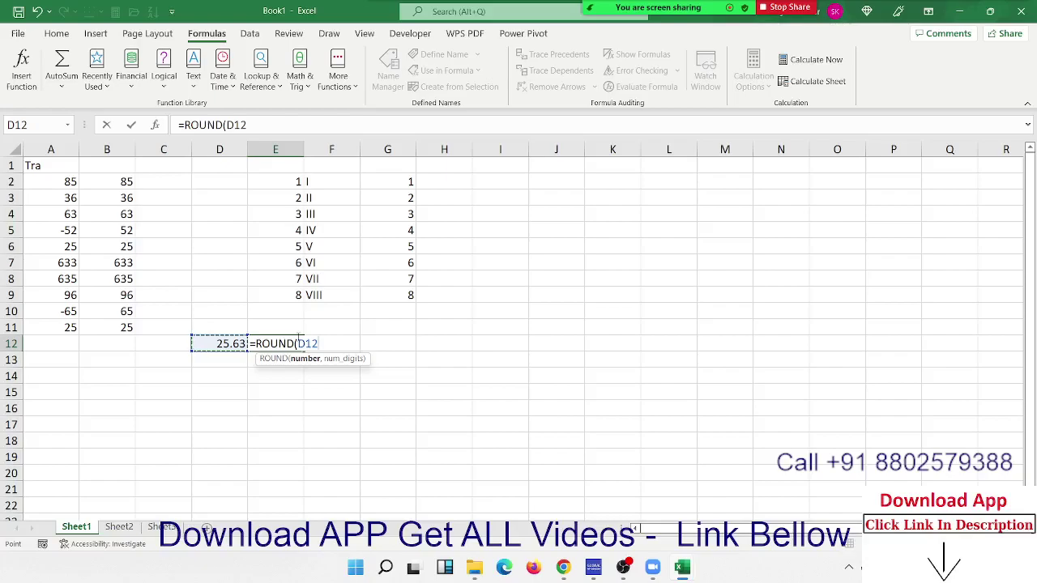
text(,0)
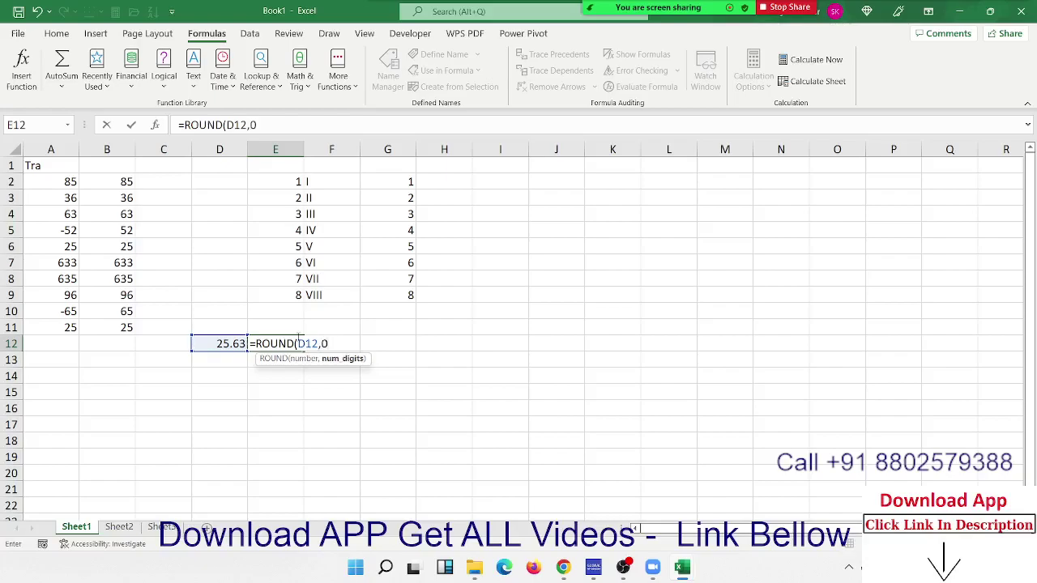
key(Return)
Enter =ROUNDDOWN(D12,0) in E13, giving 25
text(=)
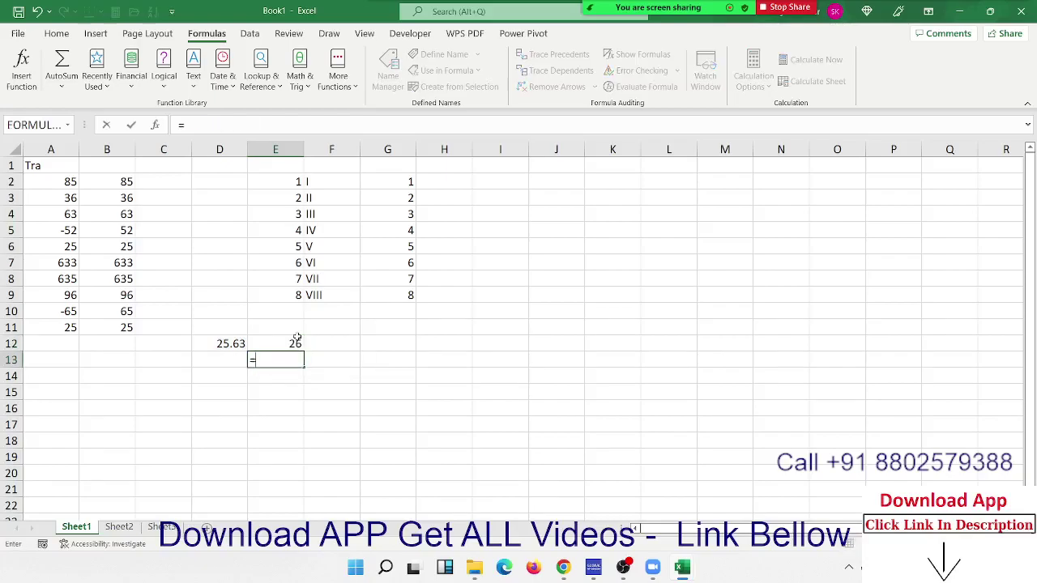
text(rou)
key(Down)
key(Tab)
key(Left)
key(Up)
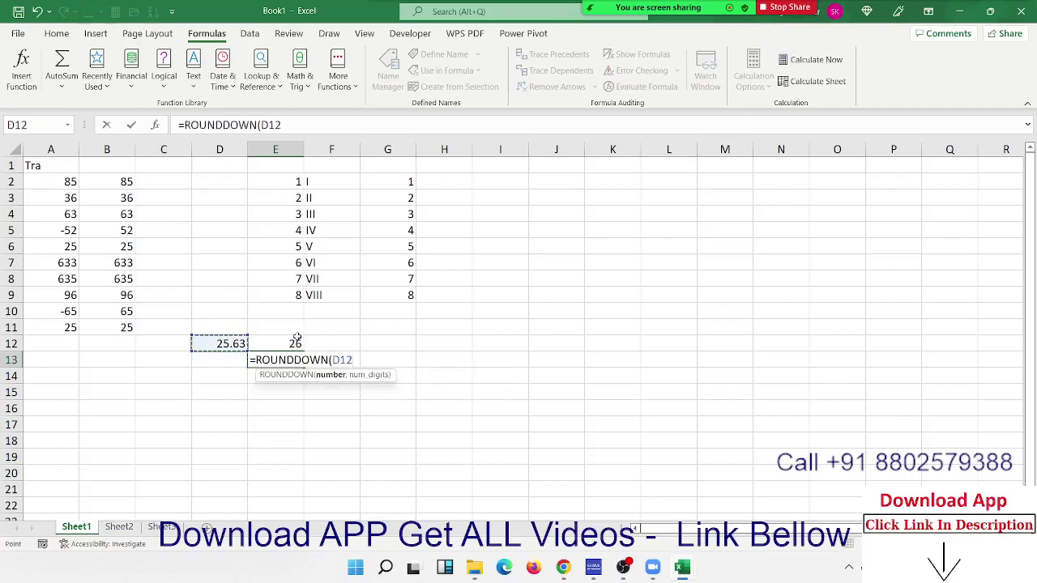
text(,0)
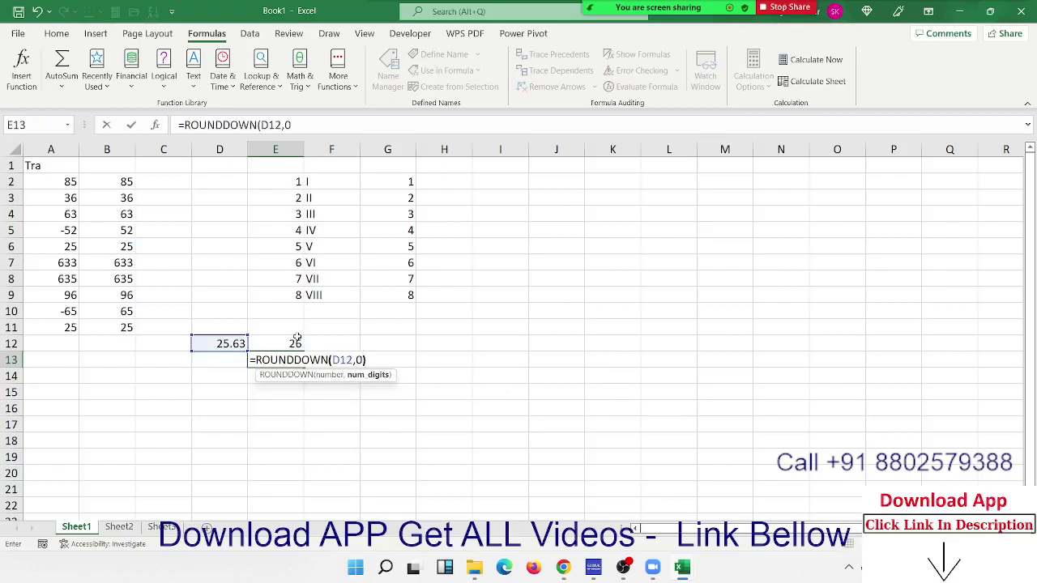
text())
key(ctrl+Return)
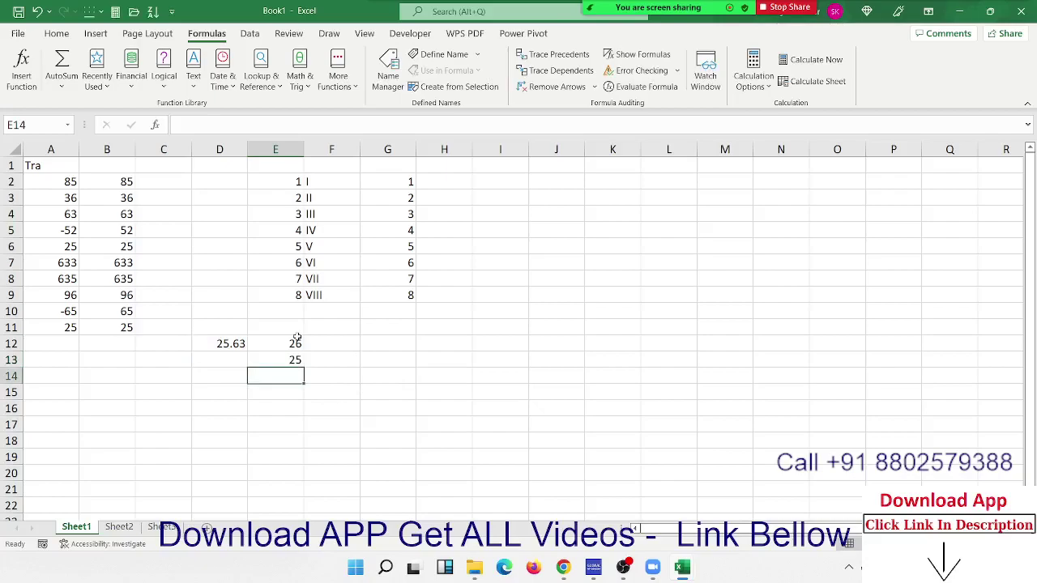
Enter =ROUNDUP(D12,0) in E14, giving 26, and review the rounding results
text(=rou)
key(Down)
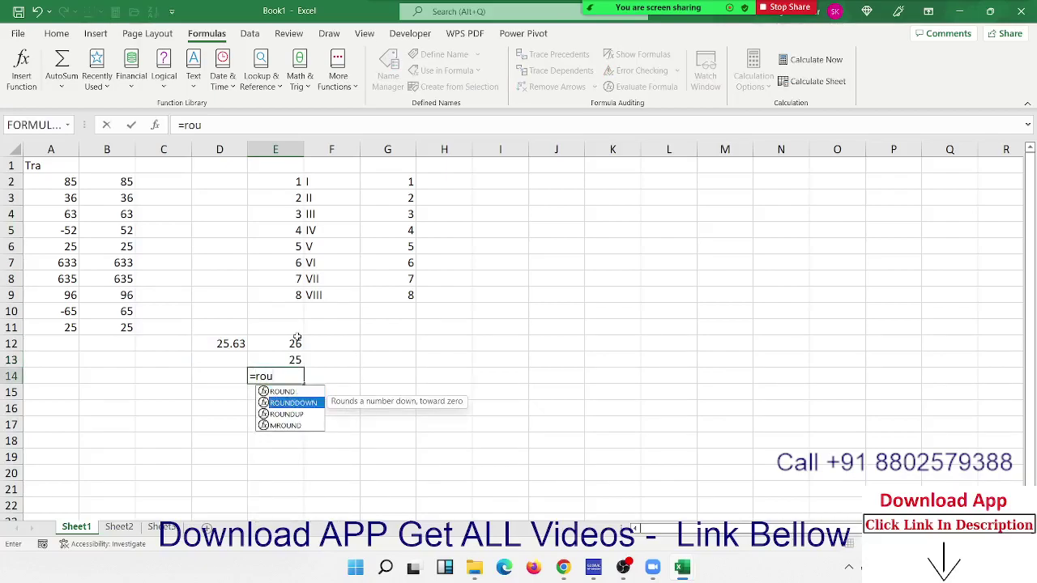
key(Down)
key(Tab)
key(Up)
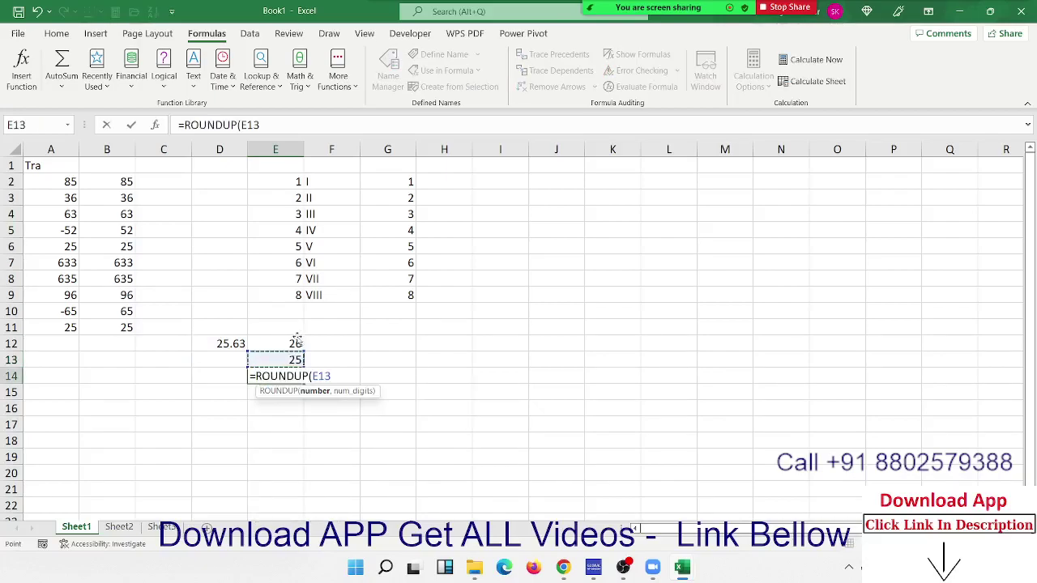
key(Up)
key(Left)
text(,0)
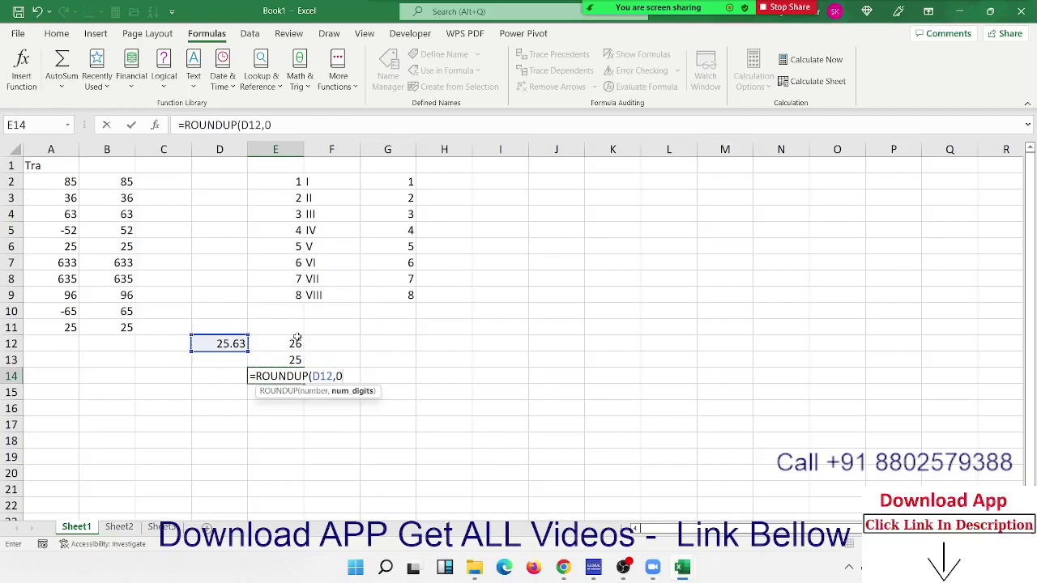
key(Return)
key(Up)
key(Up)
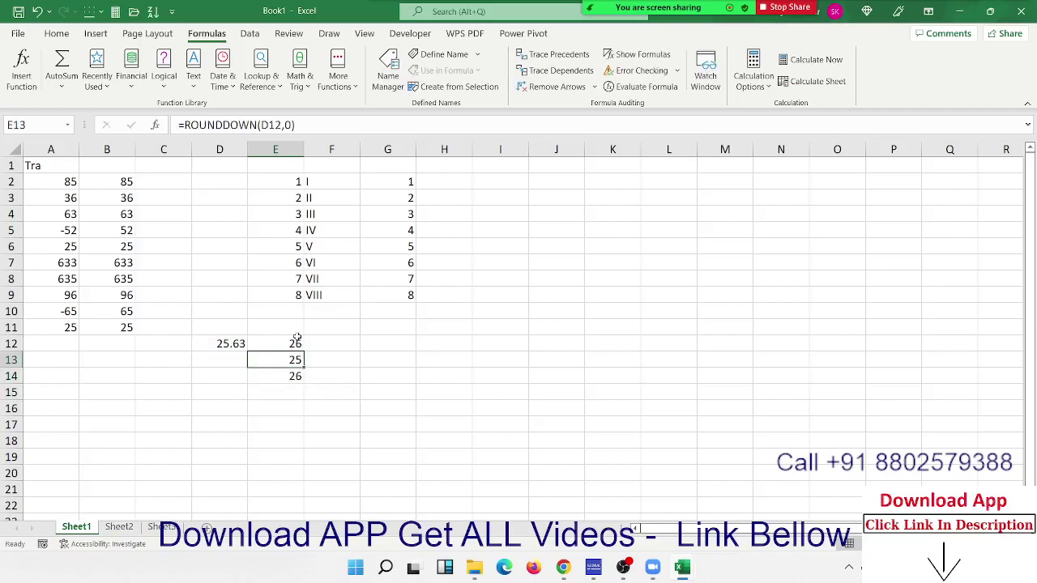
key(Down)
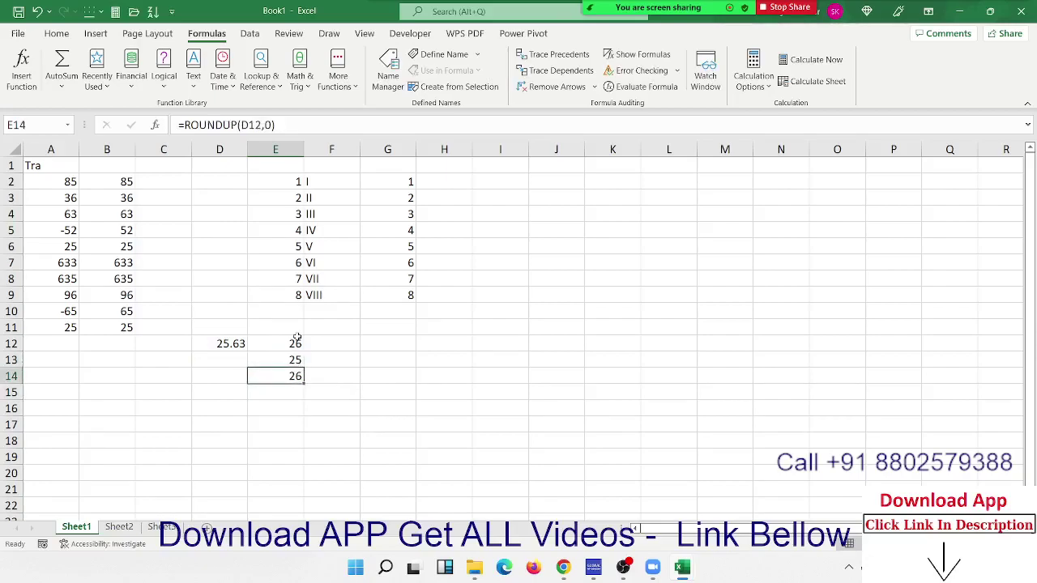
click(326, 374)
click(390, 344)
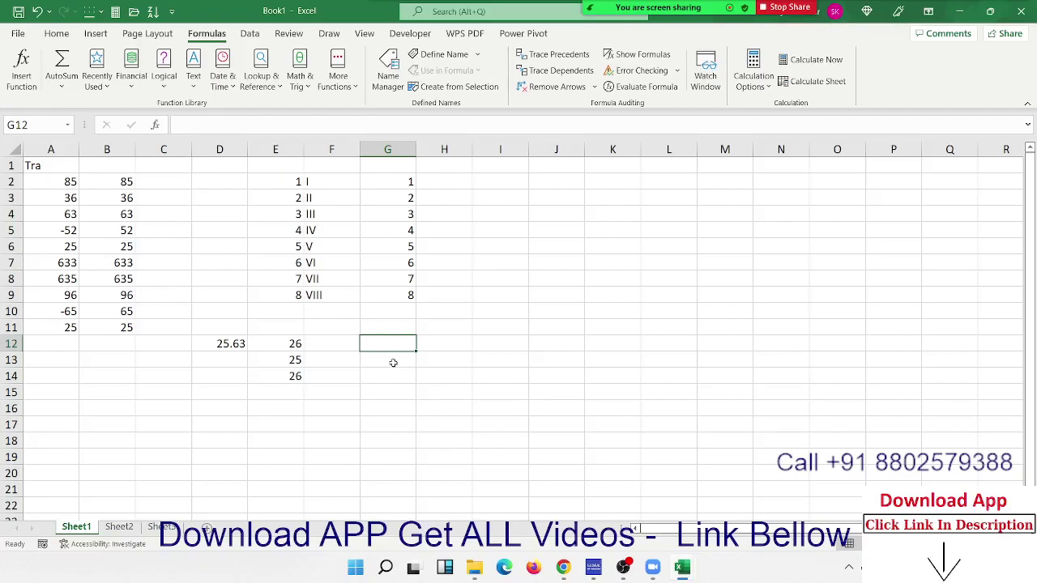
Enter 12 in G12 and 1 in H12
text(12)
key(Tab)
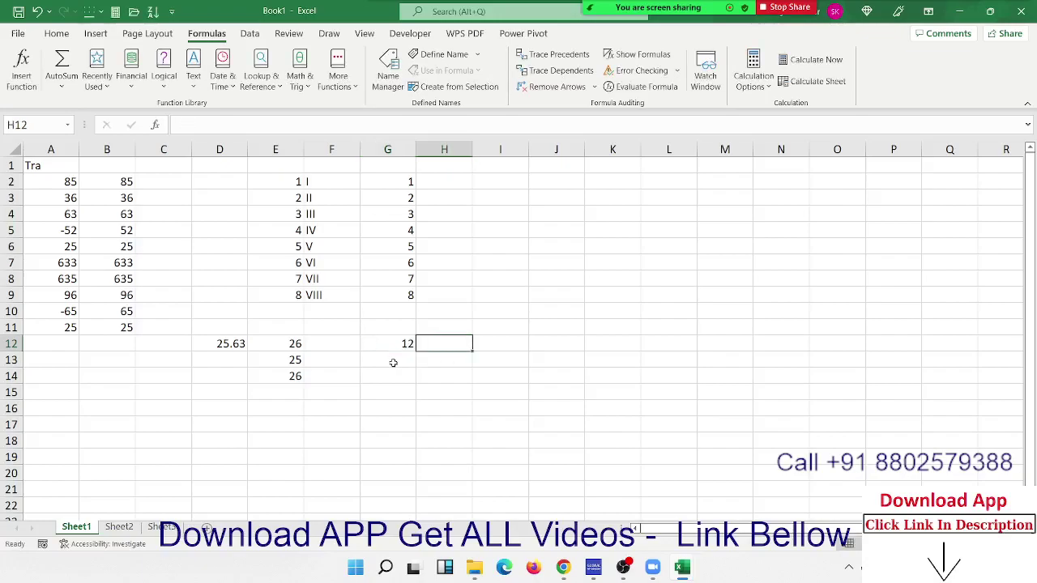
key(Left)
key(Right)
text(1)
key(Return)
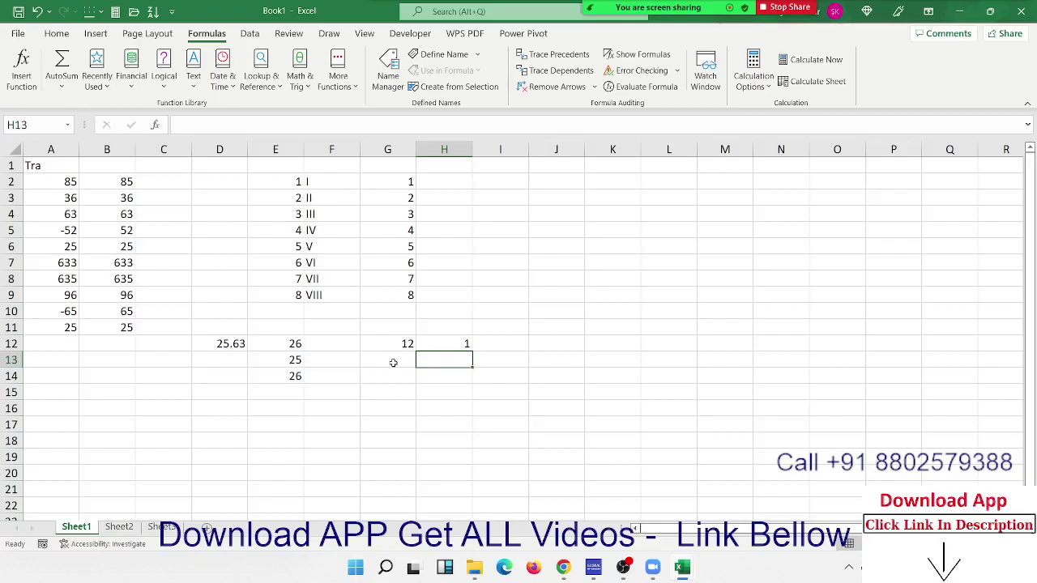
Enter 12558 in I10 and select J10 beside it
key(Up)
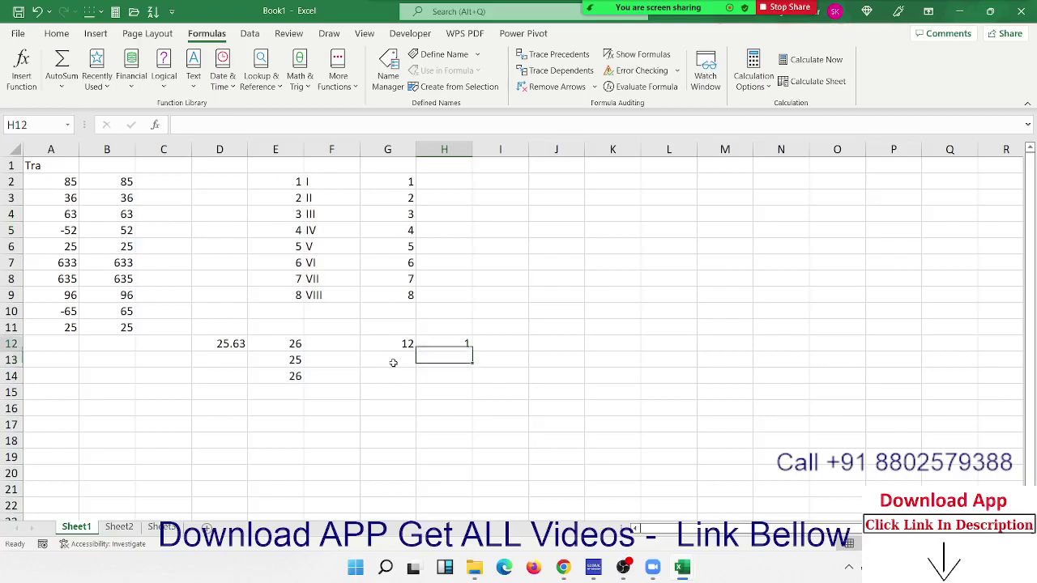
key(Right)
key(Up)
key(Up)
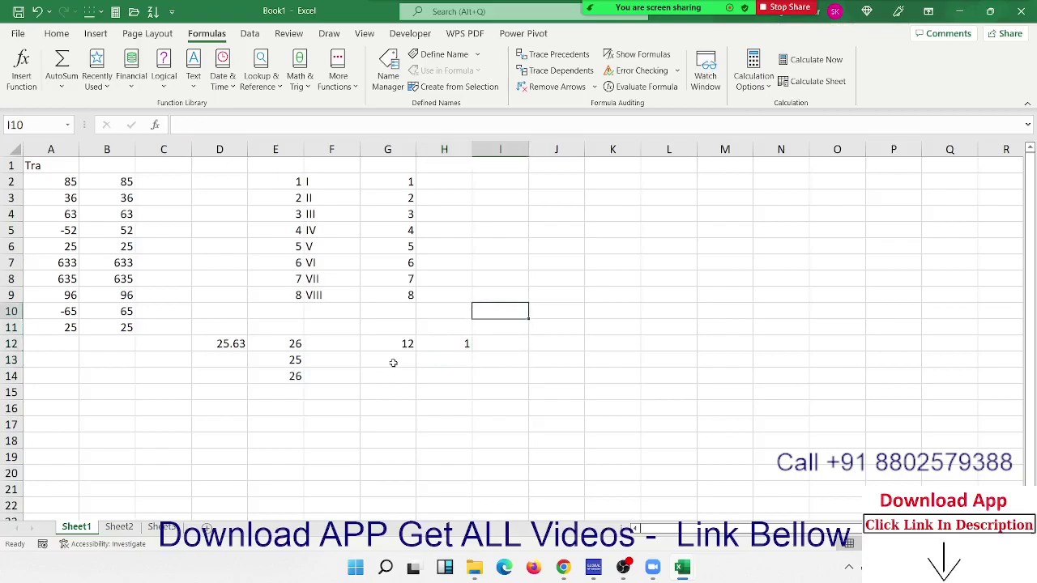
text(125)
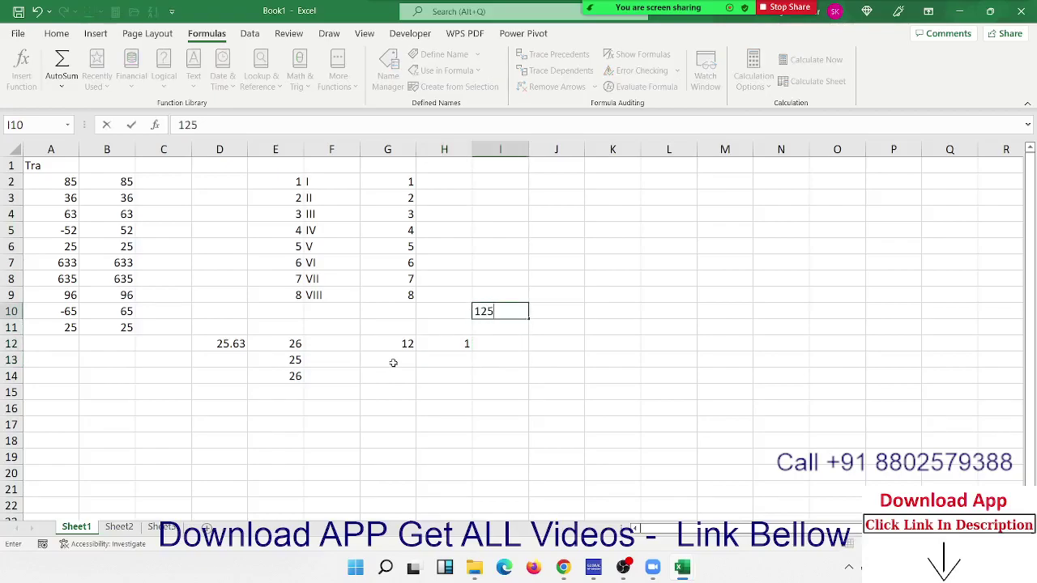
text(5)
text(8)
key(Return)
key(Up)
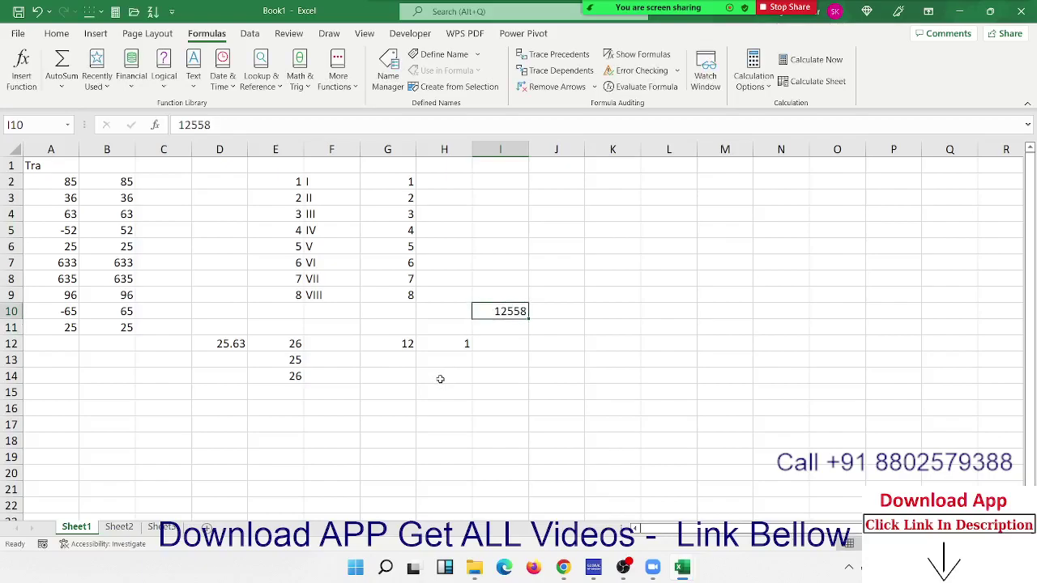
key(Right)
key(Left)
key(Right)
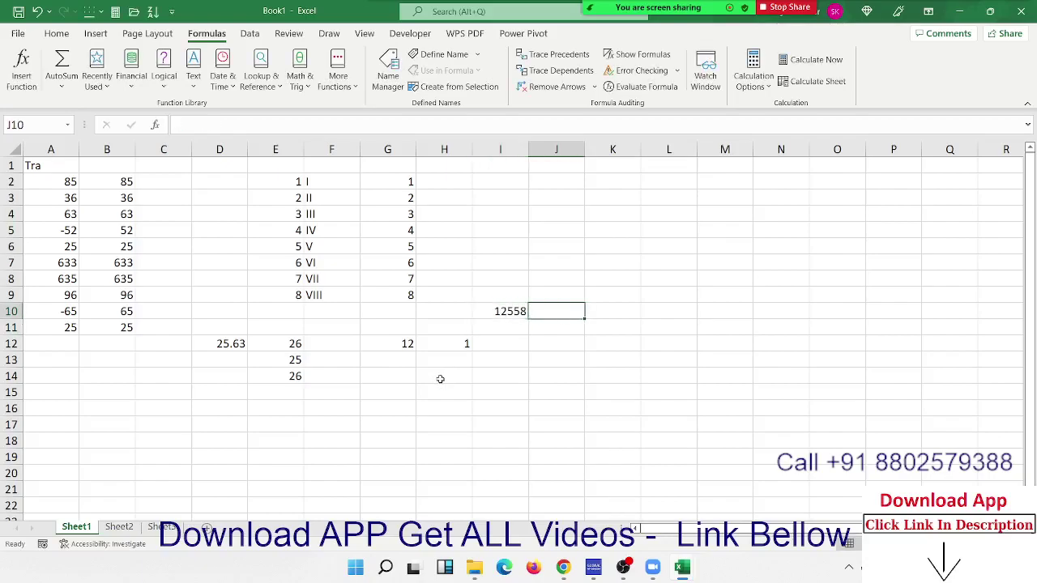
key(Left)
key(Left)
key(Down)
key(Down)
key(Down)
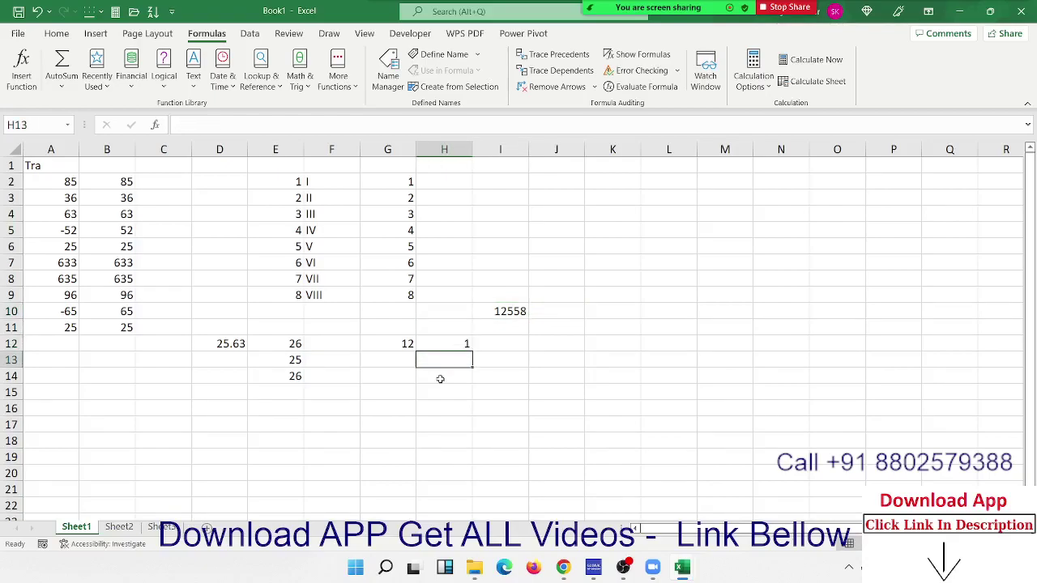
key(Up)
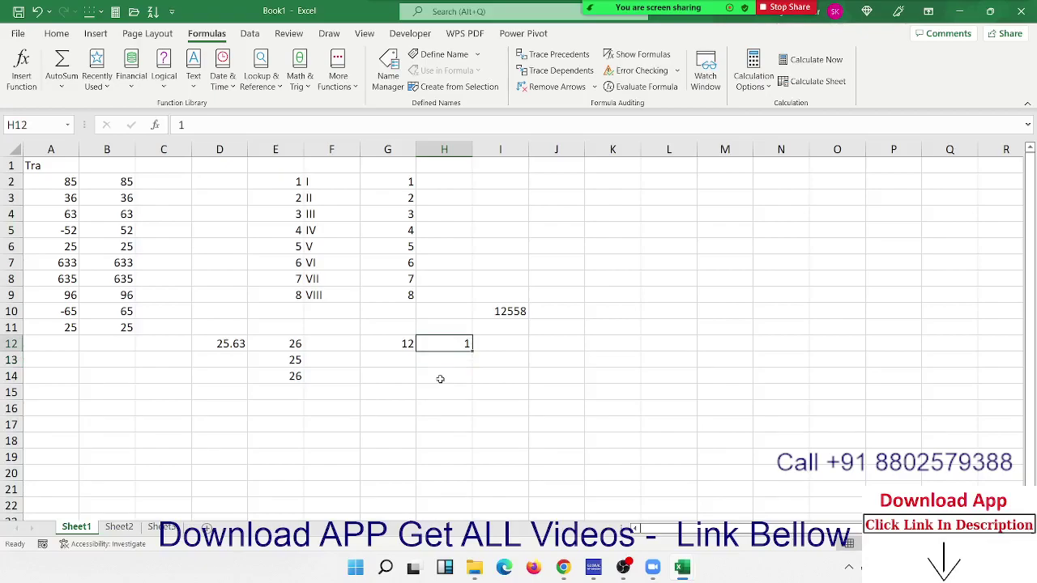
key(Up)
key(Up)
key(Right)
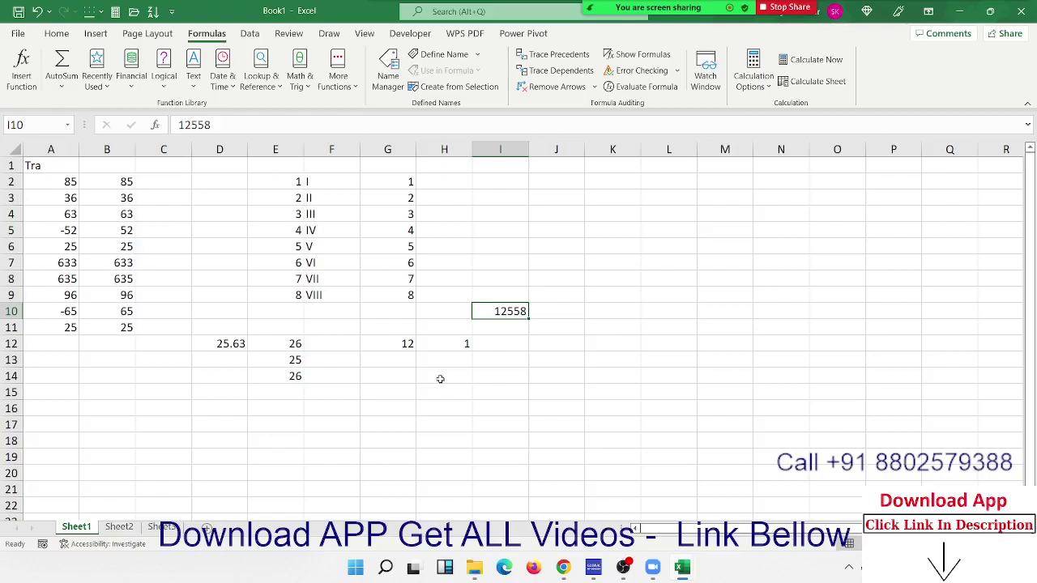
key(Right)
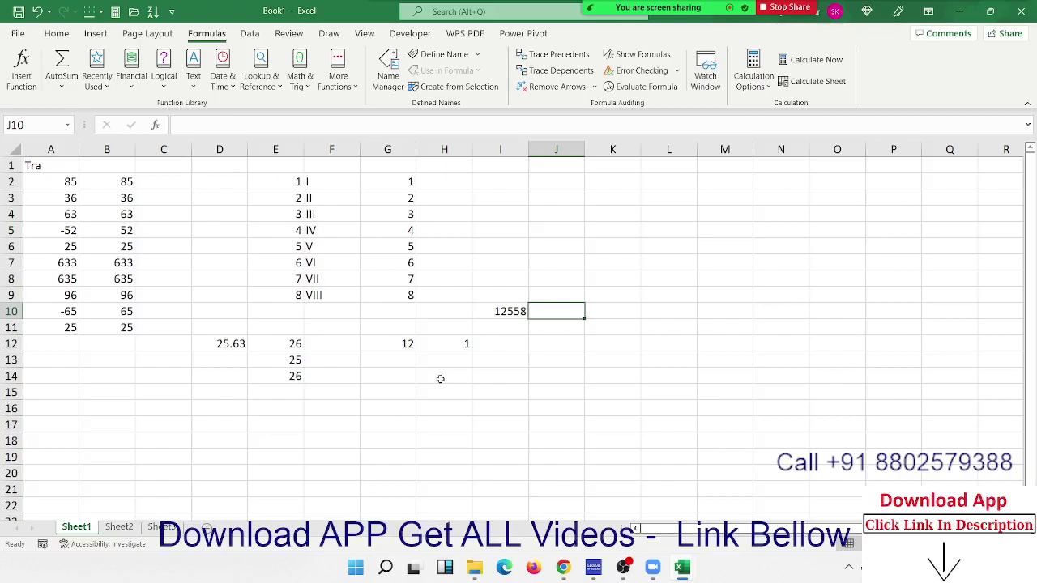
Try =I10/12 in J10, giving 1046.5, then clear it
text(=)
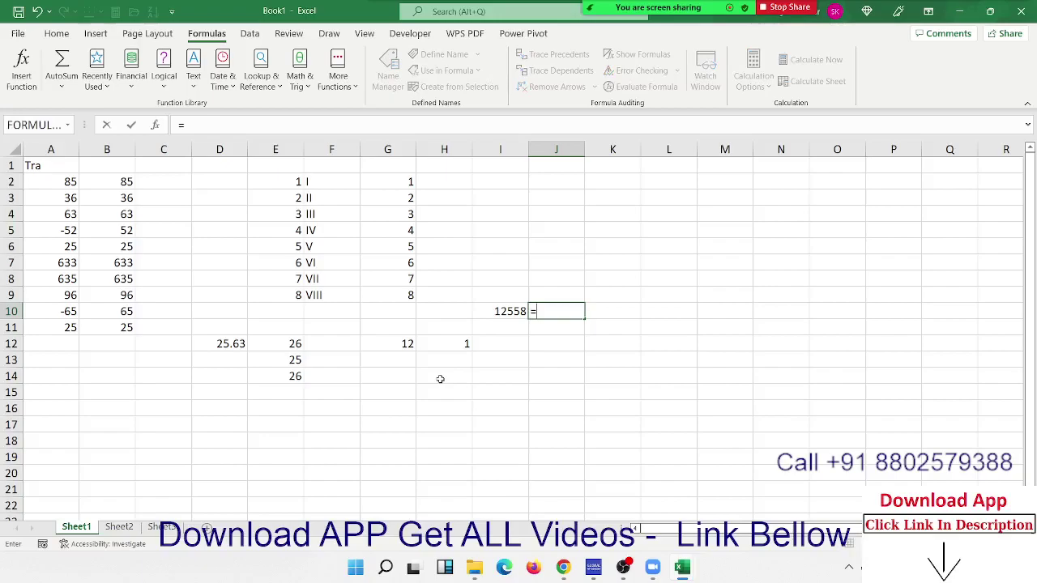
key(Left)
text(/12)
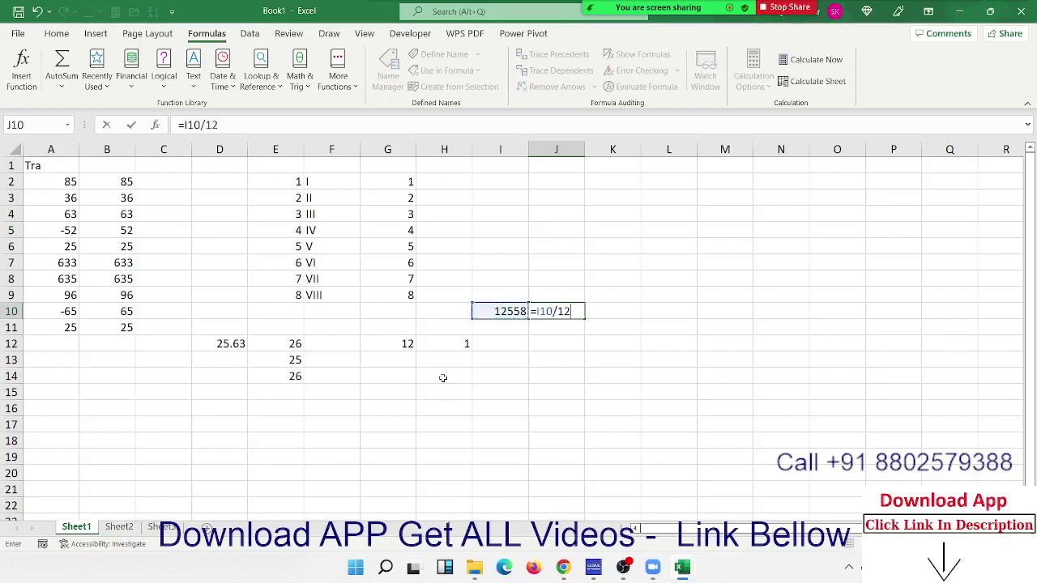
key(Return)
key(Up)
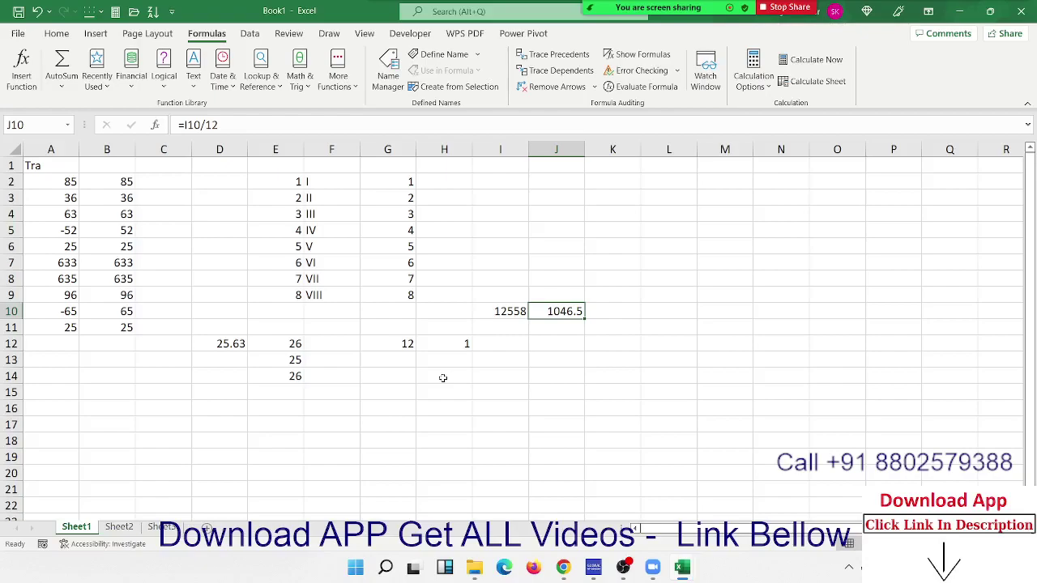
key(Delete)
Enter =CEILING.MATH(I10,12) in J10, giving 12564
key(Left)
key(Right)
text(=)
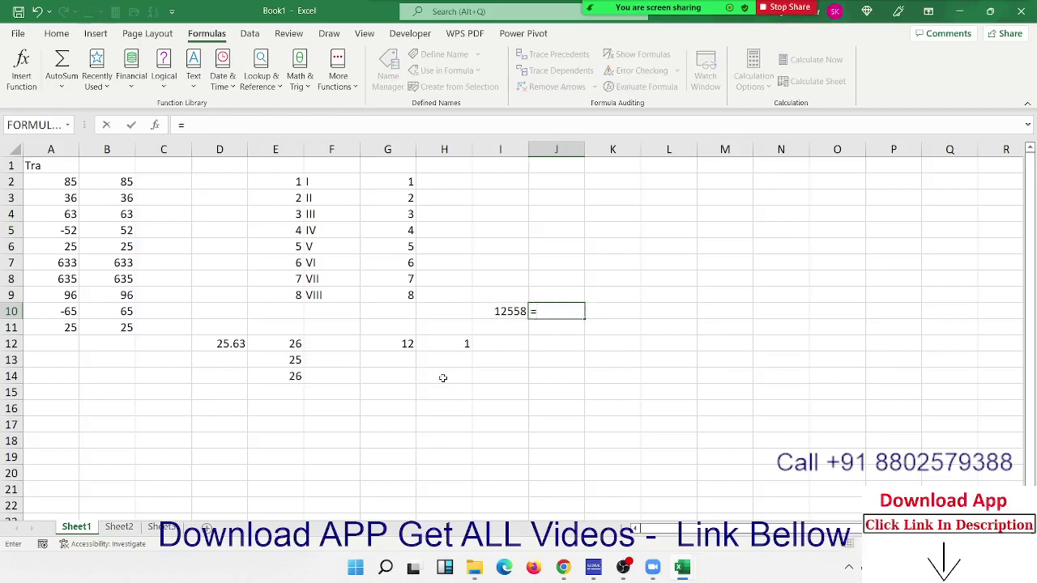
text(ce)
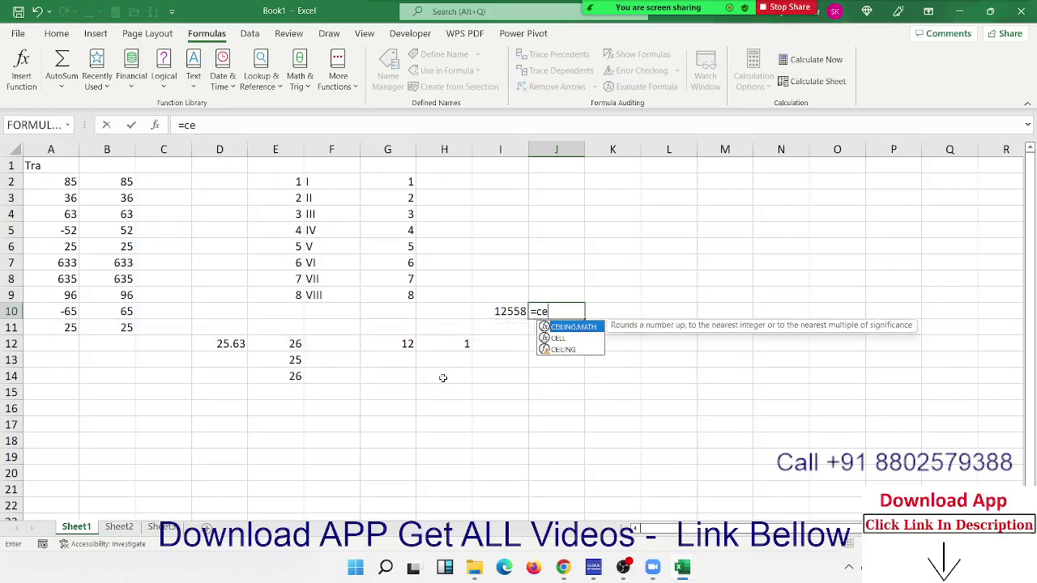
key(Tab)
key(Left)
text(,)
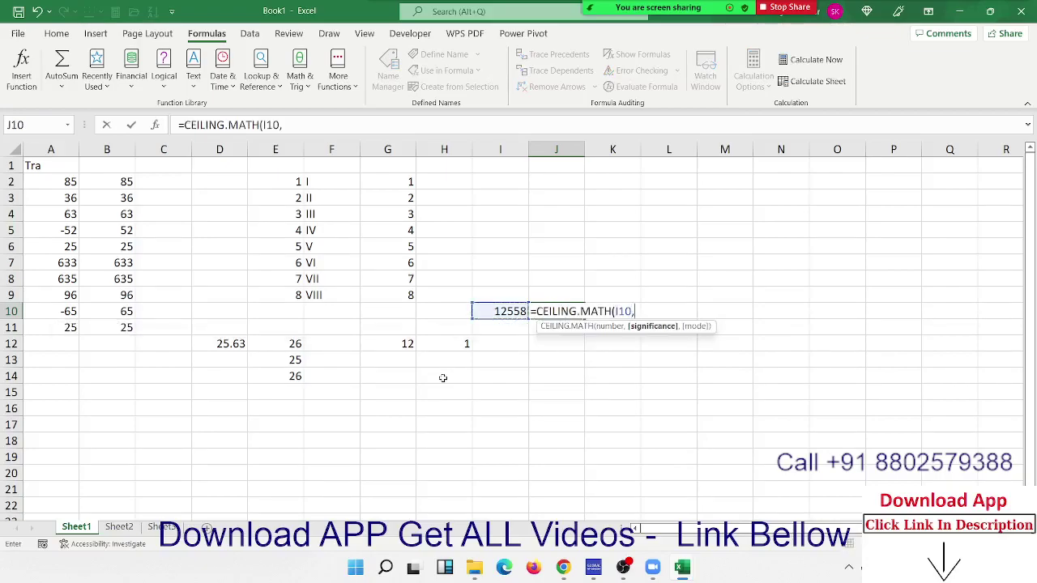
text(12)
key(Return)
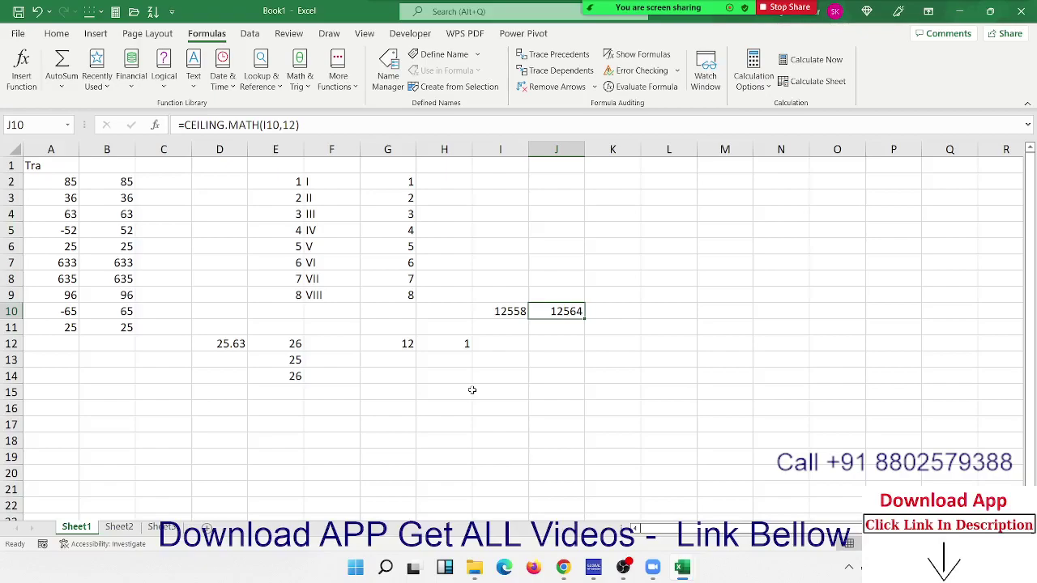
Change the number in I10 to 50255
key(Left)
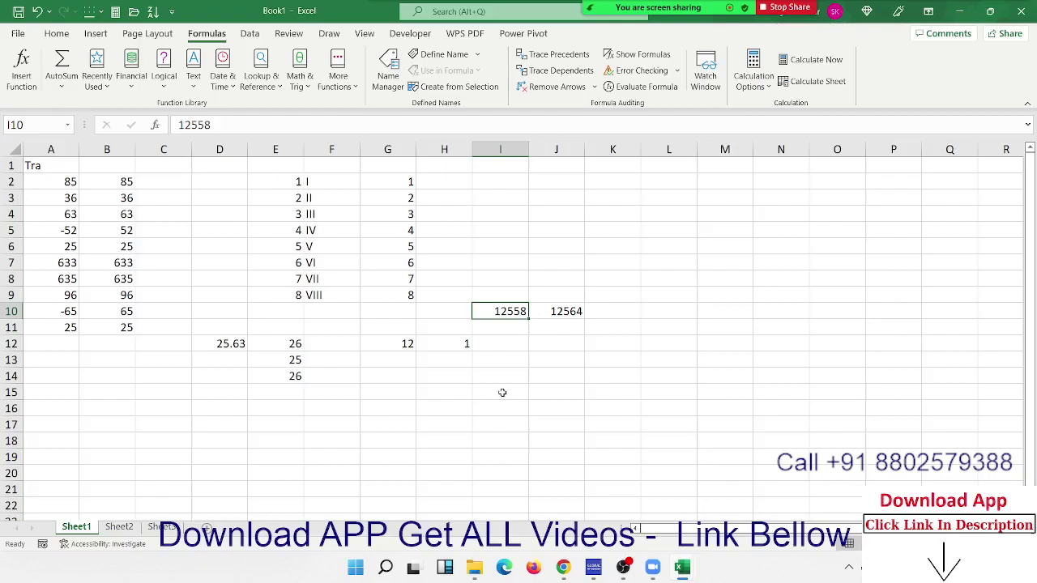
text(5)
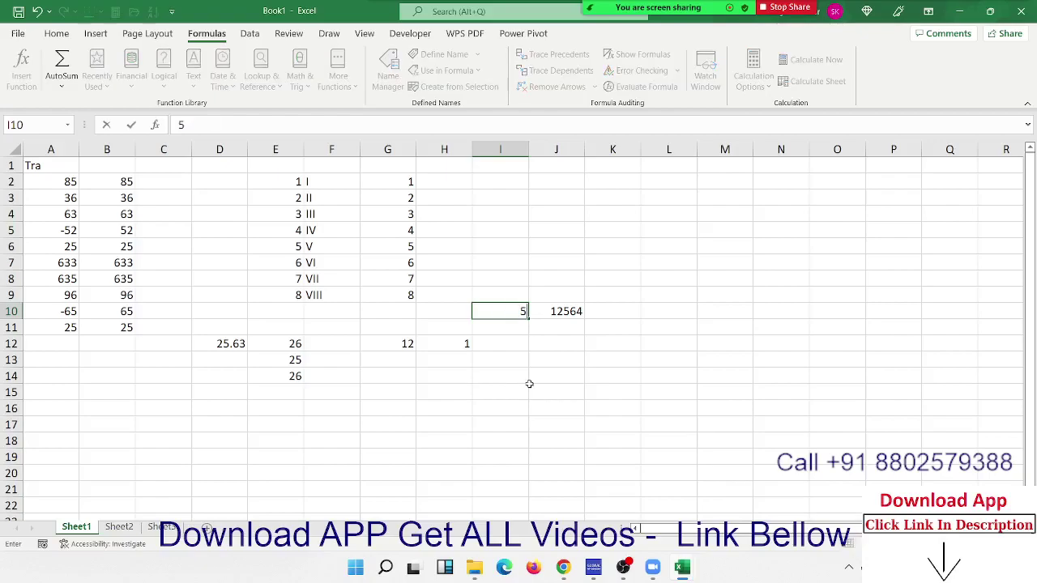
text(0255)
key(Return)
key(Up)
key(Right)
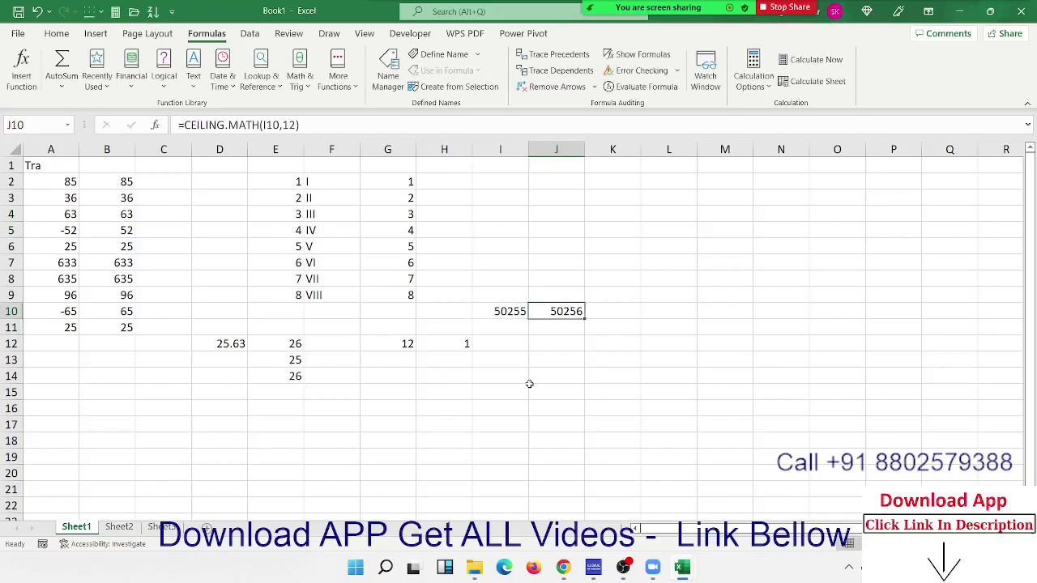
Edit J10 to =CEILING.MATH(I10,500), giving 50500, and begin a =flo formula in K10
key(F2)
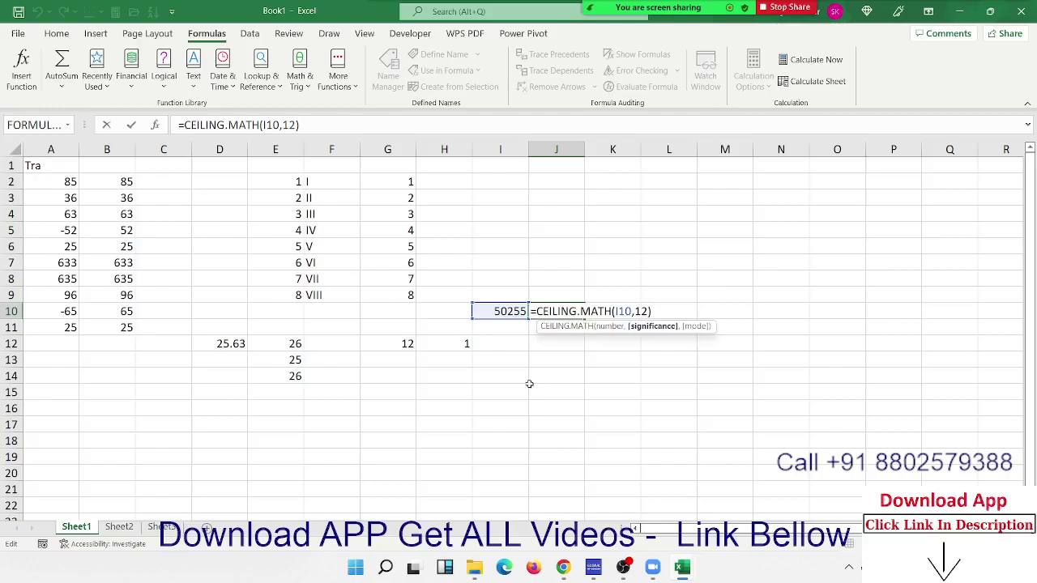
key(shift+Right)
key(shift+Right)
text(500)
key(Return)
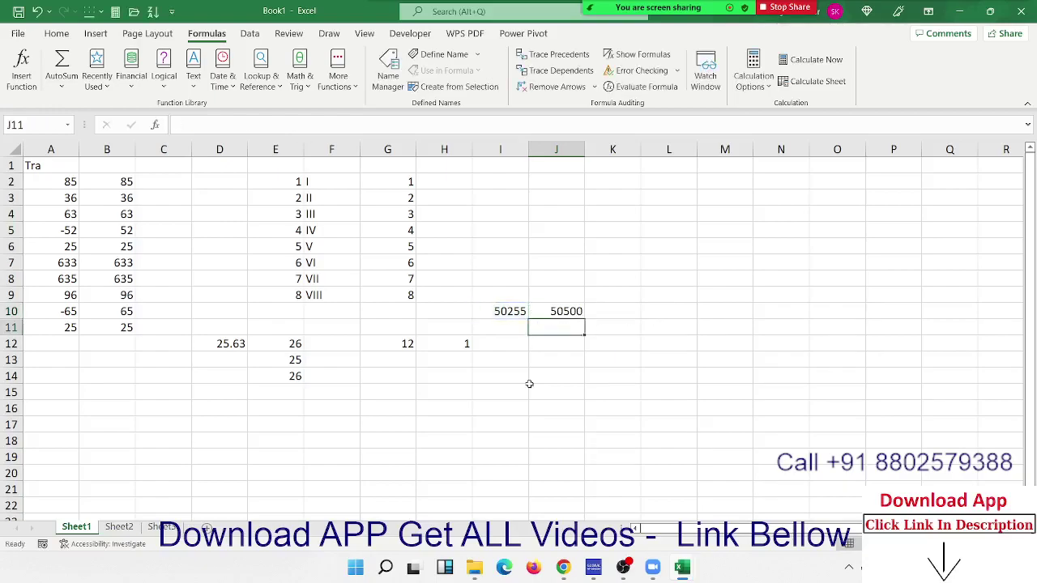
key(Up)
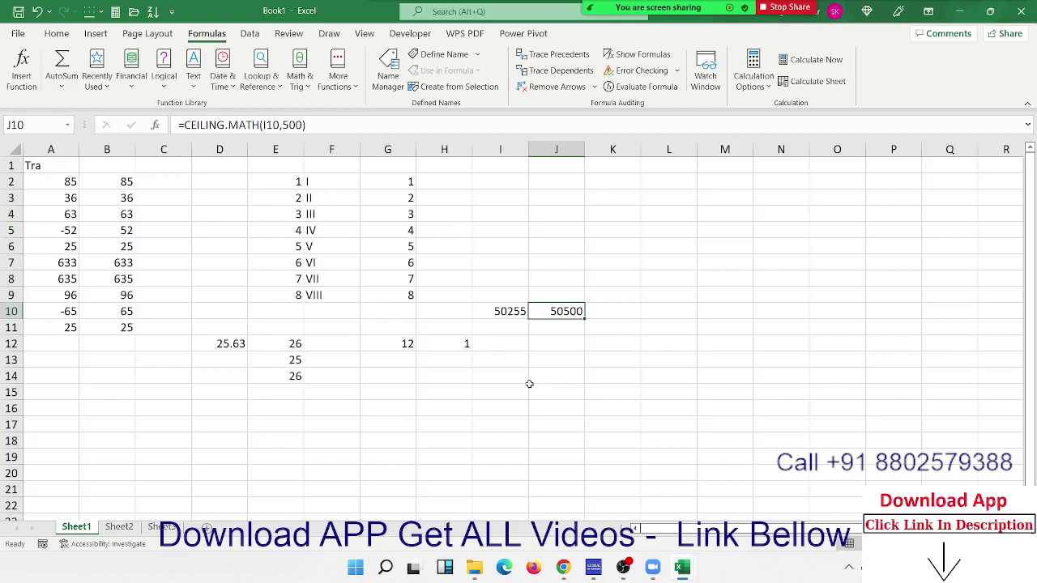
key(Right)
text(=)
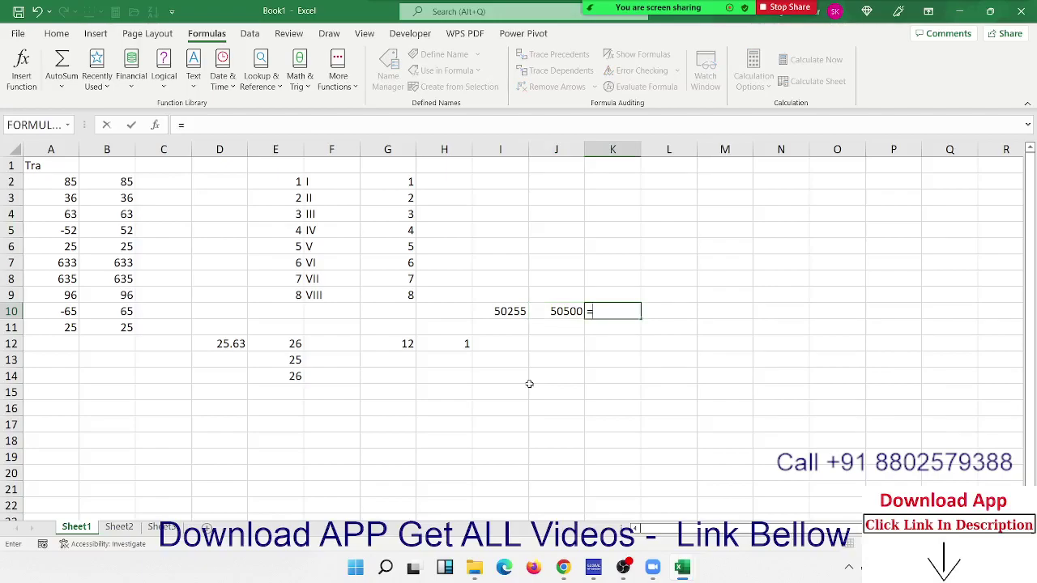
text(flo)
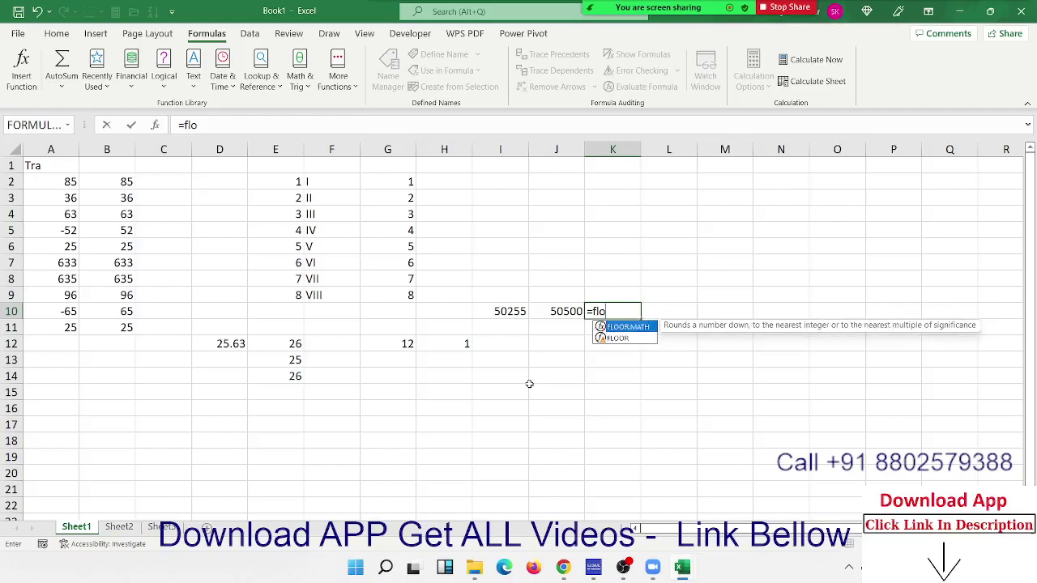
Enter =FLOOR(I10,500) in K10 to round 50255 down to 50000
key(Down)
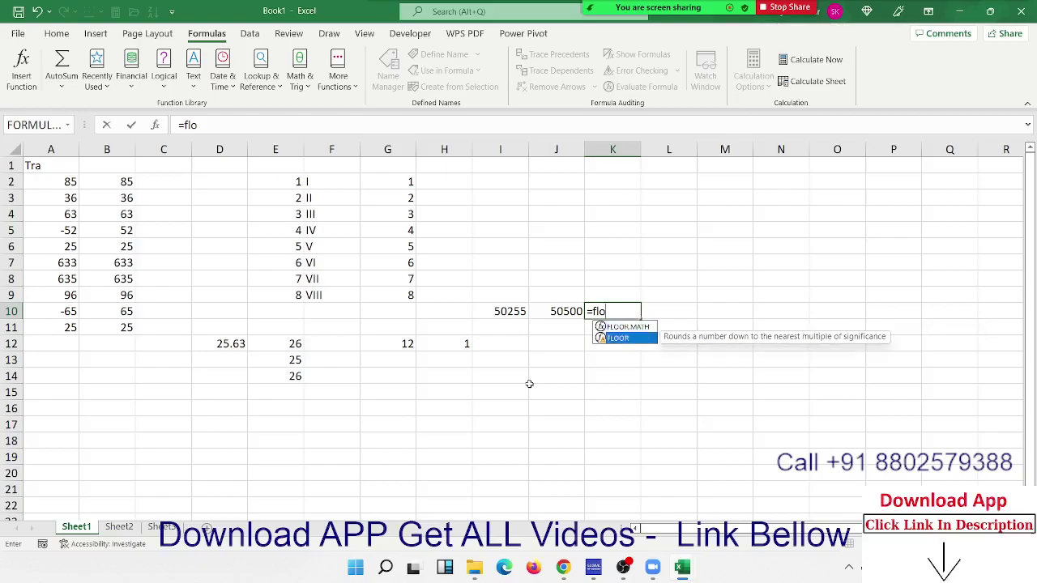
key(Tab)
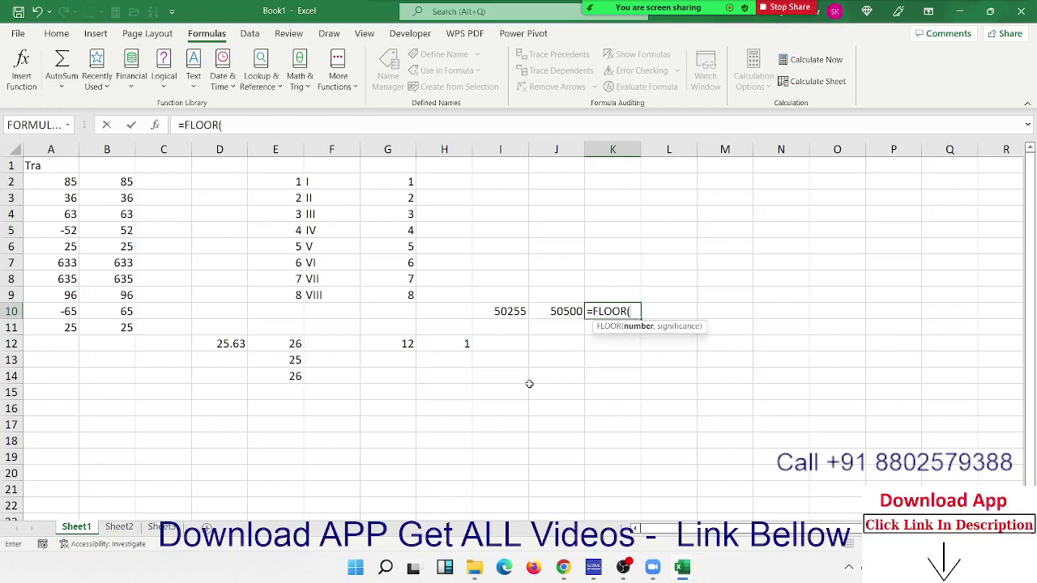
key(Left)
key(Left)
text(,)
key(BackSpace)
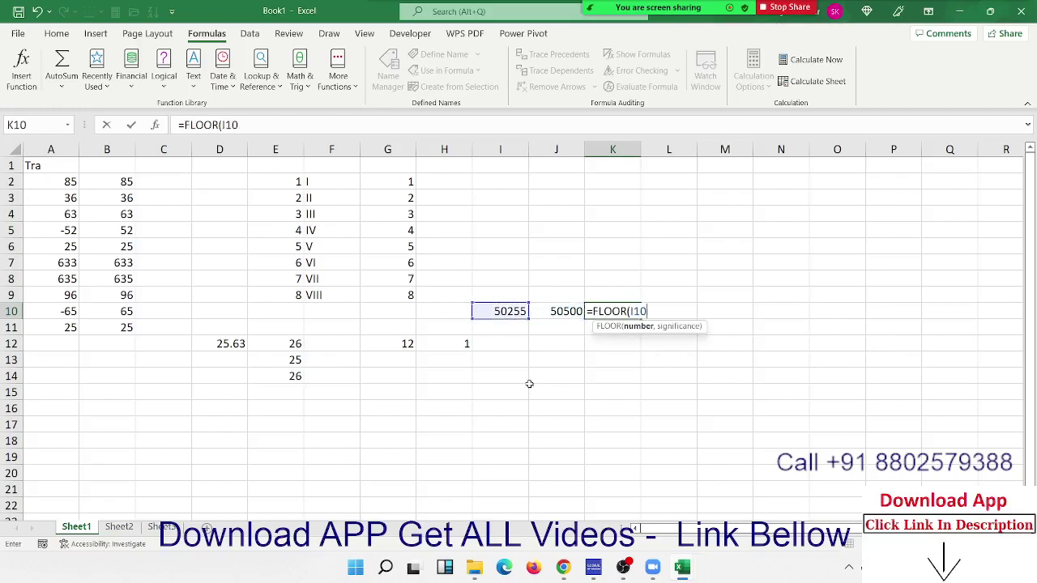
text(,50)
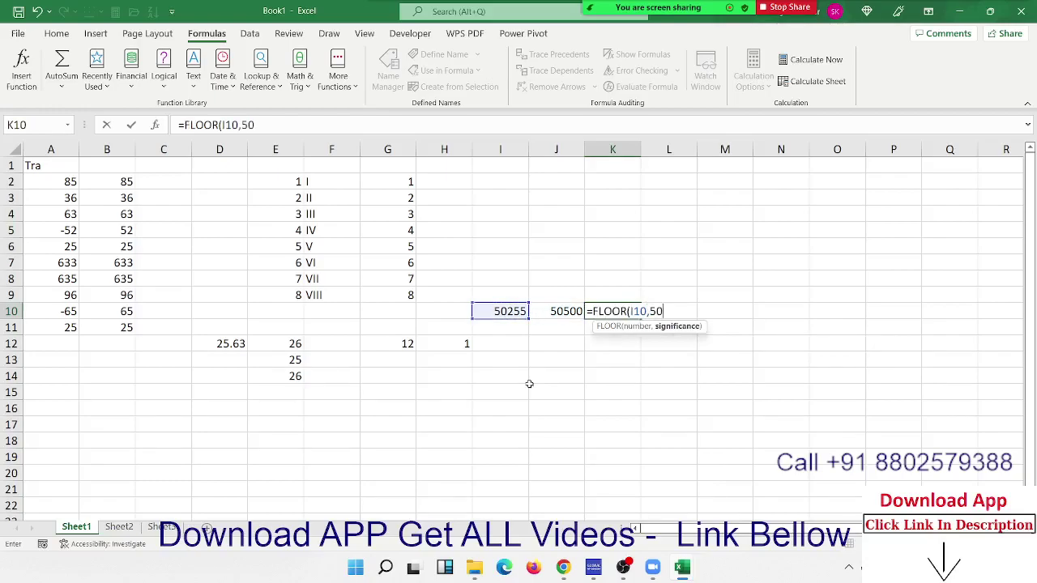
text(0))
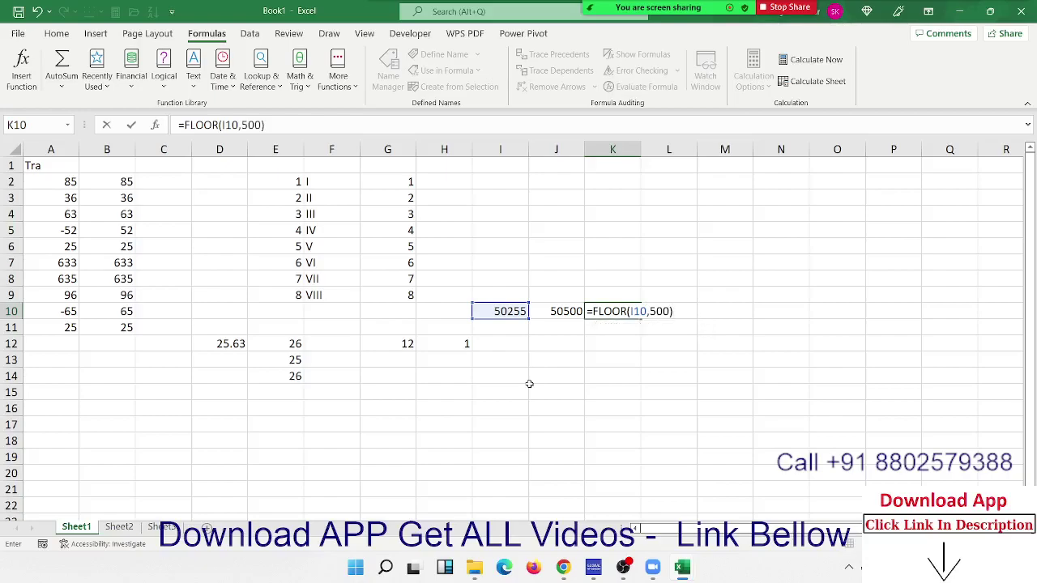
key(Return)
Compare the FLOOR formula in K10 with the CEILING.MATH formula in J10
key(Up)
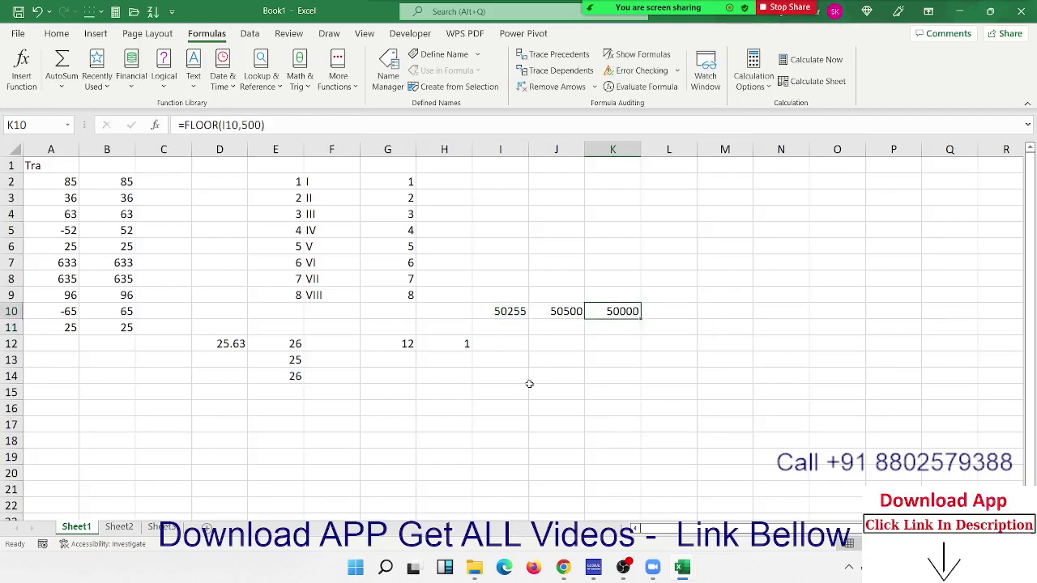
key(Left)
key(Right)
key(Left)
key(Right)
key(Left)
key(Right)
key(Left)
key(Right)
key(Left)
key(Left)
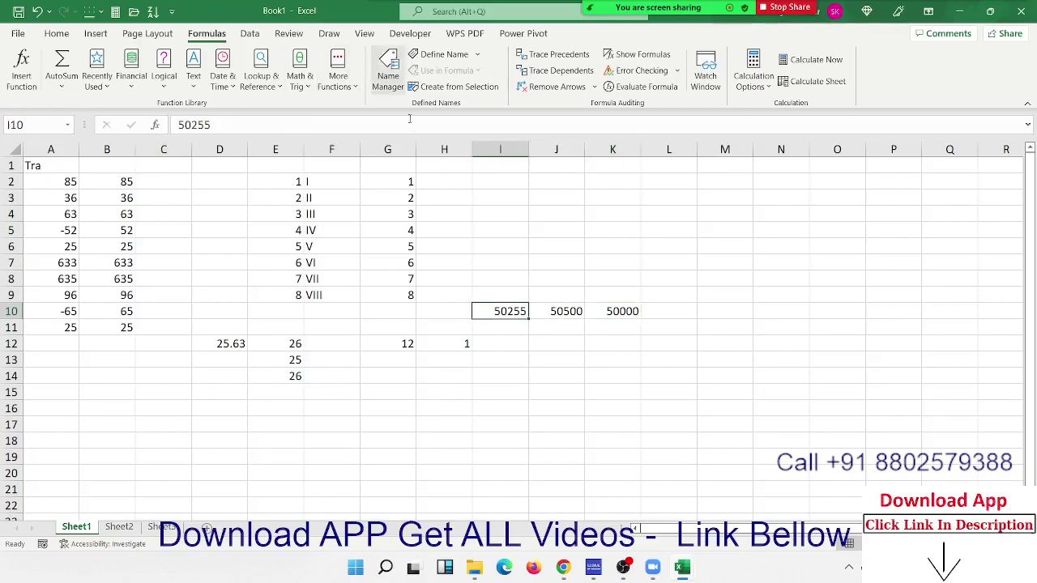
Review the CEILING.MATH, FLOOR and 25.63 rounding examples, then show the Math & Trig function list
click(562, 313)
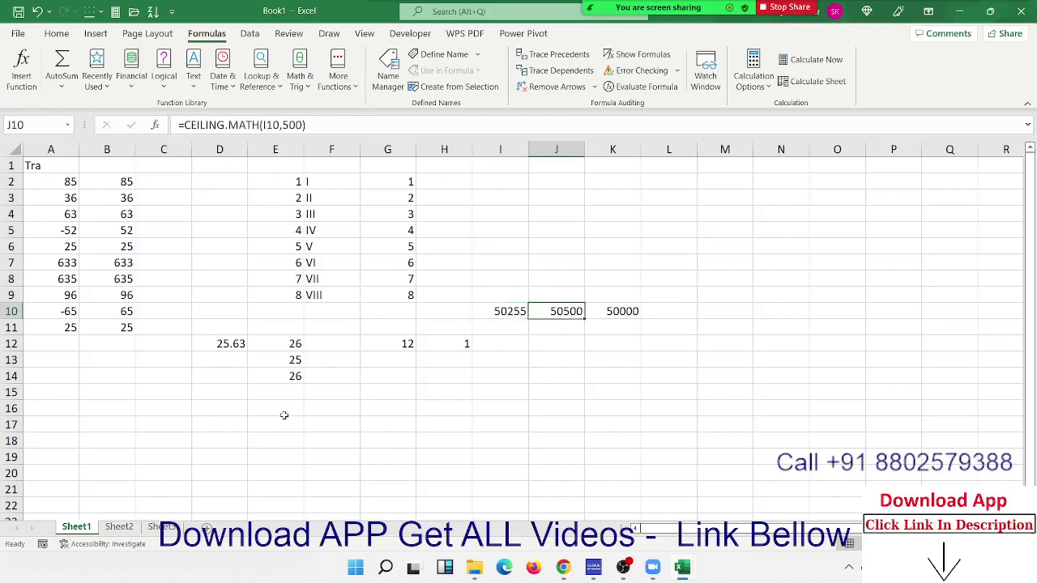
click(229, 347)
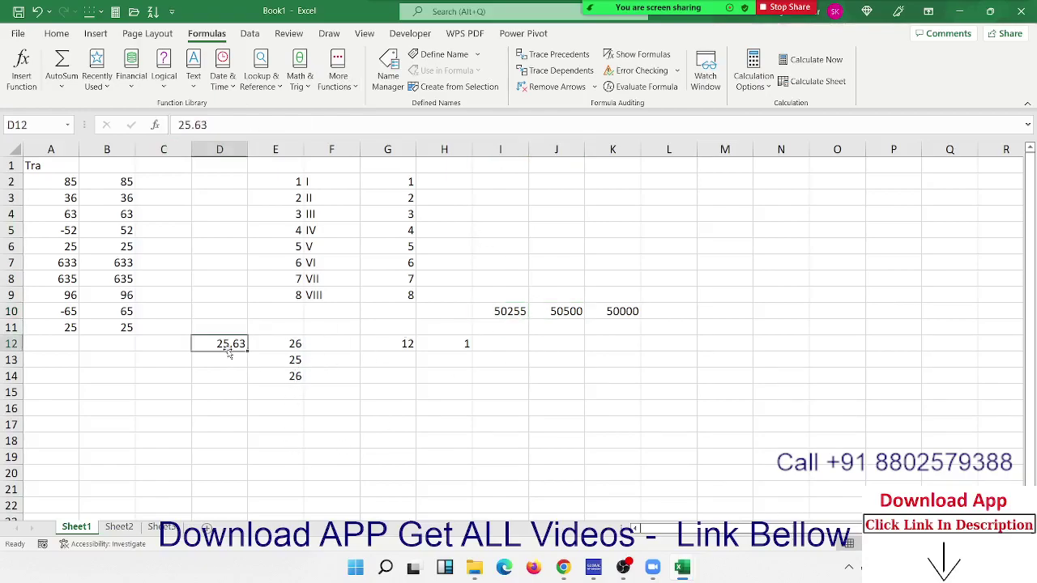
click(594, 315)
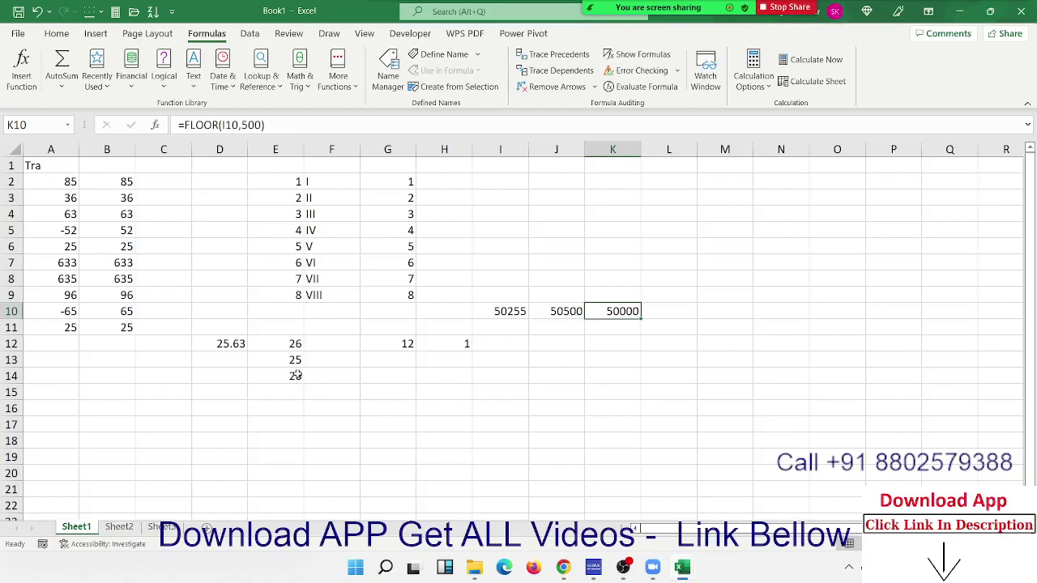
mouse_move(233, 348)
mouse_down()
mouse_move(289, 376)
mouse_move(292, 342)
mouse_up()
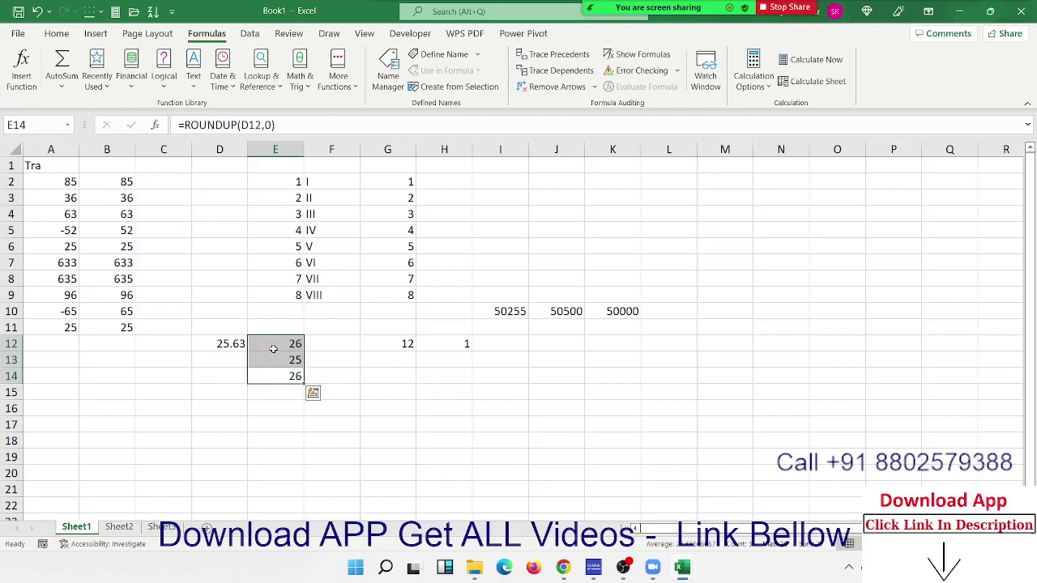
drag(535, 309, 599, 314)
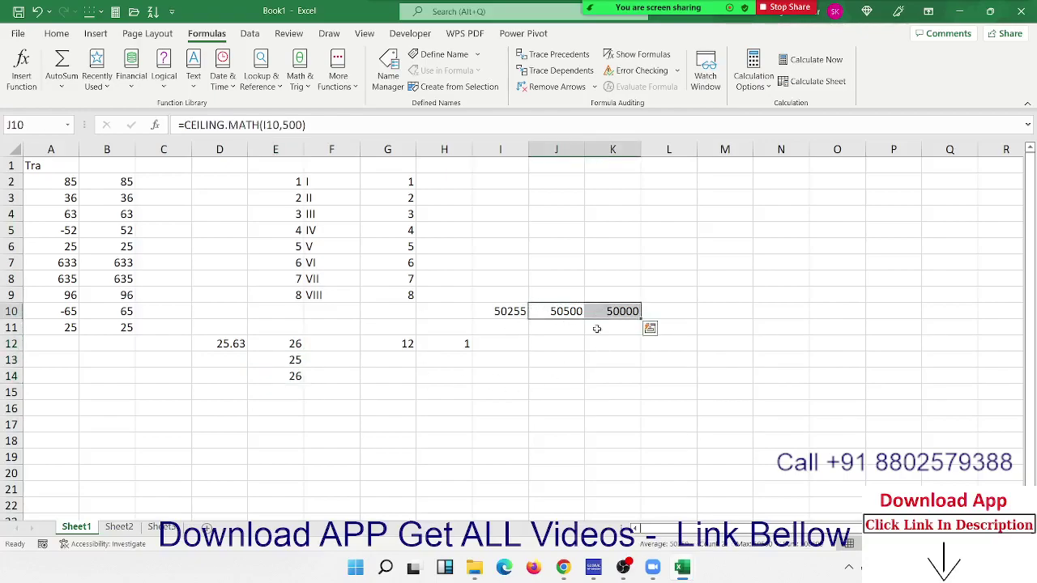
click(567, 361)
click(304, 76)
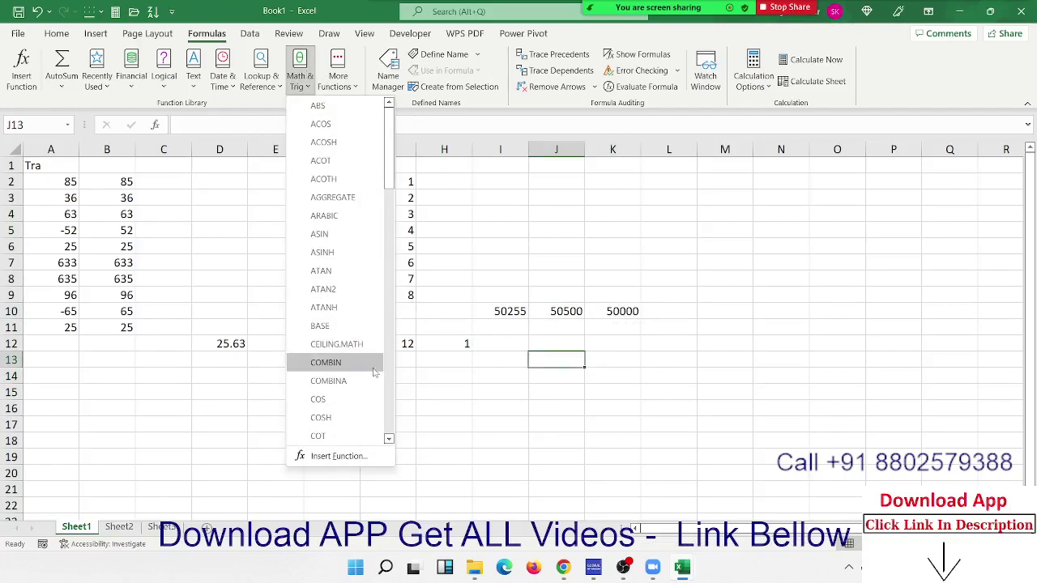
Enter 3 in C16 and 2 in D16 as the COMBIN inputs
click(614, 394)
click(423, 393)
scroll(423, 397, down, 2)
scroll(424, 397, down, 1)
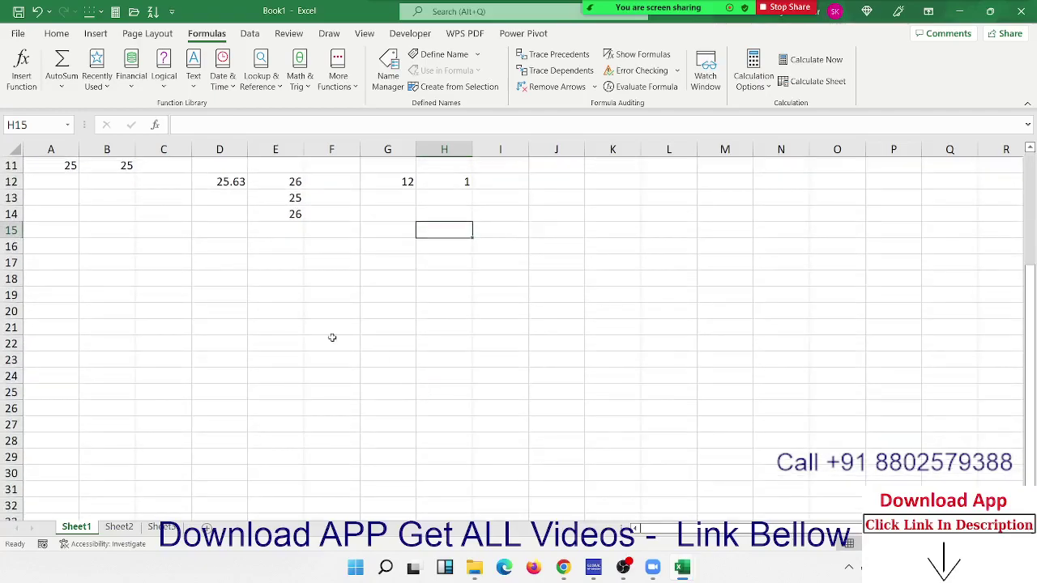
click(158, 246)
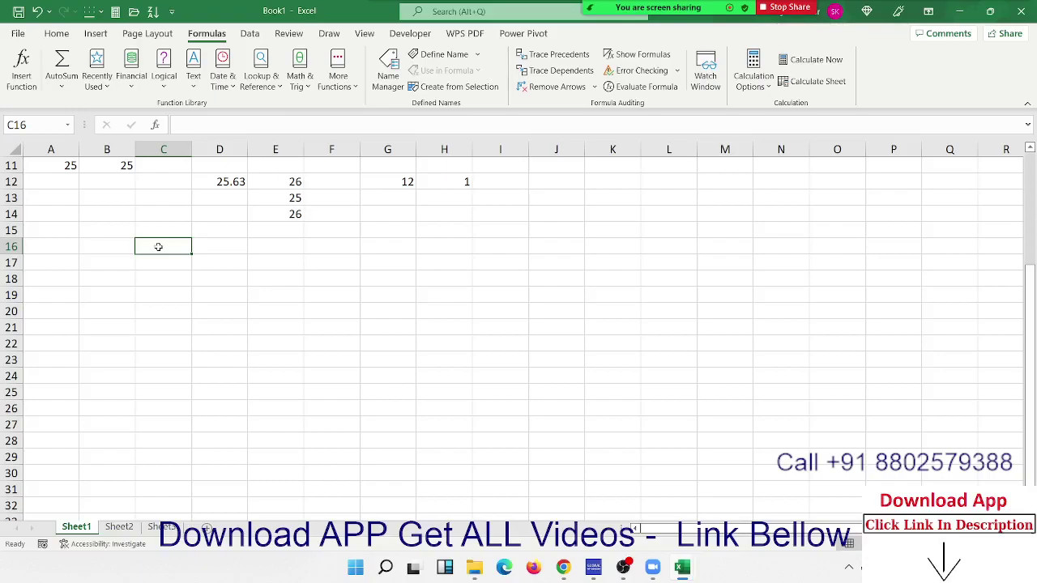
text(3)
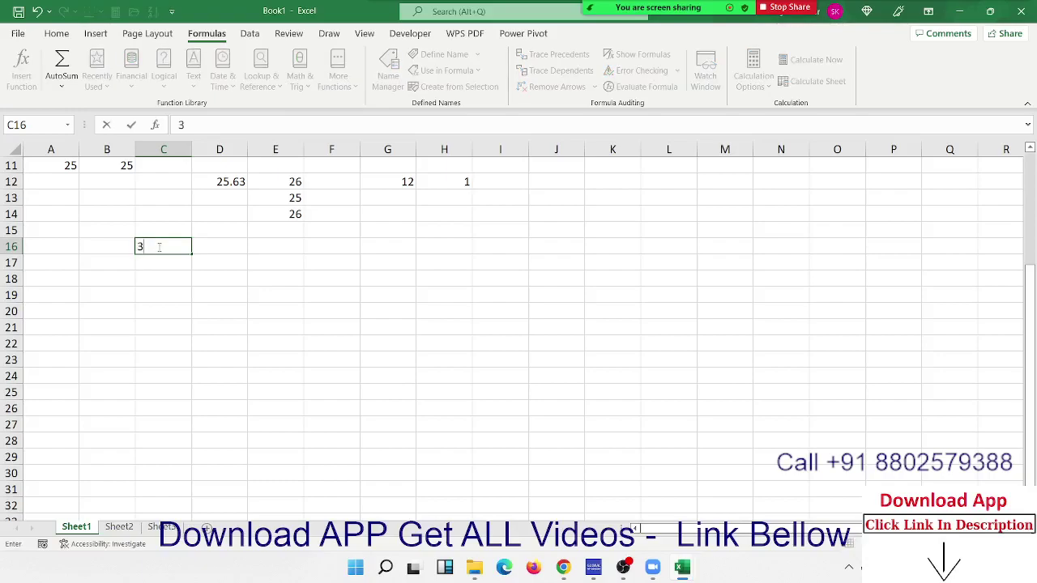
key(Tab)
text(2)
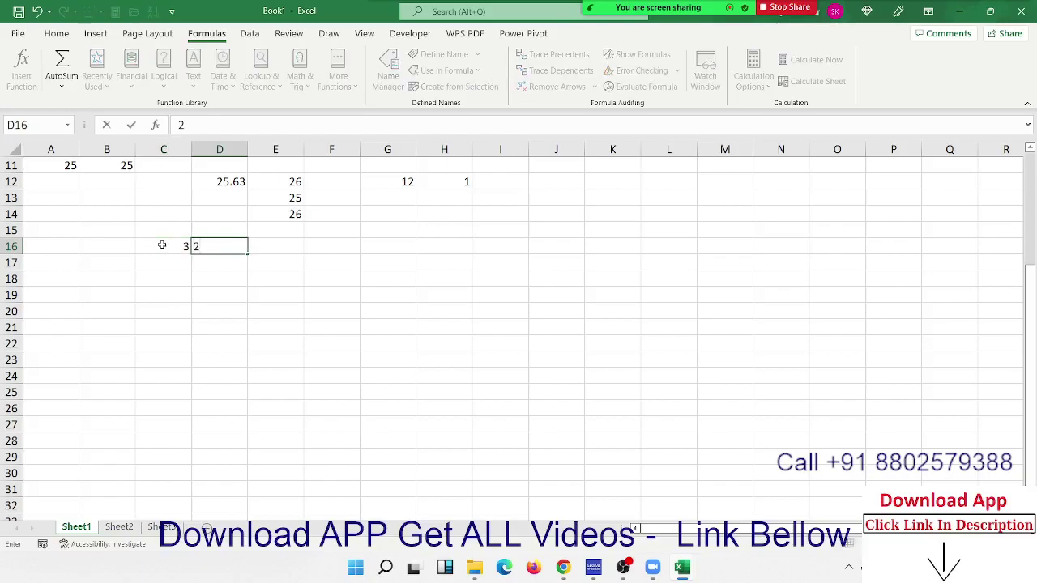
key(Tab)
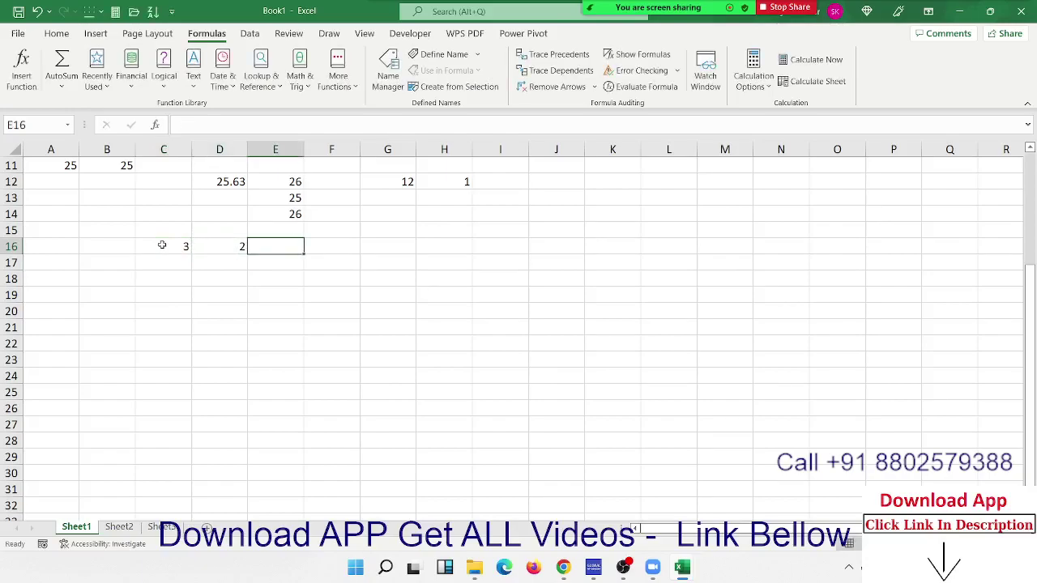
Enter =COMBIN(C16,D16) in E16, returning 3 combinations
text(=)
text(co)
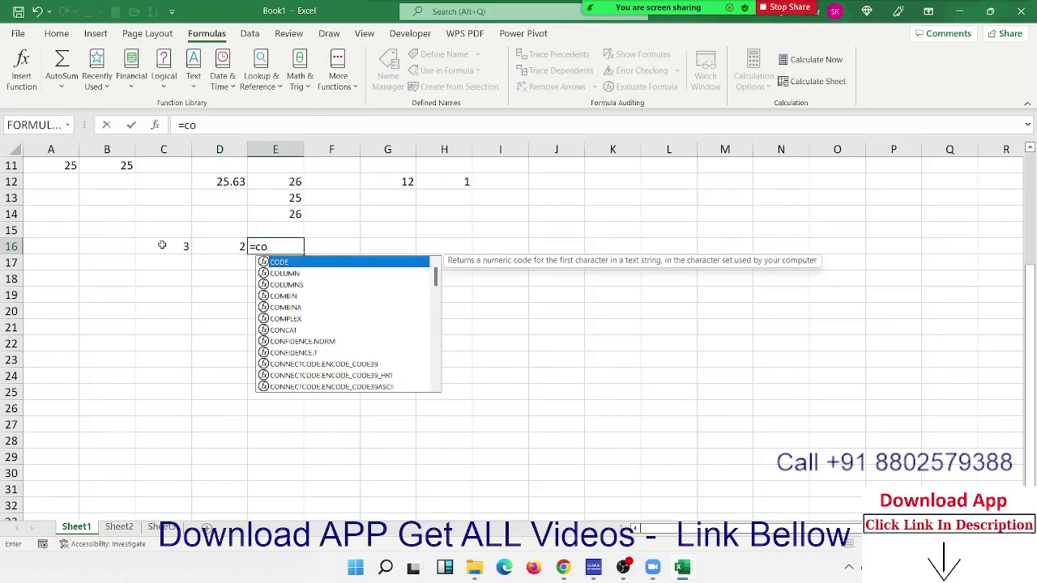
text(n)
key(BackSpace)
text(m)
key(Tab)
click(162, 245)
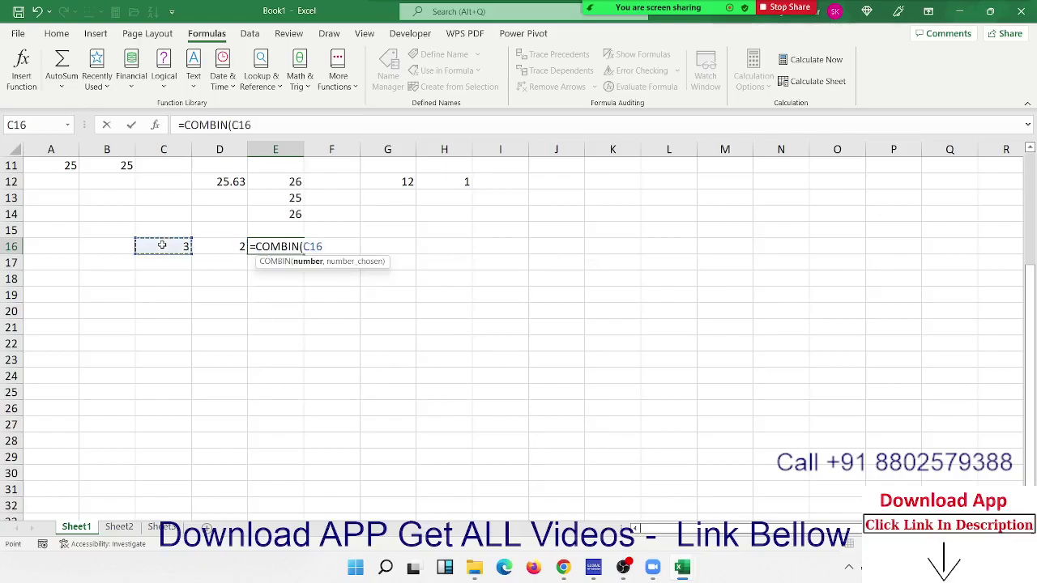
text(,)
key(Left)
key(Return)
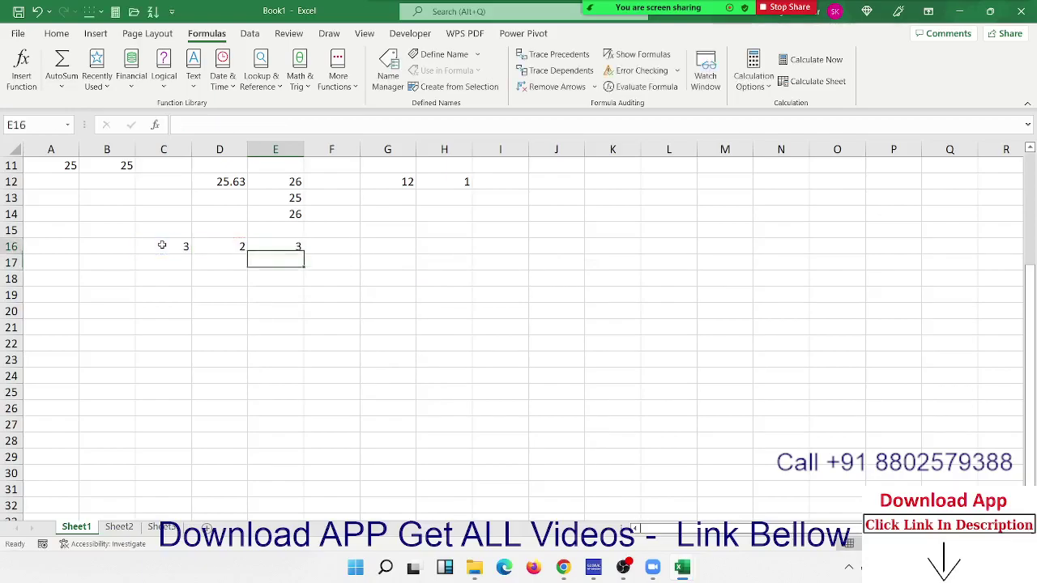
key(Up)
key(Down)
key(Left)
Type the letters A, B and C into C18:C20
key(Down)
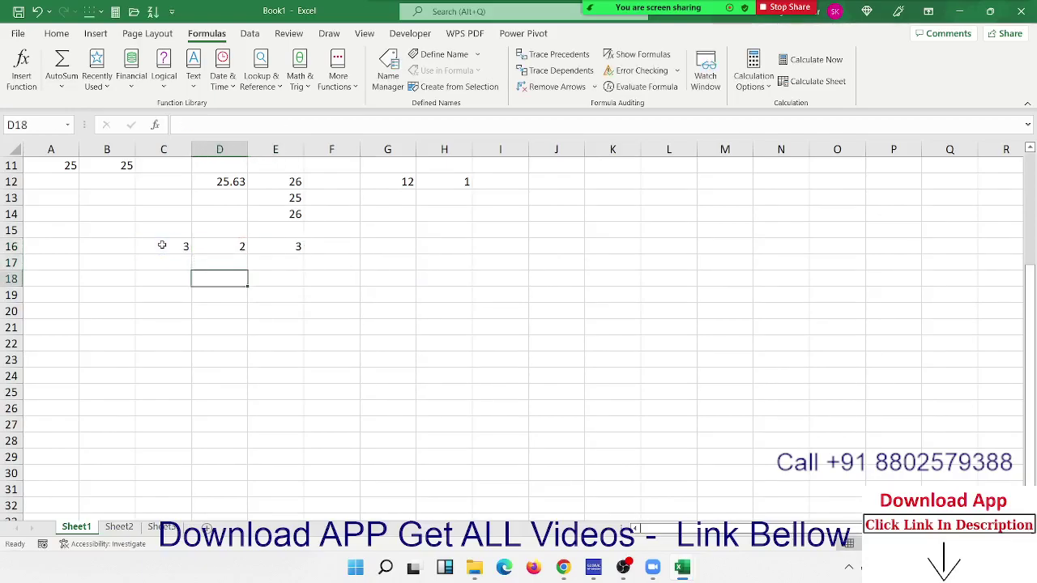
key(Left)
text(A)
key(Return)
text(V)
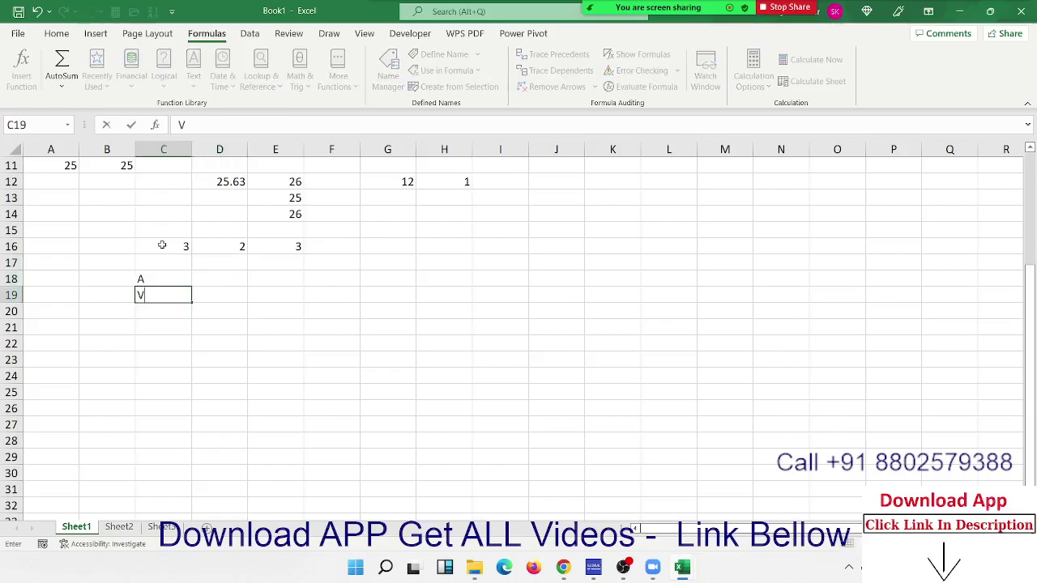
key(BackSpace)
text(B)
key(Return)
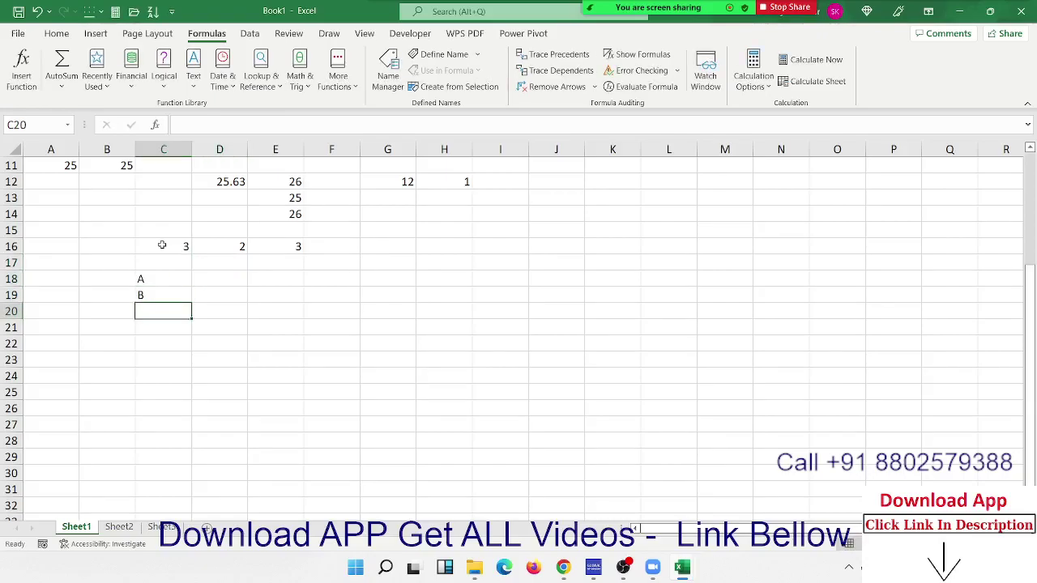
text(C)
key(Up)
key(Up)
Copy the A,B pair into E18:E19 and the B,C pair into F18:F19
key(shift+Down)
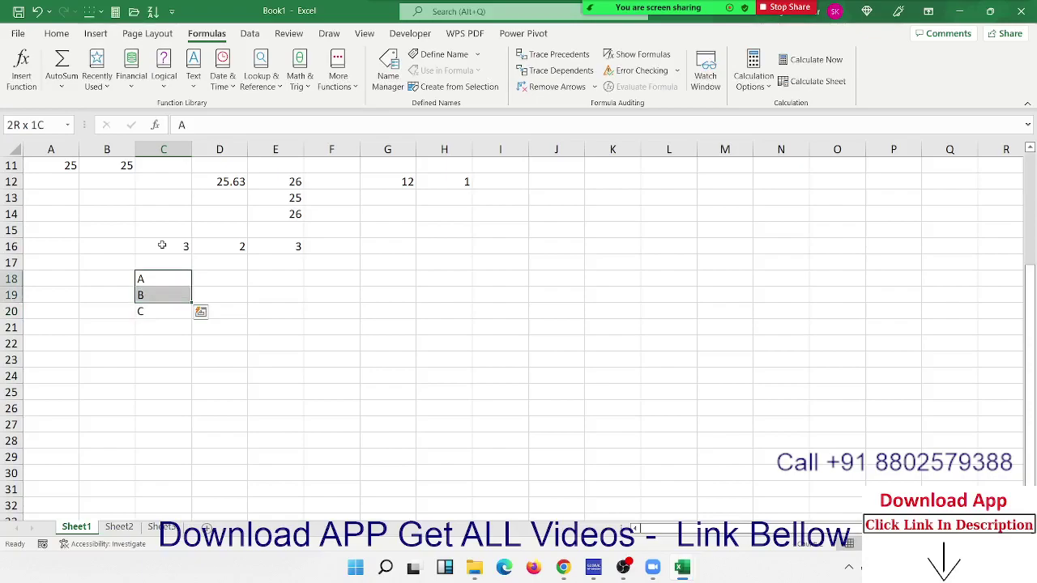
key(ctrl+c)
key(Right)
key(Right)
key(ctrl+v)
key(Left)
key(Left)
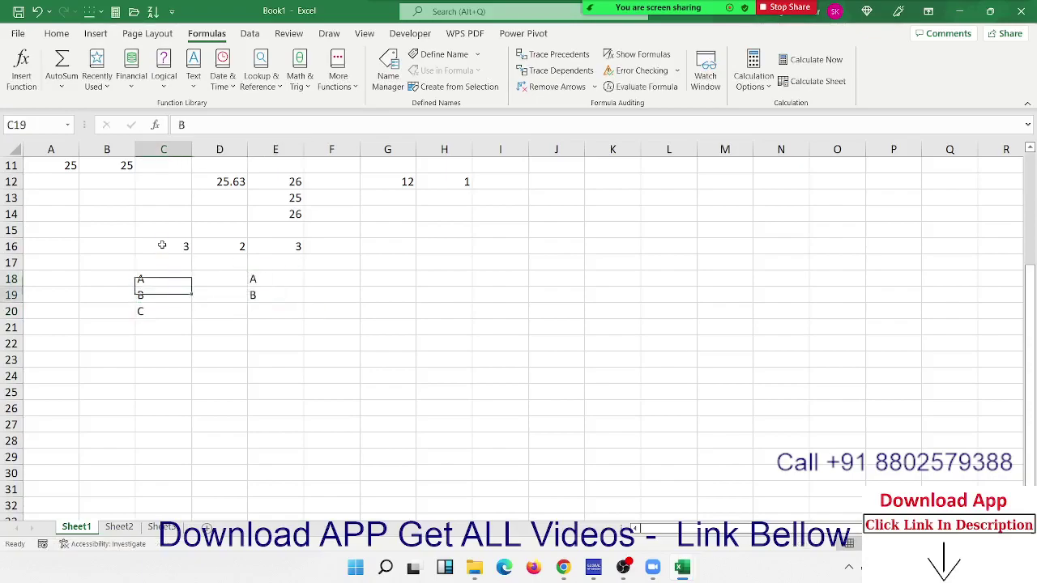
key(Down)
key(shift+Down)
key(ctrl+c)
key(Right)
key(Right)
Type A and C into G18:G19 to form the AC pair
key(Right)
key(Up)
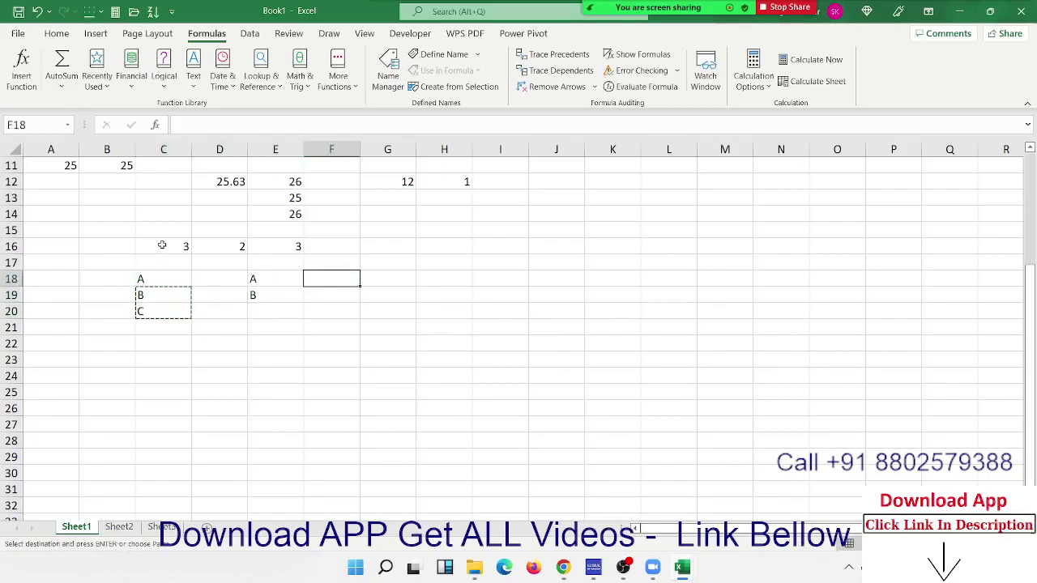
key(ctrl+v)
key(Right)
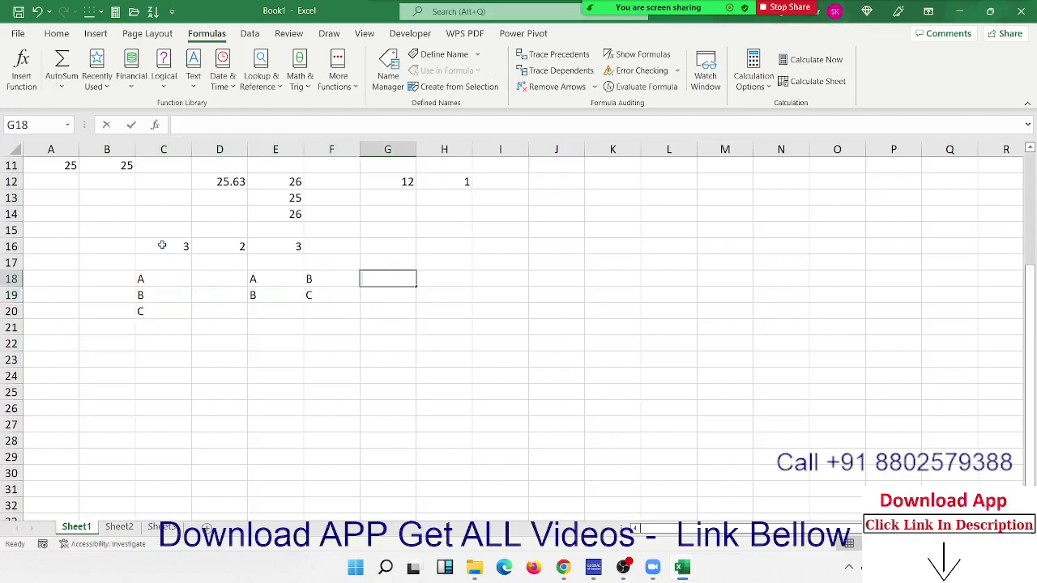
text(A)
key(Return)
text(C)
key(Return)
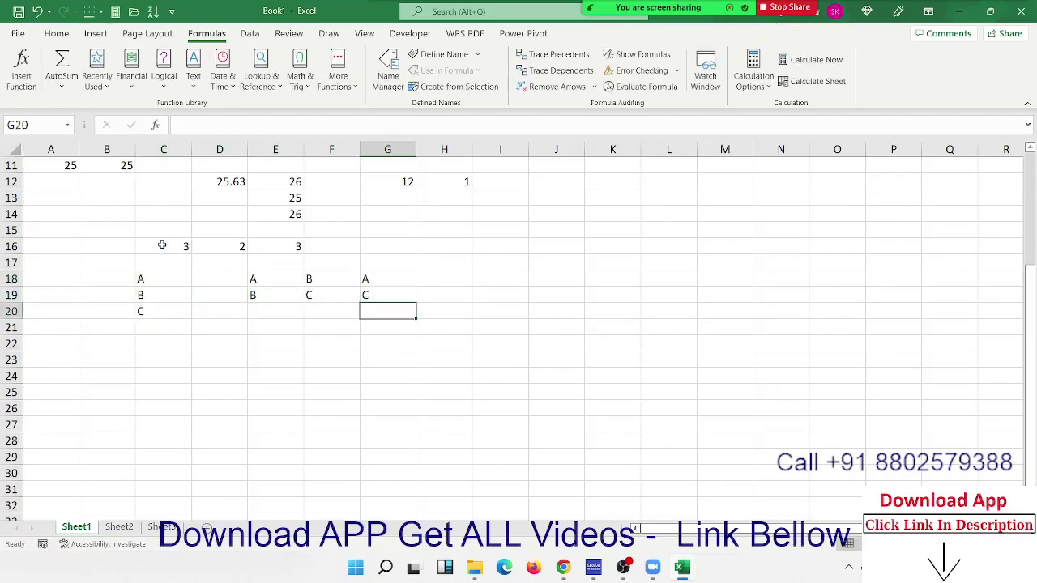
Select the block of letter pairings, then move down to C23
key(Up)
key(shift+Left)
key(shift+Left)
key(shift+Up)
key(Left)
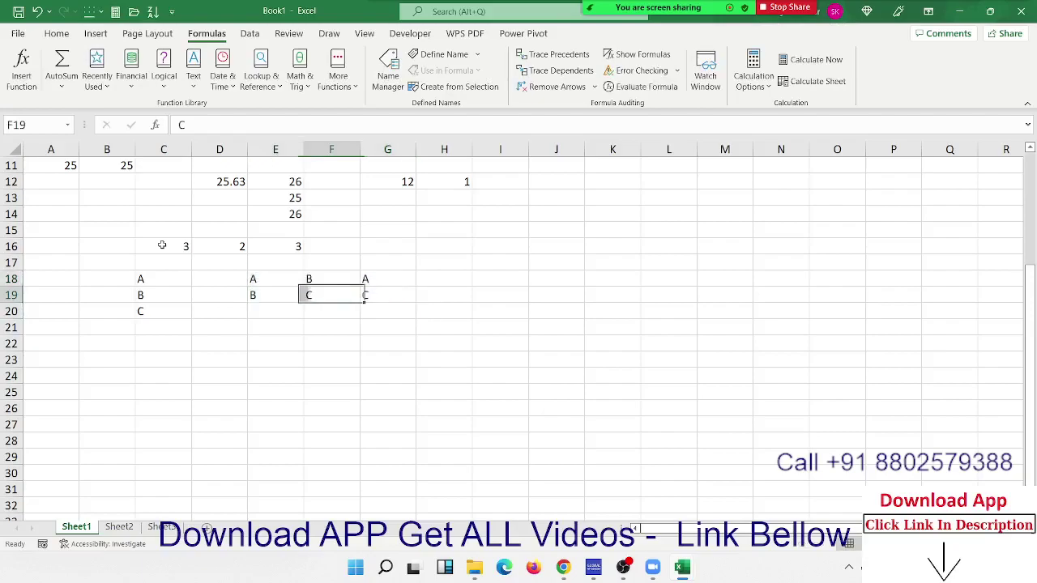
key(Left)
key(Left)
key(Left)
key(Left)
key(Right)
key(Up)
key(shift+Right)
key(shift+Right)
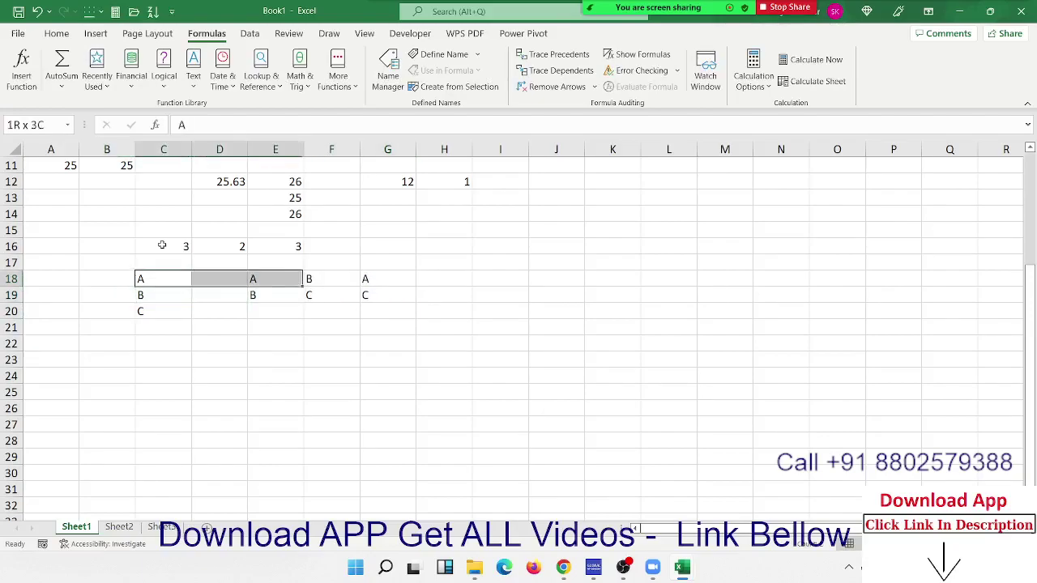
key(shift+Right)
key(shift+Right)
key(shift+Down)
key(Down)
key(Down)
key(Down)
key(Down)
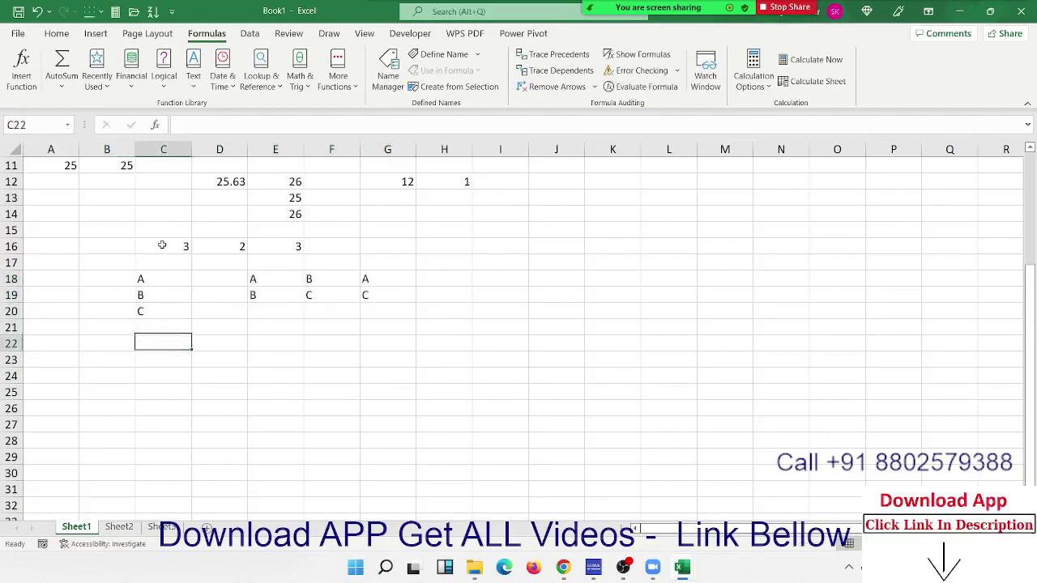
key(Down)
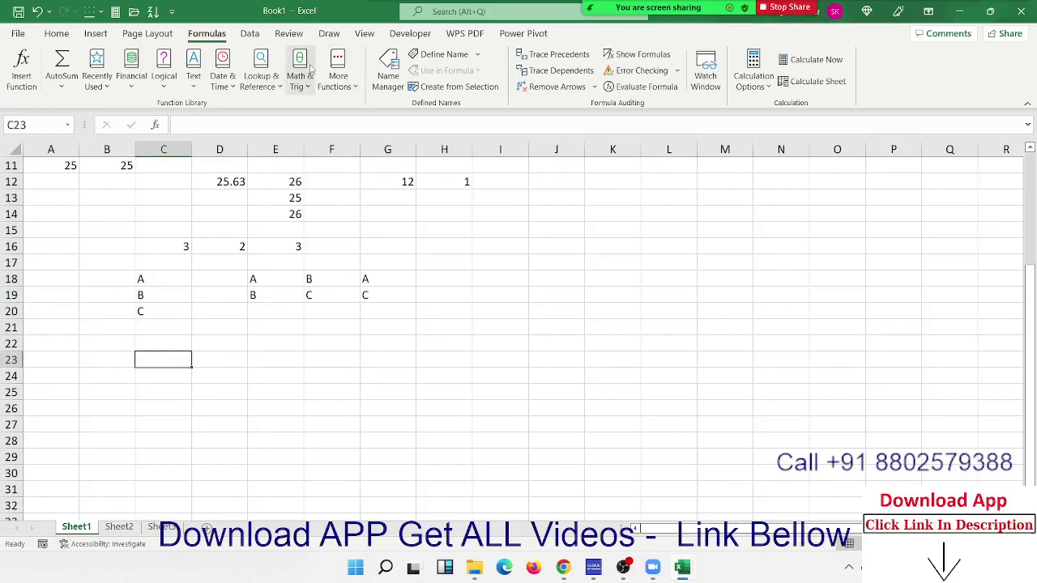
click(311, 70)
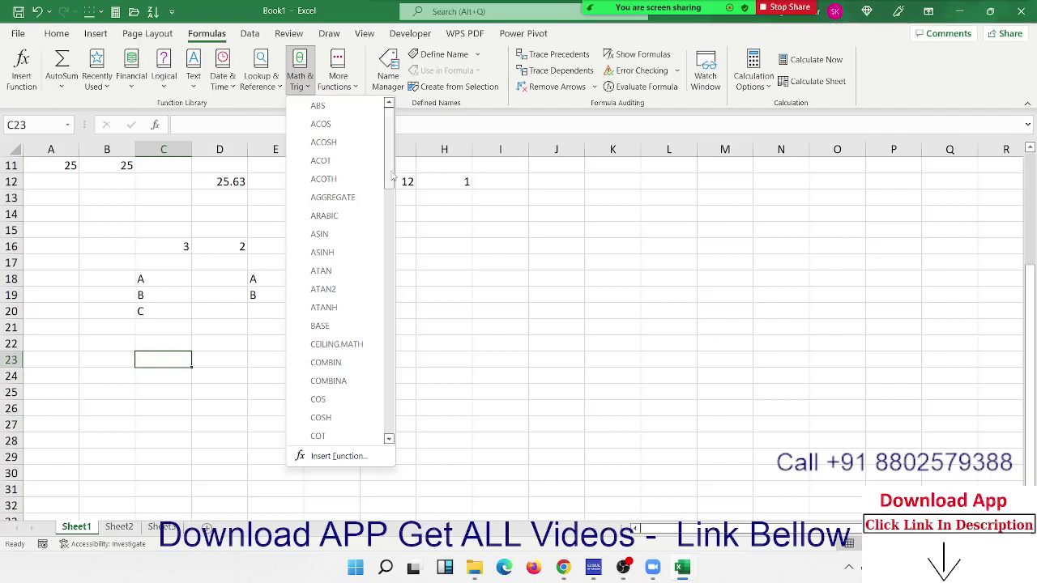
drag(390, 174, 390, 211)
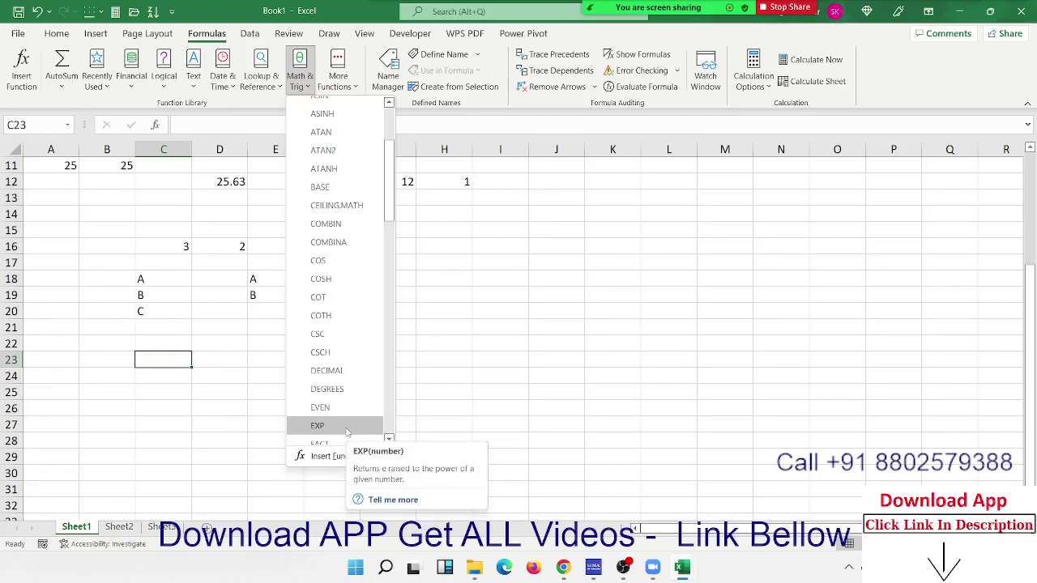
click(389, 439)
click(389, 439)
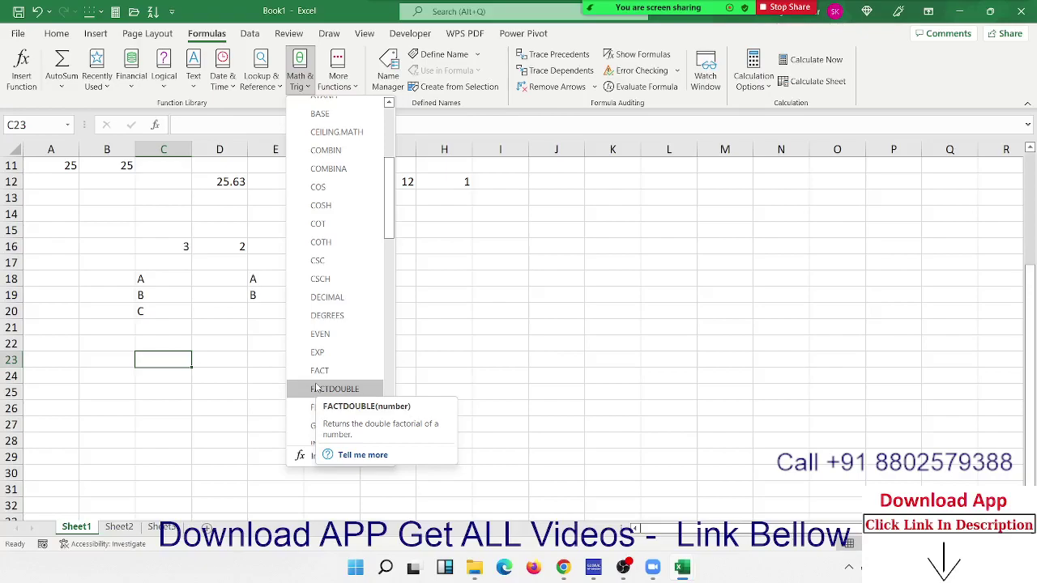
Enter 6 in C23, =FACT(C23) in E23 giving 720, and 1x2x3x4x5x6 in E24
click(183, 371)
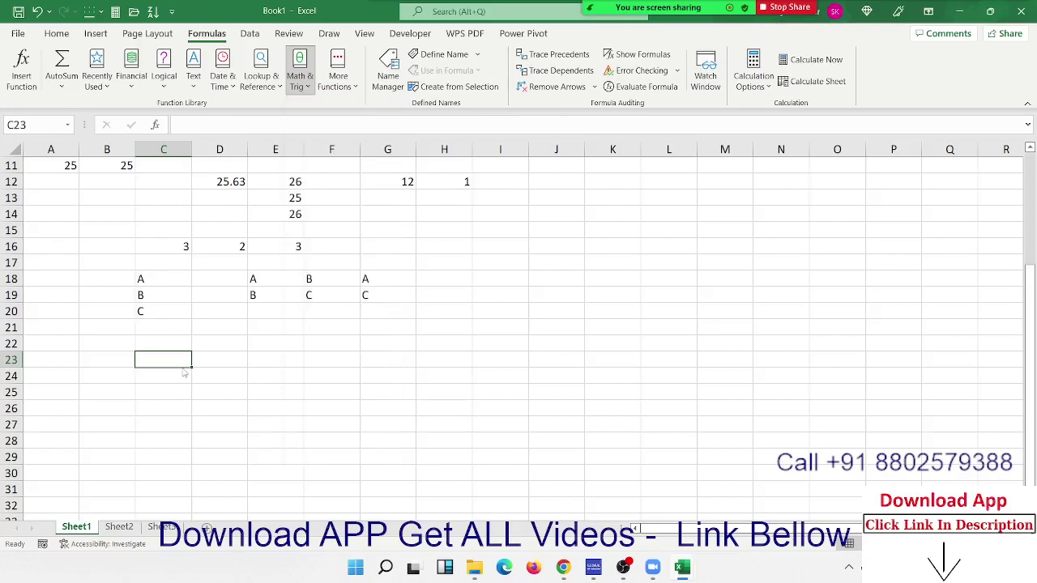
text(6)
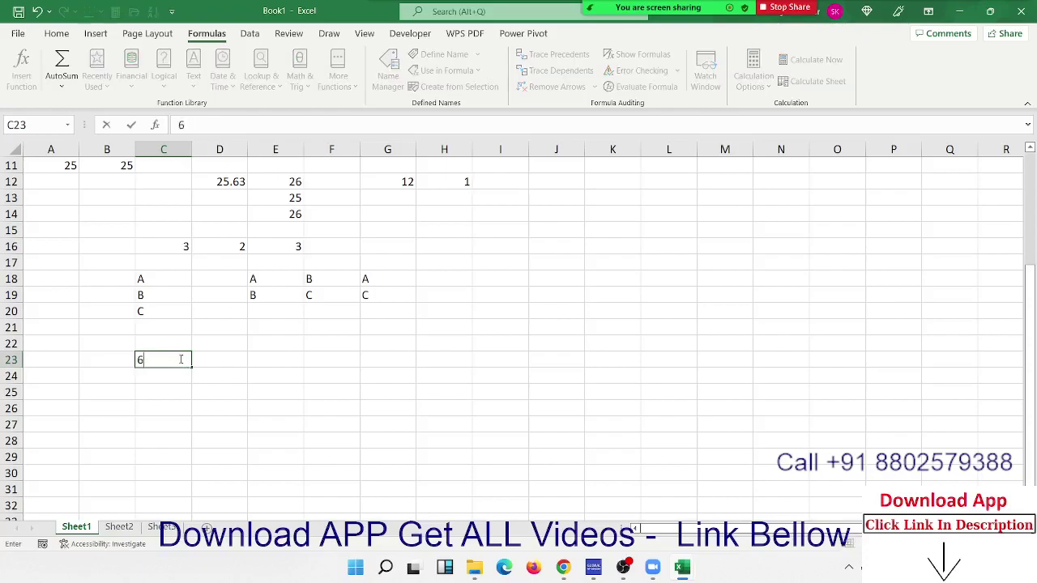
key(Tab)
key(Tab)
text(=f)
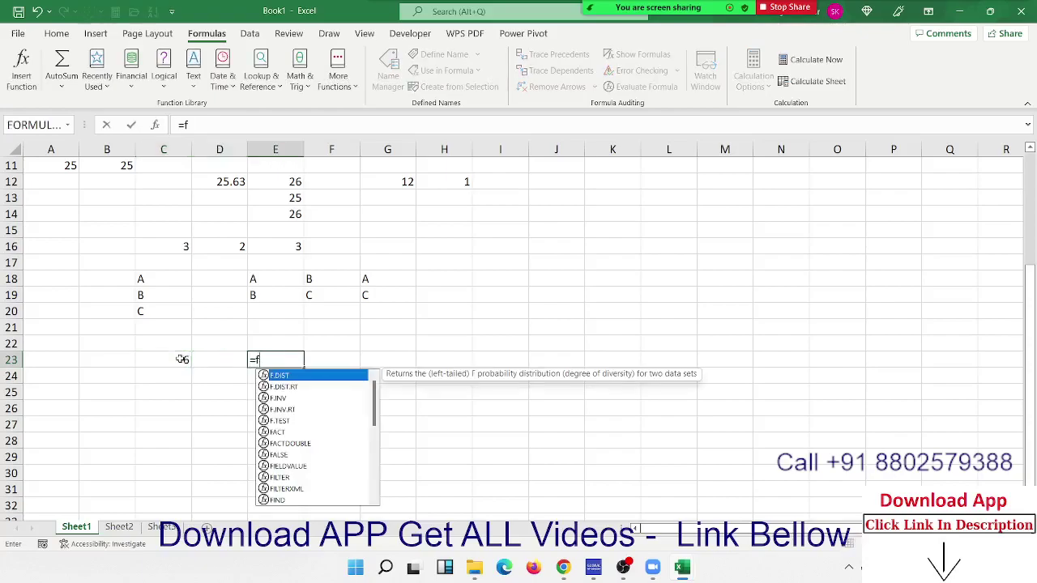
text(a)
key(Tab)
click(182, 359)
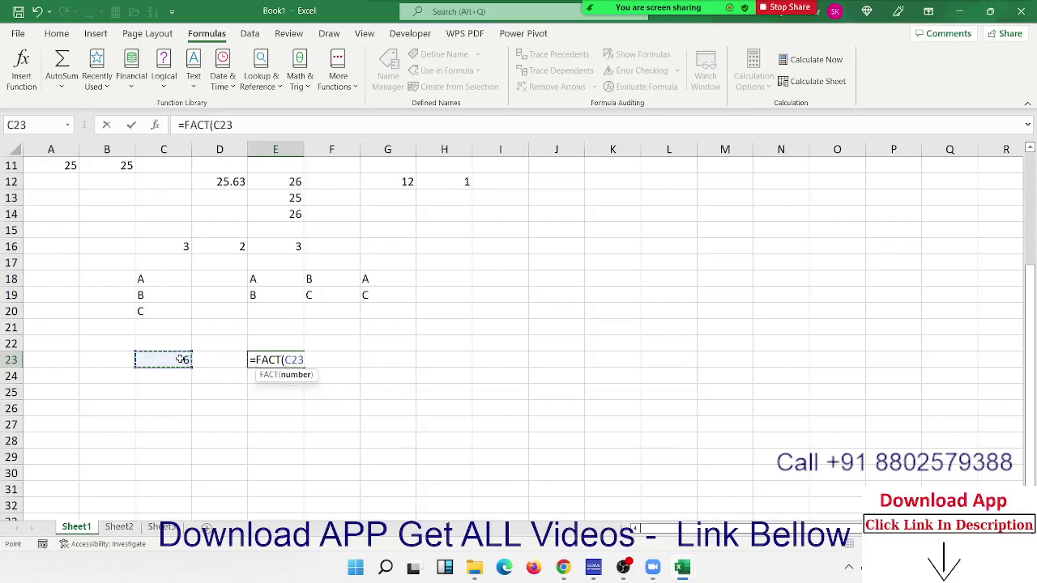
key(Return)
text(1)
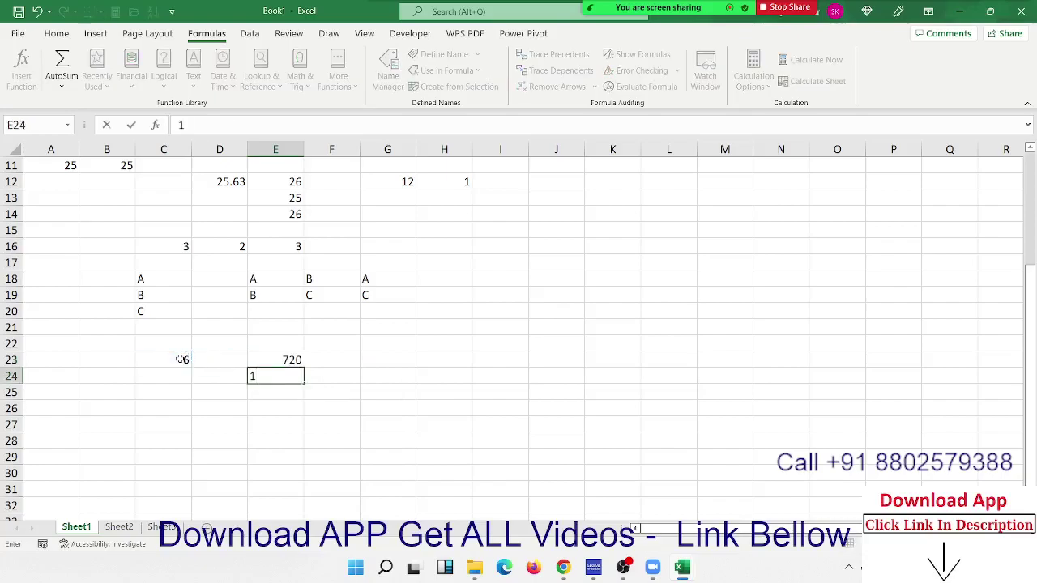
text(x2x3x4)
text(x5x6)
key(Return)
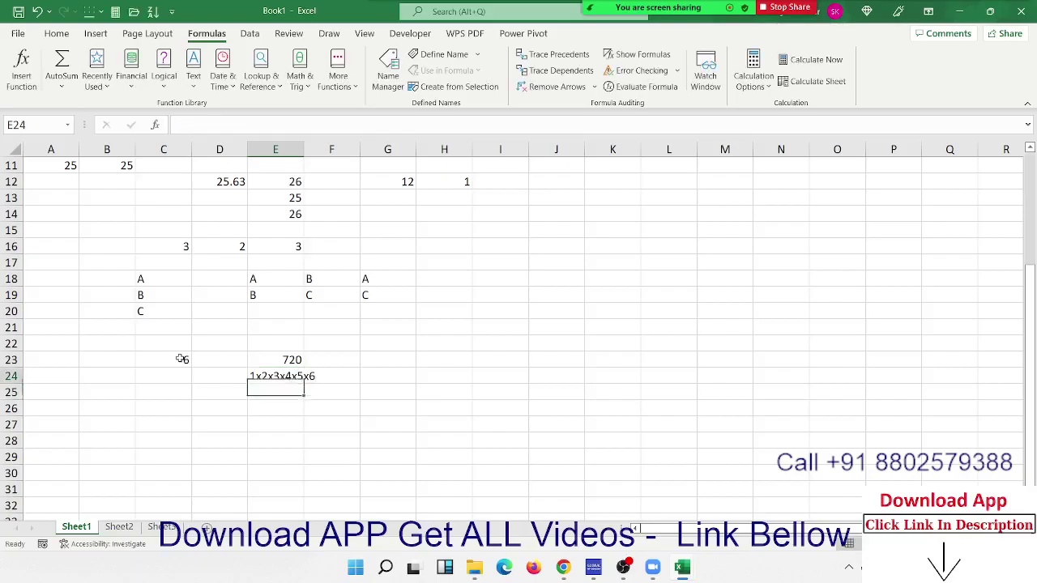
key(Up)
key(Up)
key(Right)
Enter =FACTDOUBLE(C23) in F23, giving 48
text(=fa)
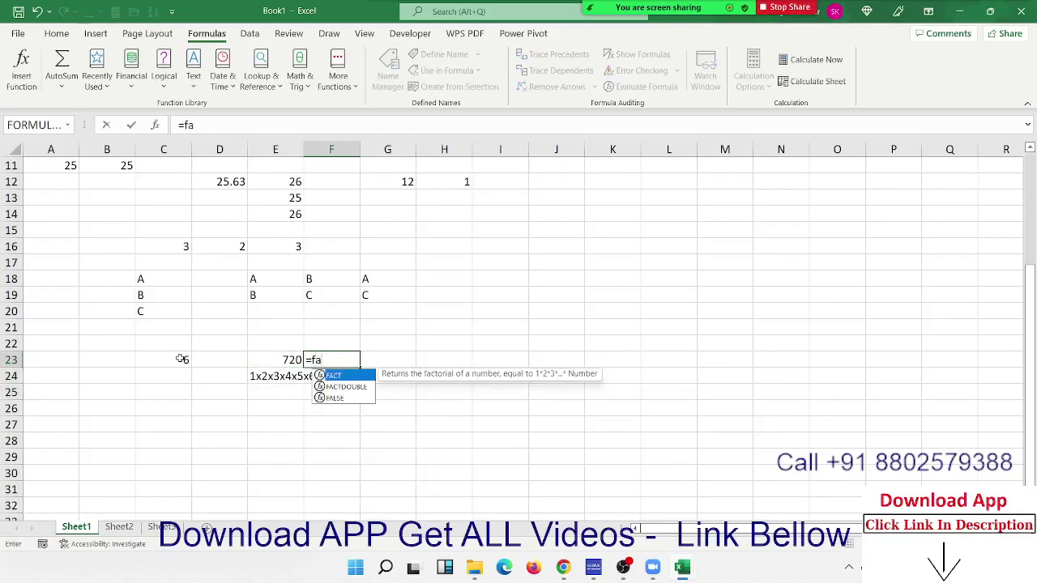
key(Down)
key(Tab)
key(Left)
key(Left)
key(Left)
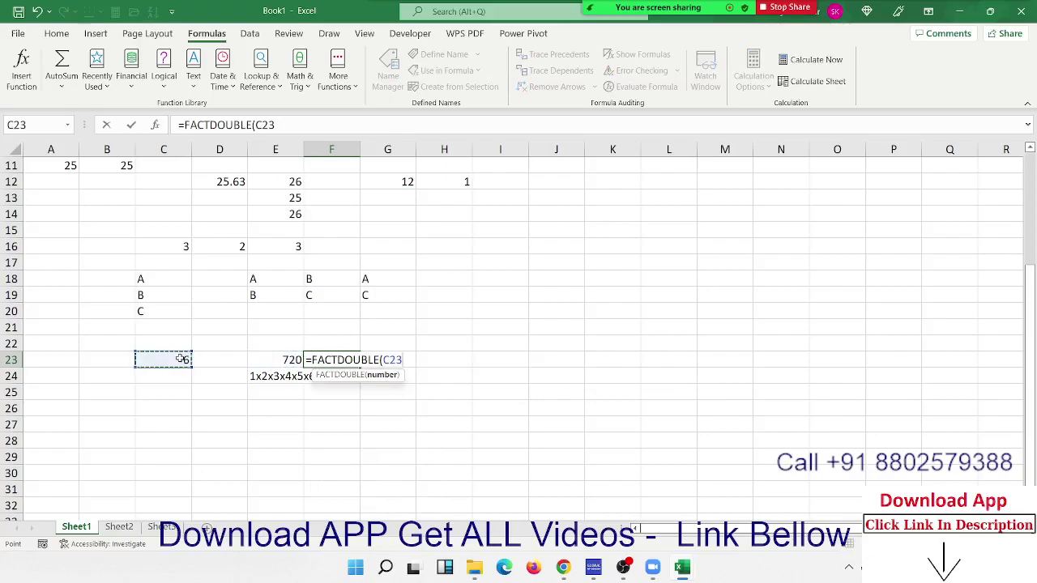
key(Return)
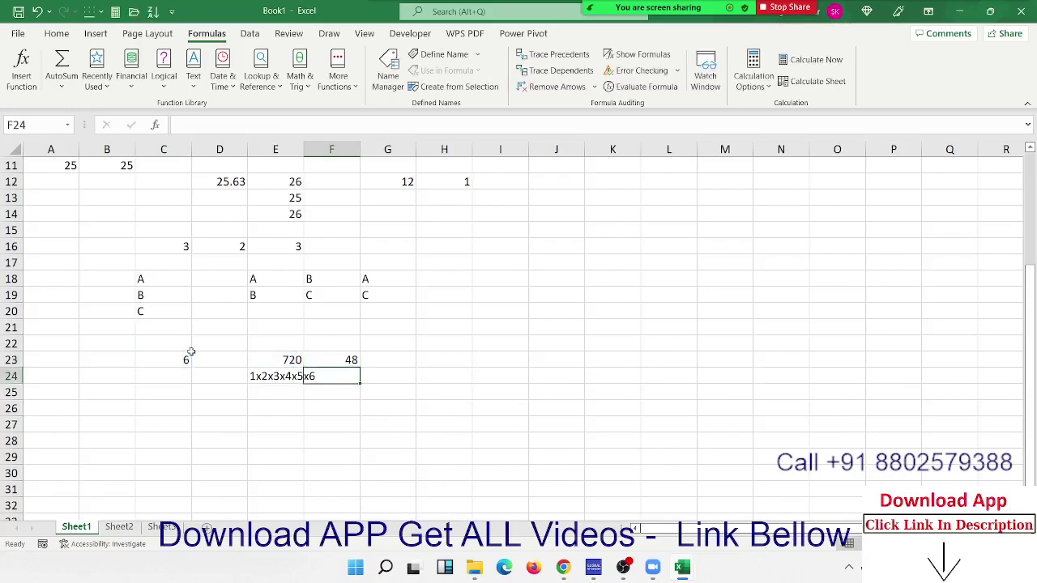
Widen column E and write the expansion 2x4x6 in F24
drag(305, 153, 319, 153)
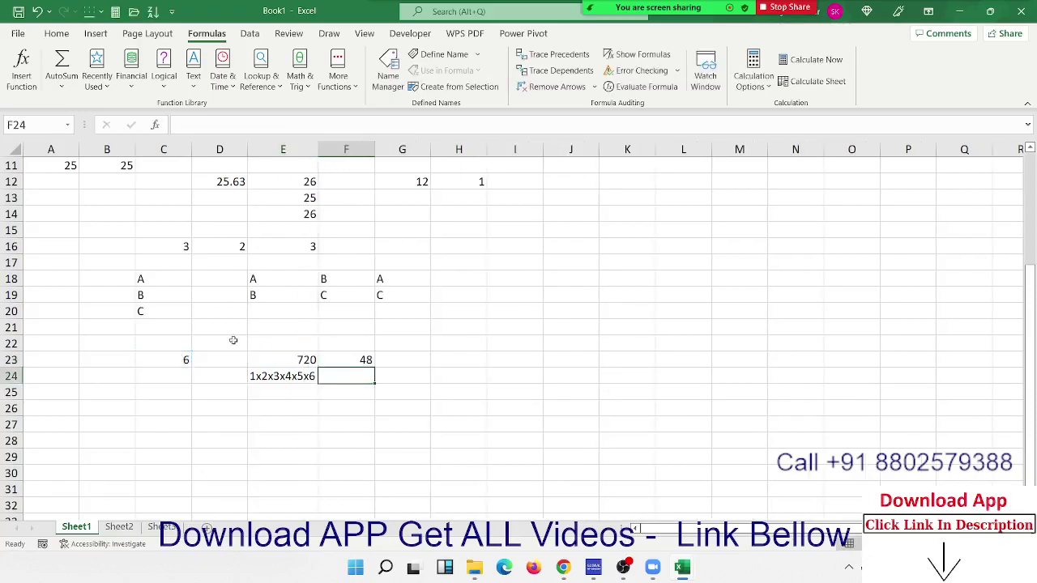
click(175, 369)
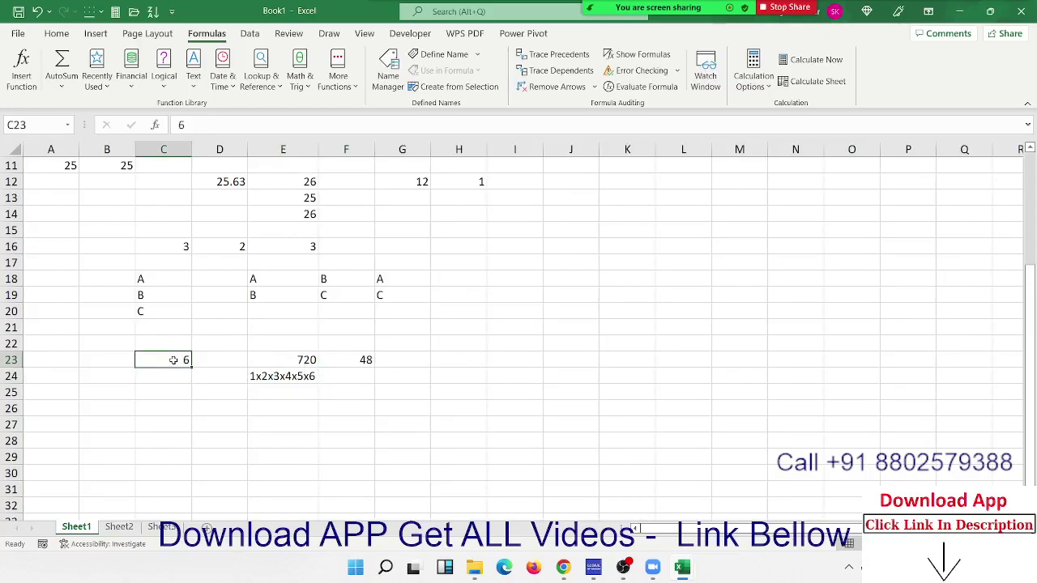
click(326, 375)
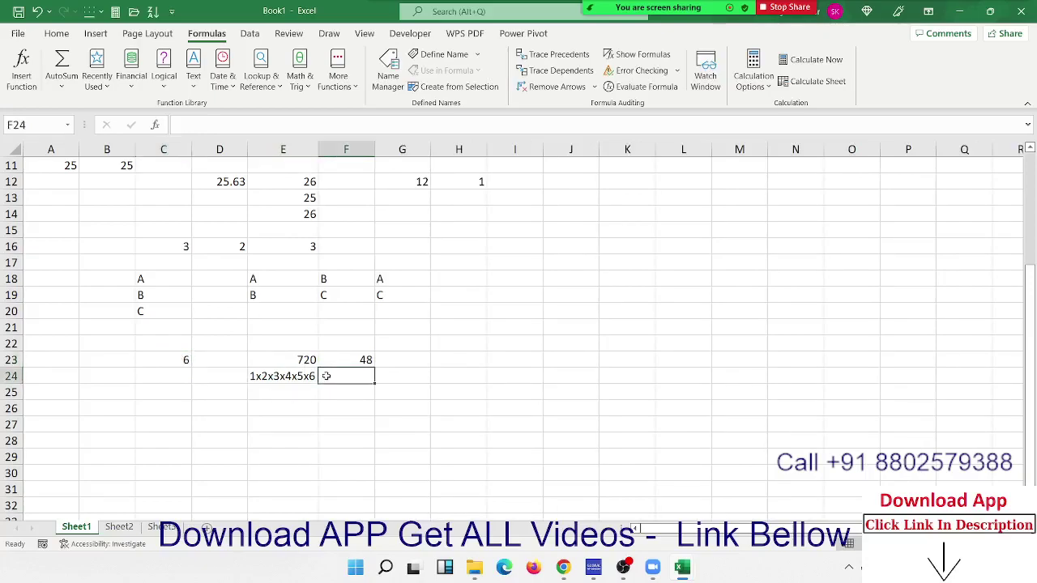
text(2)
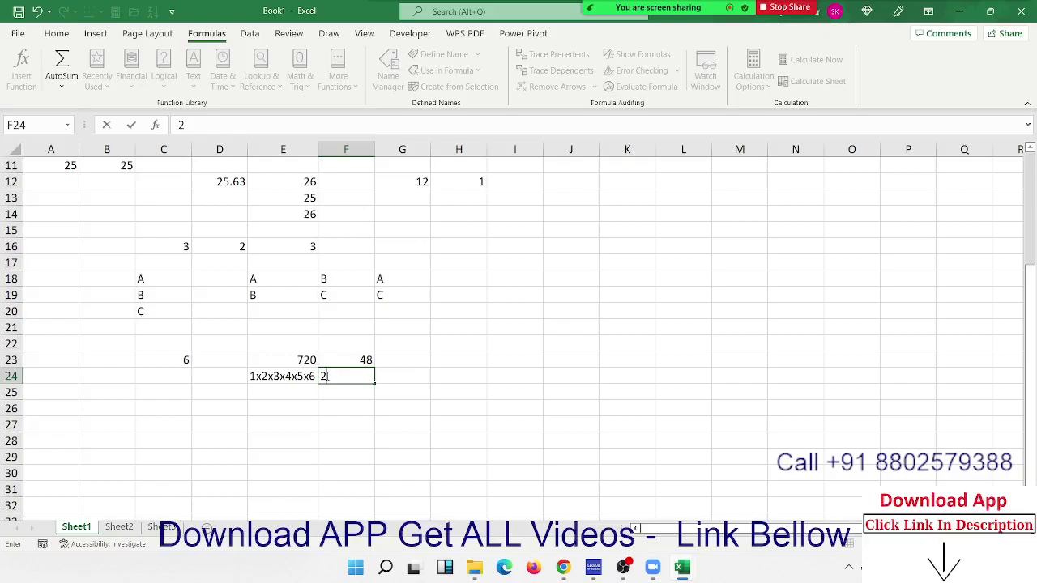
text(x4x6)
key(Return)
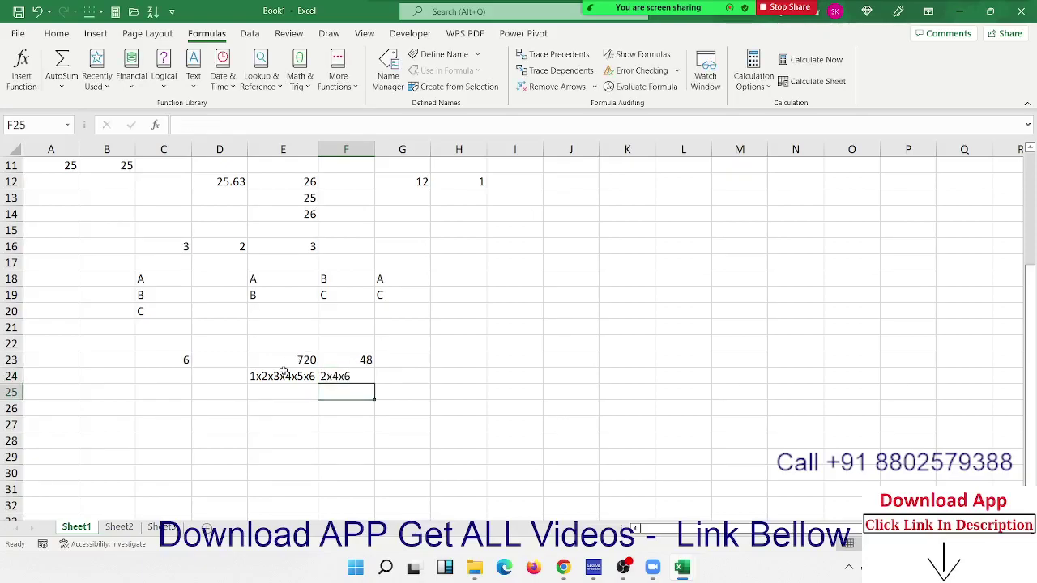
click(159, 450)
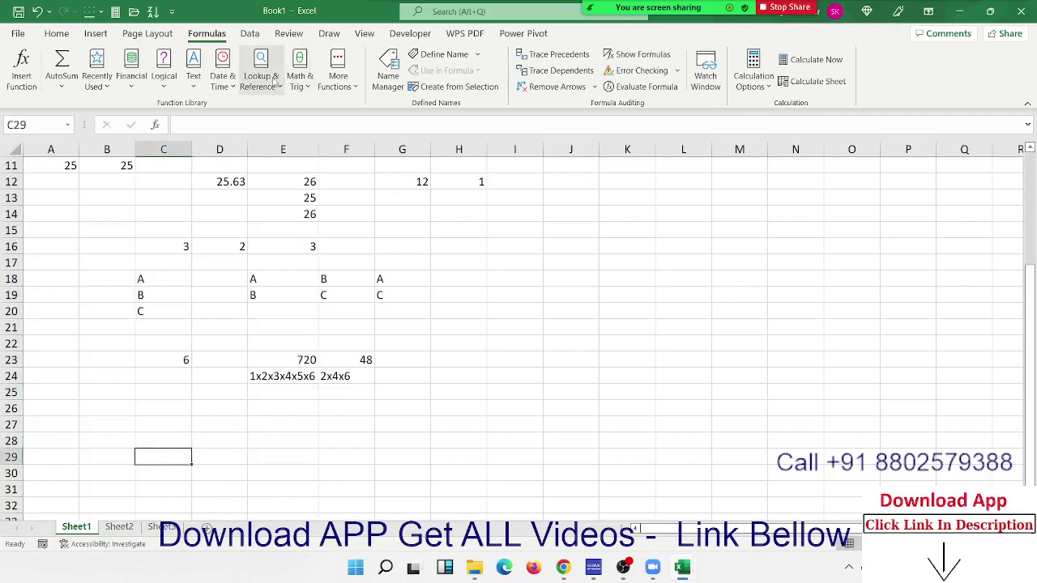
click(299, 77)
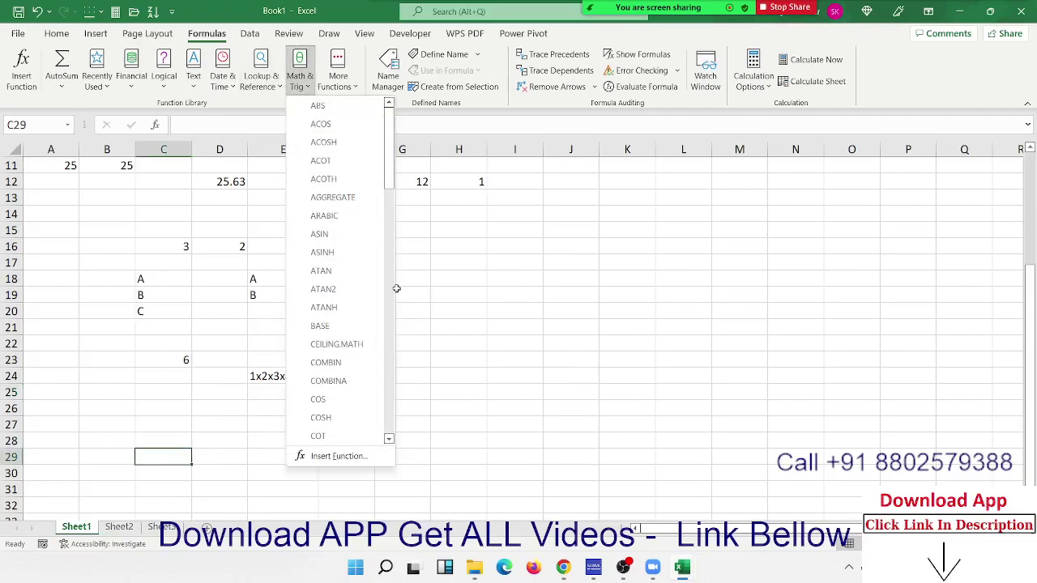
scroll(401, 292, down, 3)
drag(396, 205, 393, 243)
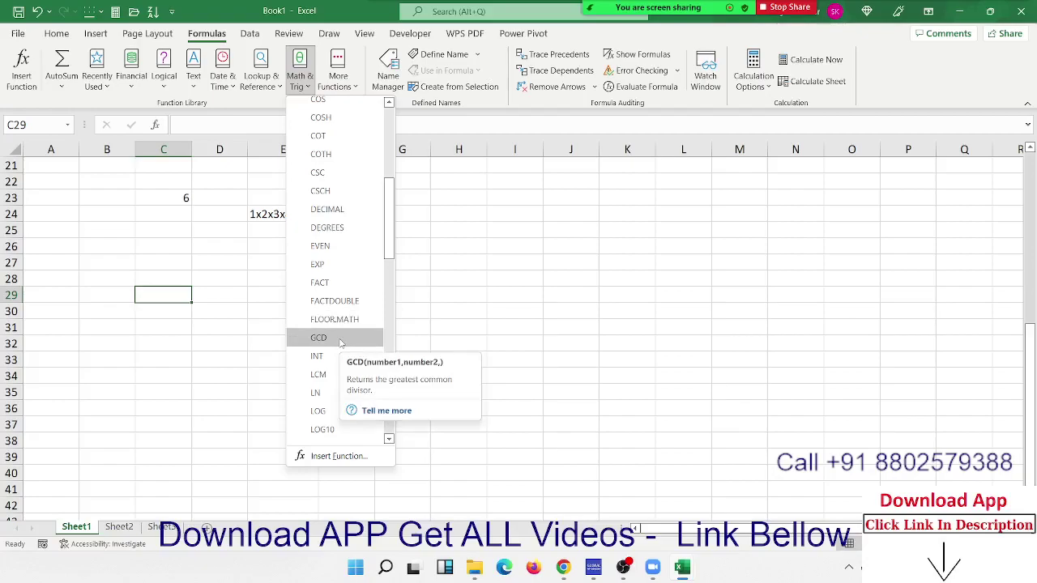
click(341, 342)
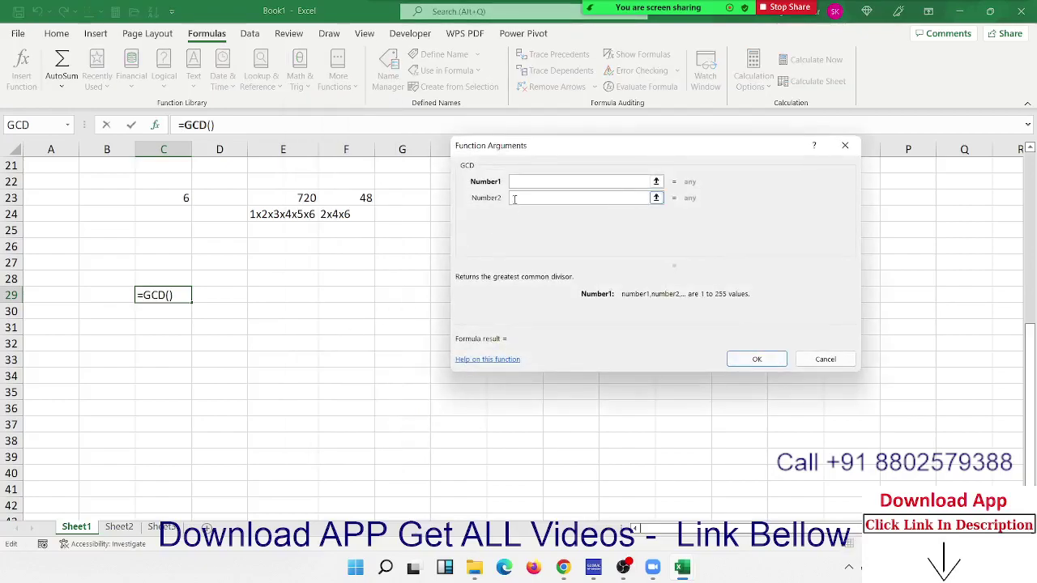
text(50)
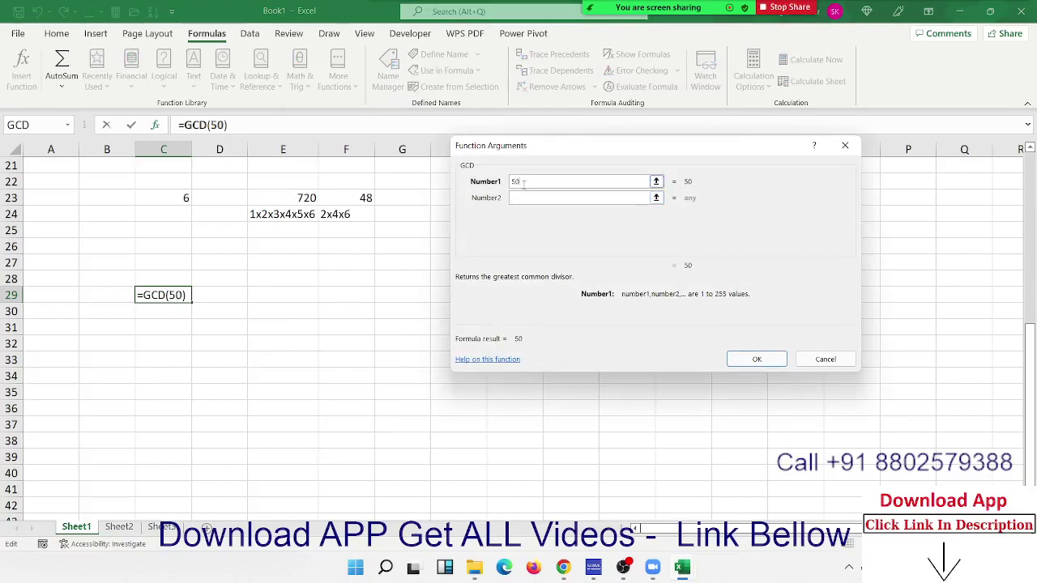
click(531, 197)
text(45)
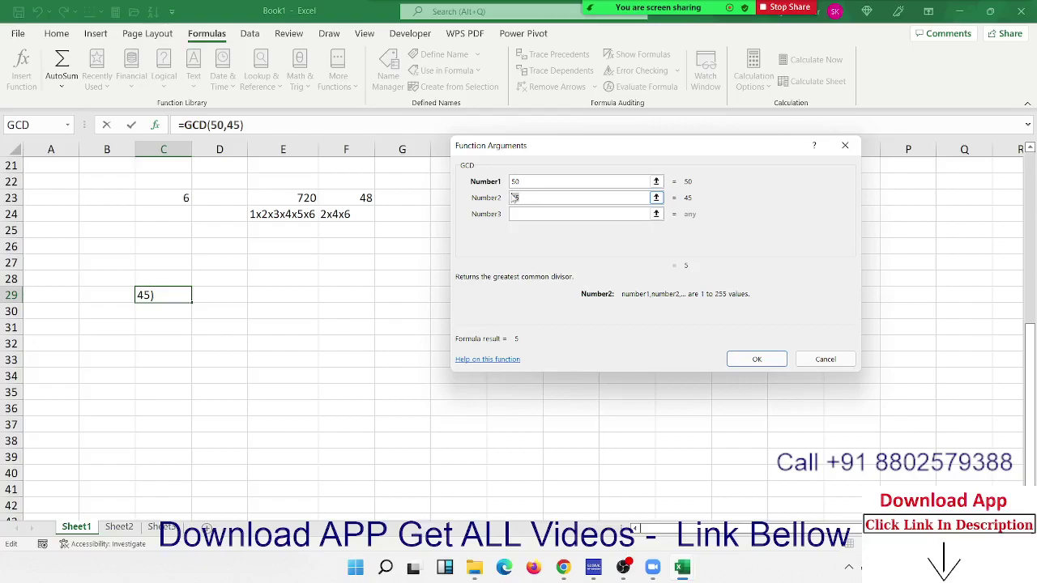
key(shift+Tab)
key(shift+Tab)
key(Tab)
key(Escape)
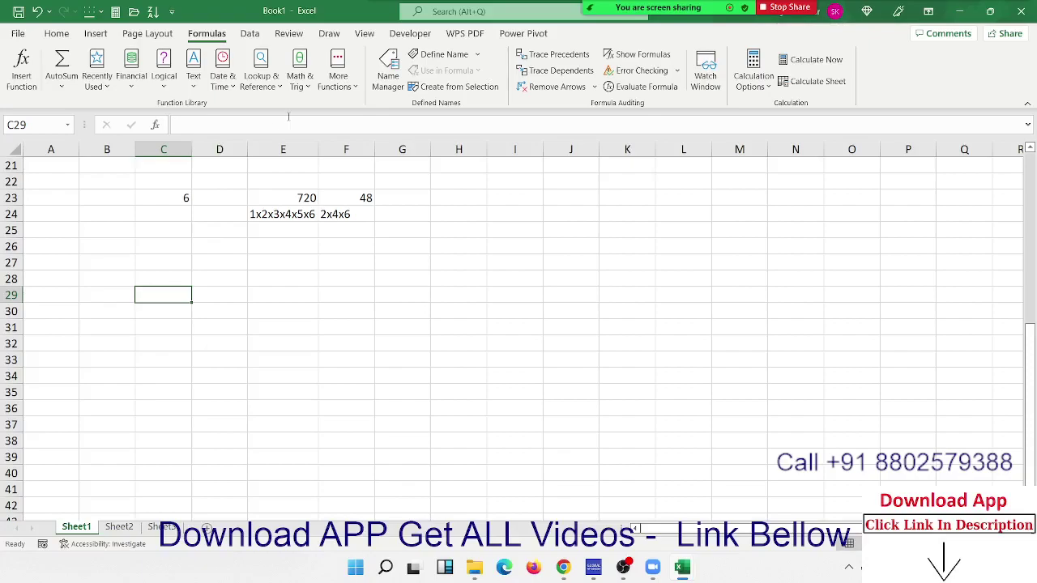
text(=lc)
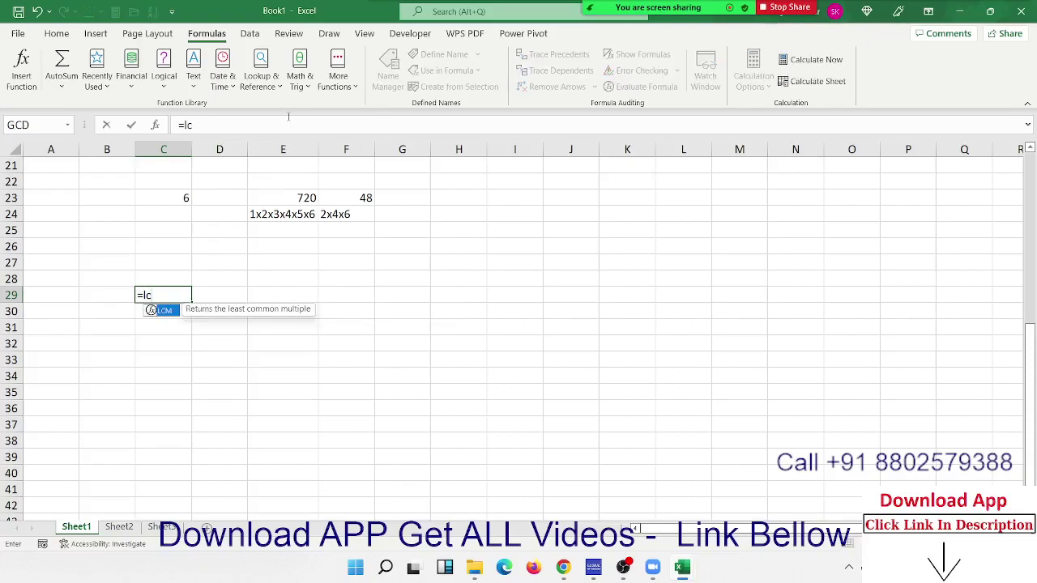
key(Escape)
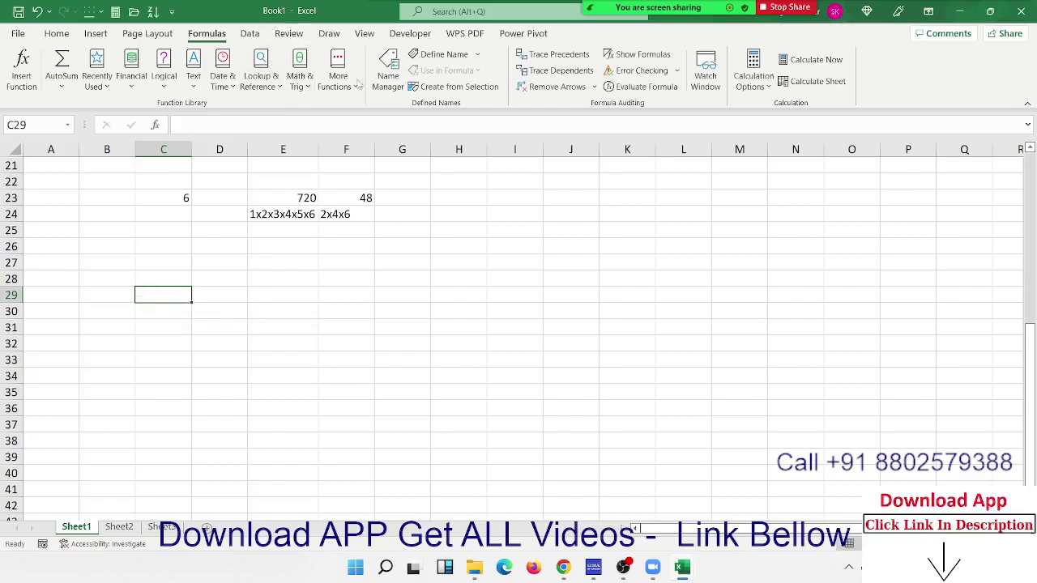
click(300, 79)
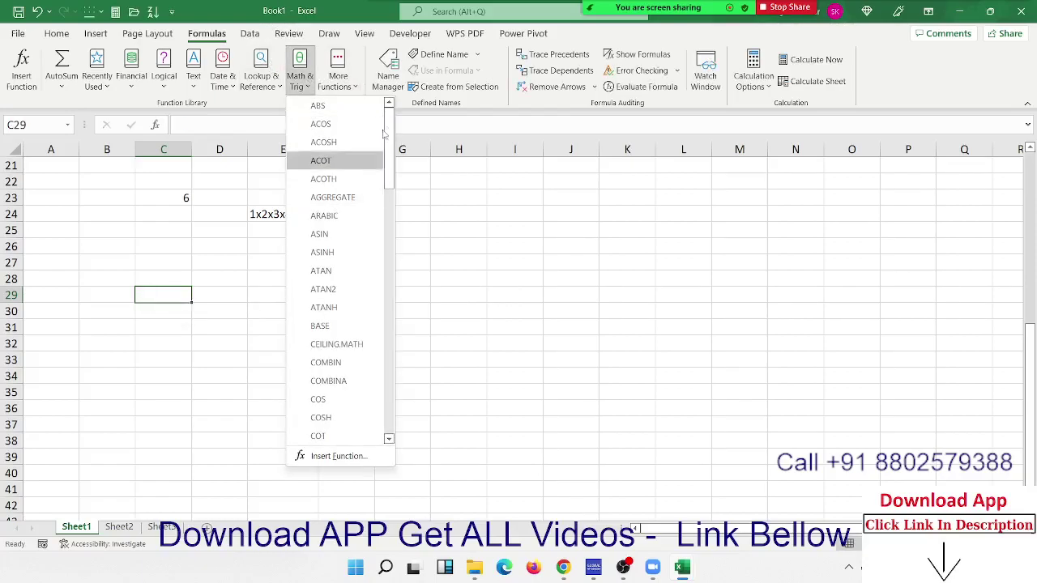
drag(389, 130, 393, 222)
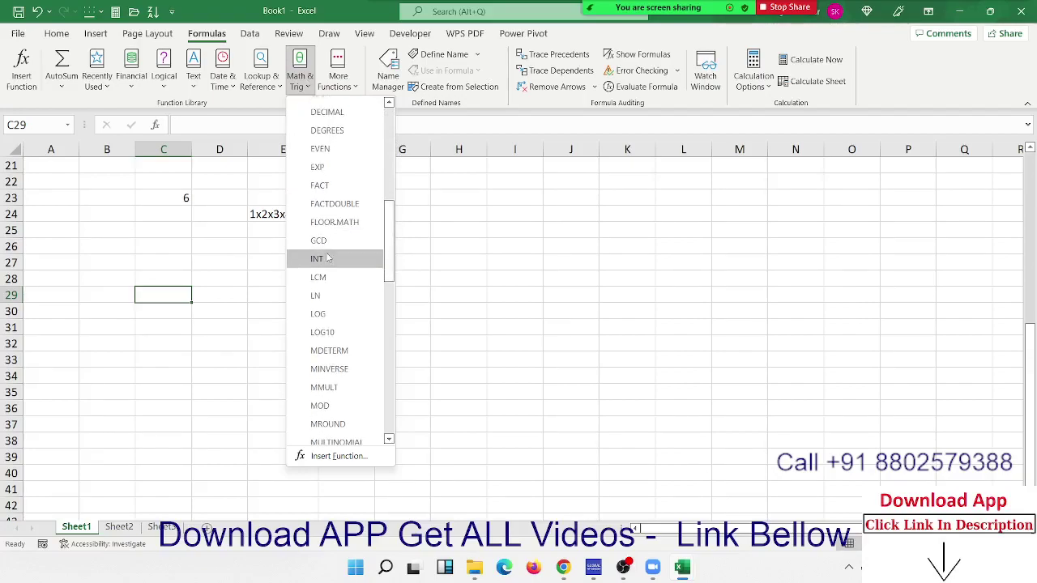
mouse_move(328, 257)
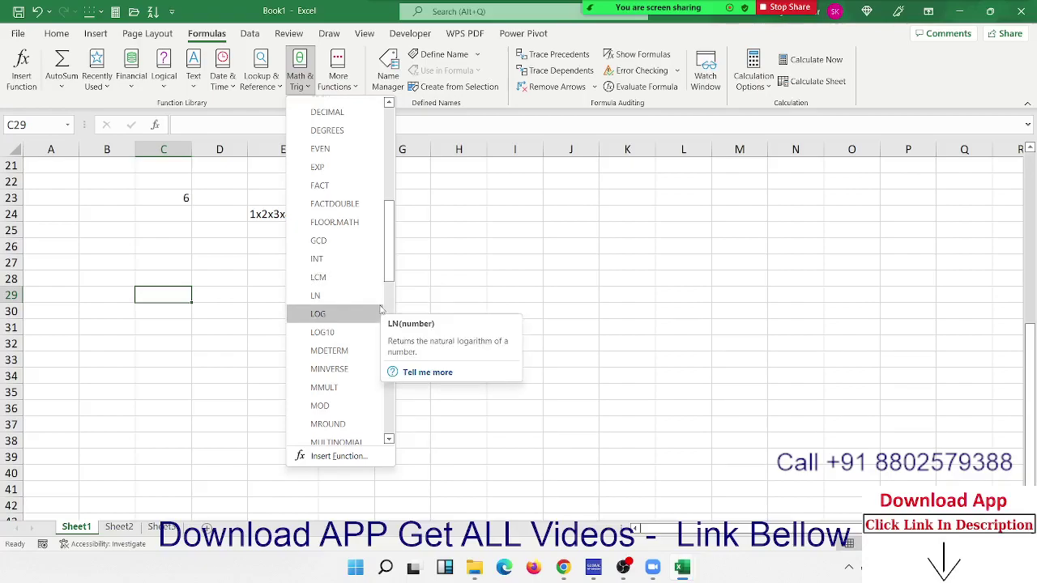
drag(392, 276, 394, 283)
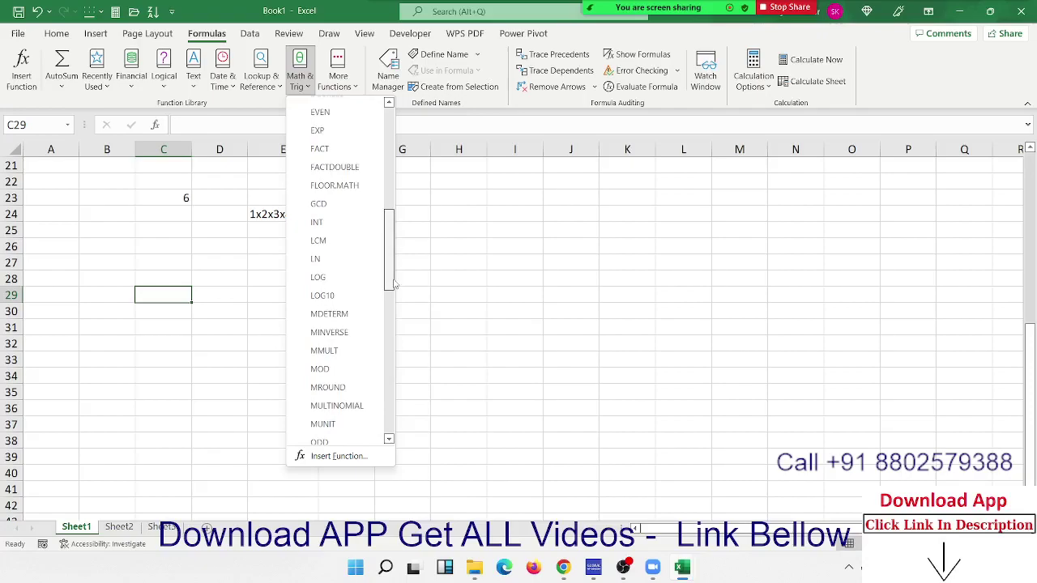
mouse_move(366, 219)
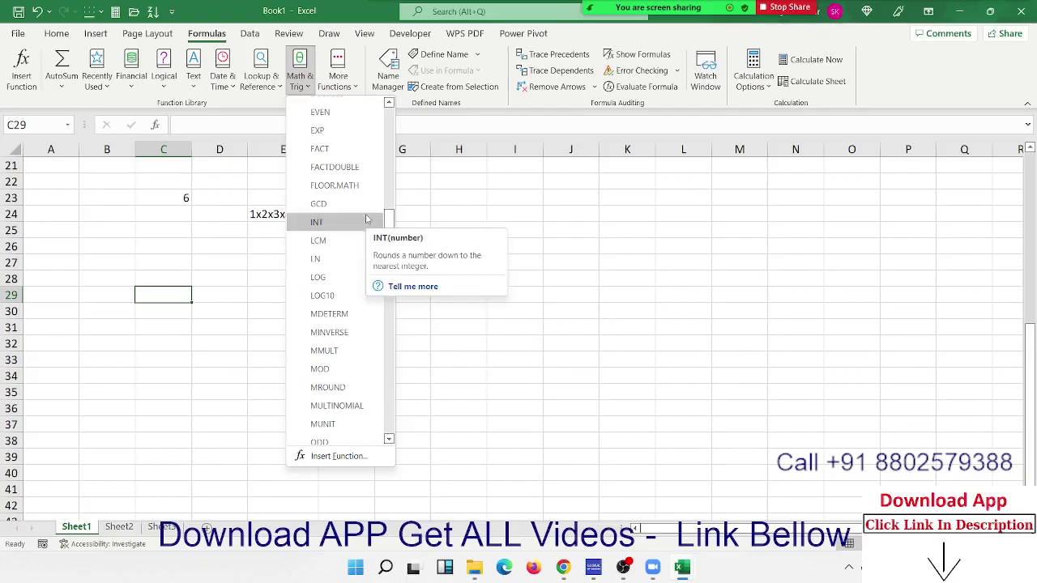
click(528, 238)
click(157, 262)
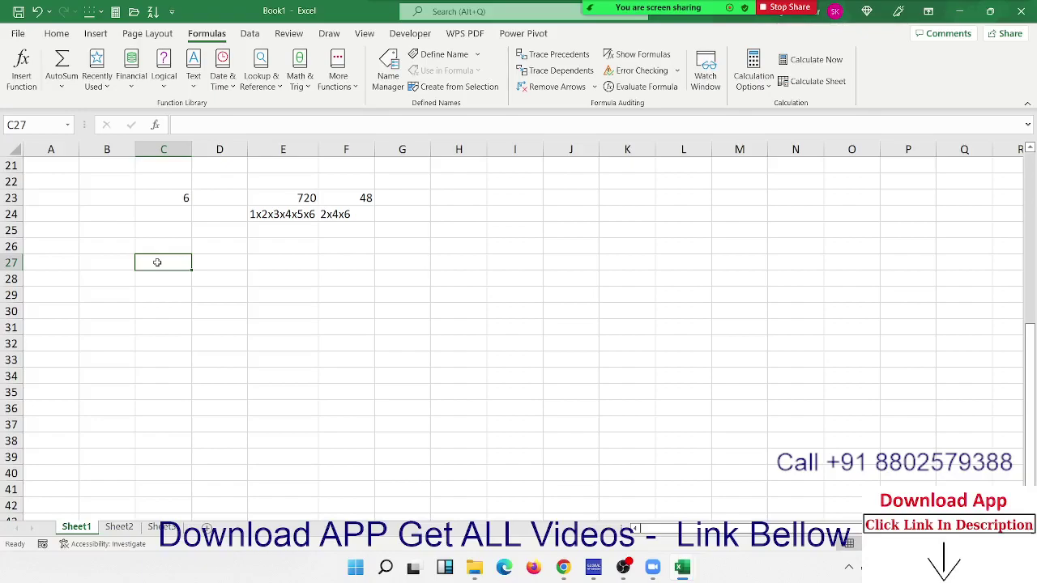
Enter 55.55655 in C27 and =ROUND(C27,0) in D27, giving 56
text(5)
key(BackSpace)
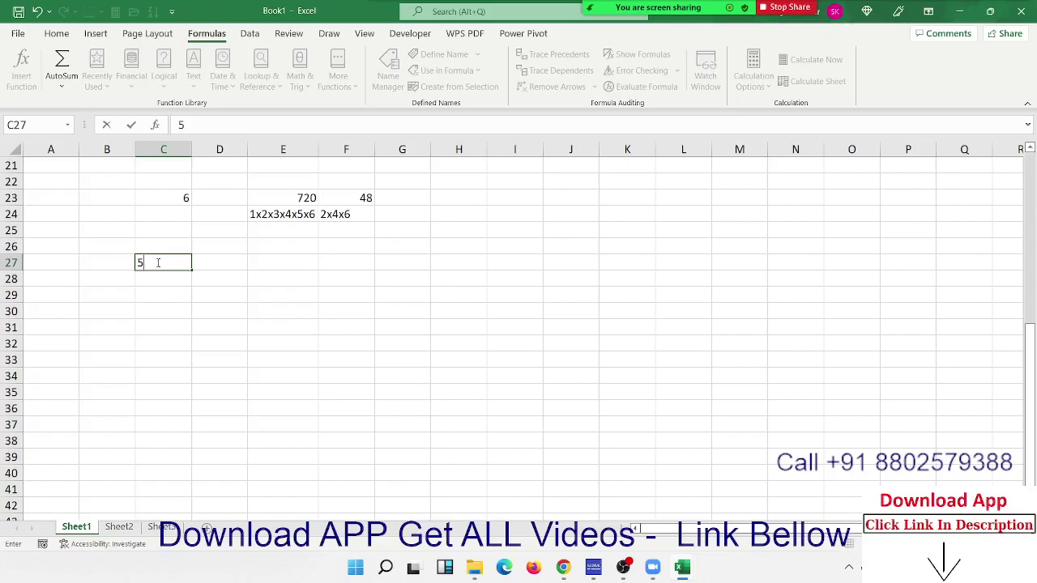
text(5.5)
text(5655)
key(Return)
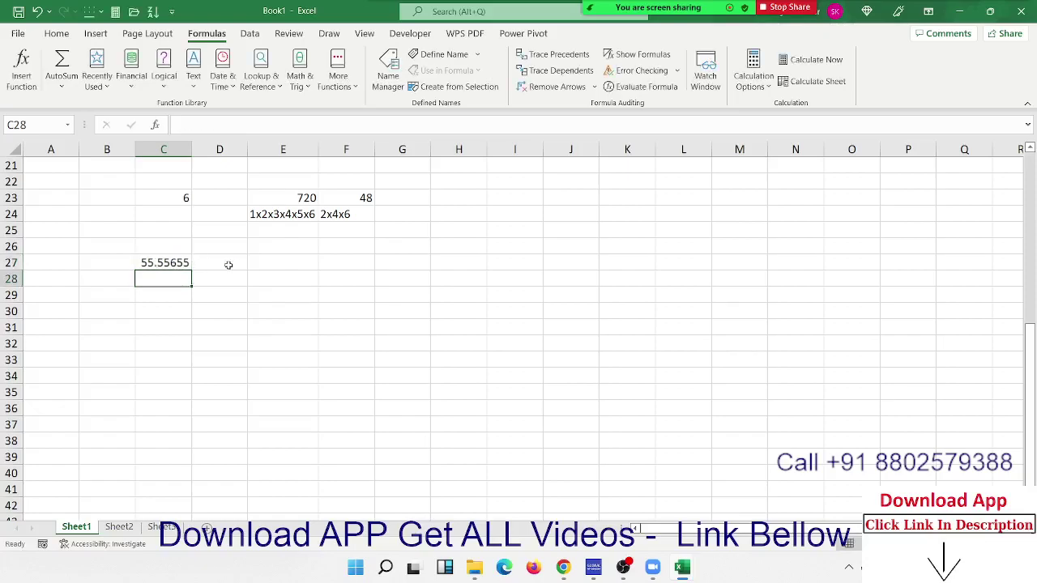
click(233, 261)
text(=r)
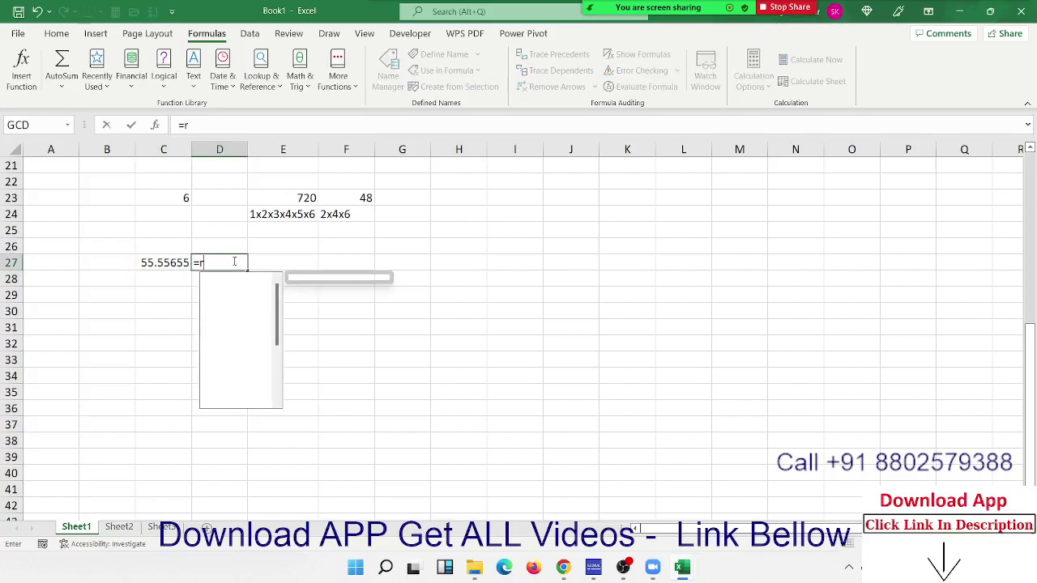
text(ound)
key(Tab)
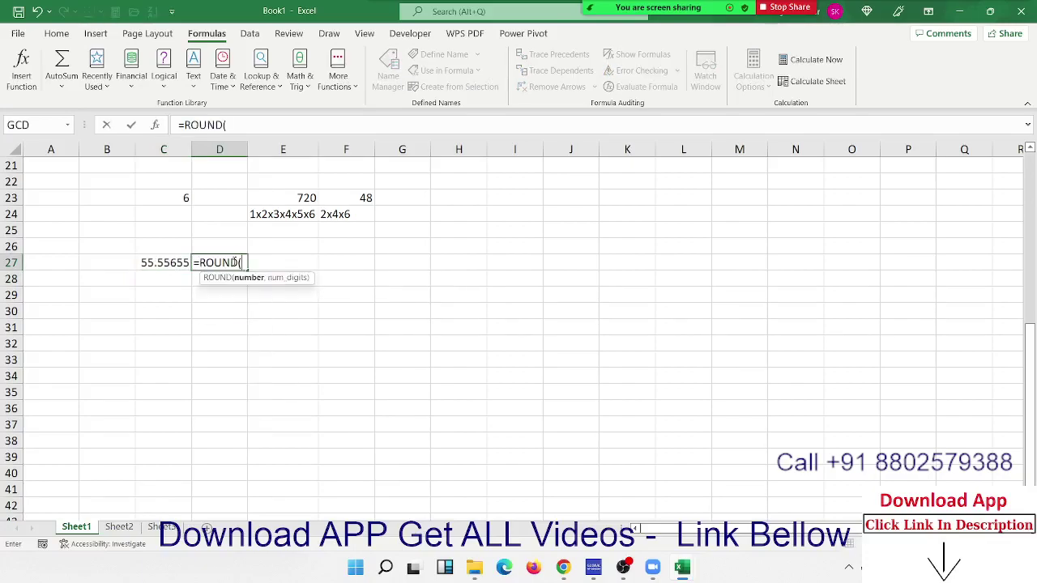
key(Left)
text(,0)
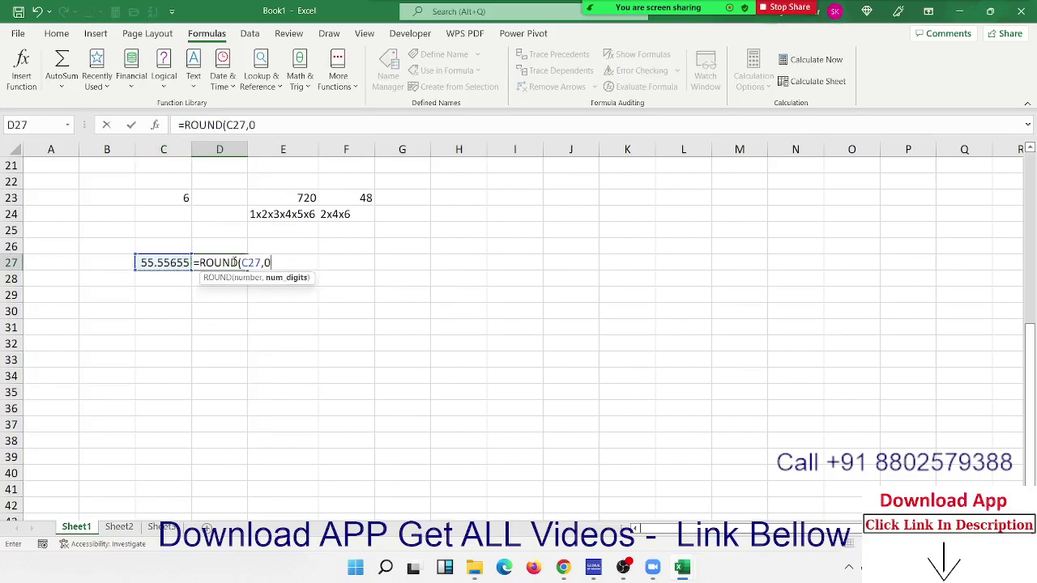
text())
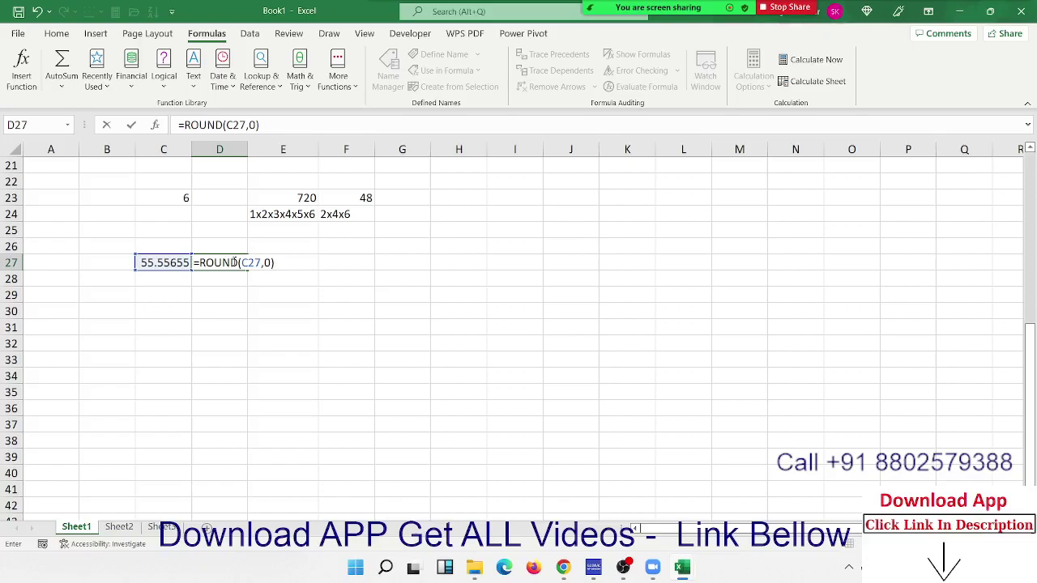
key(Return)
Edit D27 to =ROUND(C27,2) so it shows 55.56
click(235, 261)
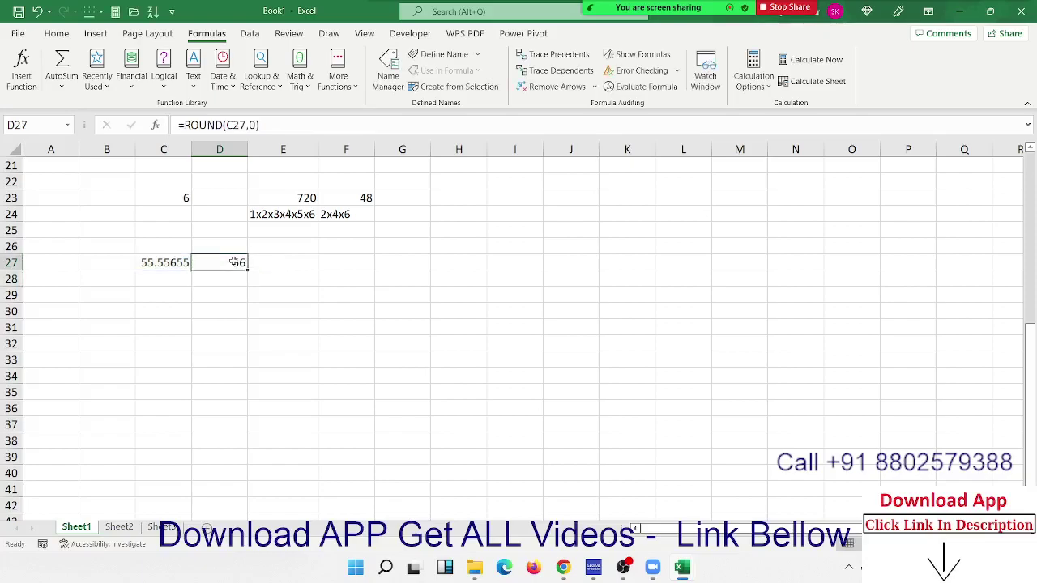
double_click(234, 261)
key(Right)
key(Right)
key(Right)
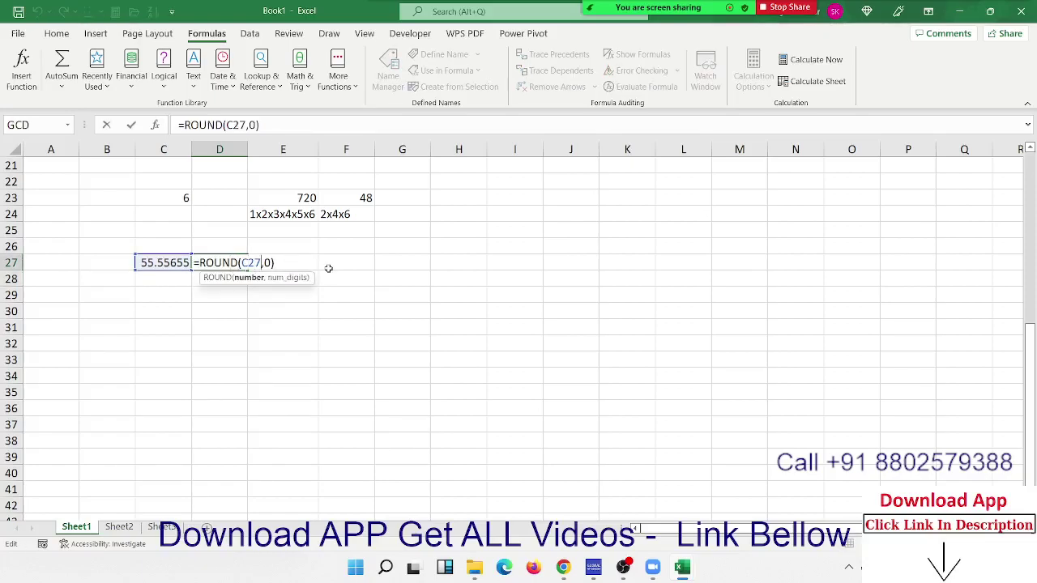
key(Right)
key(Delete)
text(2)
key(Return)
key(Up)
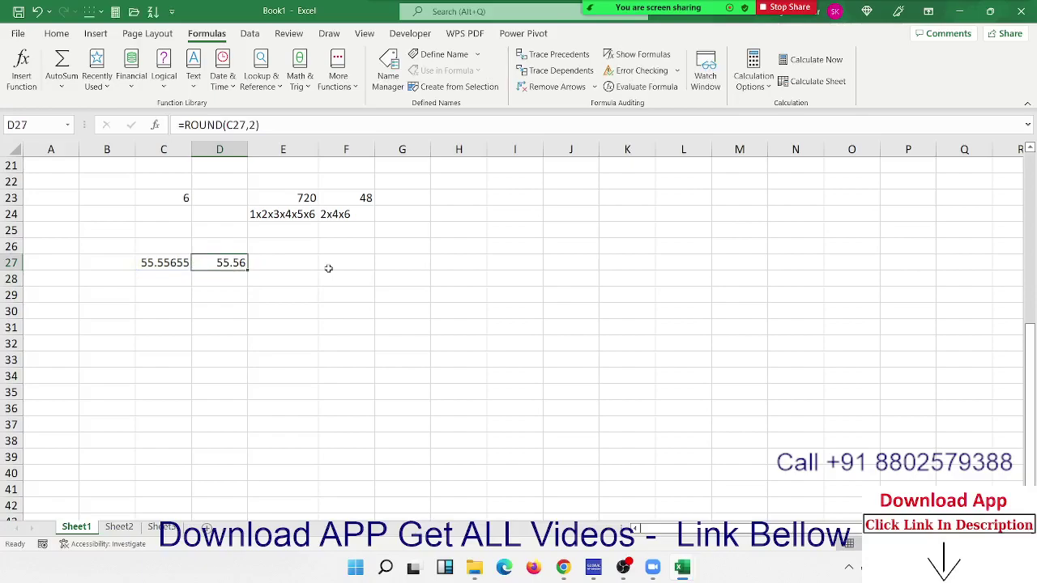
key(Down)
key(Left)
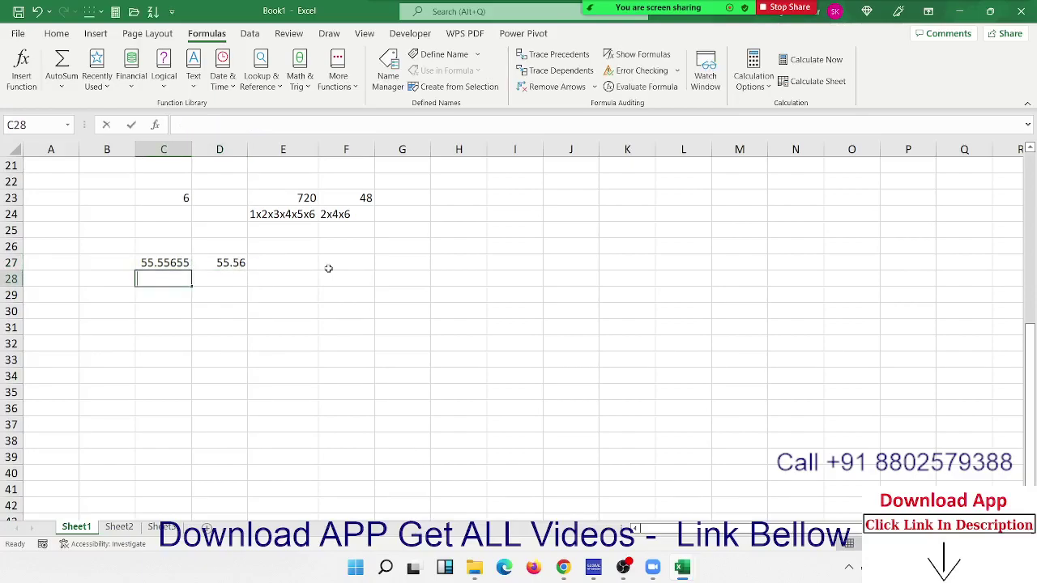
Enter =INT(C27) in C28 to truncate 55.55655 to 55
text(=int)
key(Tab)
key(Up)
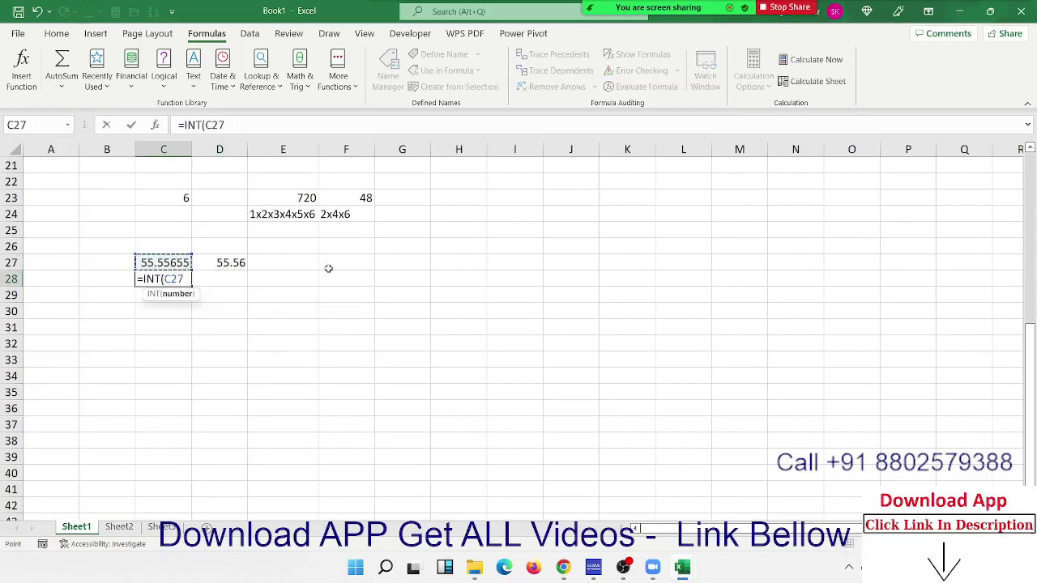
key(Return)
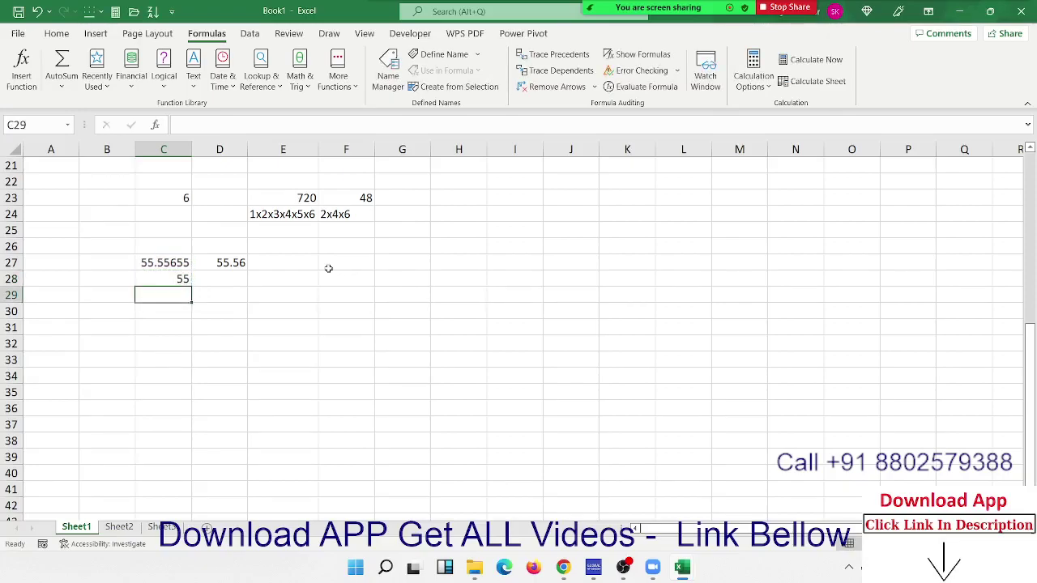
key(Up)
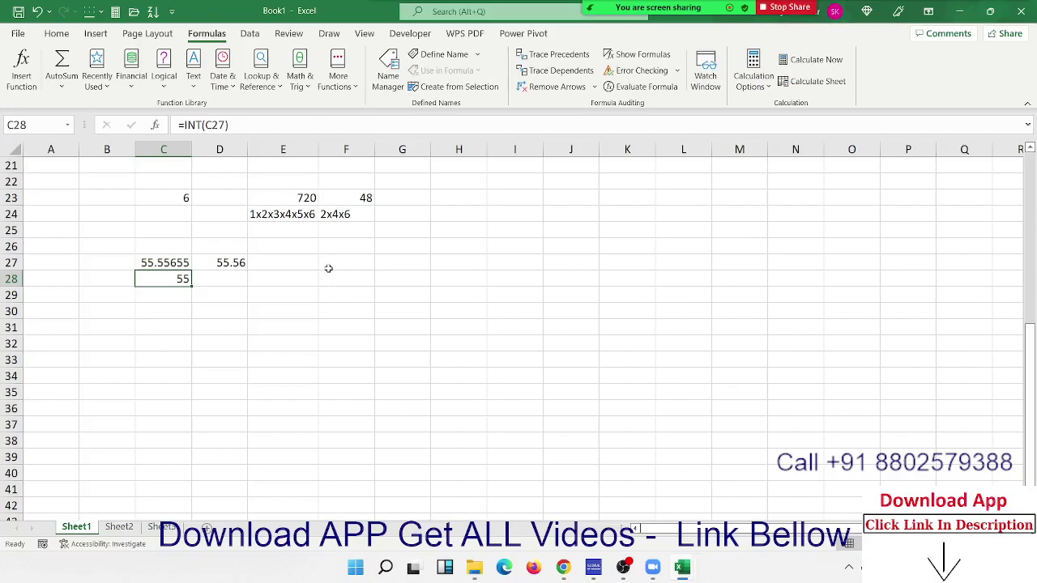
Enter 14 in H28 and 5 in I28
click(475, 274)
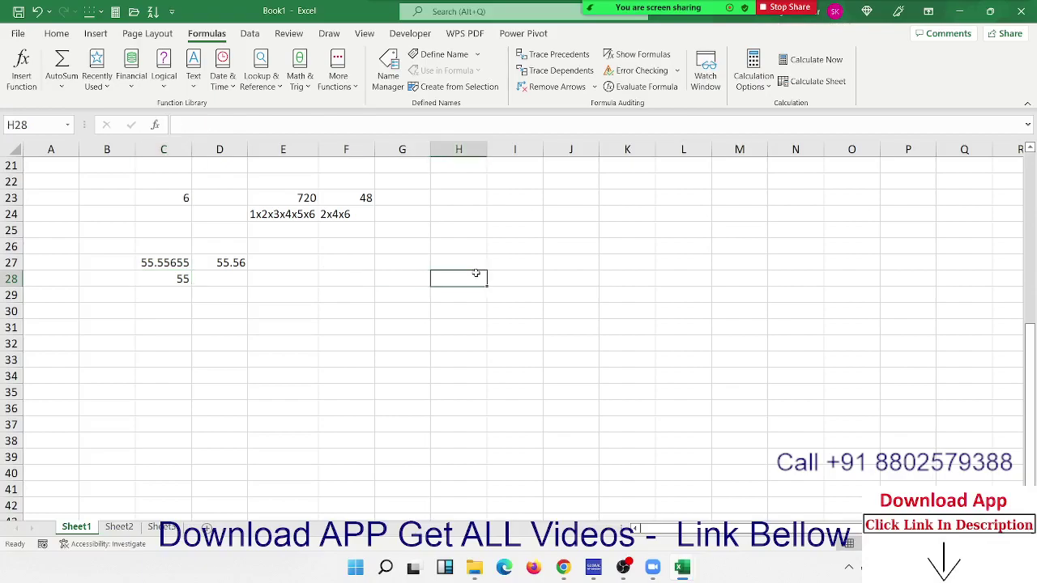
text(14)
key(Tab)
text(5)
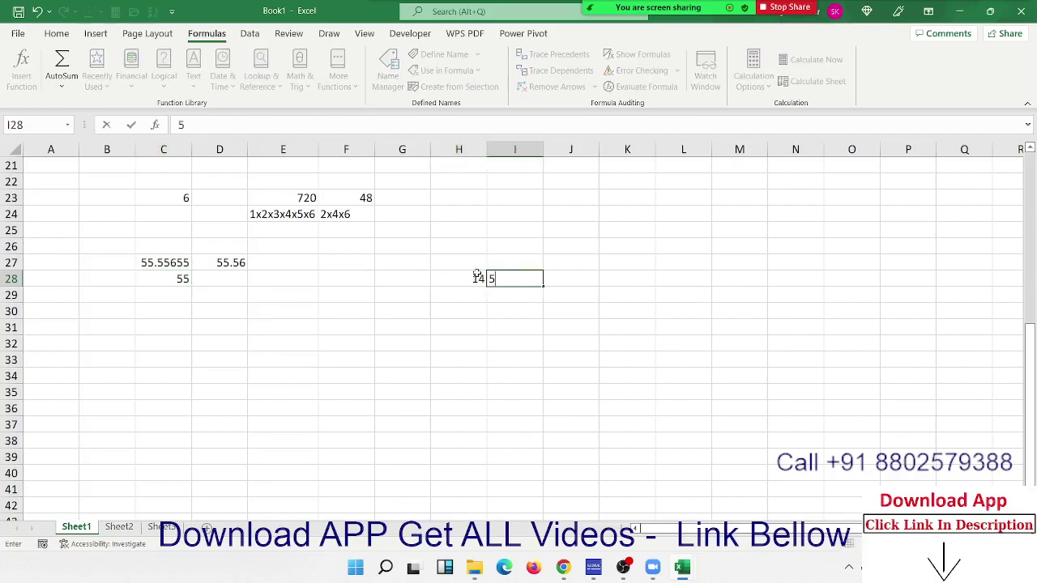
key(Tab)
Enter =MOD(H28,I28) in J28 so it returns the remainder 4
text(=mod)
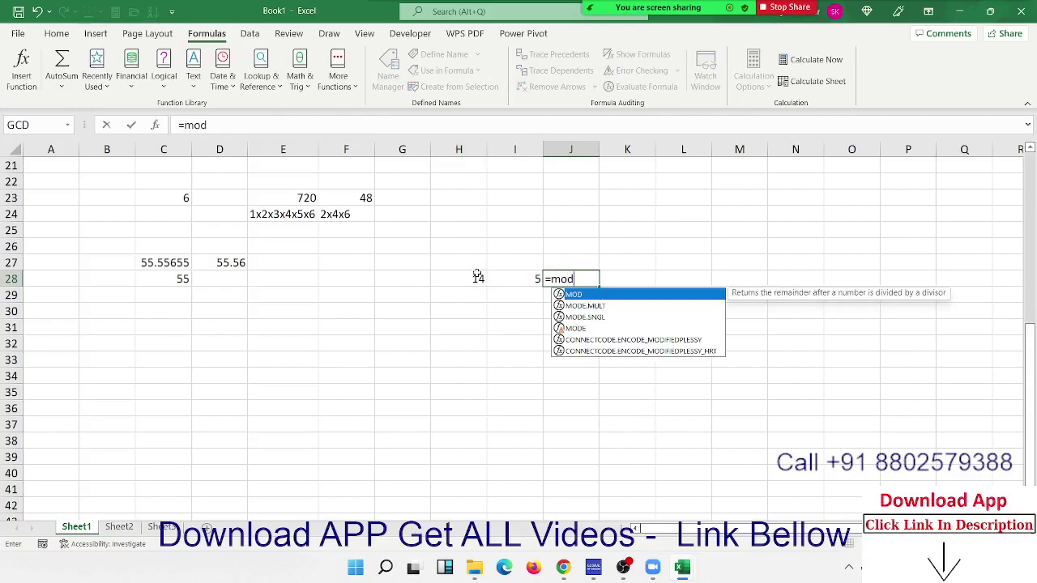
key(Tab)
key(Left)
key(Left)
text(,)
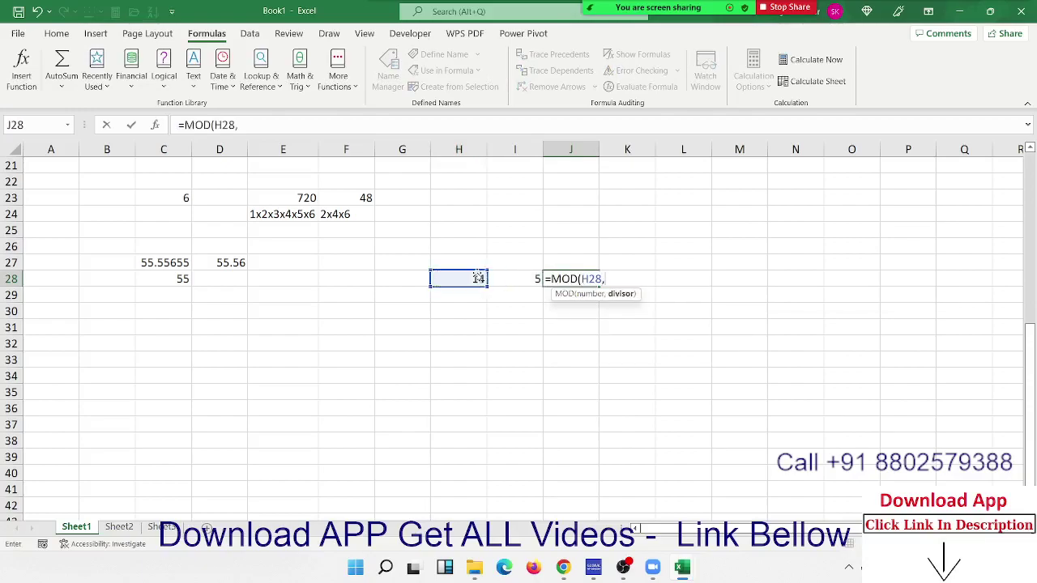
key(Left)
key(Return)
key(Up)
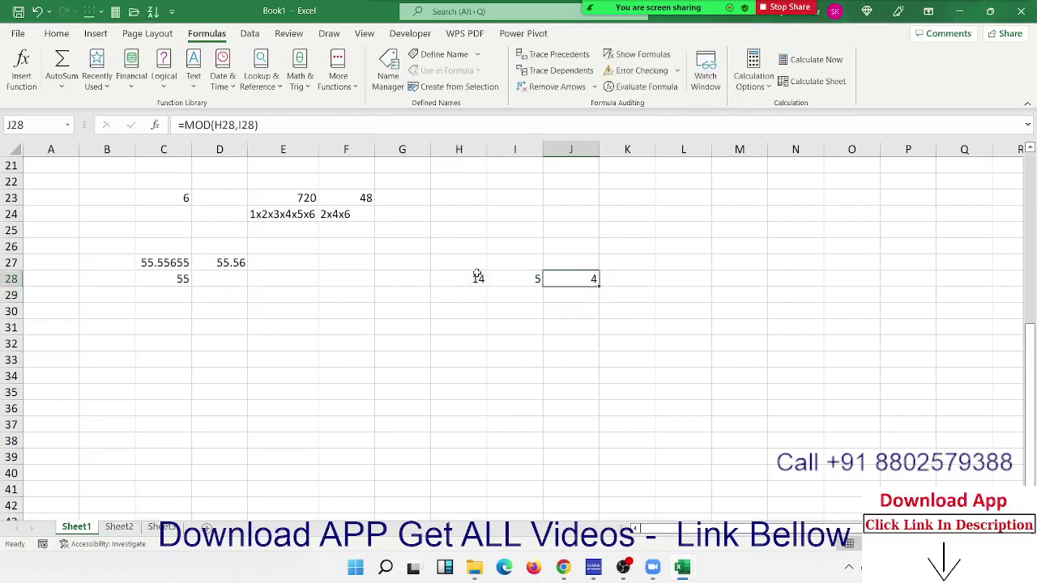
mouse_move(828, 18)
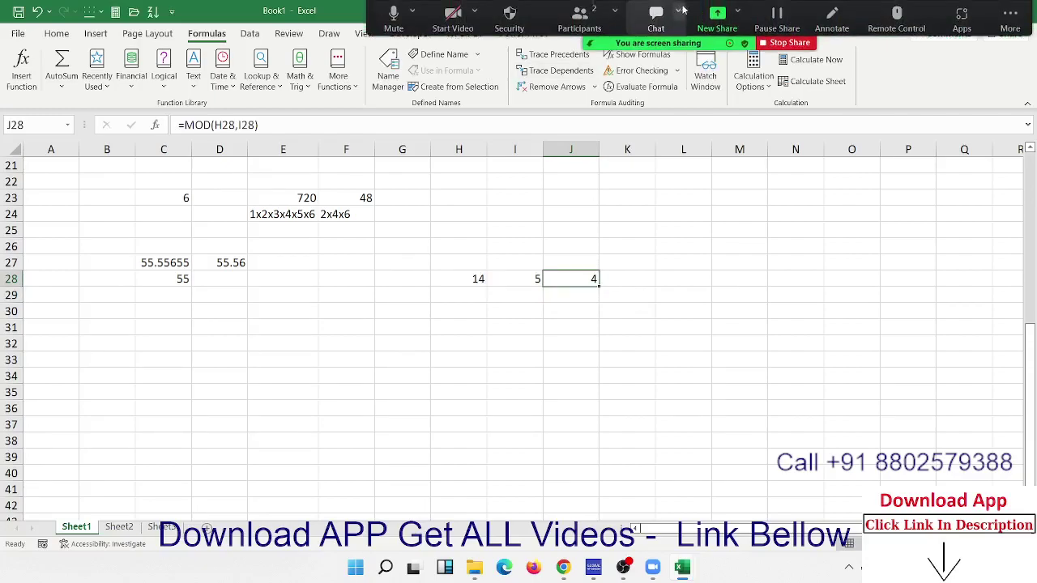
Start Zoom annotation and draw the division bracket with dividend 14 and divisor 5
click(827, 17)
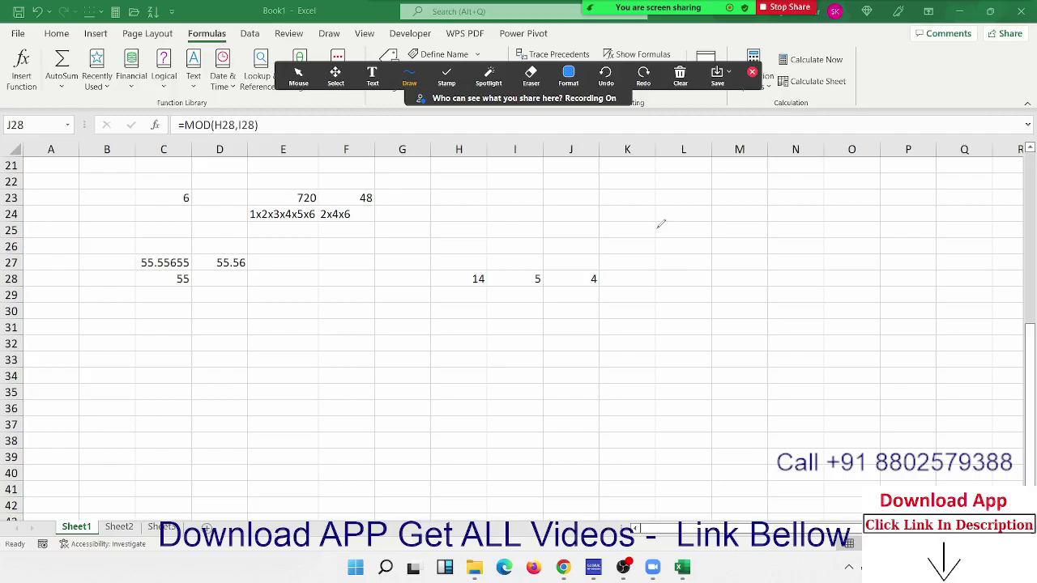
drag(638, 187, 651, 279)
drag(813, 177, 859, 256)
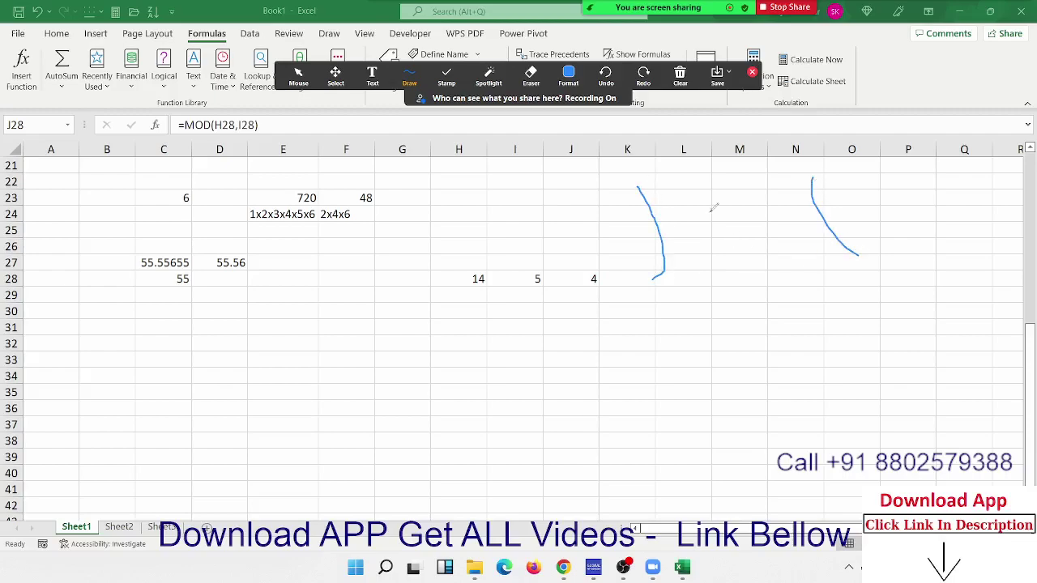
mouse_move(704, 204)
mouse_down()
mouse_move(719, 237)
mouse_move(769, 230)
mouse_up()
mouse_move(600, 218)
mouse_down()
mouse_move(634, 208)
mouse_move(609, 261)
mouse_up()
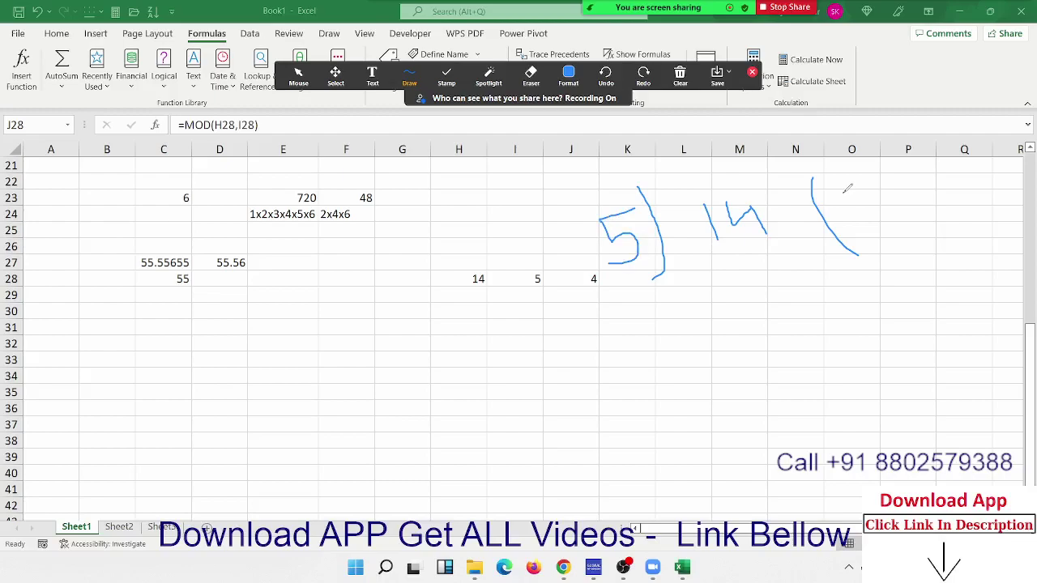
drag(842, 193, 905, 212)
Write quotient 2, subtract 10, and circle the remainder 4, then stop annotating
drag(723, 240, 744, 286)
mouse_move(764, 242)
mouse_down()
mouse_move(789, 269)
mouse_move(767, 245)
mouse_up()
drag(692, 320, 855, 274)
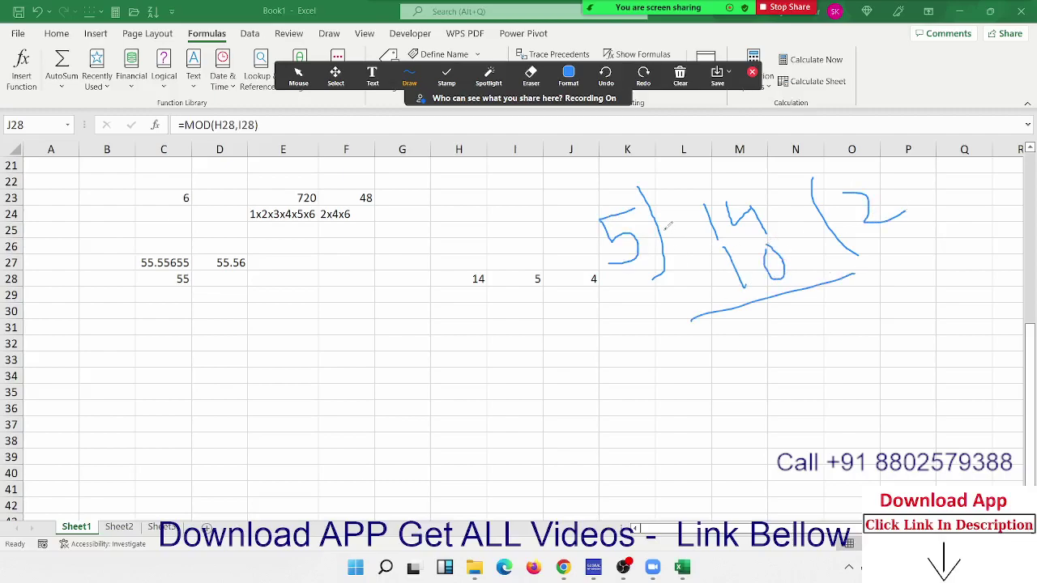
mouse_move(741, 317)
mouse_down()
mouse_move(763, 339)
mouse_move(756, 321)
mouse_move(745, 348)
mouse_up()
mouse_move(806, 300)
mouse_down()
mouse_move(827, 301)
mouse_move(845, 330)
mouse_up()
mouse_move(812, 289)
mouse_down()
mouse_move(839, 356)
mouse_move(812, 287)
mouse_up()
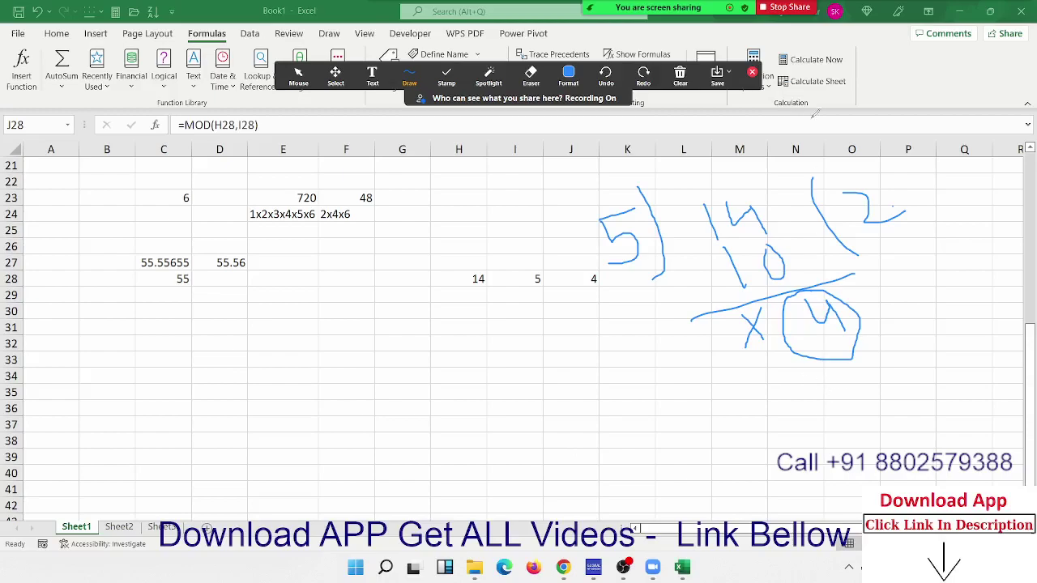
click(752, 73)
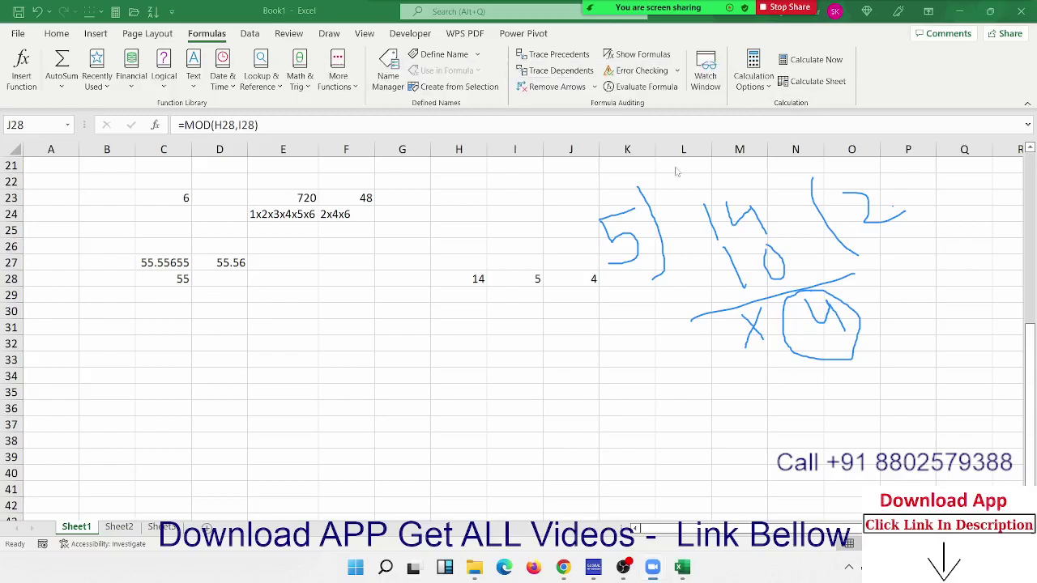
Inspect J28's MOD formula, then switch to the empty Sheet3
double_click(581, 278)
key(ctrl+Return)
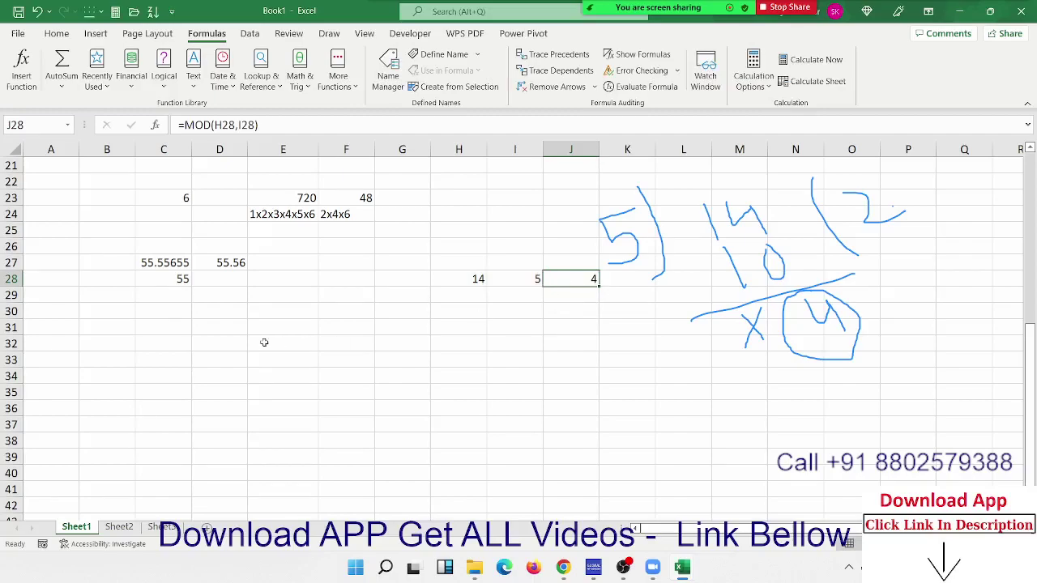
click(308, 298)
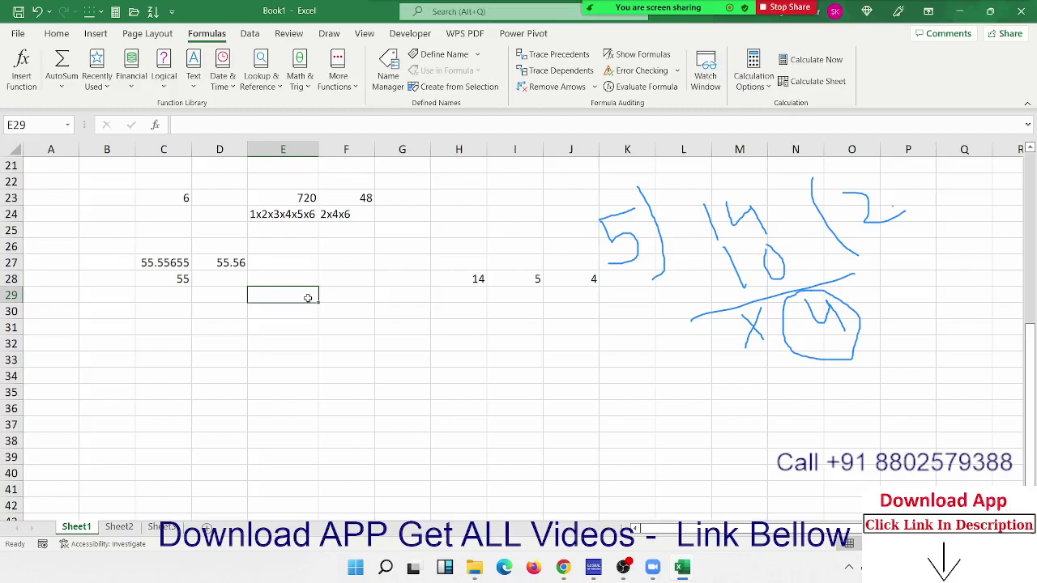
click(132, 528)
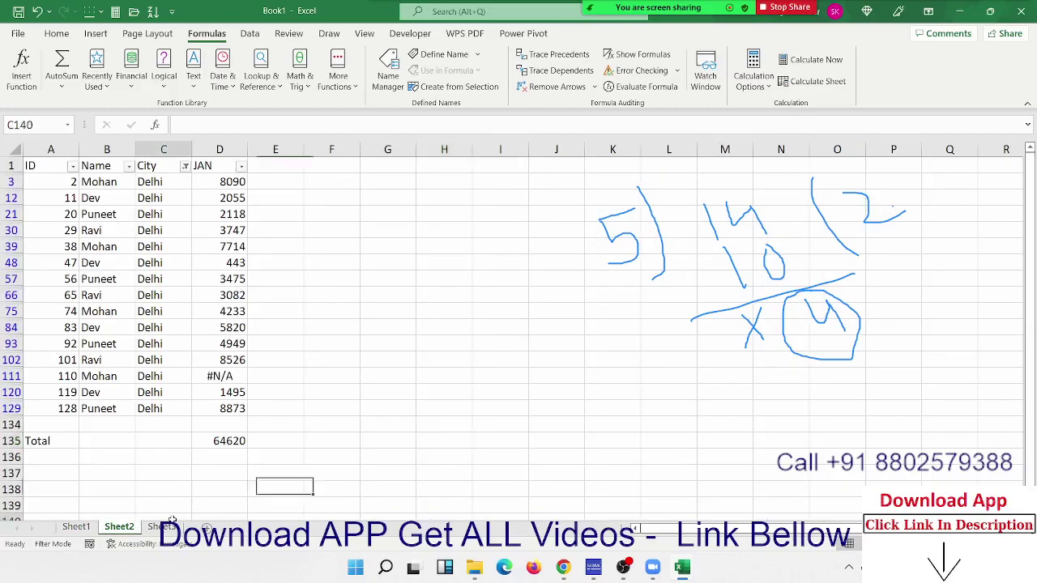
click(170, 528)
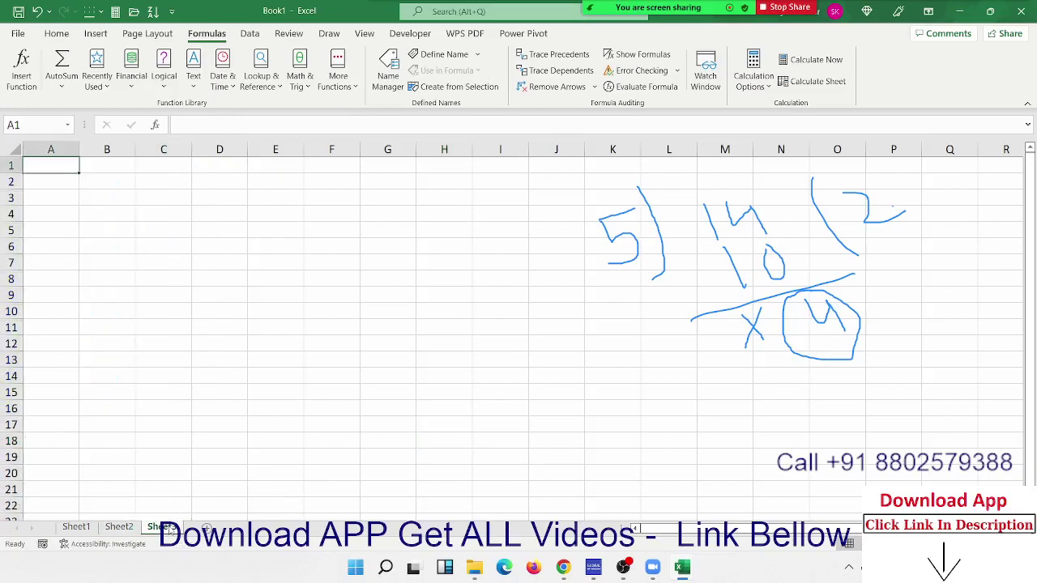
Enter the labels Name, City and Amt in A1:A3
text(Name)
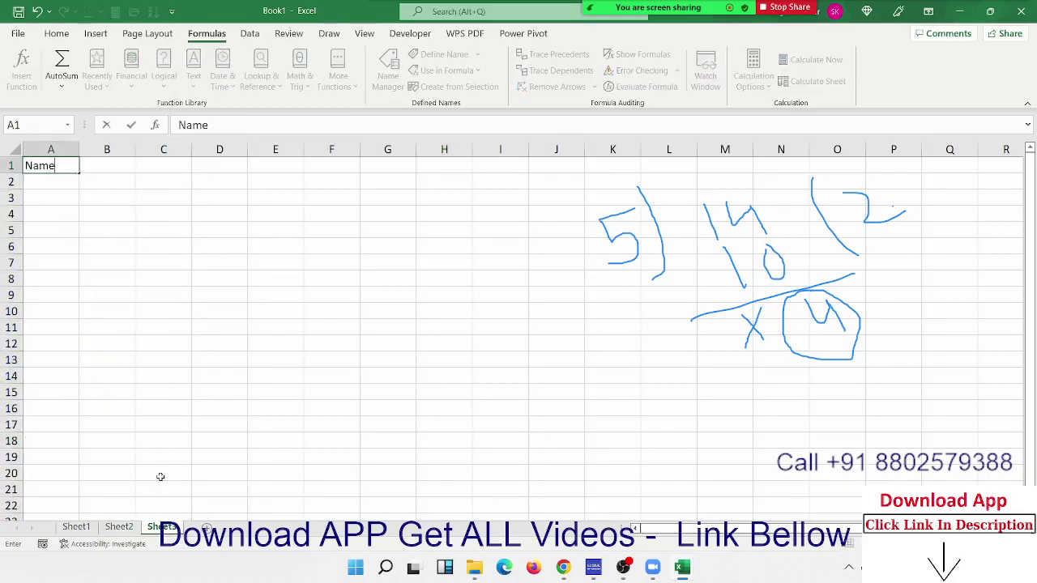
key(Return)
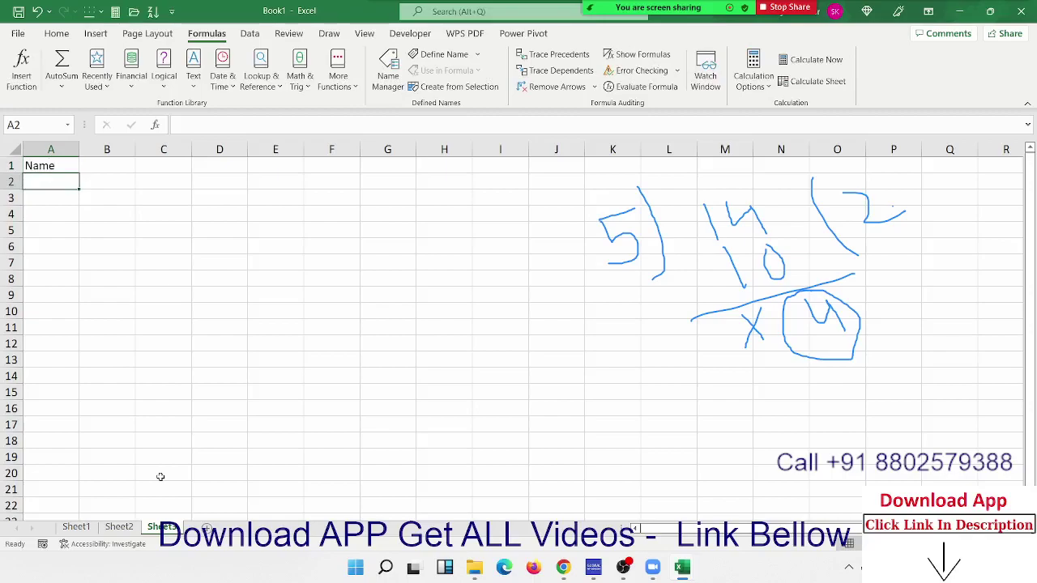
text(City)
key(Return)
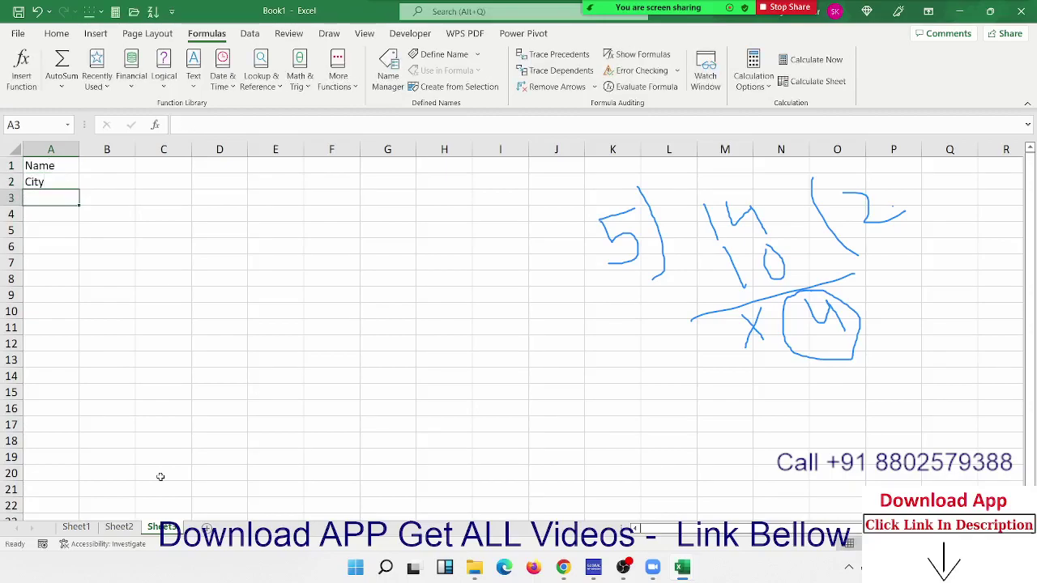
text(Amt)
key(ctrl+Return)
Copy the three labels into A4:A6 and change the last one to Price
key(Up)
key(Up)
key(shift+Down)
key(shift+Down)
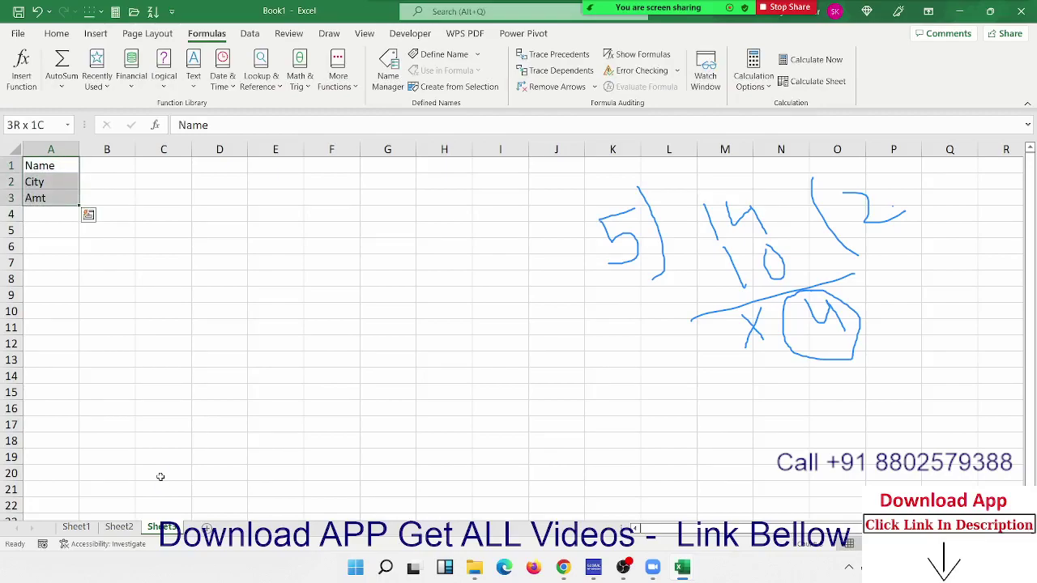
key(ctrl+c)
key(Down)
key(Down)
key(Down)
key(ctrl+v)
key(Down)
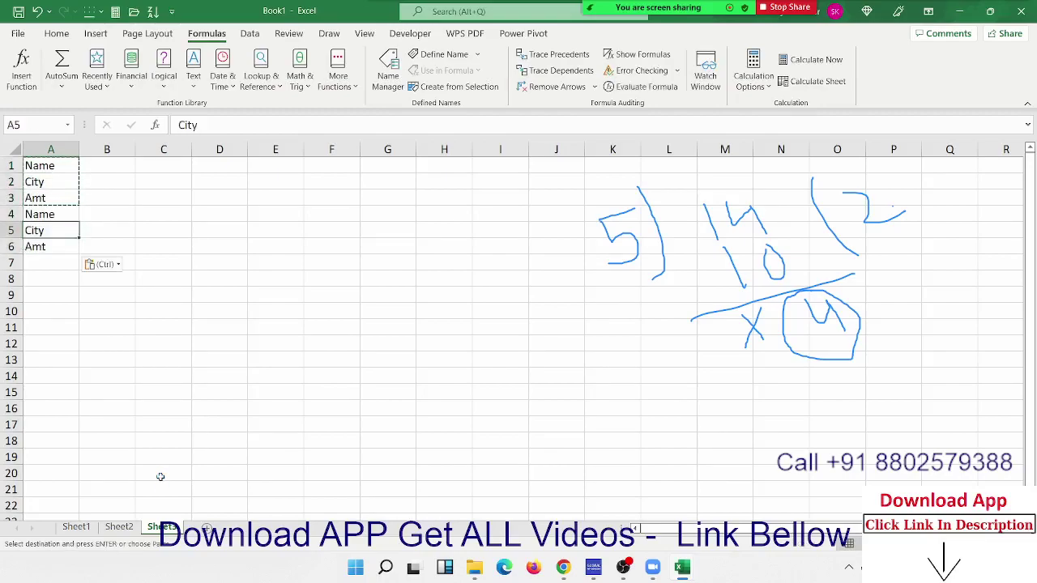
key(Down)
text(Price)
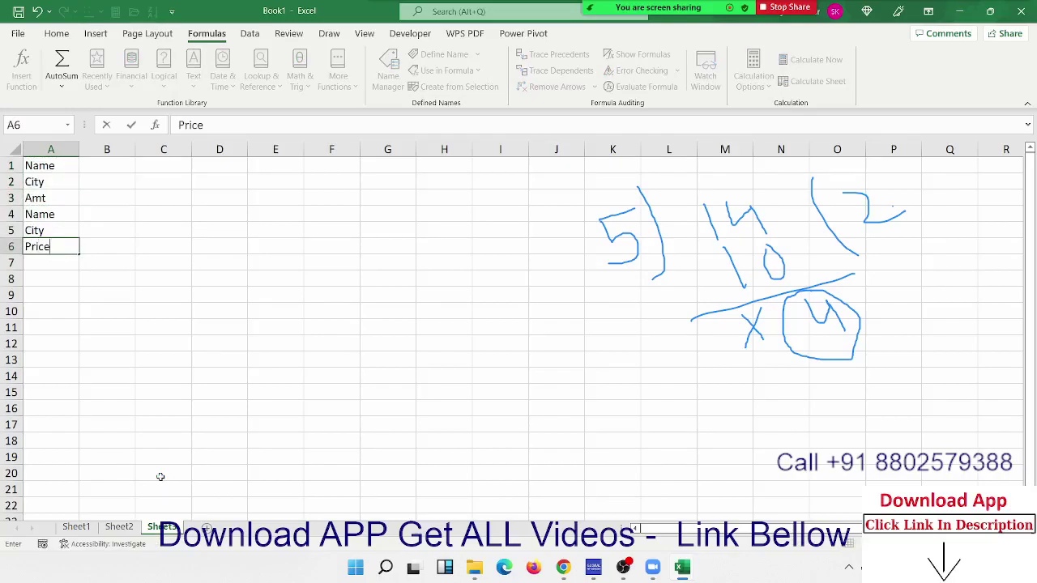
key(Return)
Copy the second block into A7:A9 and change its last label to RS
key(Up)
key(Up)
key(Up)
key(shift+Down)
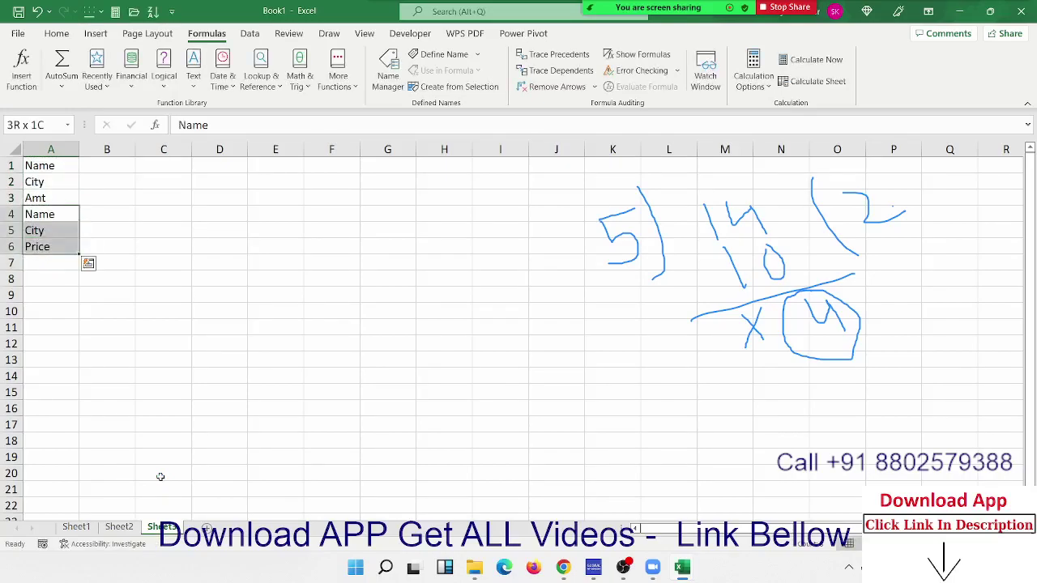
key(ctrl+c)
key(Down)
key(ctrl+v)
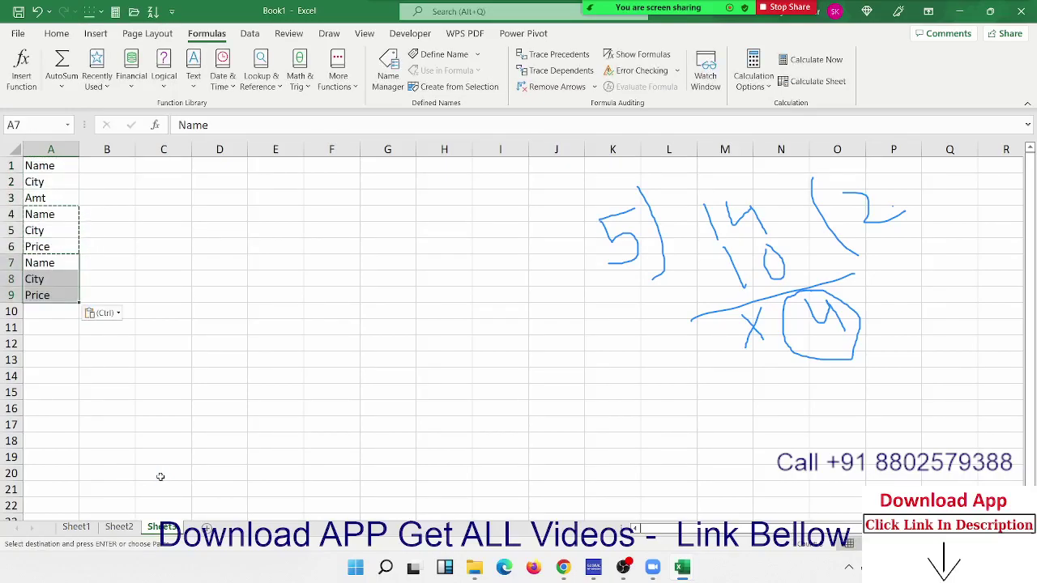
key(Escape)
key(Down)
key(Down)
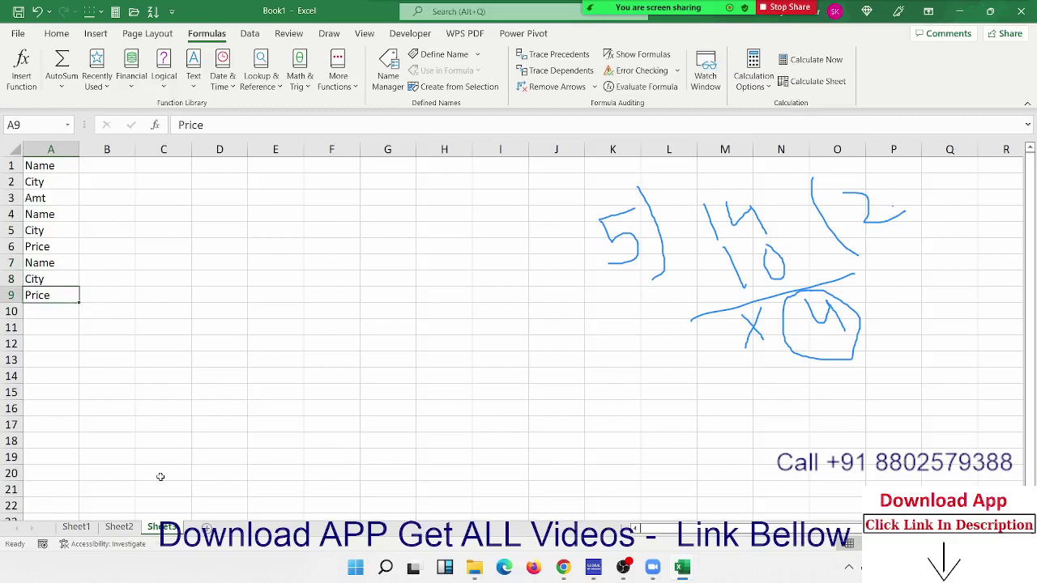
text(RS)
key(Return)
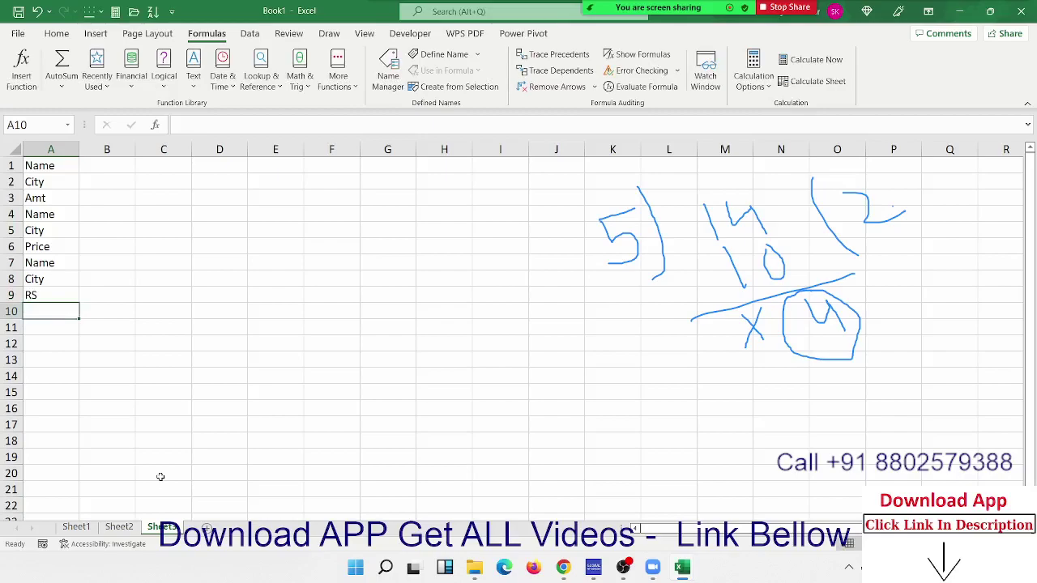
key(Up)
key(Up)
key(Up)
key(Up)
key(Up)
key(Up)
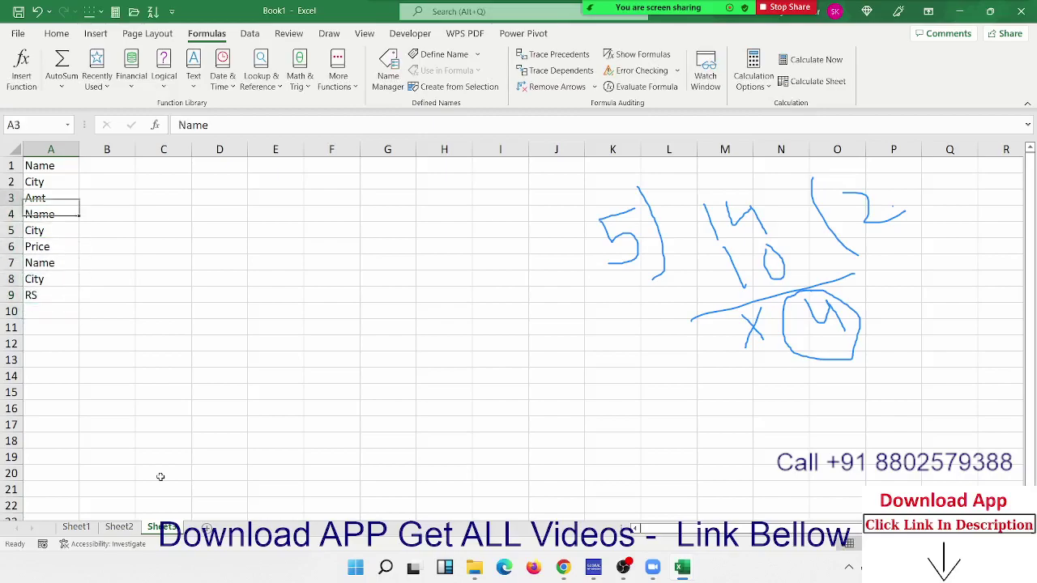
key(Up)
key(Up)
key(Up)
key(Right)
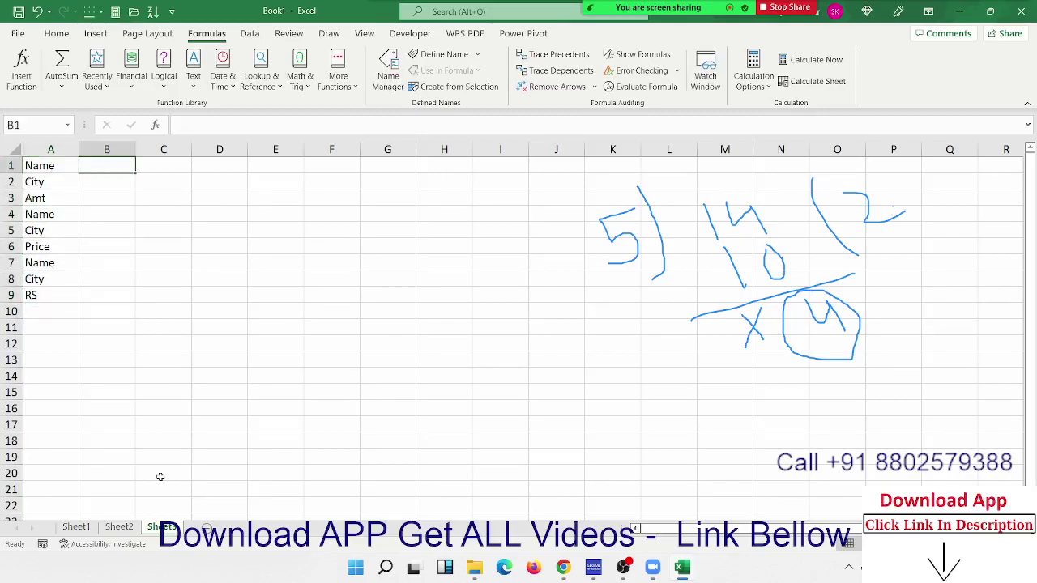
Enter a person's name, Pune and 500 in B1:B3
text(Puja)
key(Return)
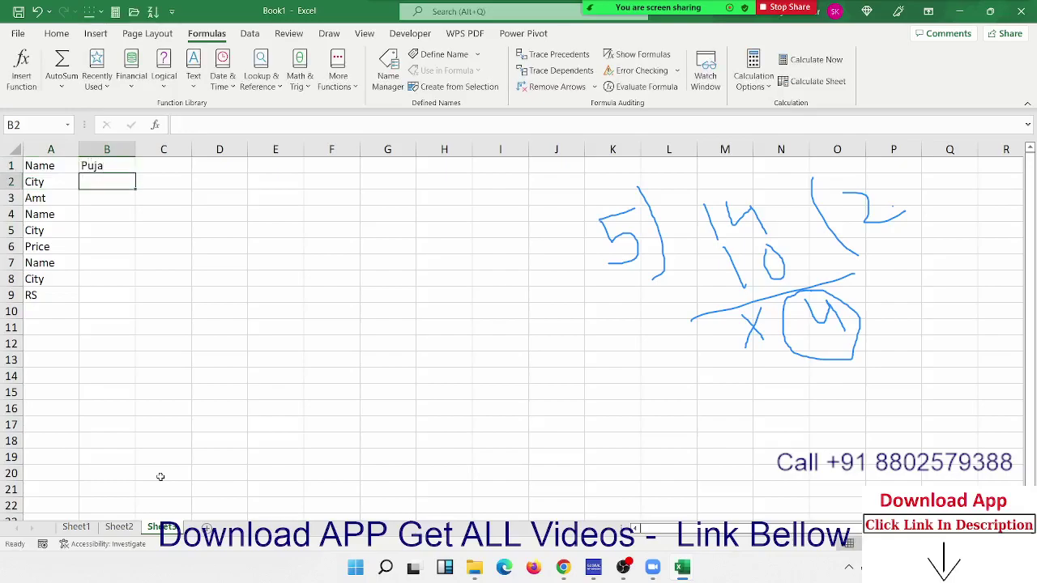
key(F2)
text(Pune)
key(Return)
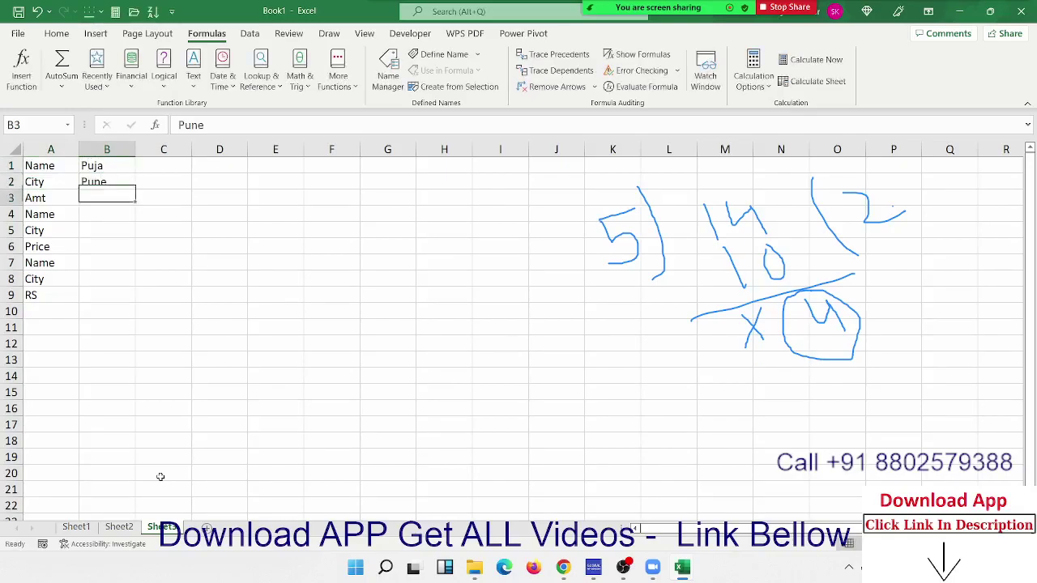
text(500)
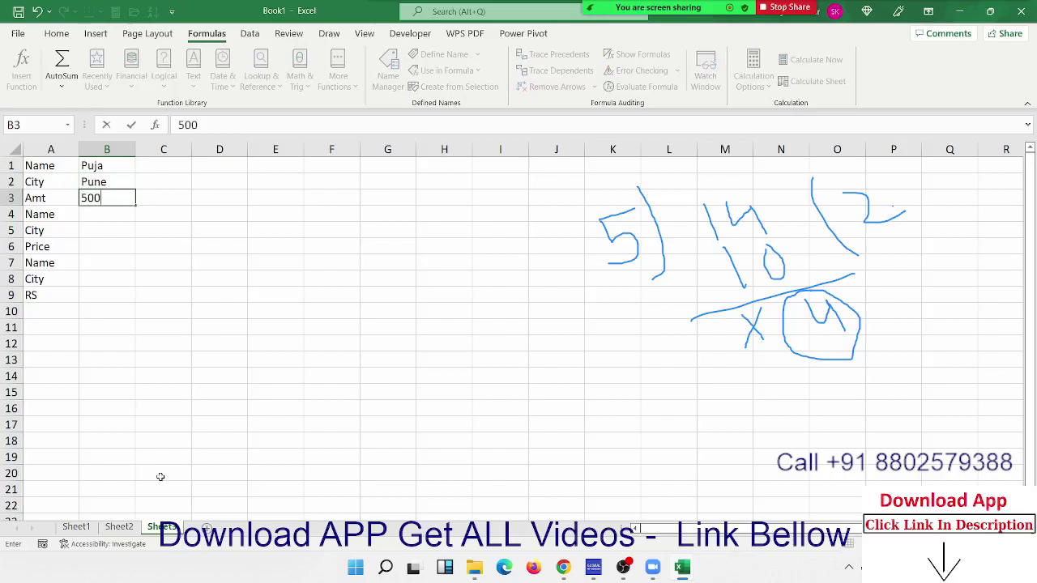
key(Return)
Enter a second name in B4, Jaipur in B5 and 600 in B6
text(Moh)
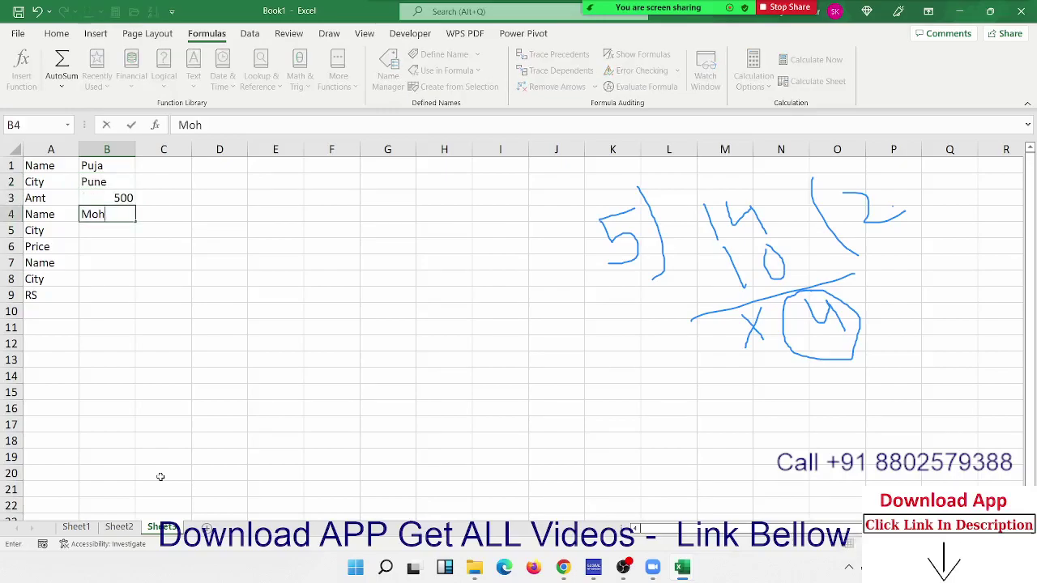
text(an)
key(Return)
key(Return)
key(Up)
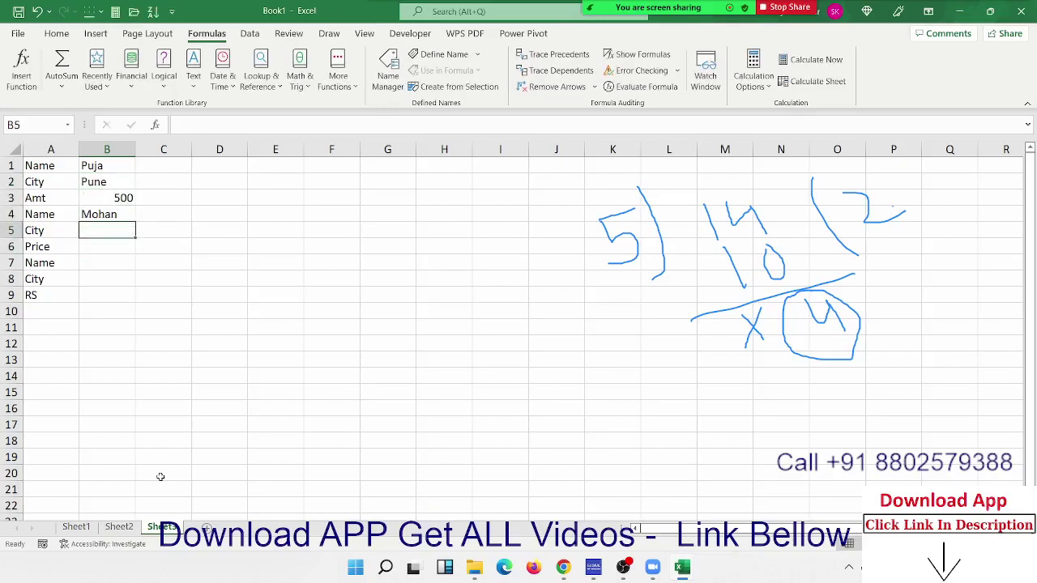
text(JA)
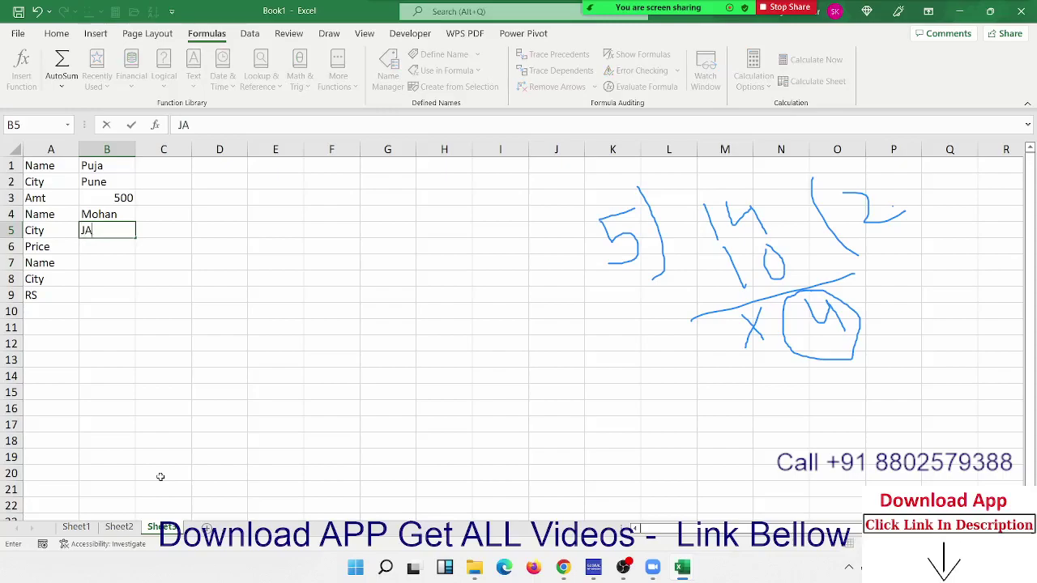
text(ipur)
key(Return)
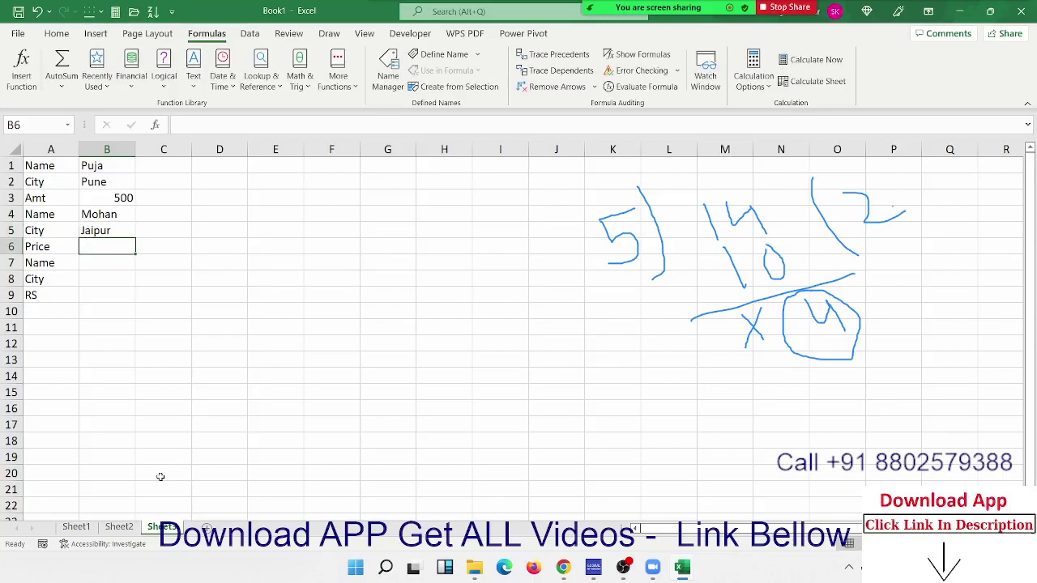
text(600)
key(Return)
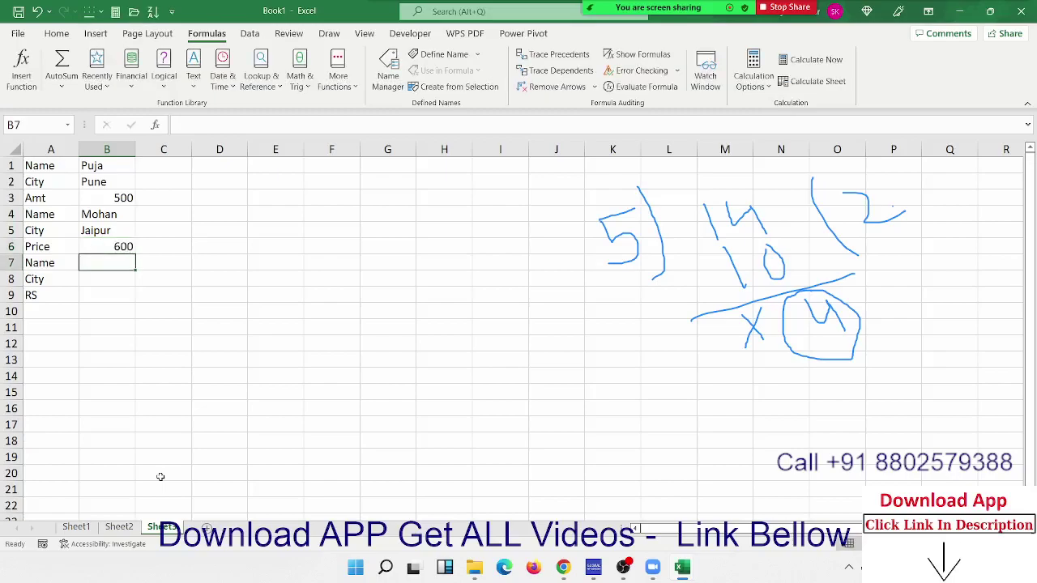
Enter a third name in B7, Kanpur in B8 and 700 in B9
text(Kavi)
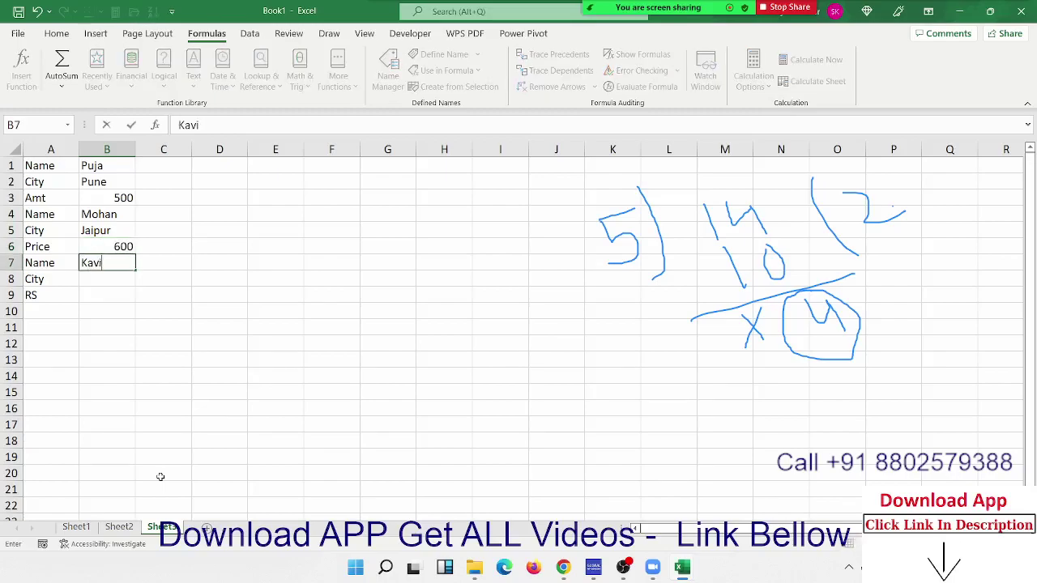
key(Return)
text(K)
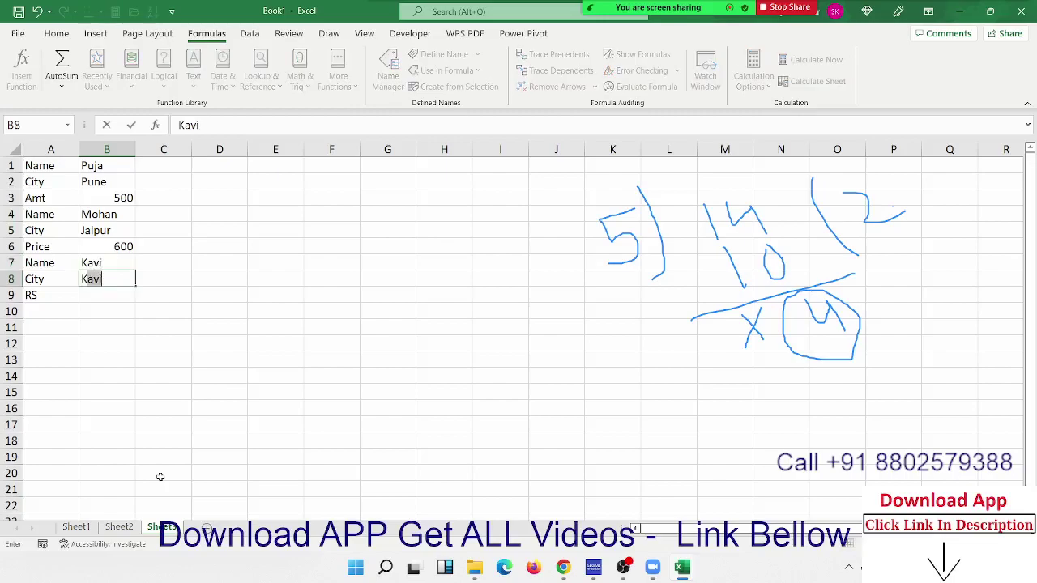
text(anpur)
key(Return)
text(700)
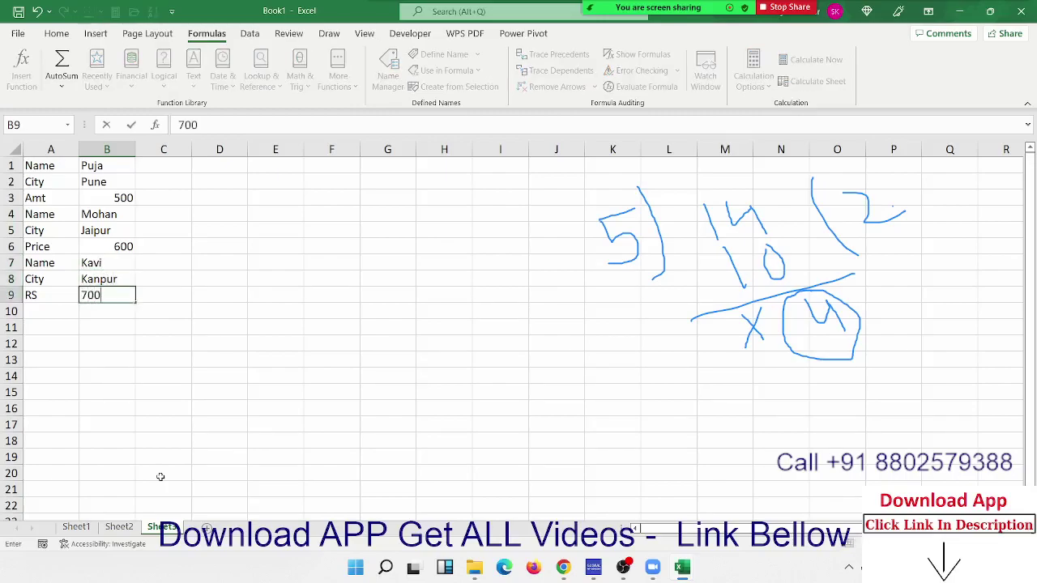
key(Tab)
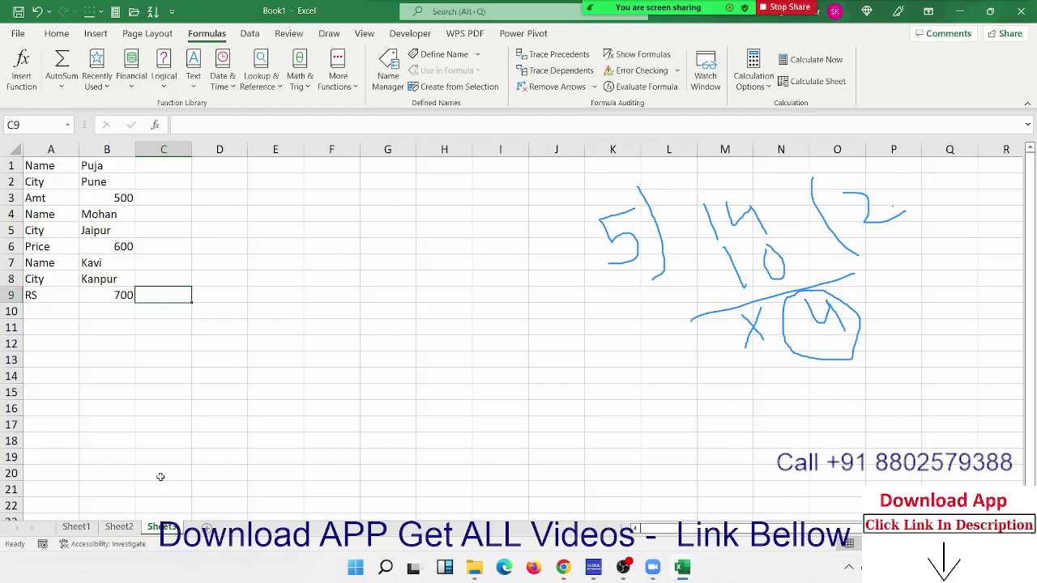
key(Left)
key(Left)
key(Right)
key(Right)
key(Right)
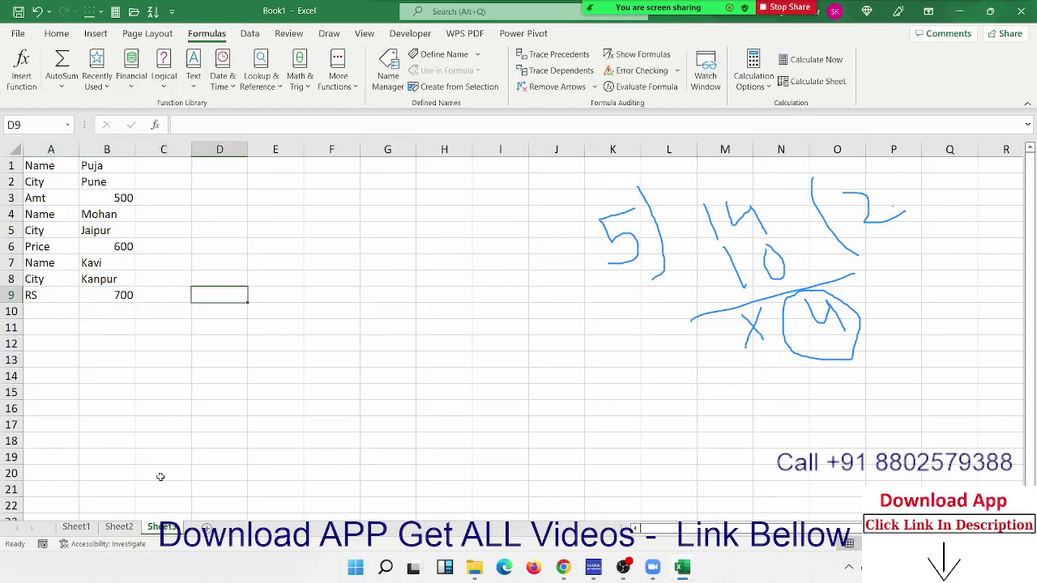
key(Left)
key(Left)
key(Left)
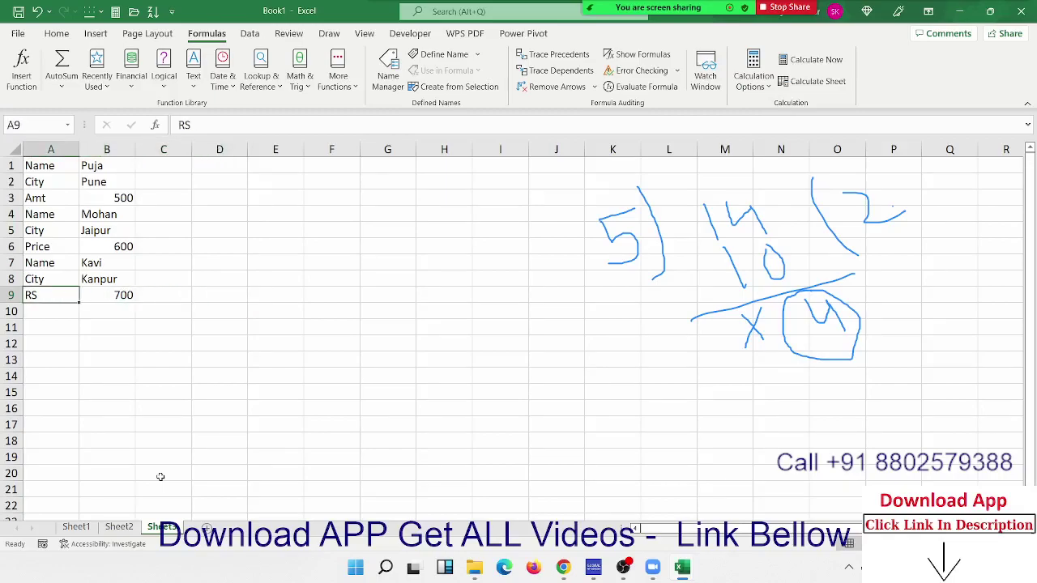
key(Up)
key(Up)
key(Up)
key(Up)
key(Up)
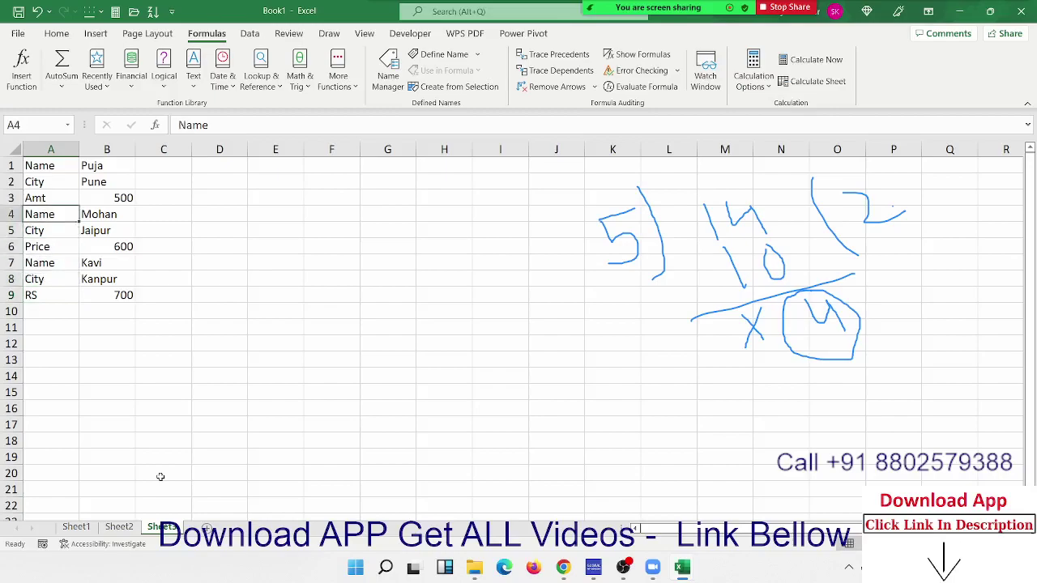
key(Up)
key(Right)
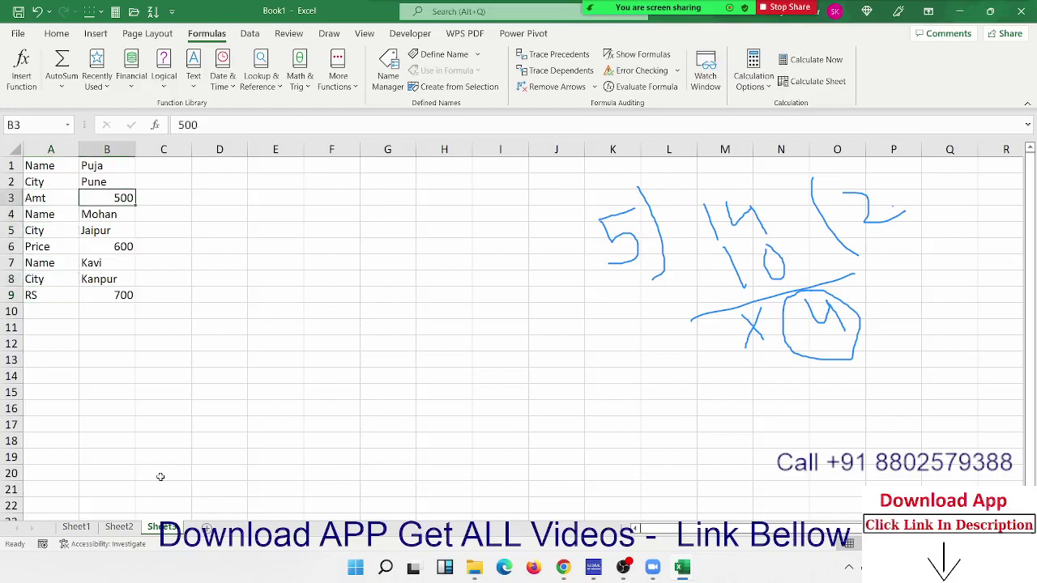
key(Left)
key(Down)
key(Down)
key(Down)
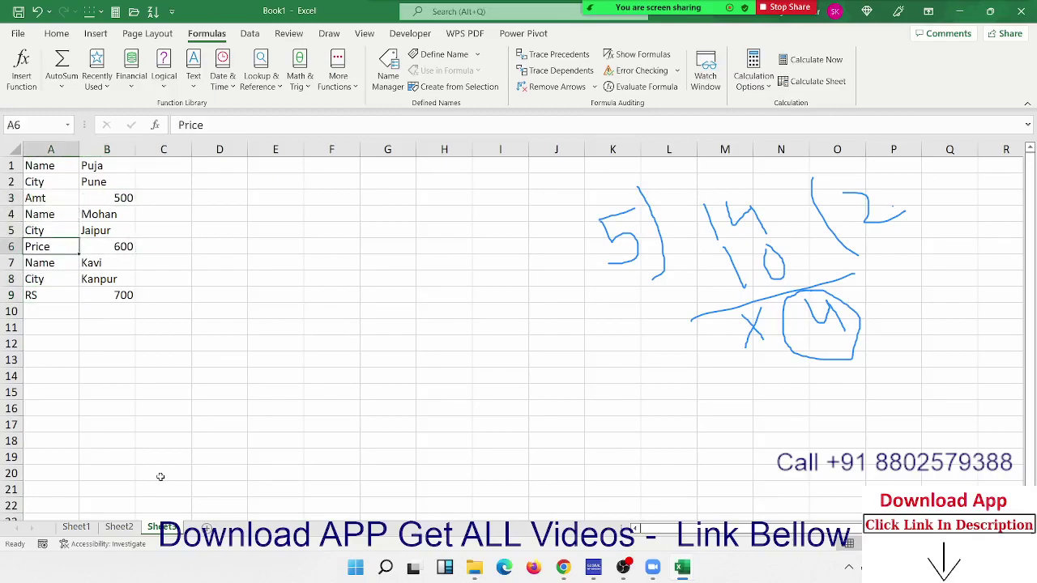
key(Down)
key(Down)
key(Down)
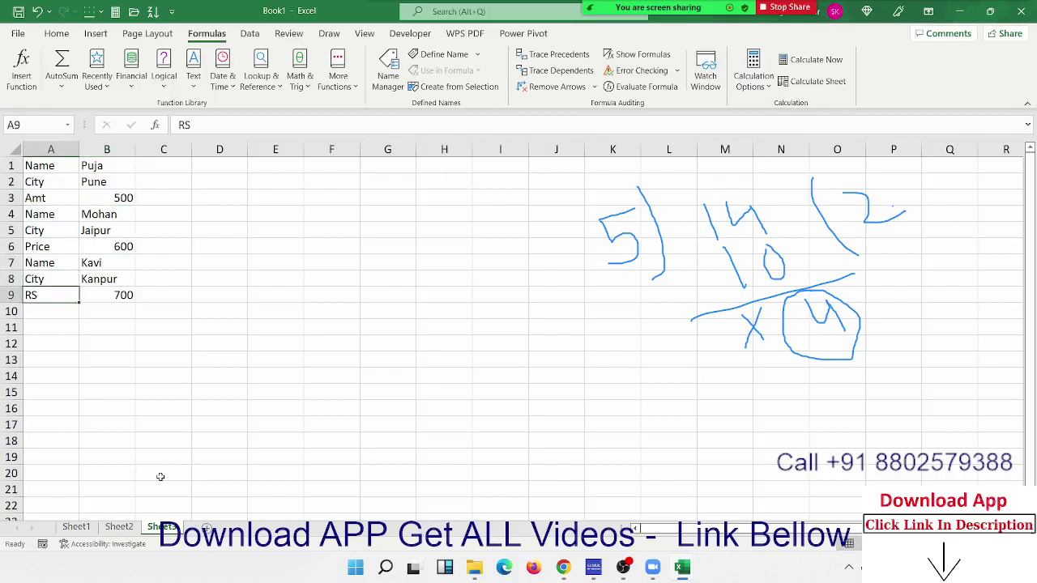
key(Right)
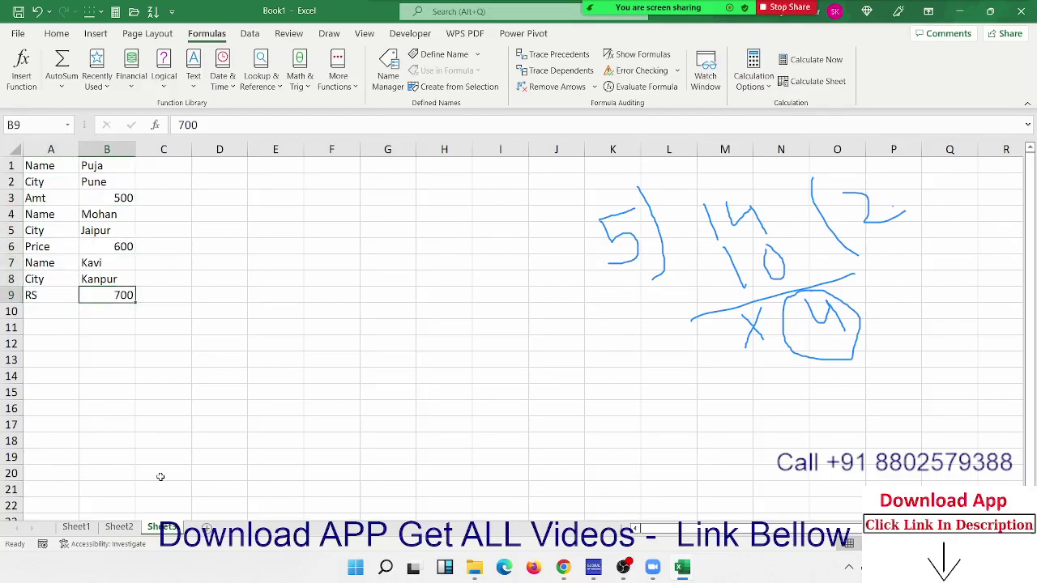
key(Up)
key(Up)
key(Up)
key(Up)
key(Down)
key(Down)
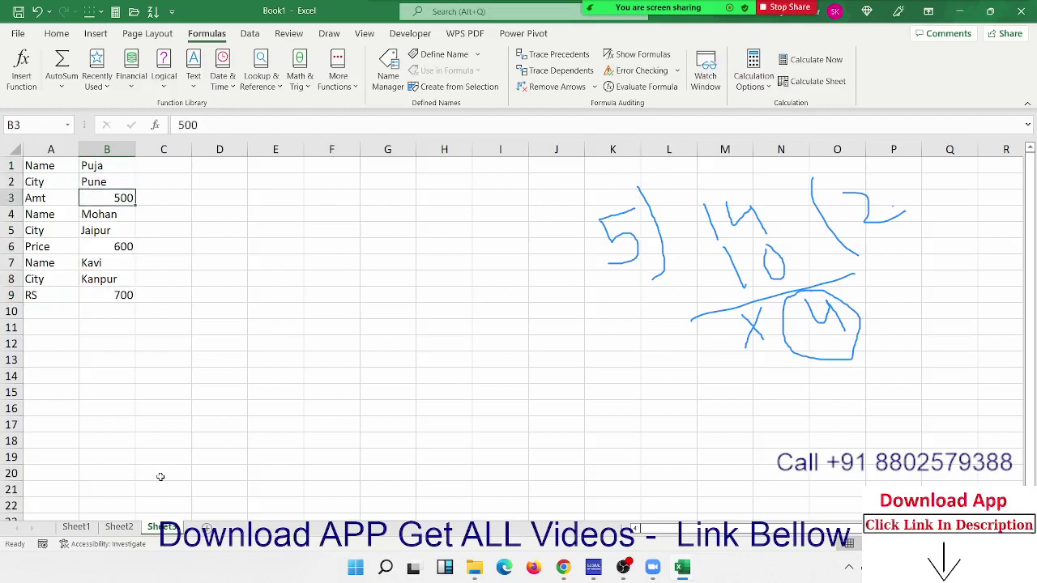
key(Down)
key(Down)
key(Down)
key(Down)
key(Down)
key(Down)
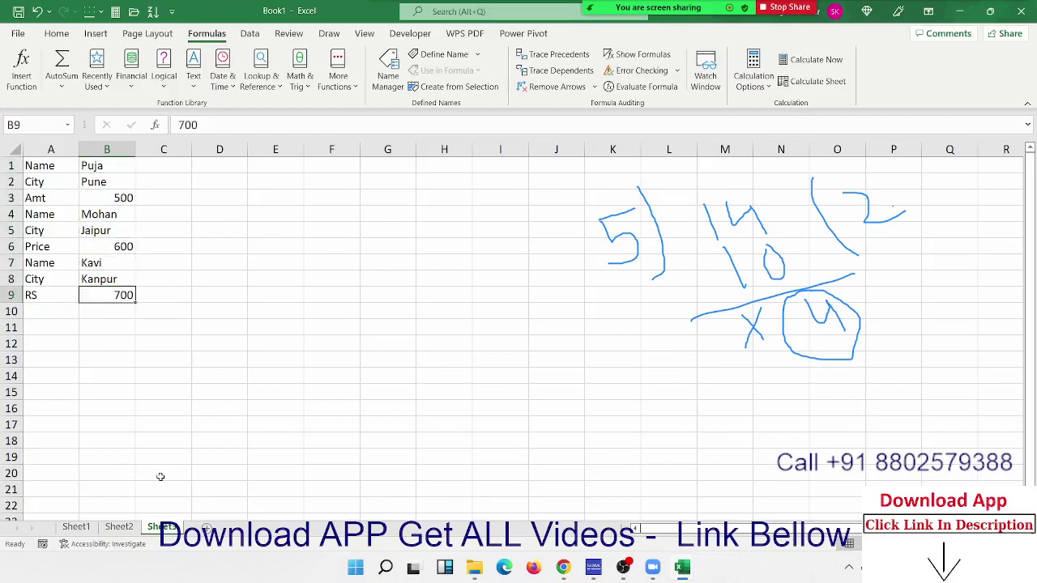
key(Up)
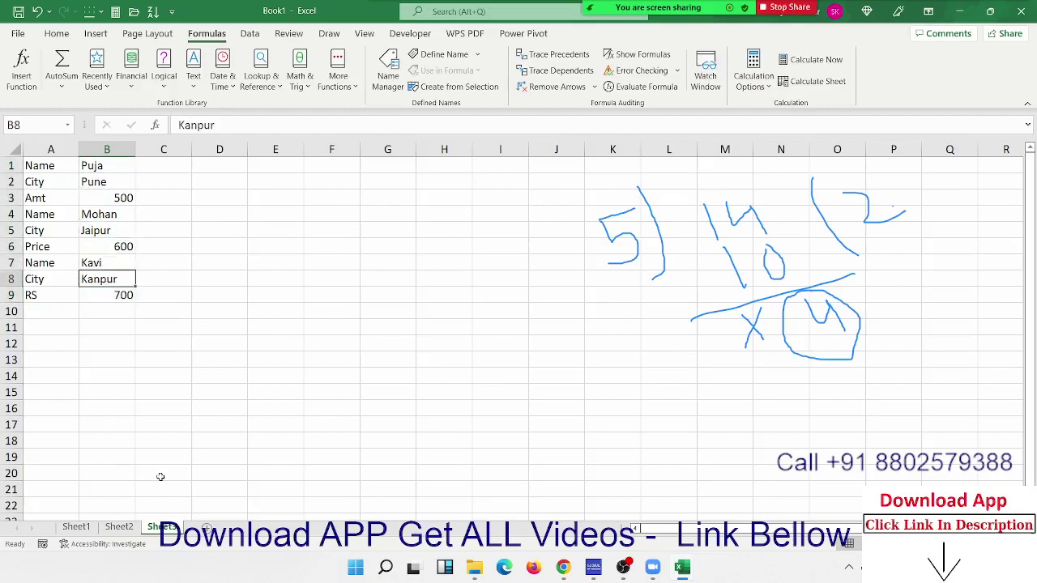
key(Up)
key(Up)
key(Up)
key(Up)
key(Up)
key(Up)
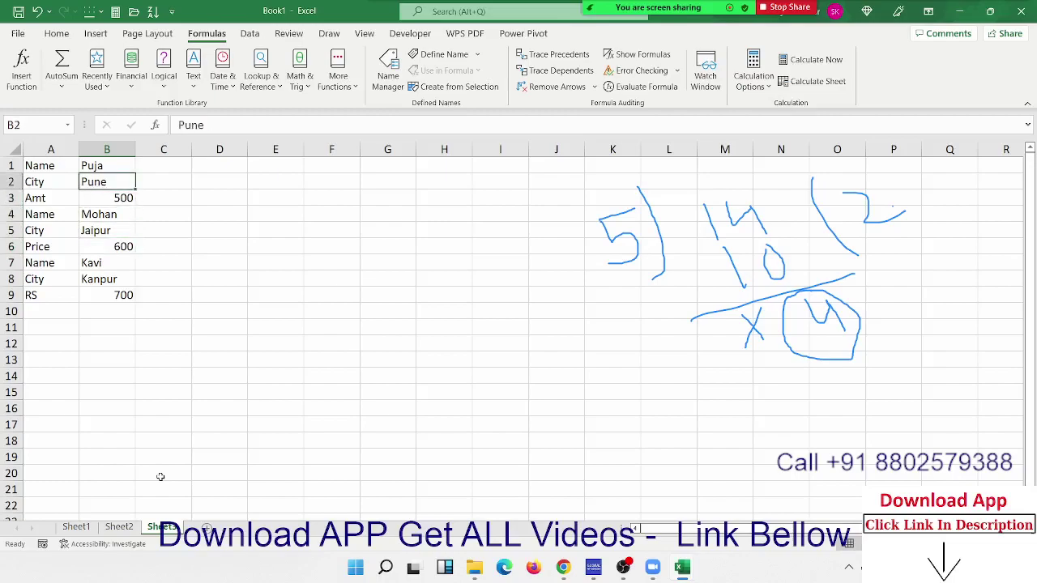
key(Up)
key(super)
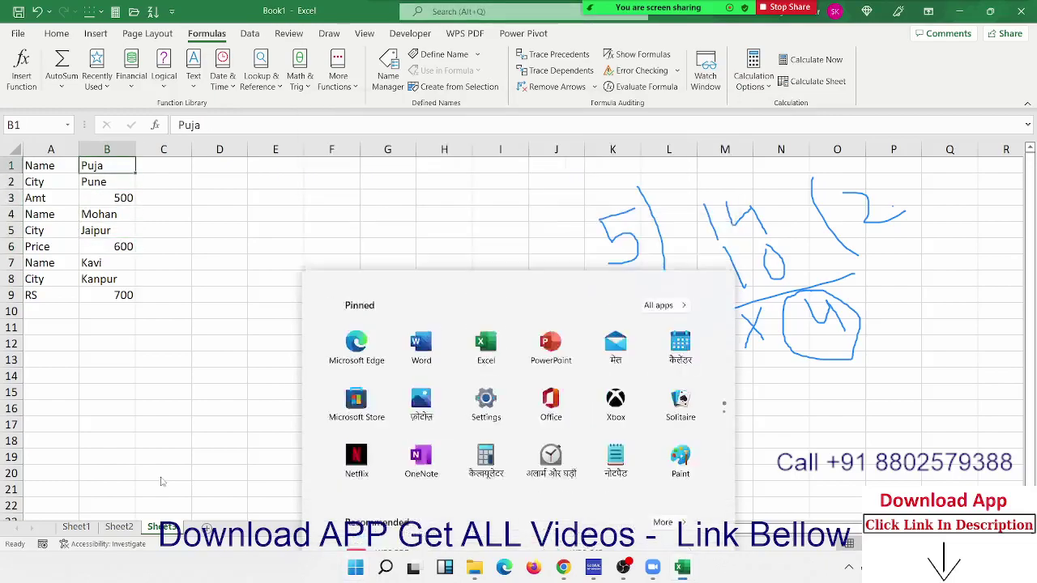
key(super)
key(shift+Down)
key(shift+Down)
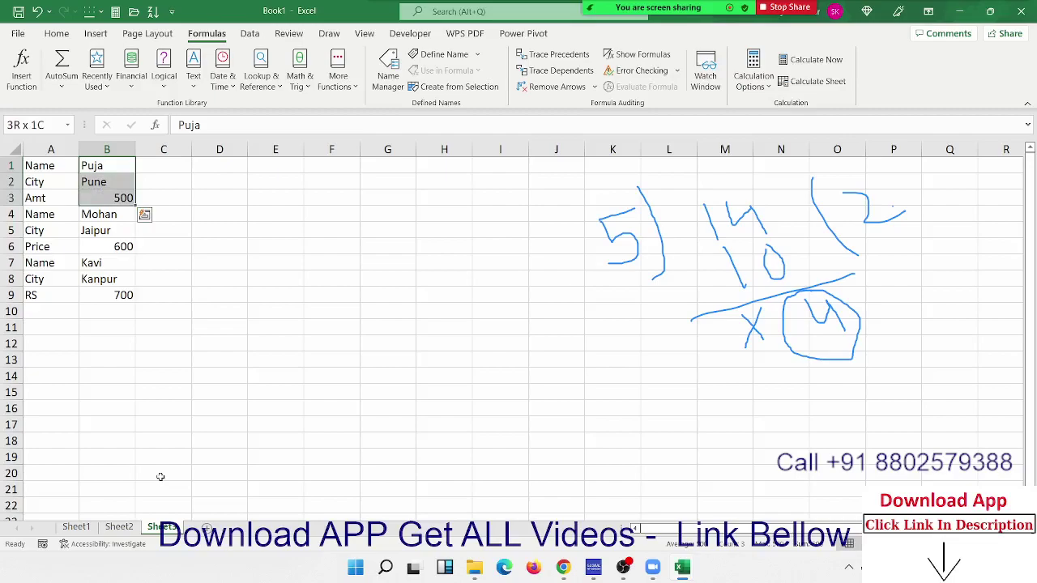
key(Right)
key(Left)
key(Left)
key(Right)
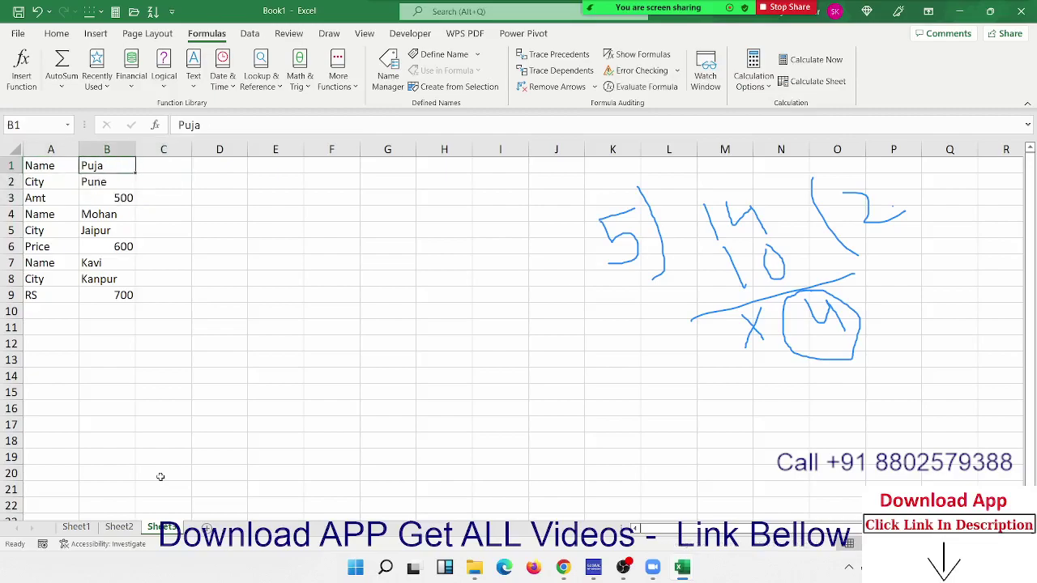
key(Right)
Enter =ROW() in C1 and fill it down through C9
text(=ro)
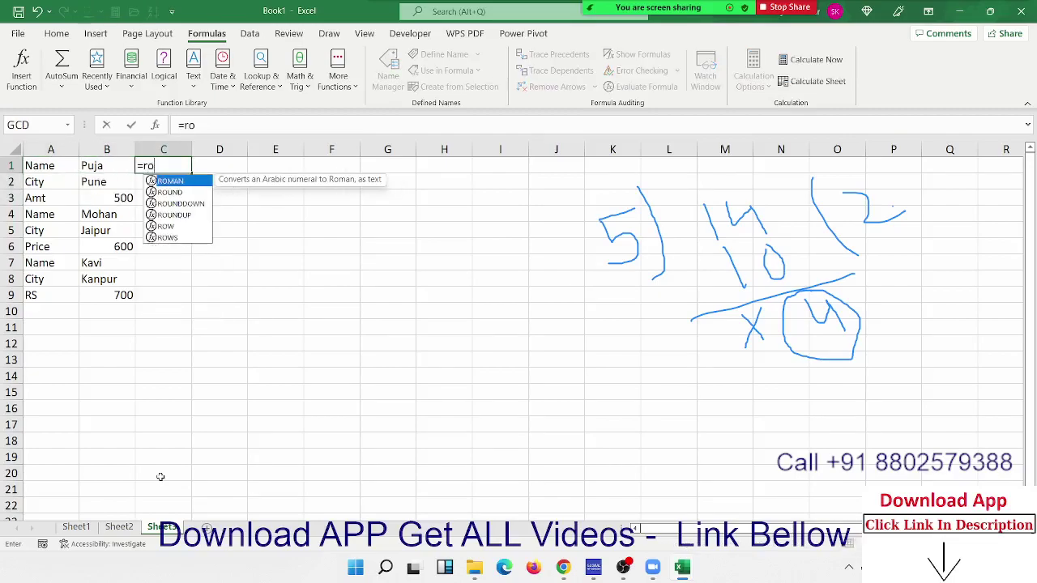
text(w)
key(Tab)
text())
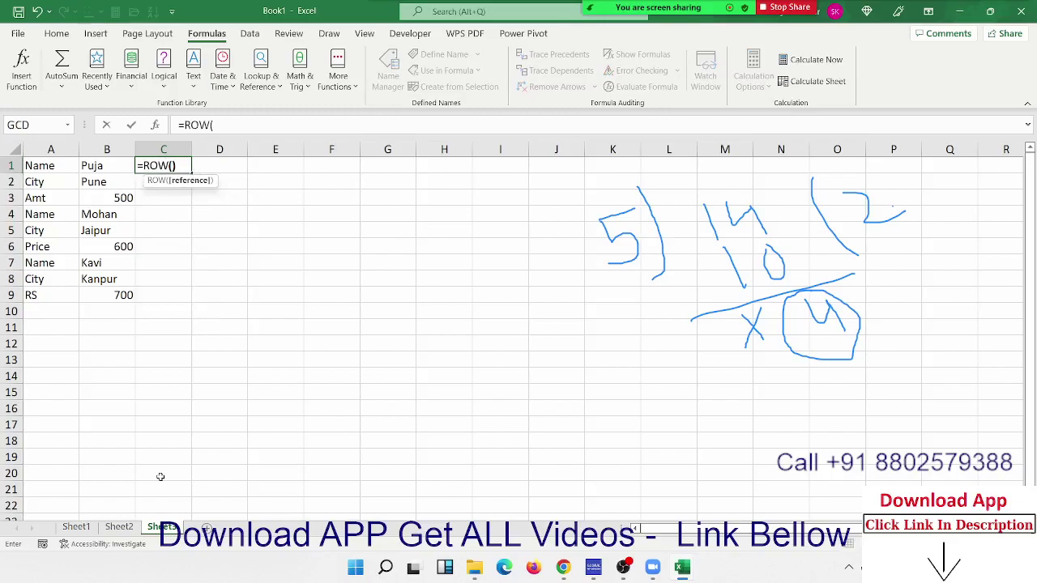
key(Return)
key(Left)
key(ctrl+Down)
key(Right)
key(ctrl+shift+Up)
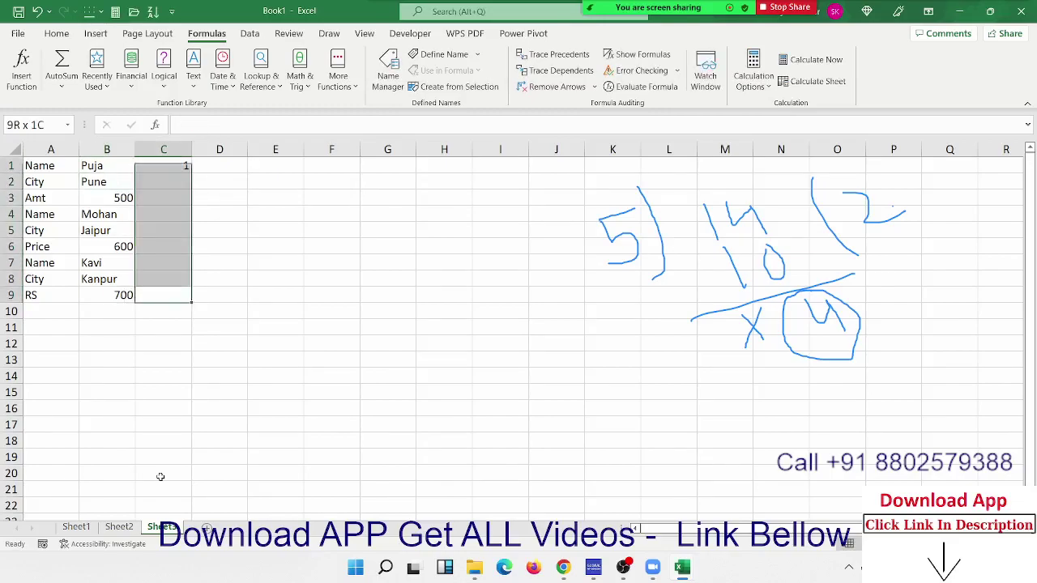
key(ctrl+d)
key(ctrl+q)
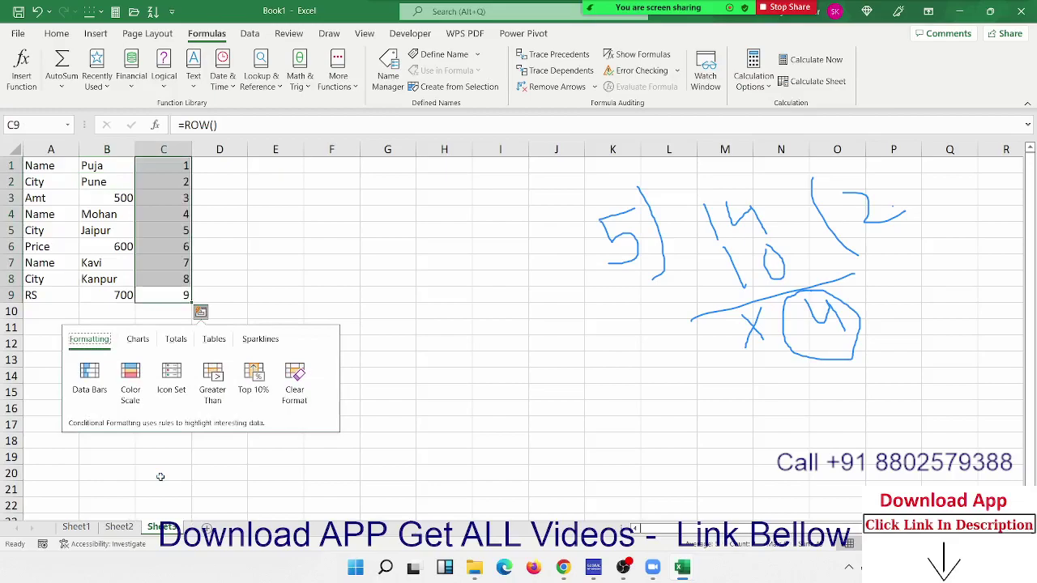
key(Escape)
key(Up)
key(Up)
key(Up)
key(Up)
key(Up)
key(Up)
key(Up)
key(Up)
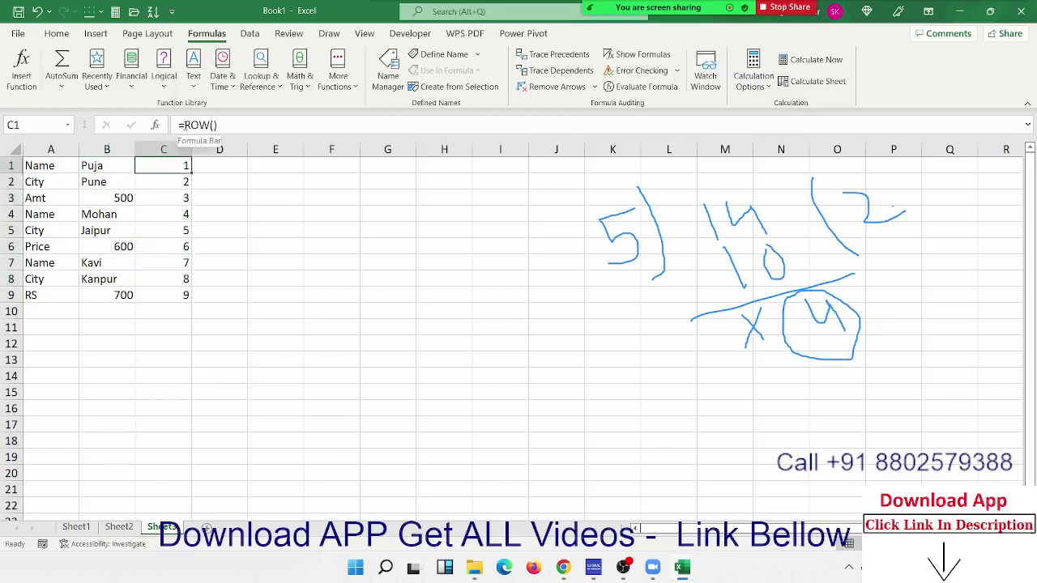
Change C1 to =MOD(ROW(),3) and fill it down C1:C9
click(210, 126)
text(mod)
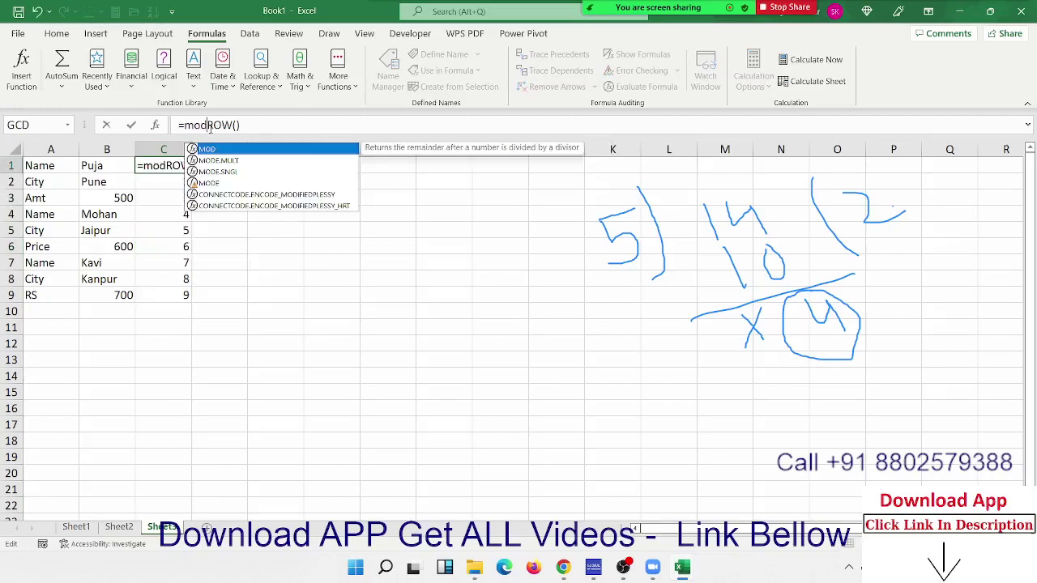
key(Tab)
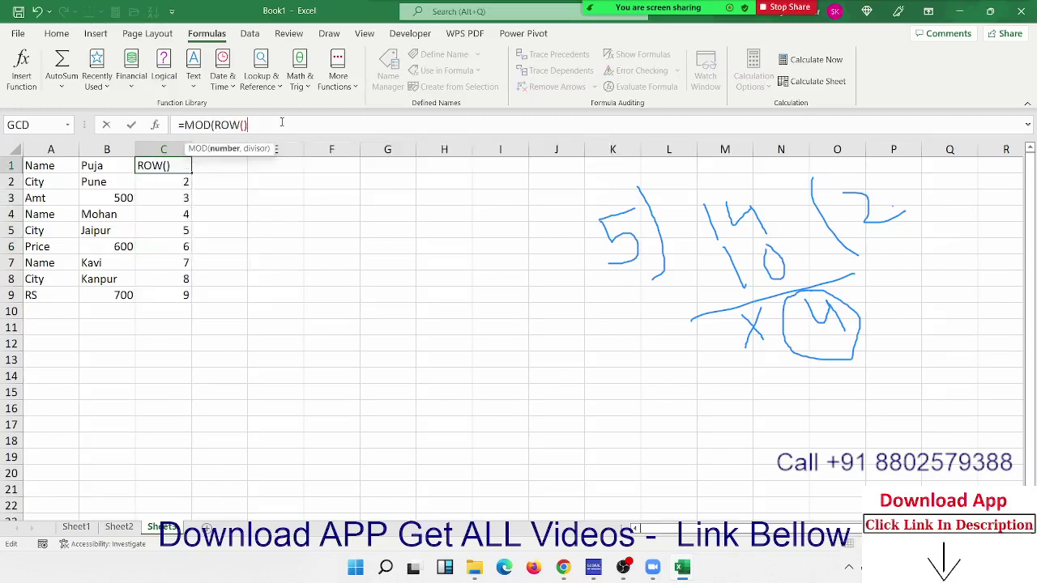
text(,3)
text())
key(ctrl+Return)
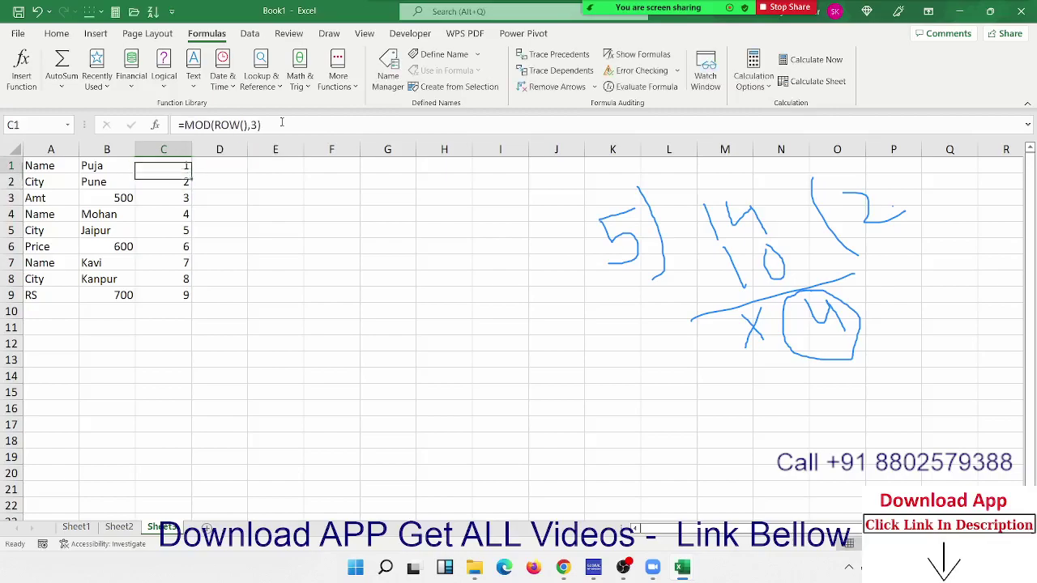
key(ctrl+shift+Down)
key(ctrl+d)
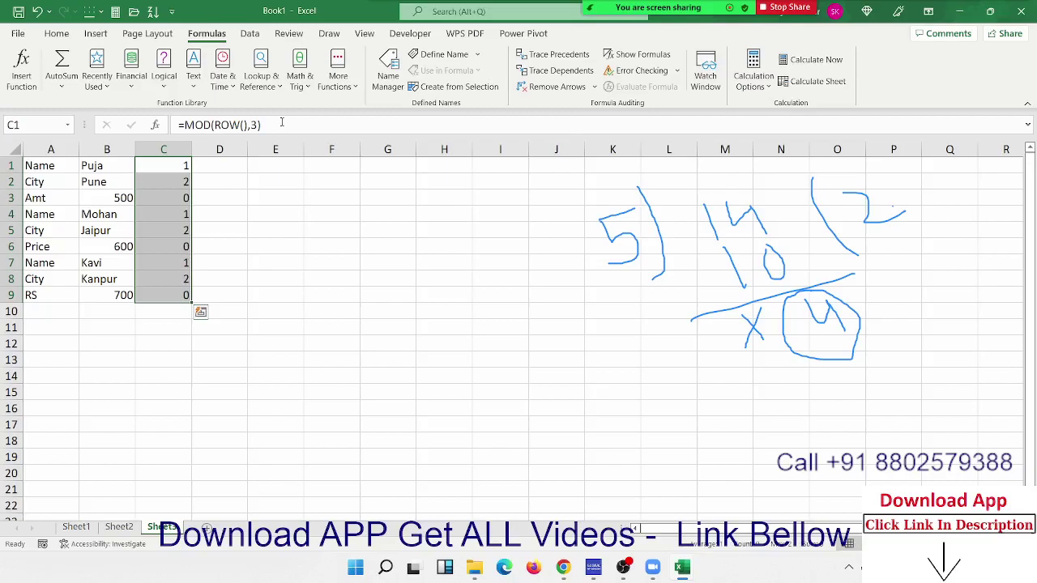
key(Right)
key(Right)
key(Right)
Enter 5 in G5 and 15 in H5
key(Right)
key(Down)
key(Down)
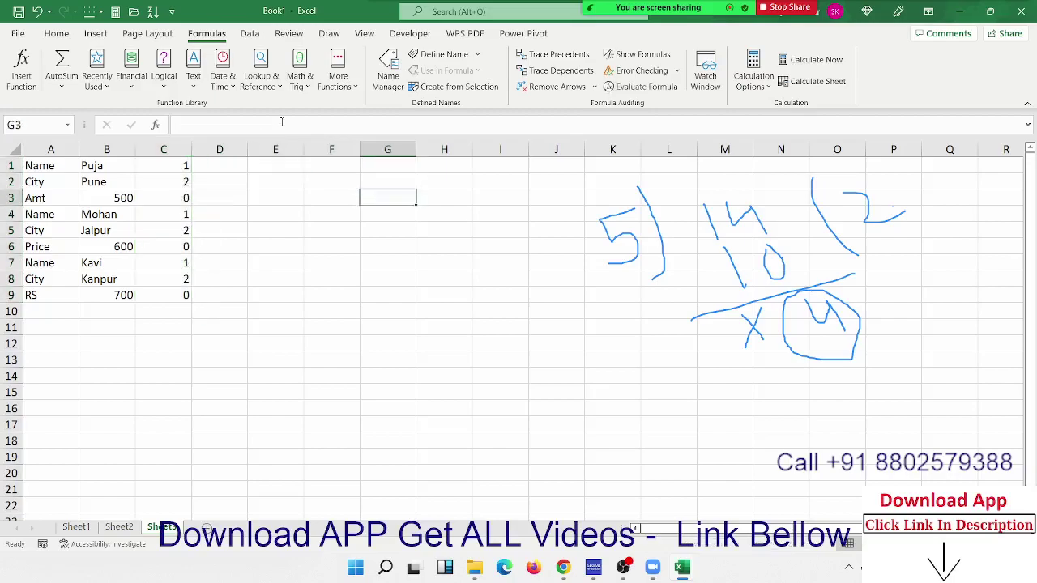
key(Down)
key(Down)
text(5)
key(Right)
text(1)
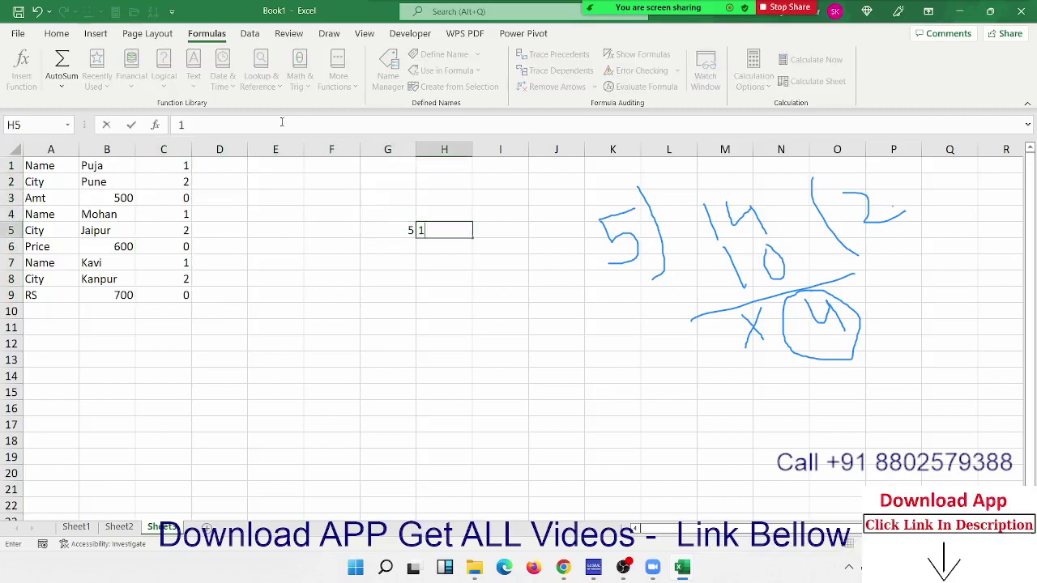
text(5)
key(Right)
Enter =MOD(H5,H5) in I5, returning remainder 0
text(=mo)
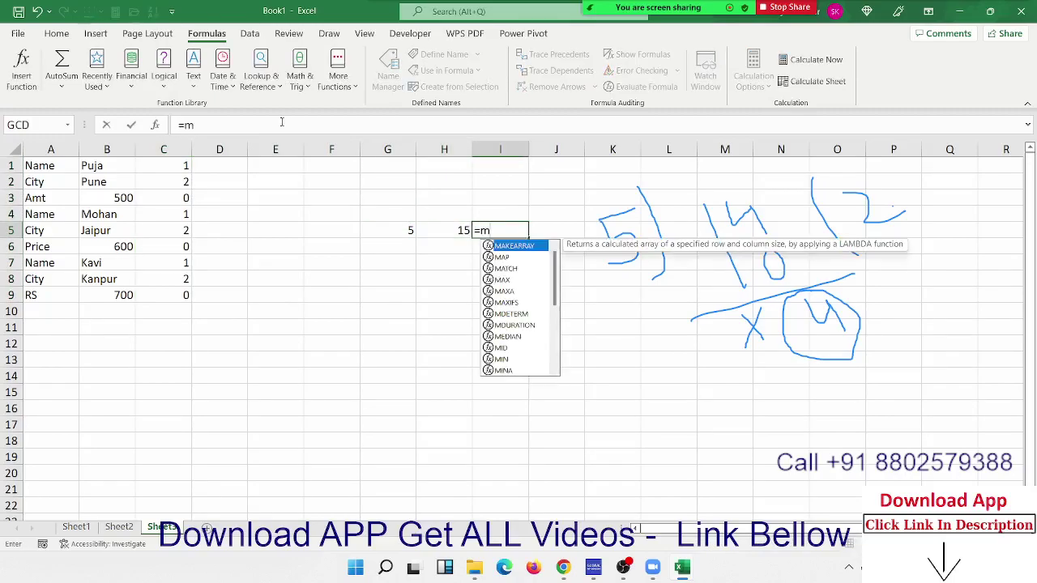
key(Tab)
key(Left)
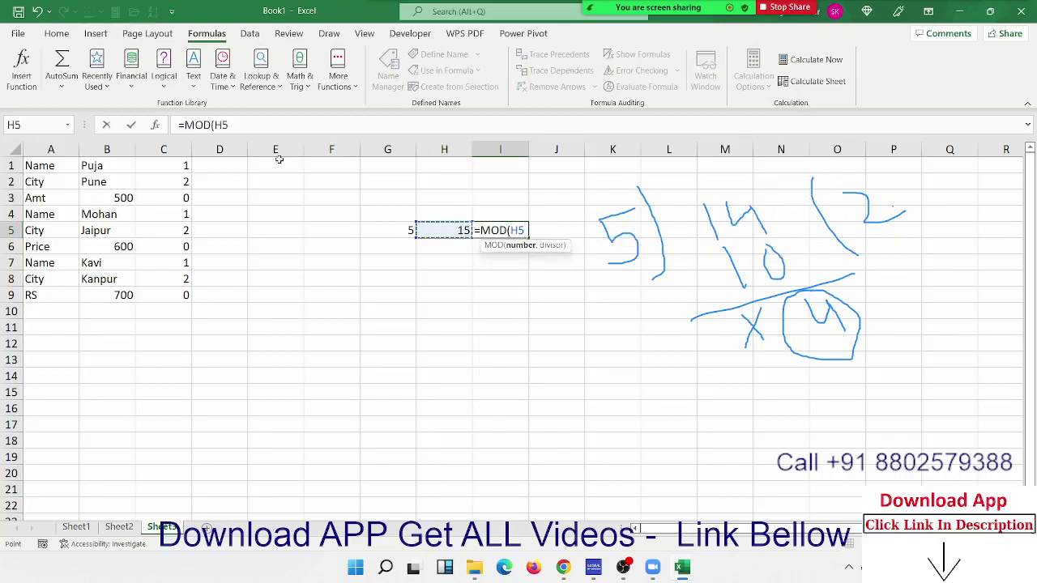
text(,)
key(Left)
key(Return)
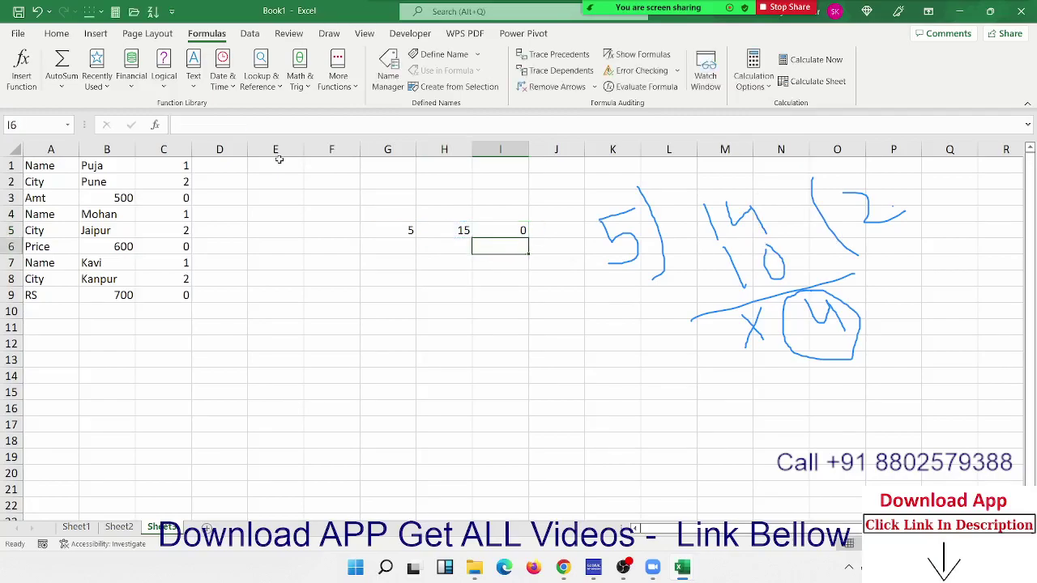
key(Left)
key(Left)
key(Left)
key(Left)
key(Left)
key(Left)
key(Up)
key(Up)
key(Up)
key(Up)
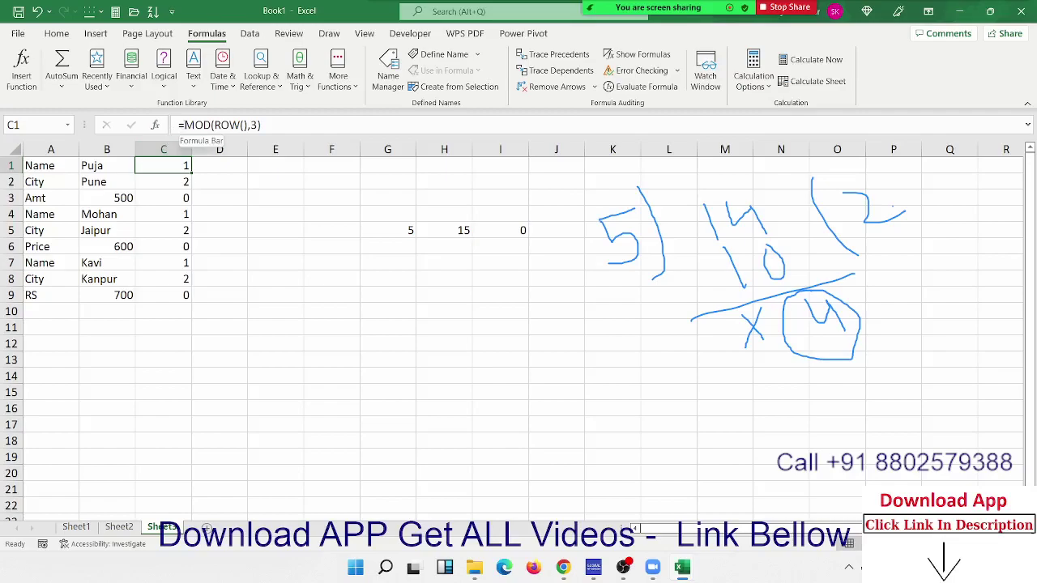
Change C1:C9 to =IF(MOD(ROW(),3)=0,B1,0) so only every third row keeps its value
click(185, 125)
text(if)
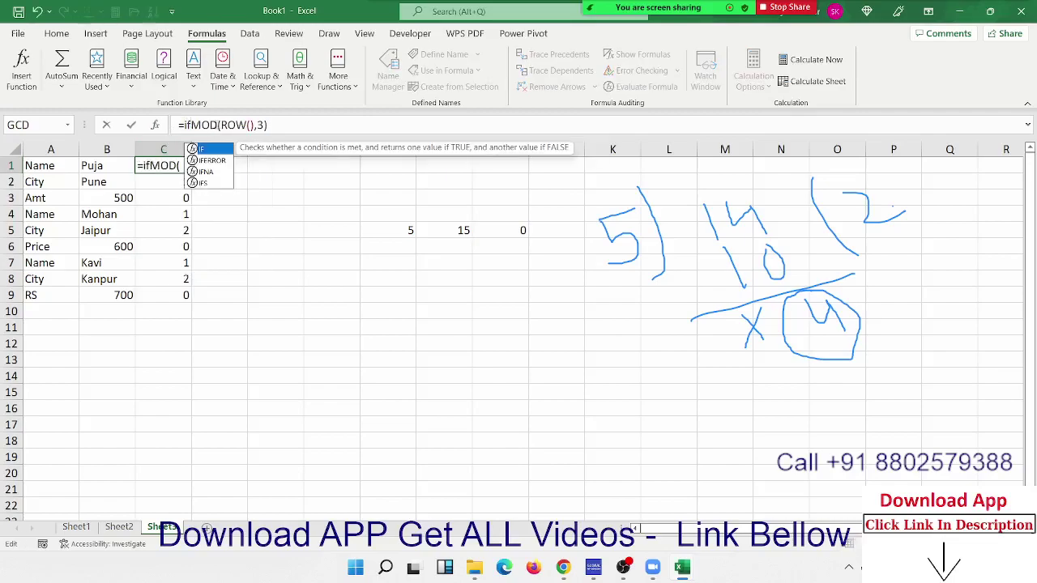
text(()
click(332, 128)
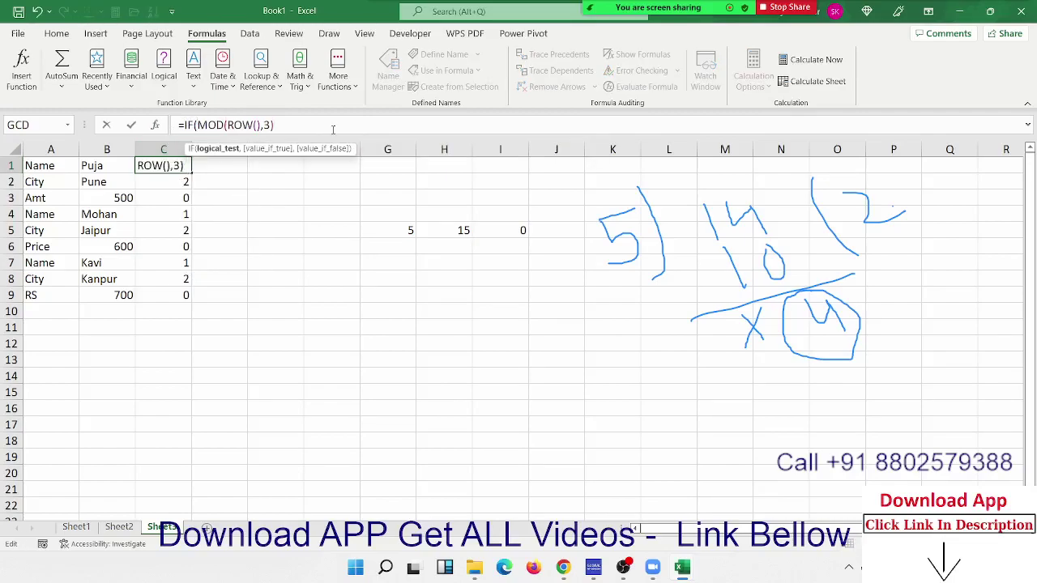
text(=0,)
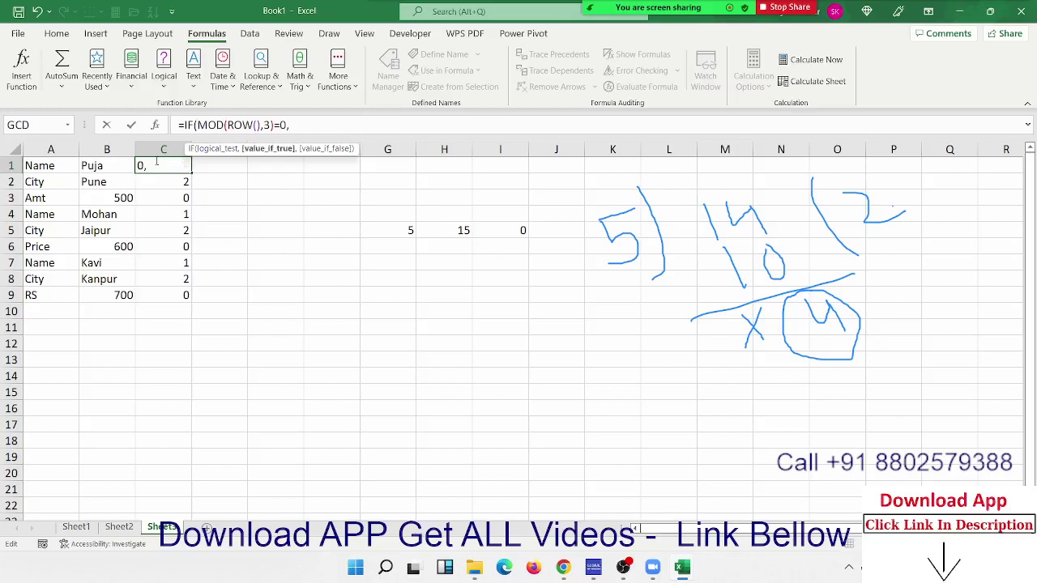
click(91, 163)
text(,)
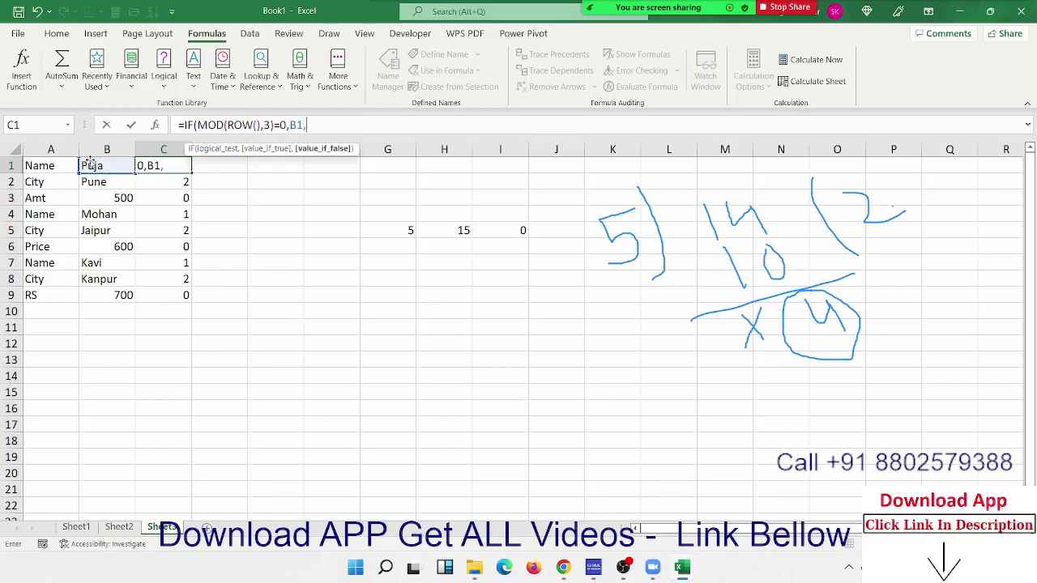
text(0)
key(ctrl+Return)
key(Return)
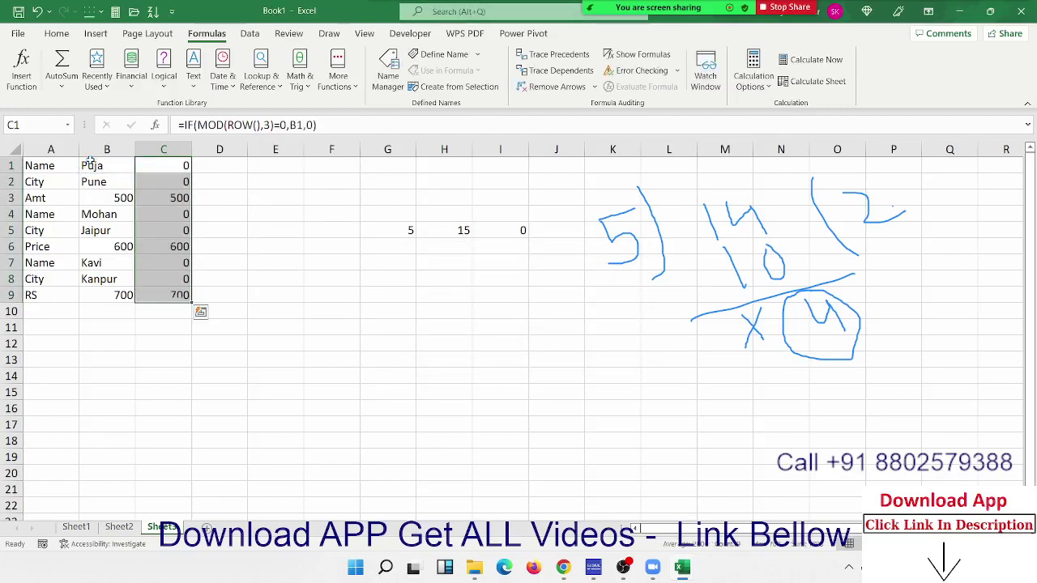
key(ctrl+q)
key(Escape)
Add an AutoSum in C10 totalling column C to 1800
key(Down)
key(Down)
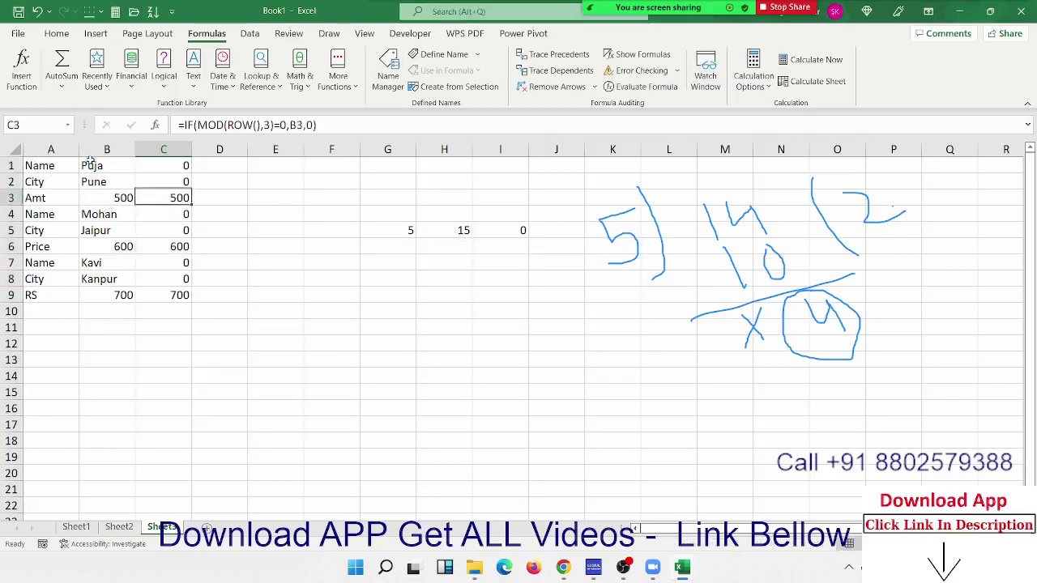
key(Down)
key(Down)
key(Down)
key(Down)
key(Down)
key(Down)
key(Down)
key(alt+equal)
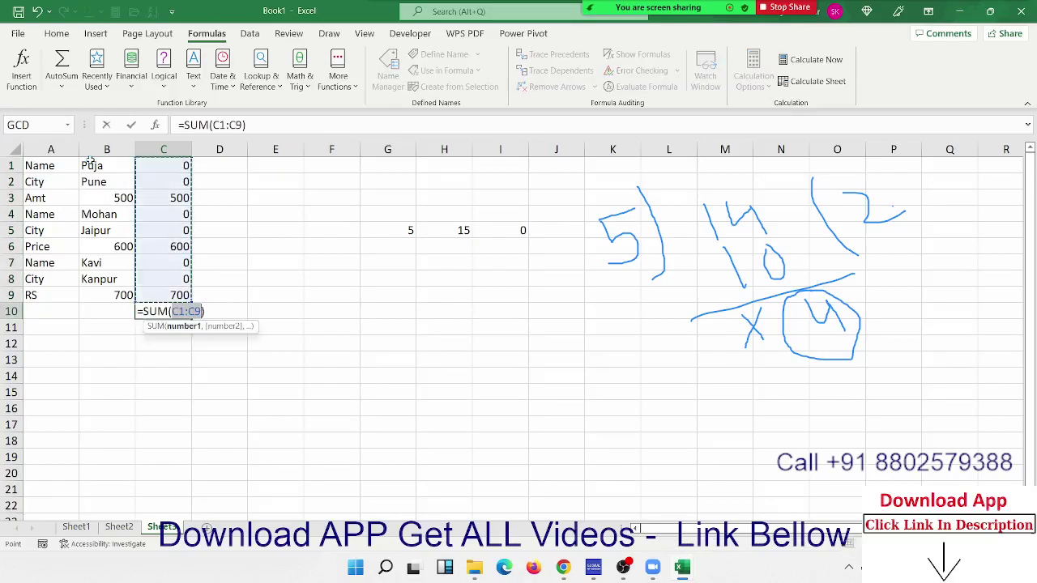
key(Return)
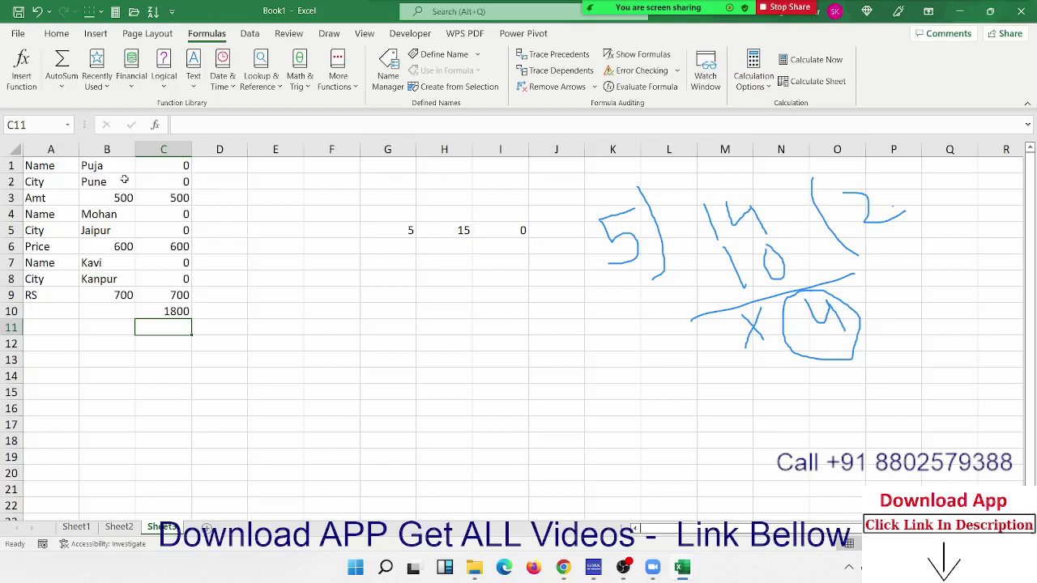
On Sheet1, enter =TODAY() in E31 to show today's date 24-06-2022
click(113, 527)
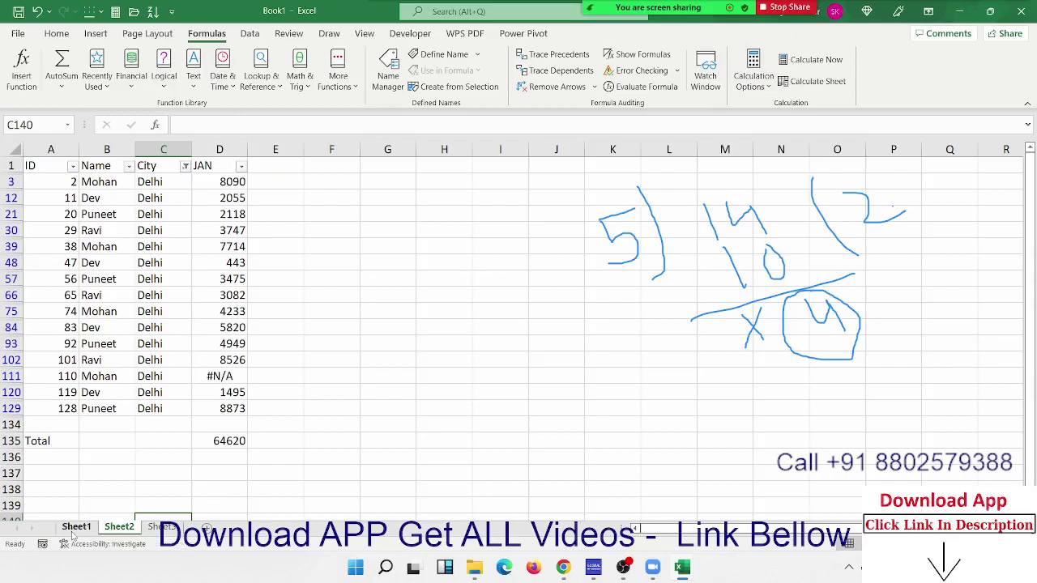
click(76, 527)
click(305, 370)
click(309, 323)
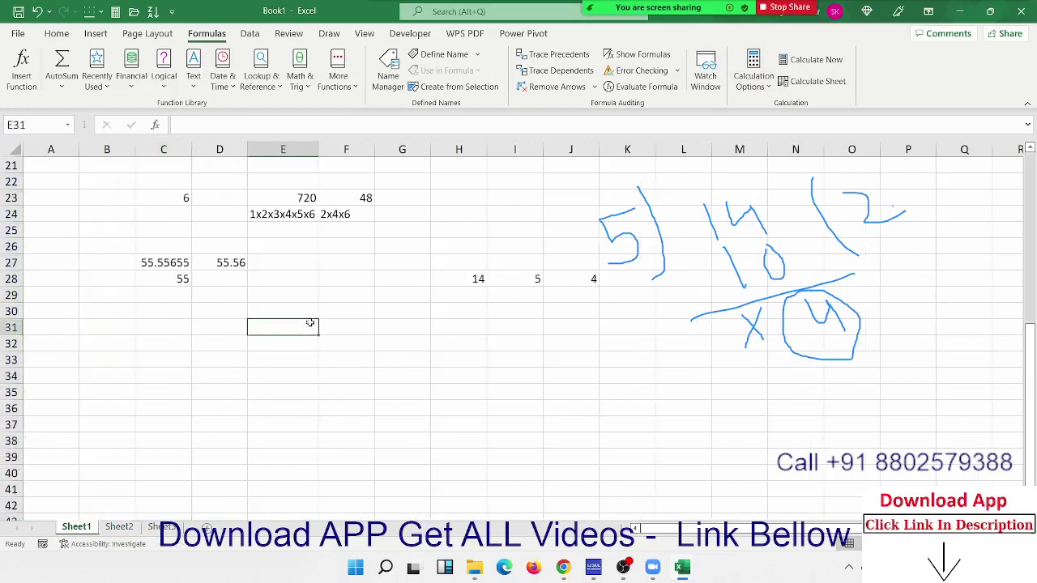
text(=t)
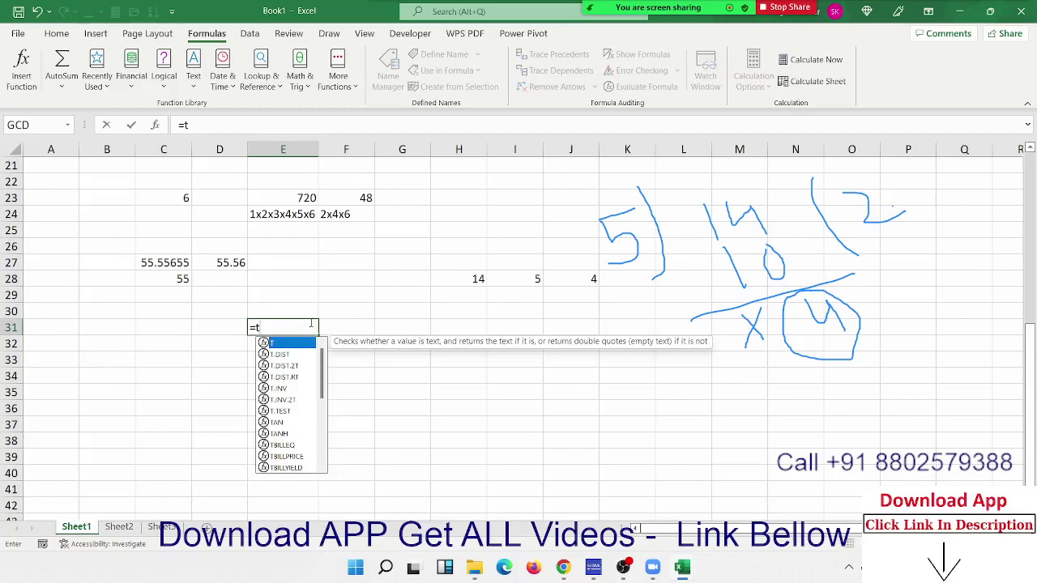
text(o)
key(Tab)
key(Return)
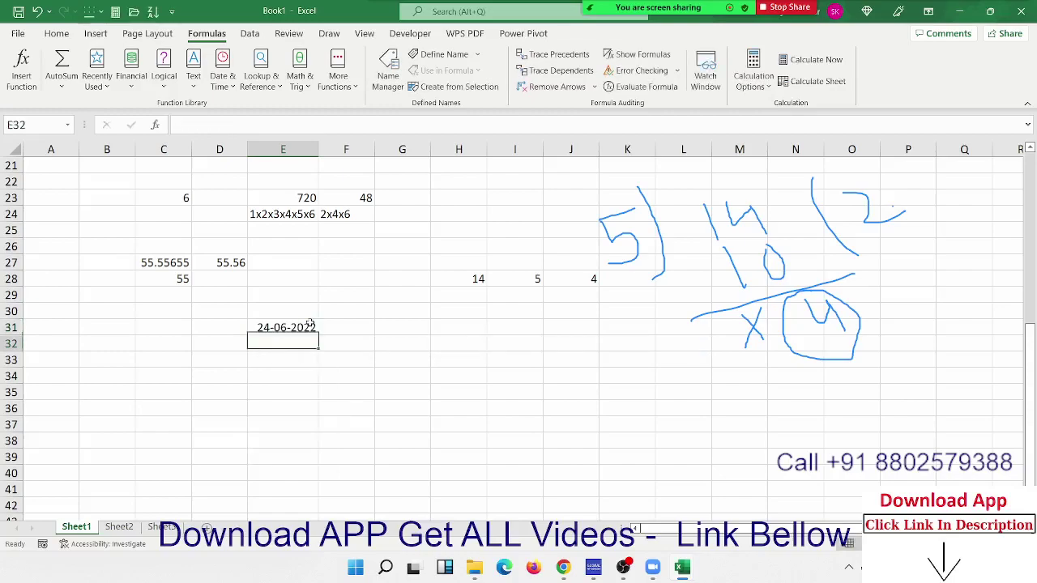
click(309, 324)
key(Down)
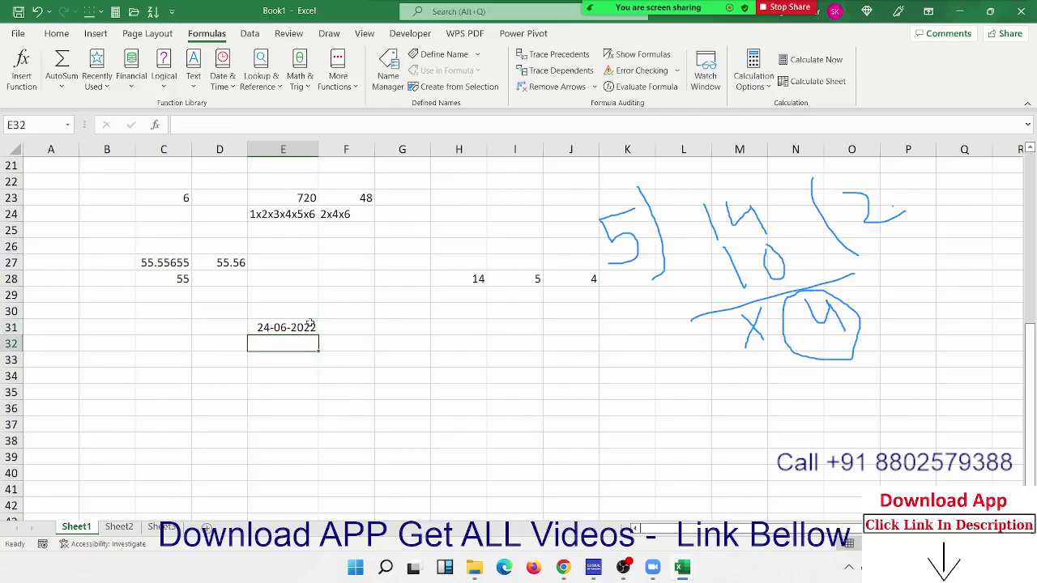
text(=now)
key(Tab)
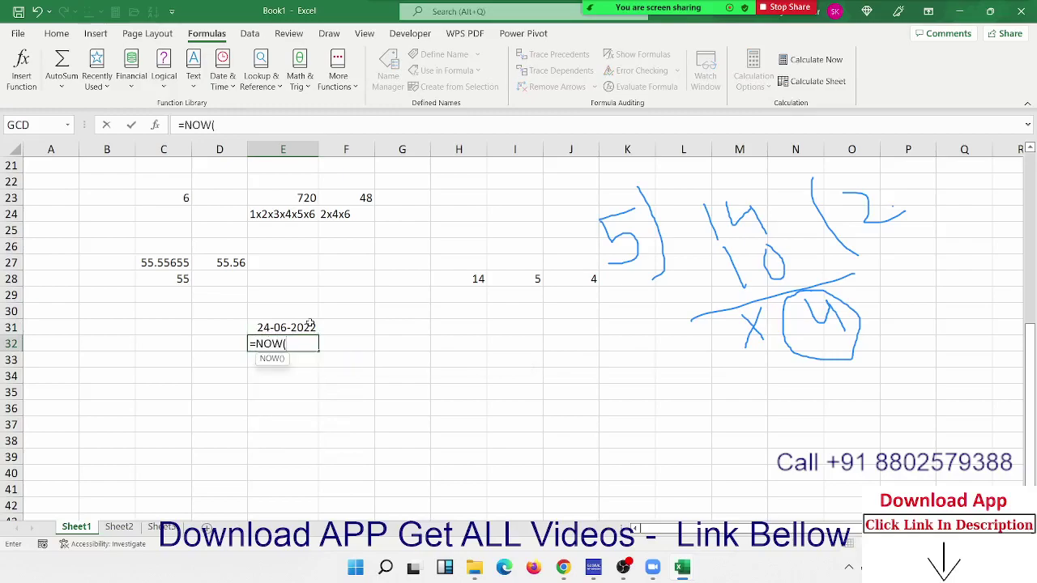
text())
key(Return)
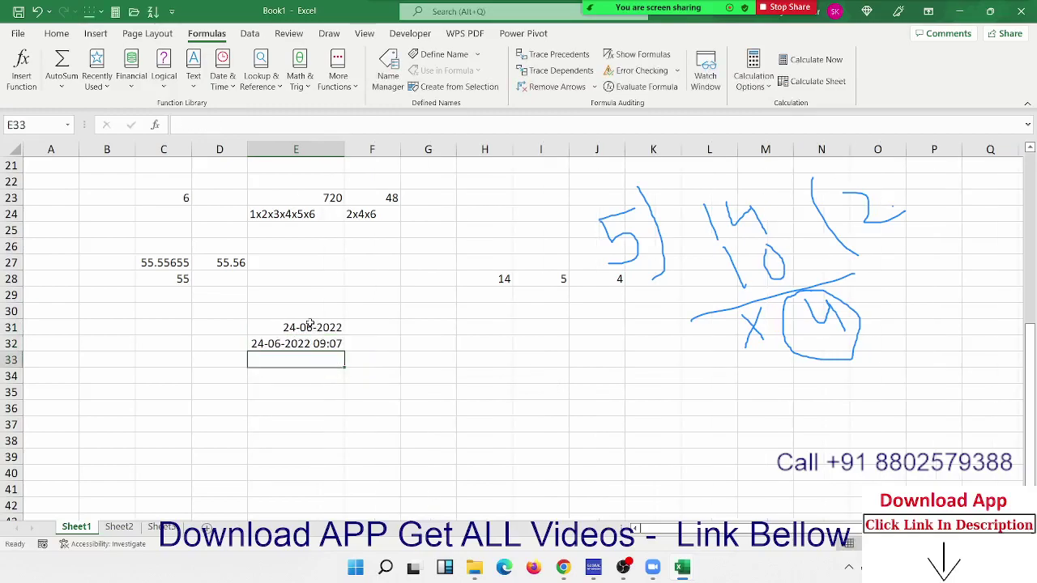
key(Right)
key(Right)
key(Up)
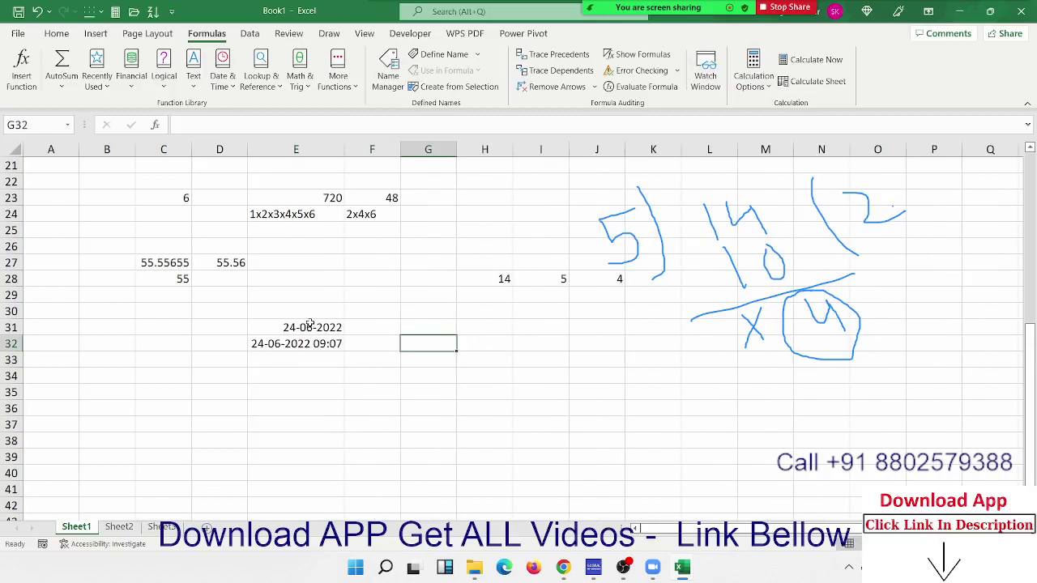
In F32, start a TIME formula with HOUR(E32) as its first argument
key(Down)
key(Left)
key(Up)
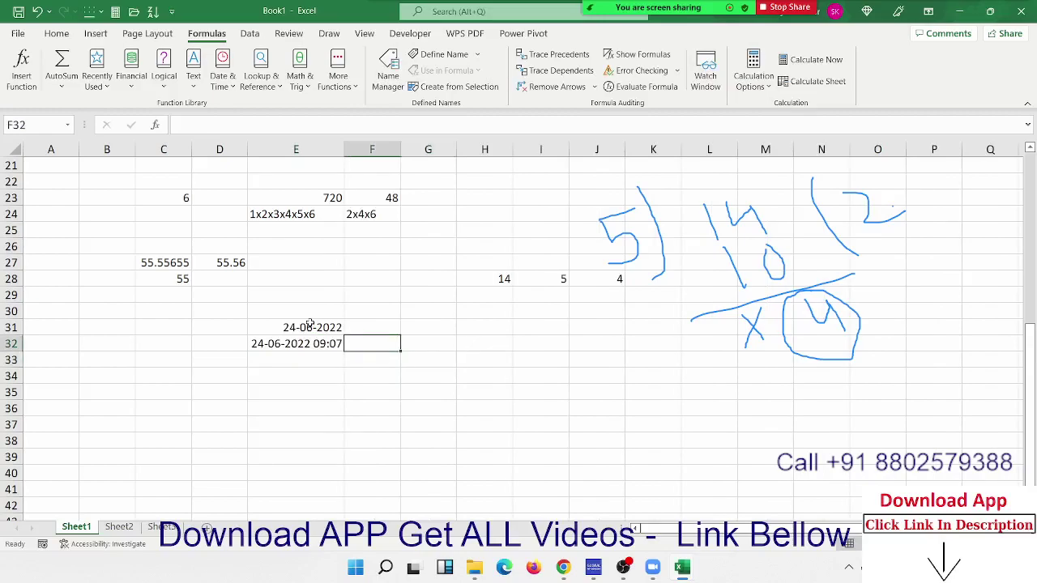
text(=time)
key(Tab)
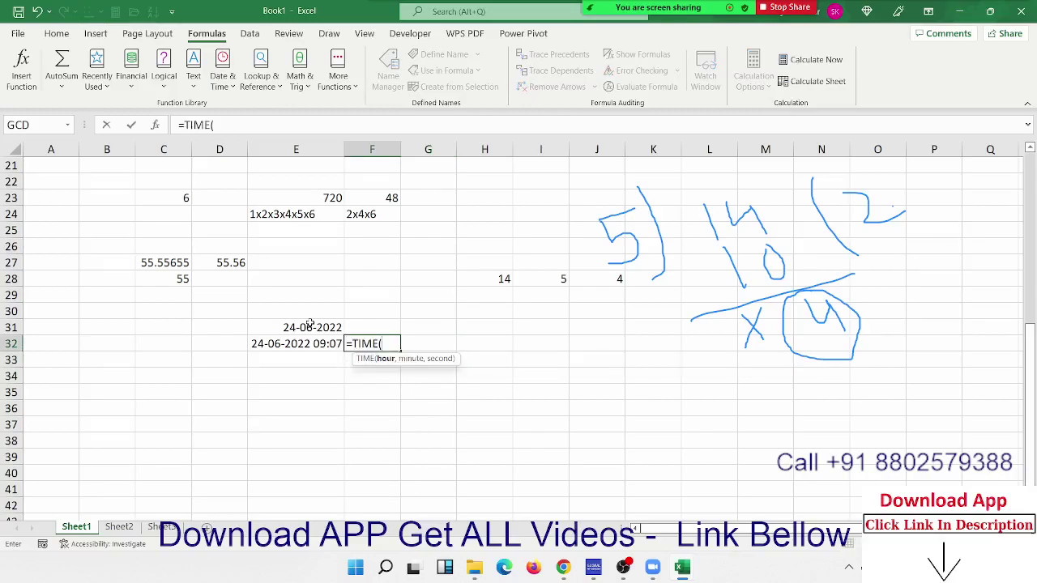
text(ho)
key(Tab)
key(Left)
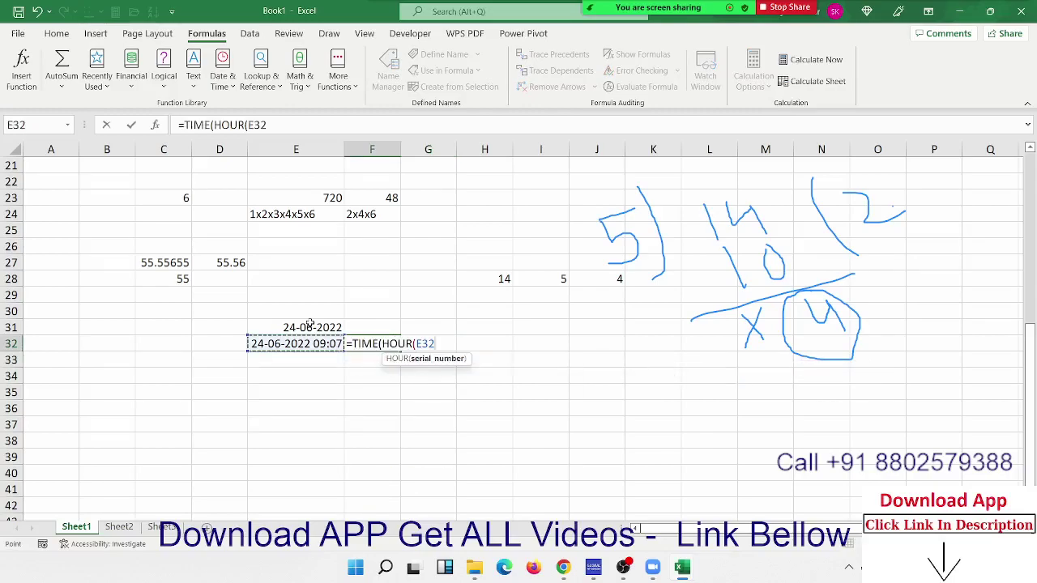
text(),m)
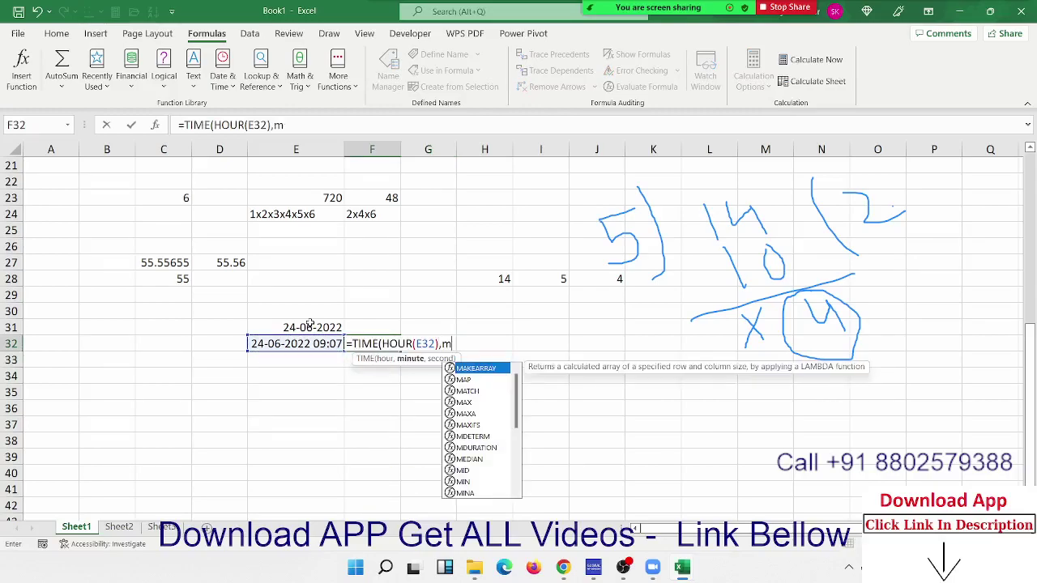
text(i)
Add MINUTE(E32) and SECOND(E32), then commit the formula, accepting the parenthesis correction
key(Down)
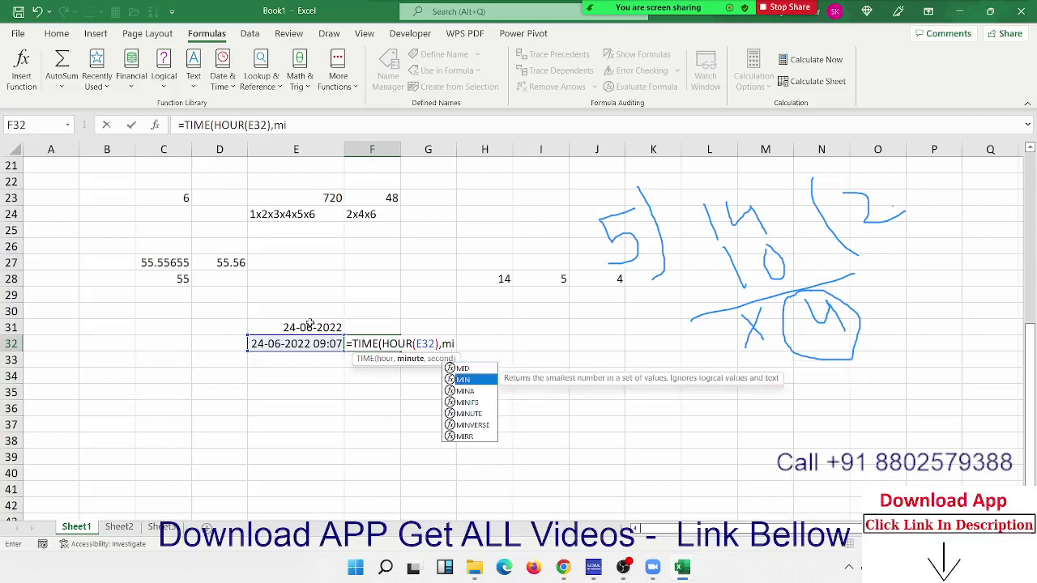
key(Down)
key(Down)
key(Down)
key(Tab)
key(Left)
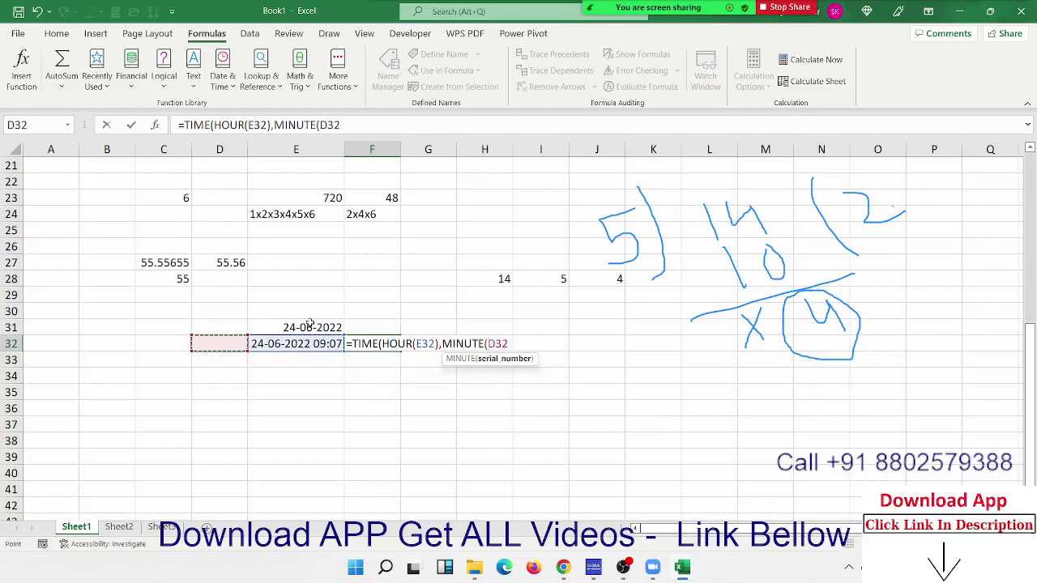
text(),)
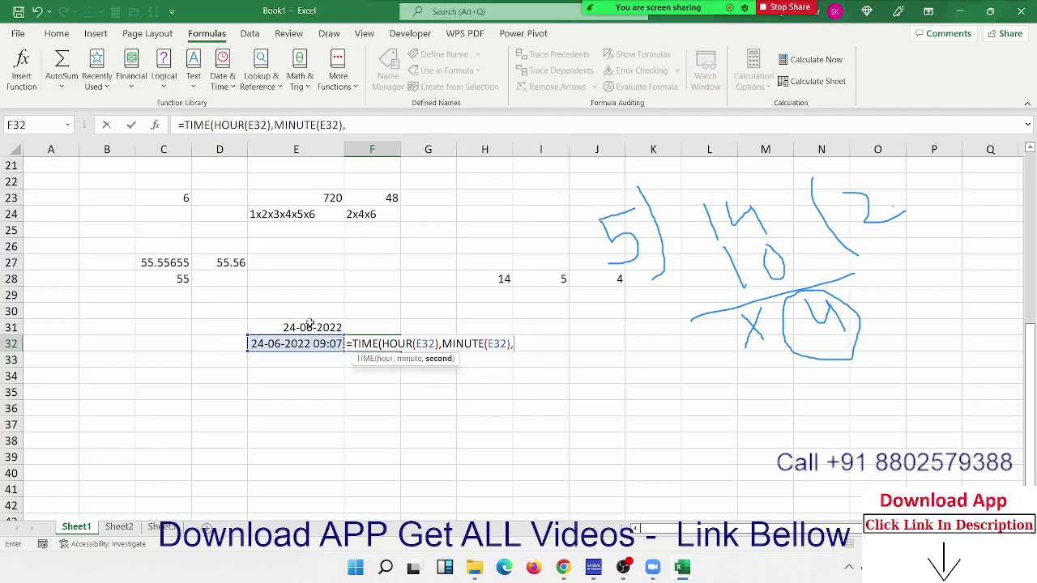
text(se)
key(Down)
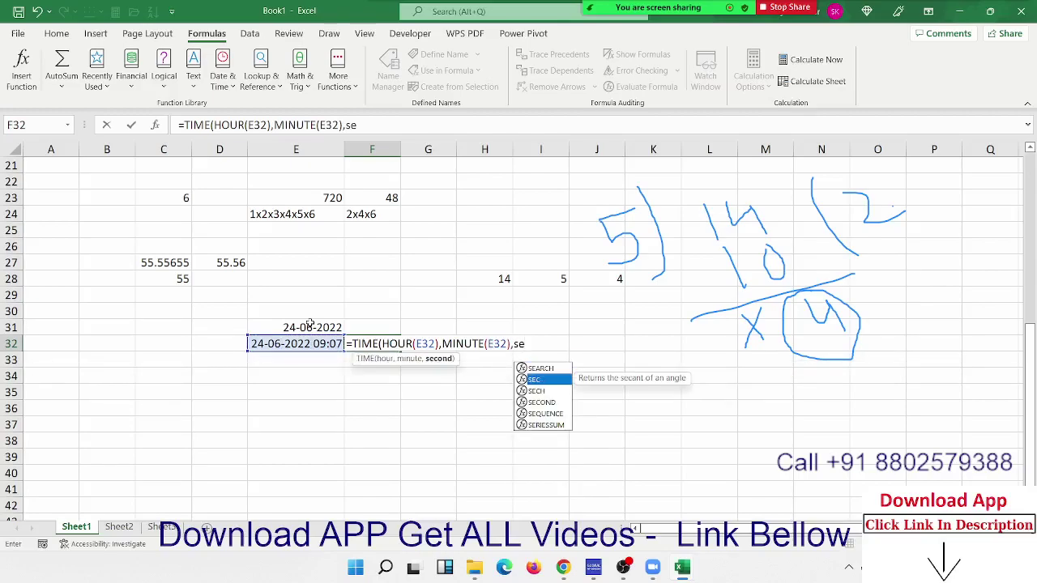
key(Down)
key(Down)
key(Tab)
key(Right)
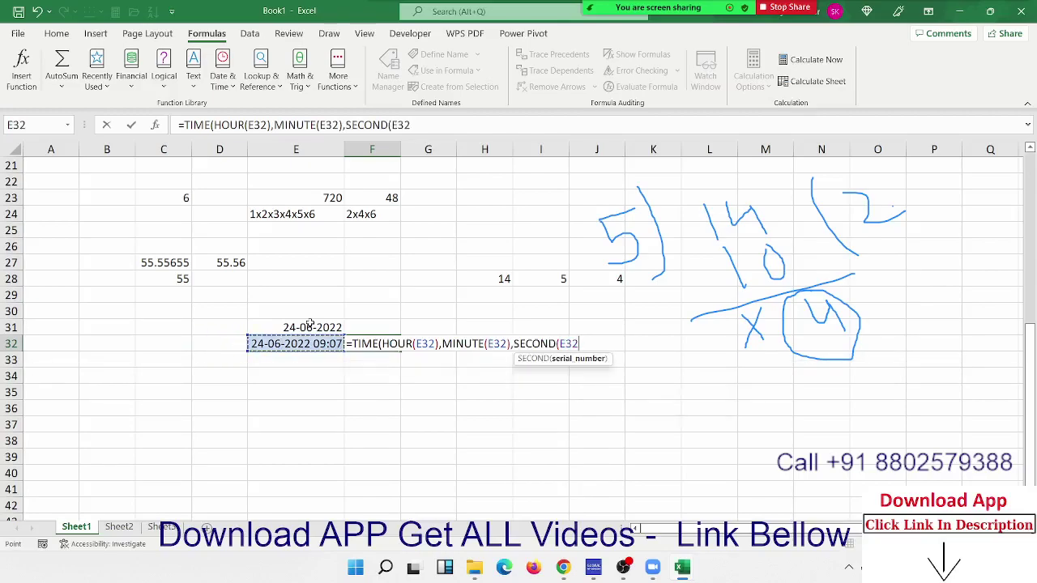
text())
key(Return)
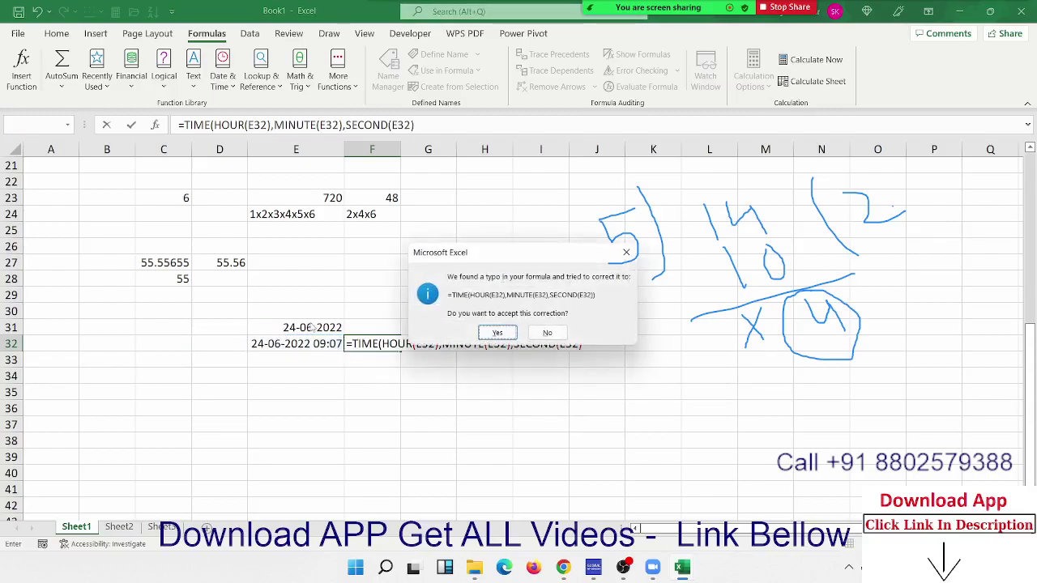
key(Return)
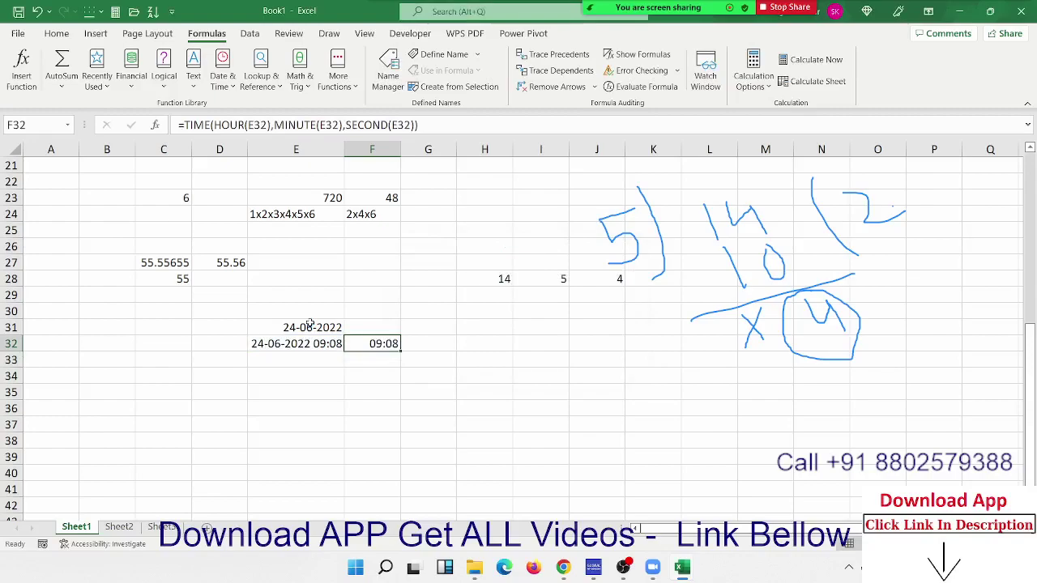
key(Down)
Enter =E32-INT(E32) in E33
key(Left)
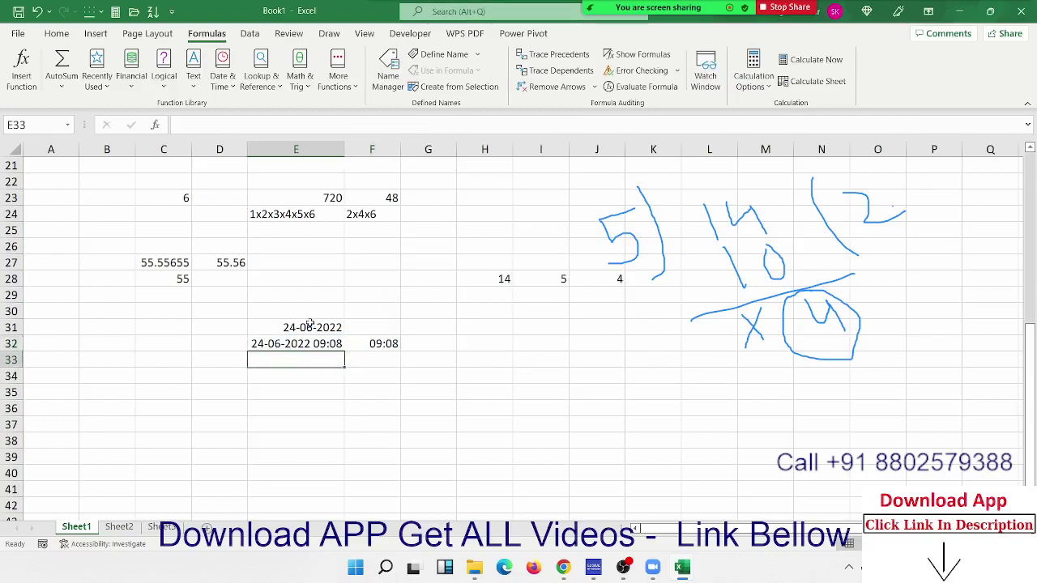
text(=)
key(Up)
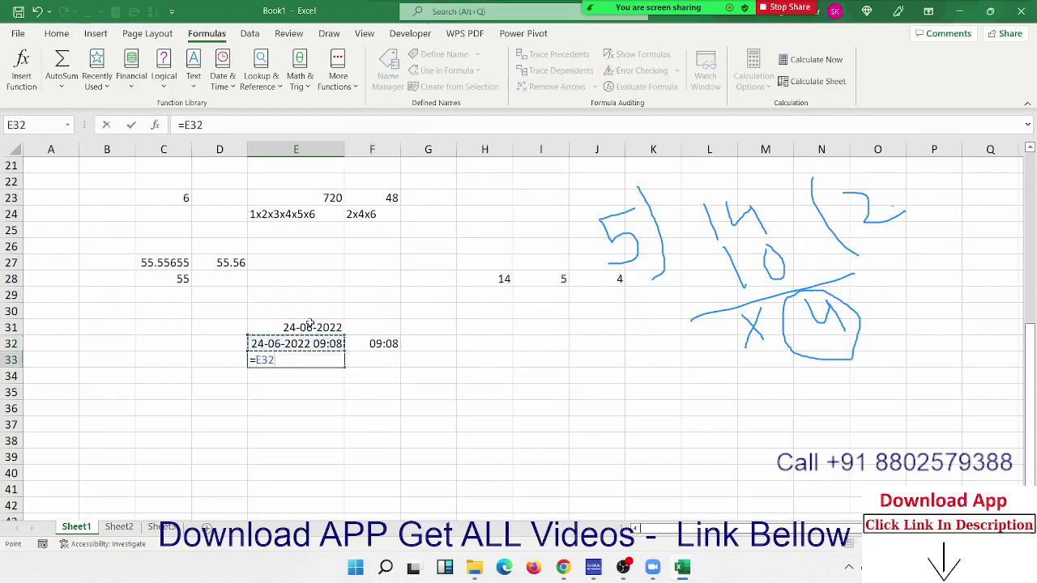
text(-in)
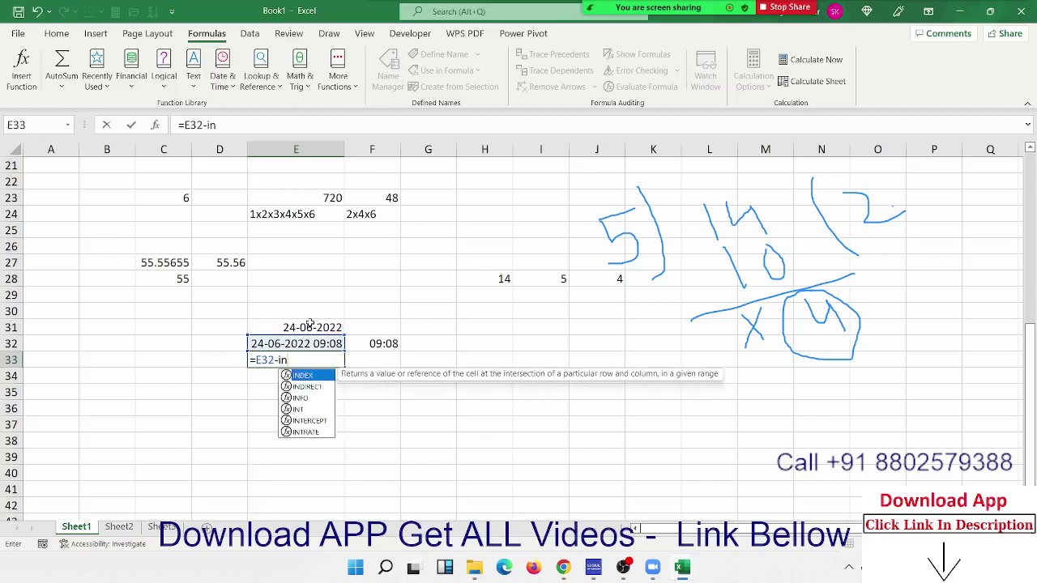
text(t)
key(Tab)
key(Up)
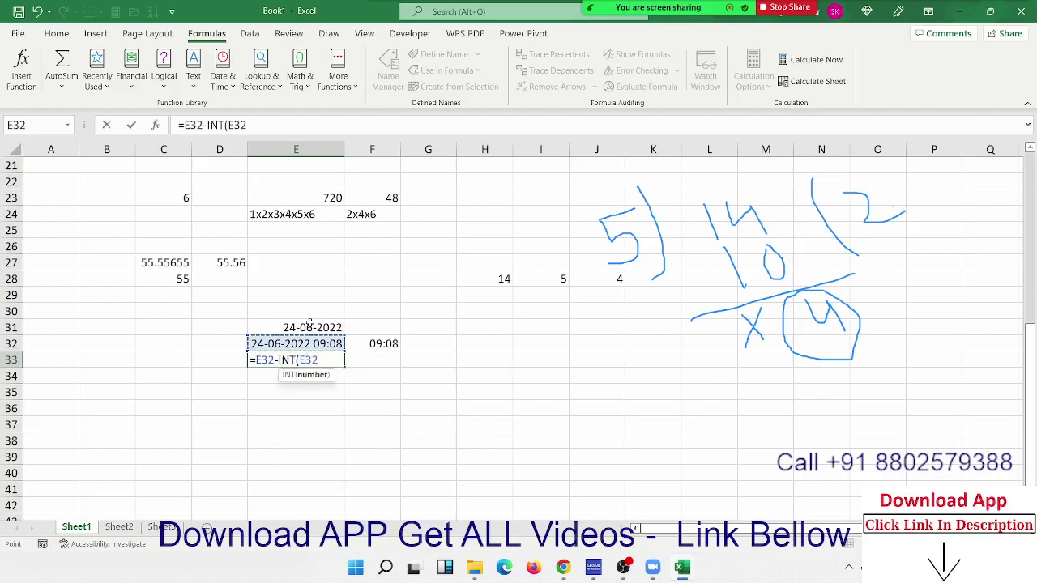
text())
key(Return)
Format E33 as a time and show E32 as the General serial 44736.38075
key(Up)
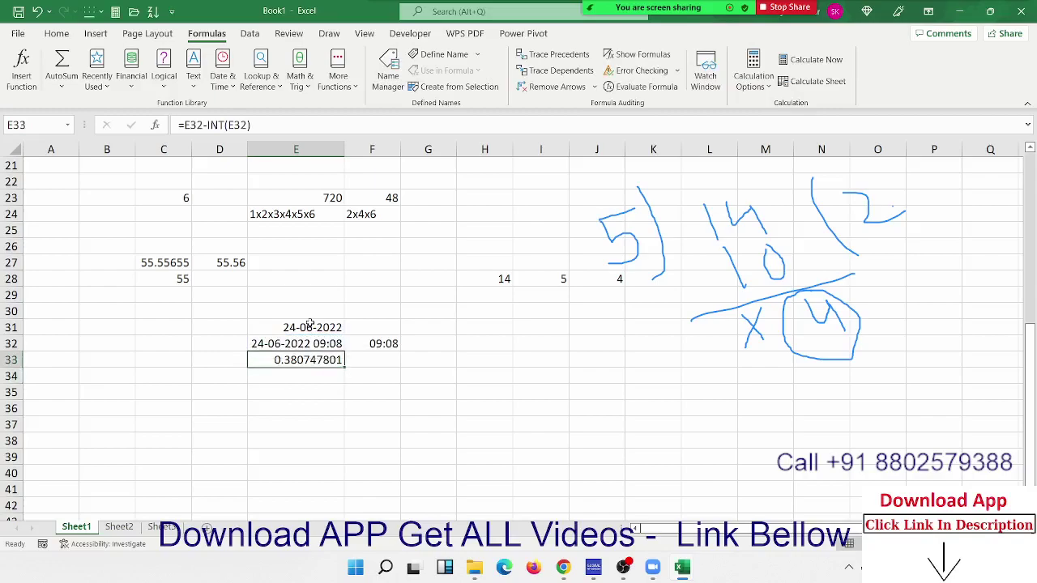
key(ctrl+shift+3)
key(ctrl+shift+2)
key(Up)
key(ctrl+shift+grave)
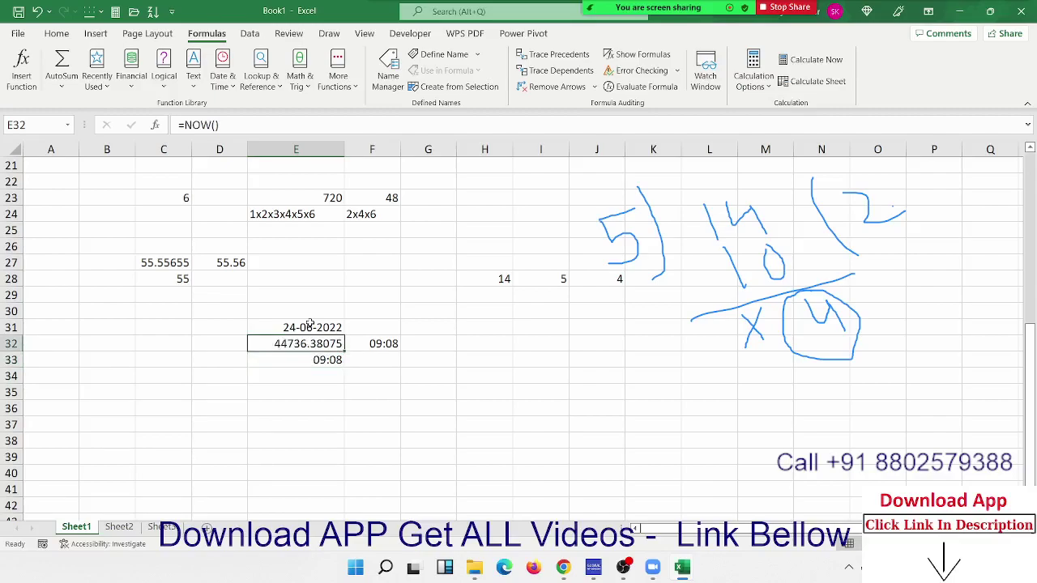
key(Down)
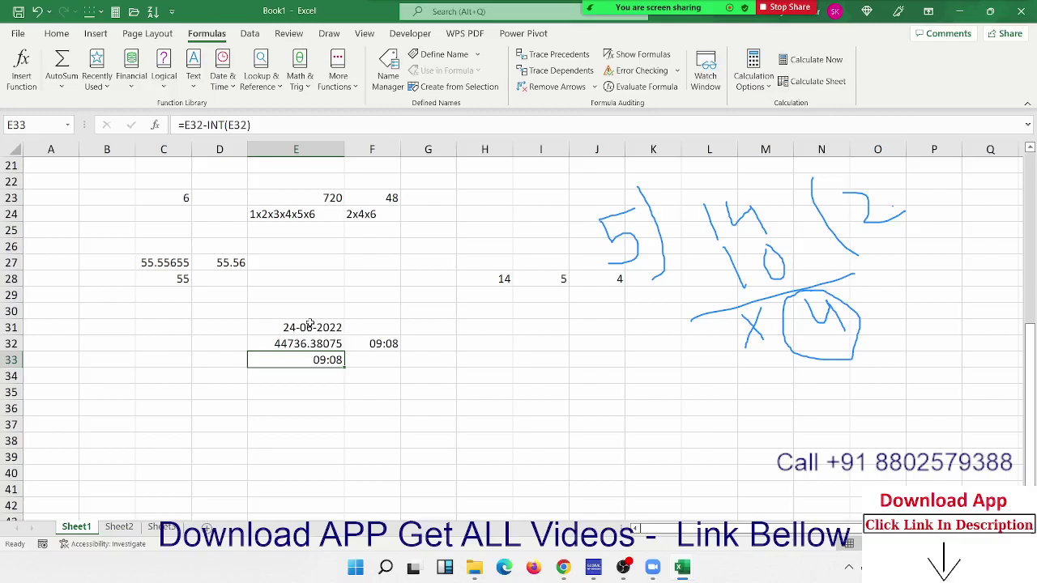
key(F2)
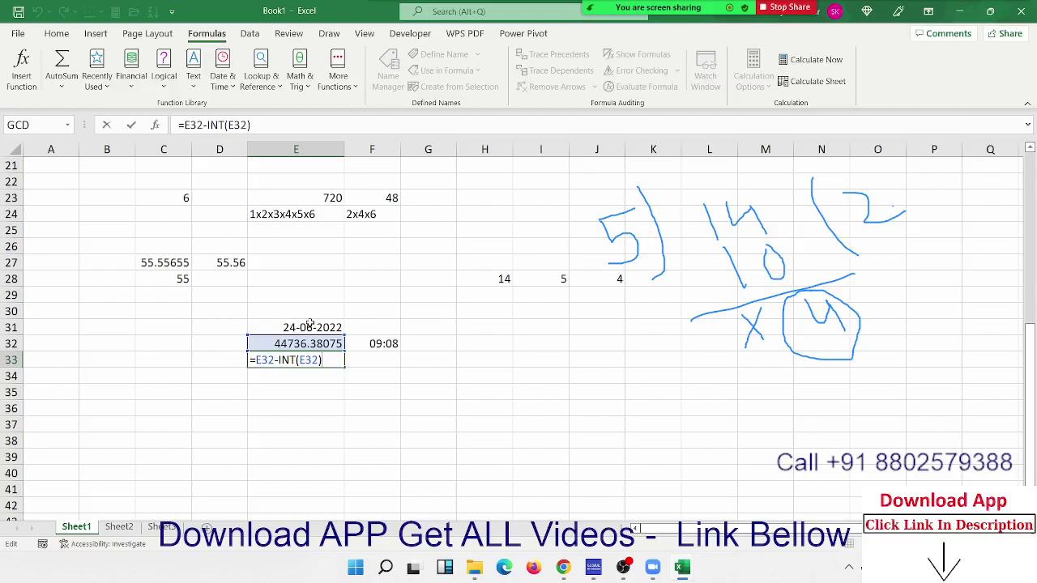
key(ctrl+Return)
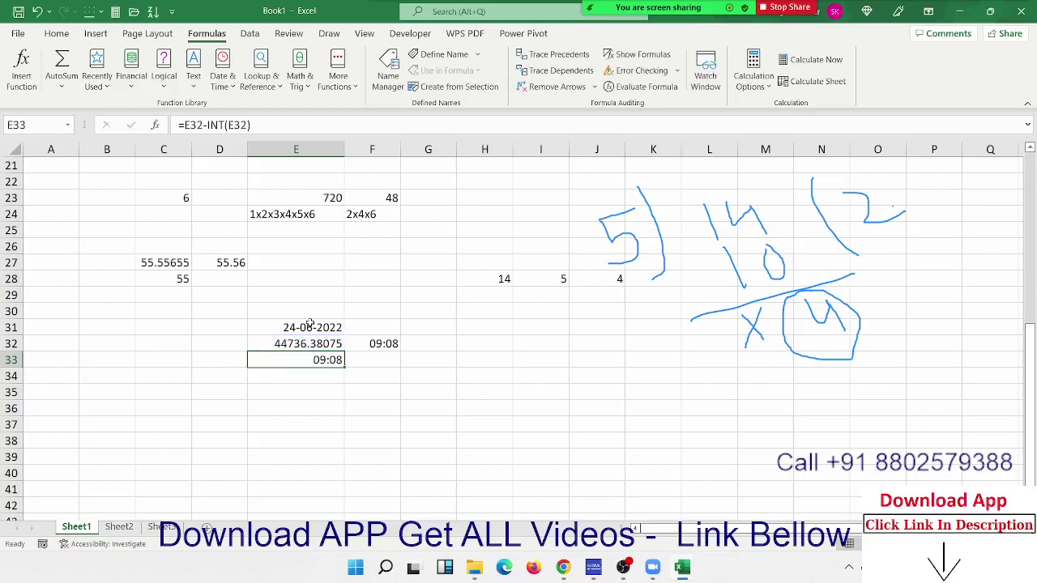
key(Up)
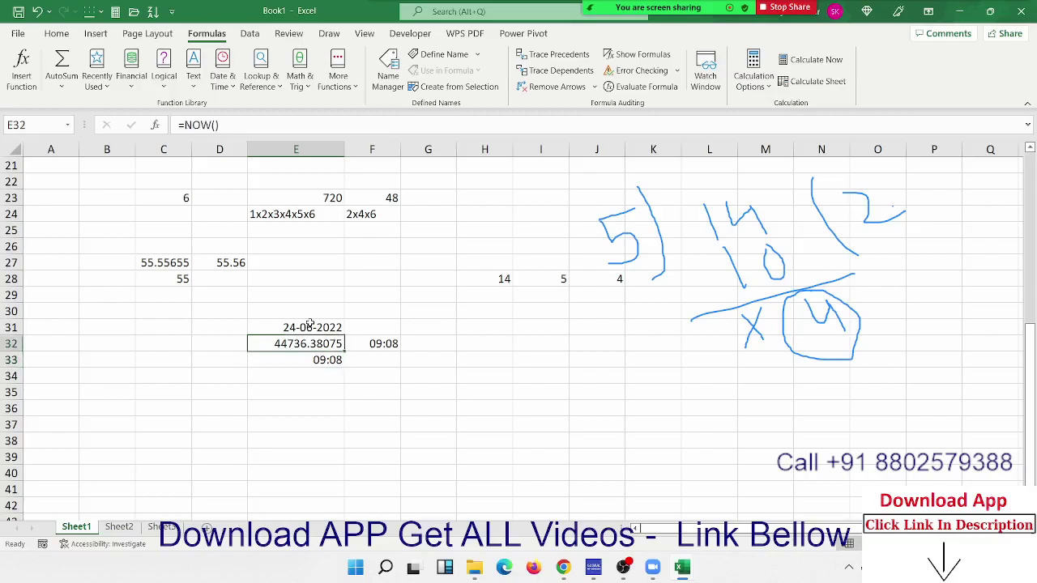
key(Right)
key(Right)
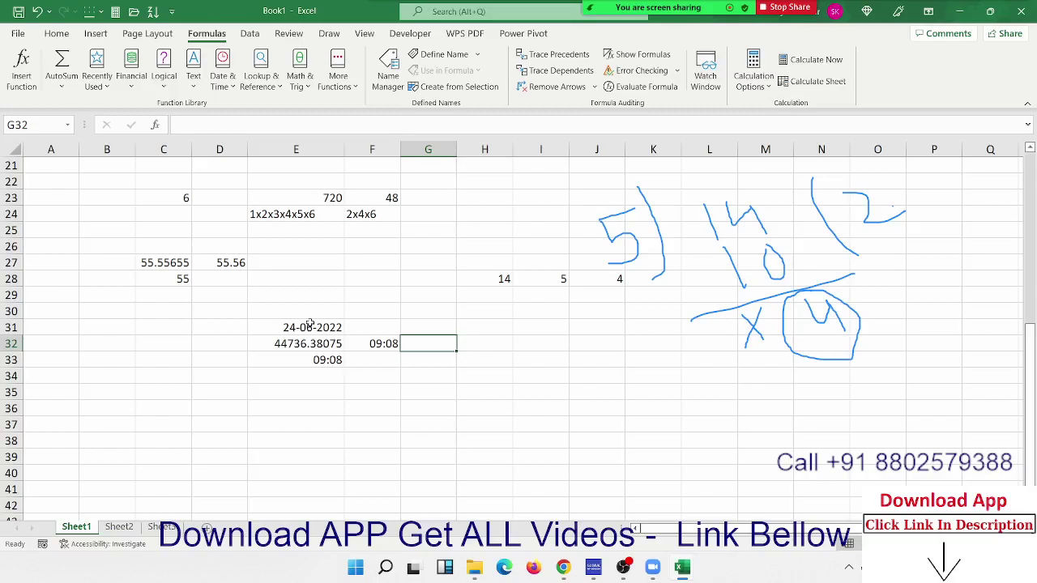
Enter =MOD(E32,1) in F33
key(Down)
key(Left)
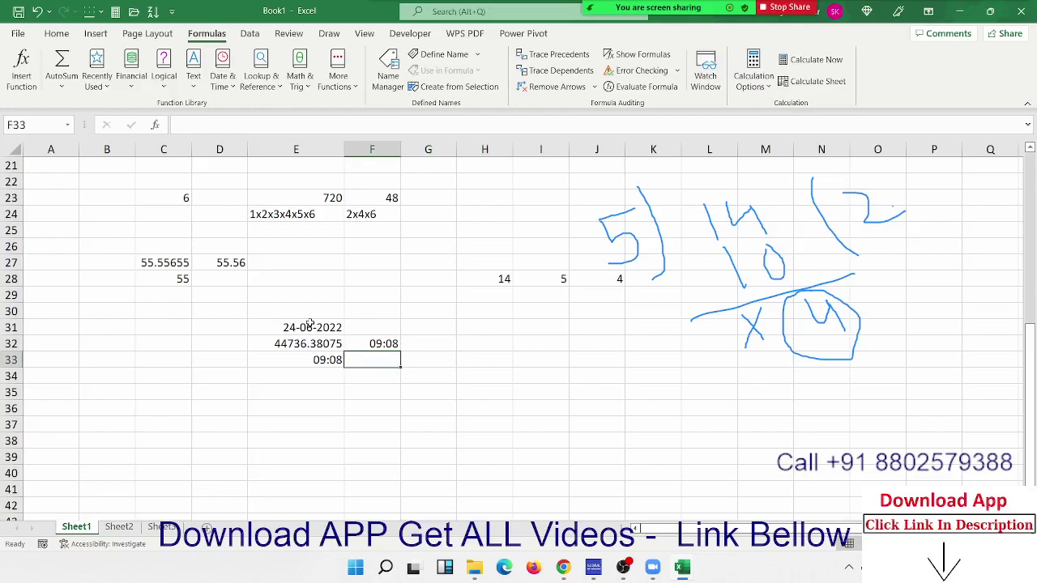
text(=)
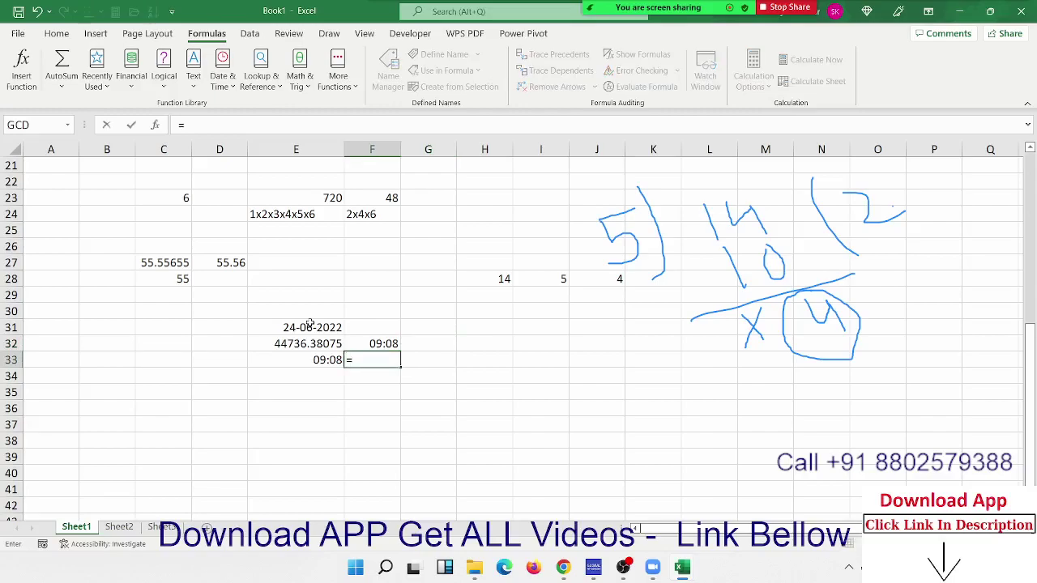
text(mod)
key(Tab)
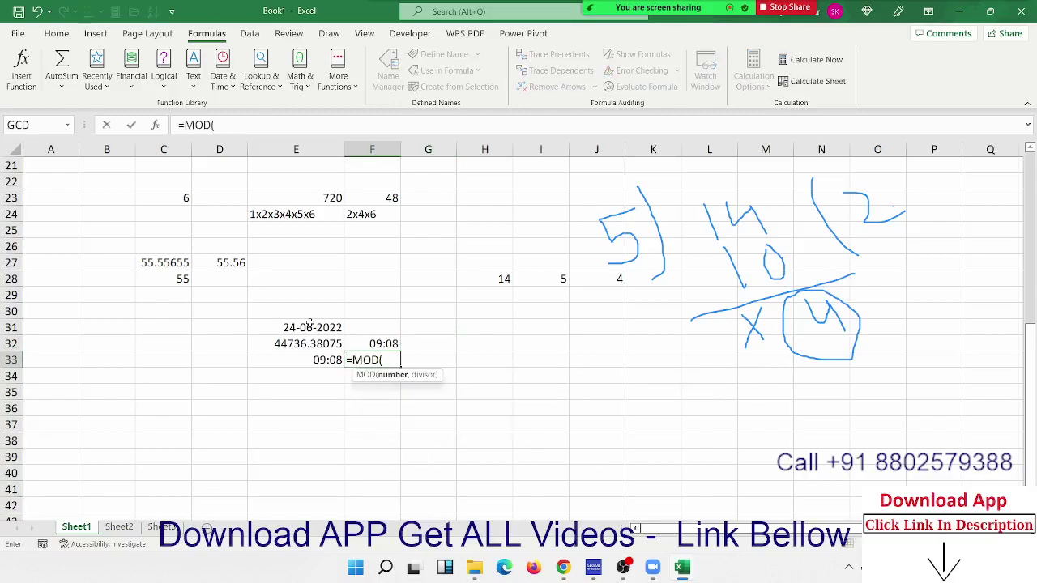
key(Left)
key(Up)
text(,)
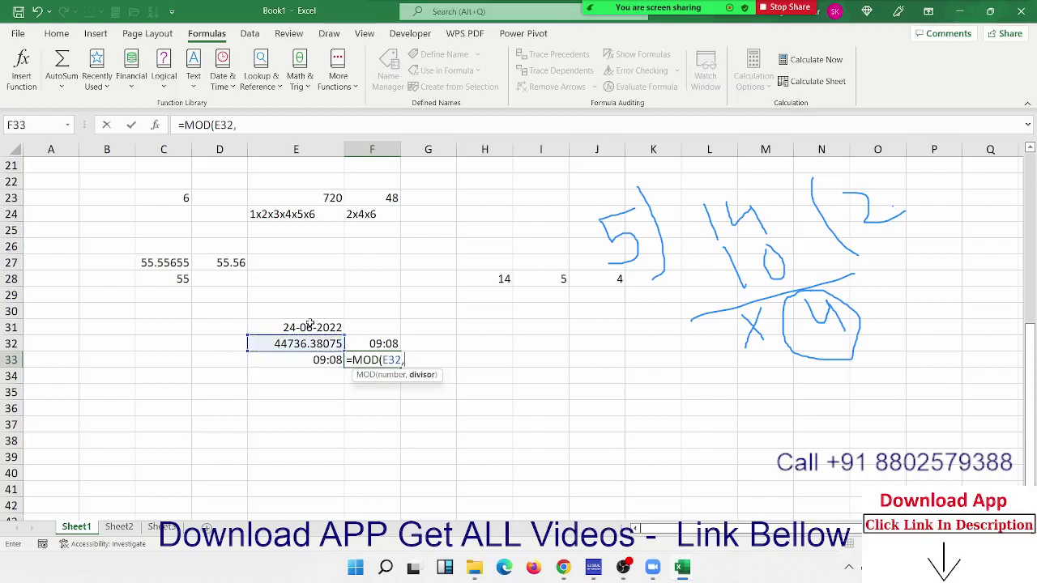
text(1))
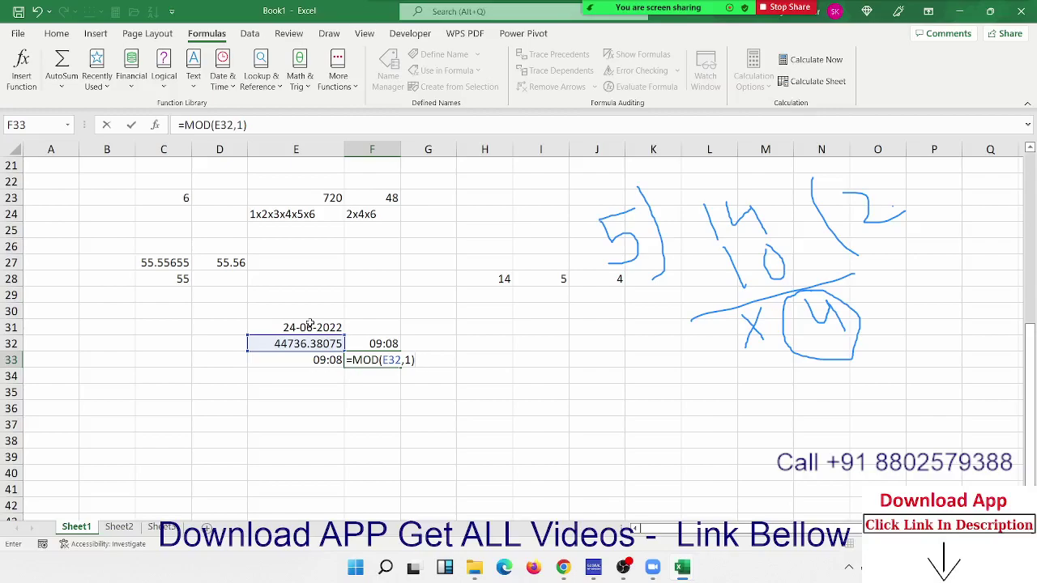
key(Return)
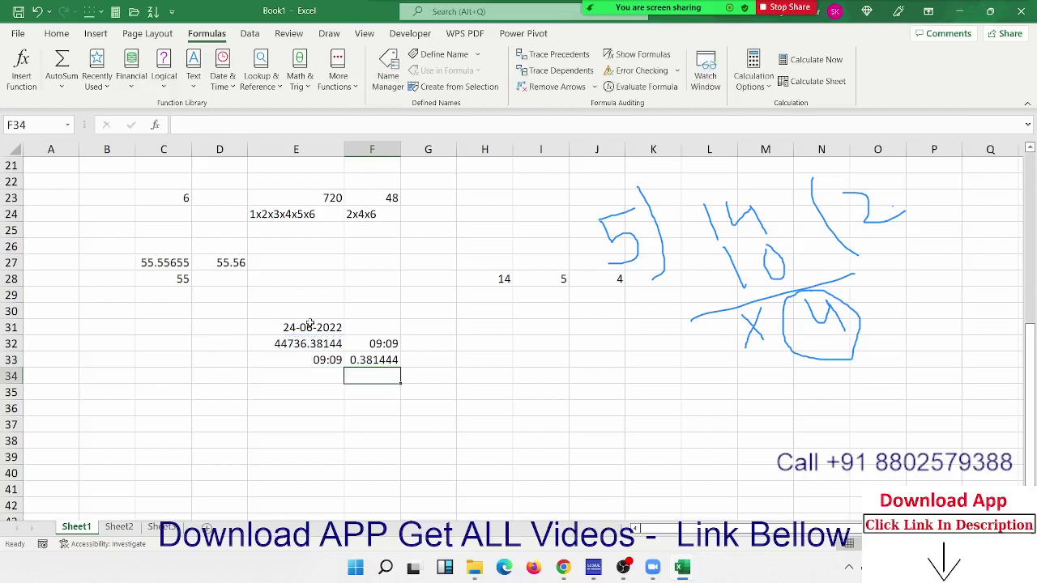
Format F33 as a time so it shows 09:09
key(Up)
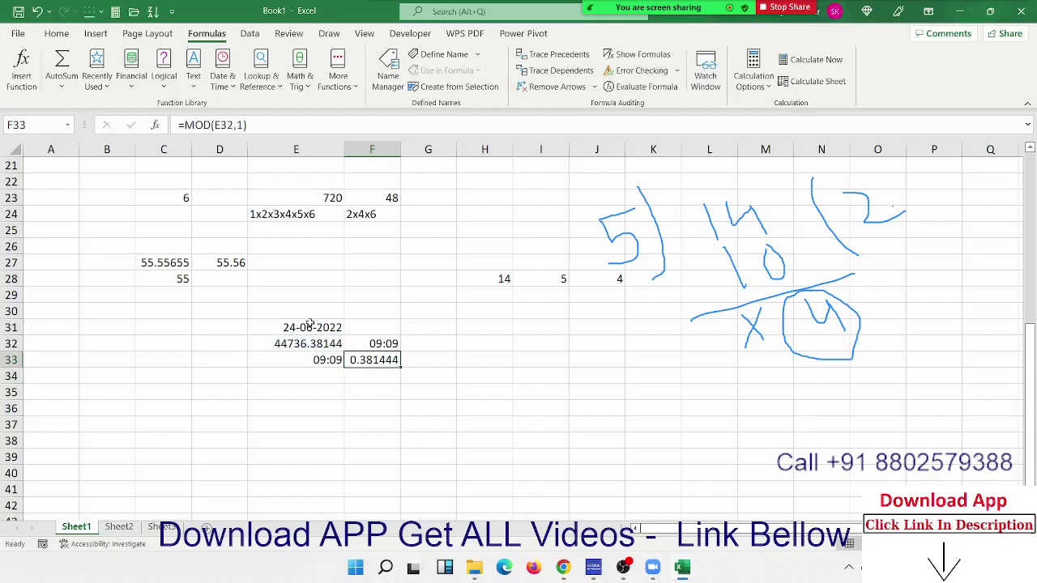
key(ctrl+shift+numbersign)
key(ctrl+shift+at)
click(427, 395)
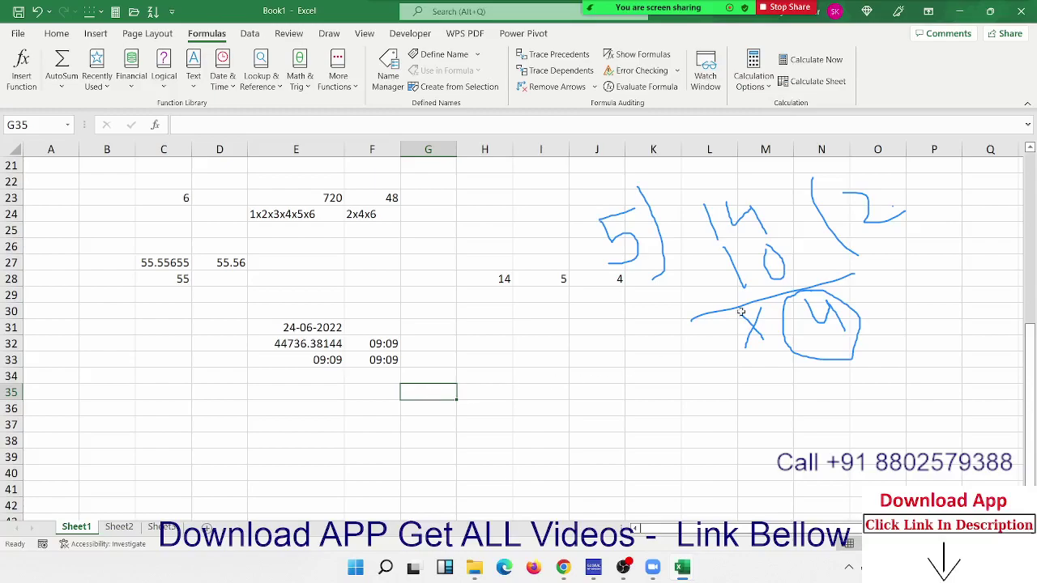
mouse_move(649, 6)
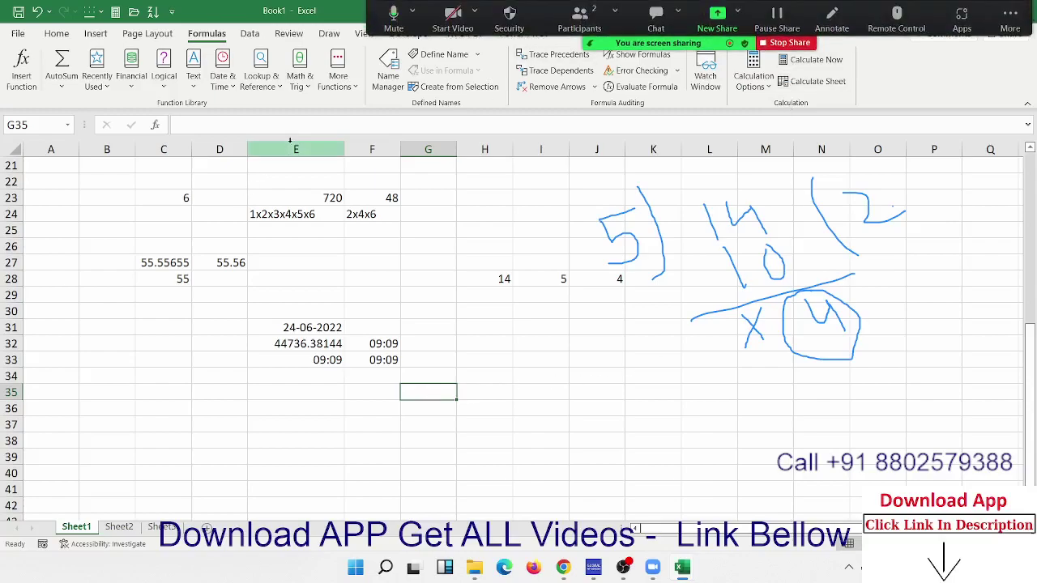
click(260, 77)
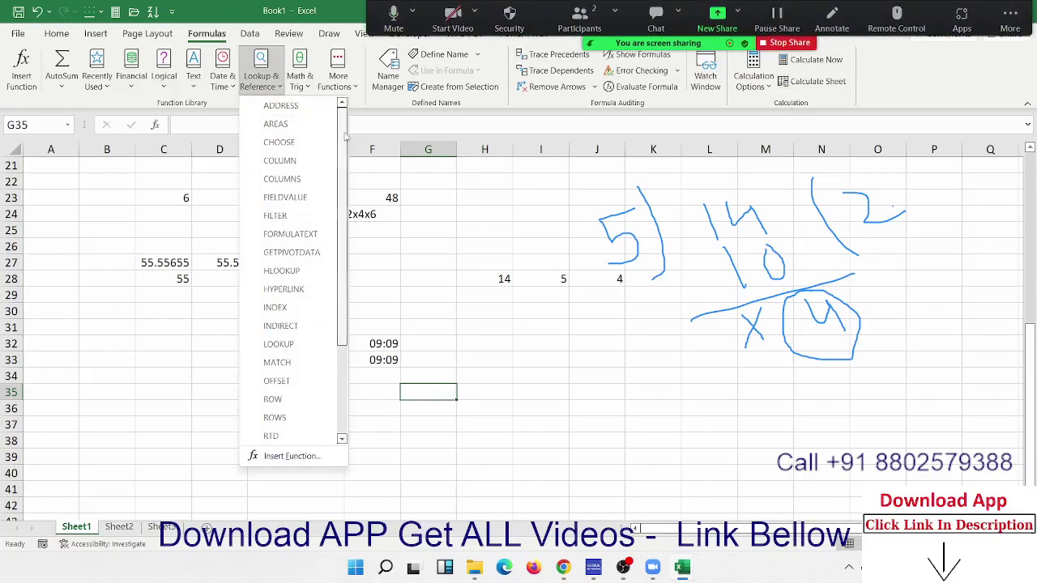
drag(342, 170, 344, 259)
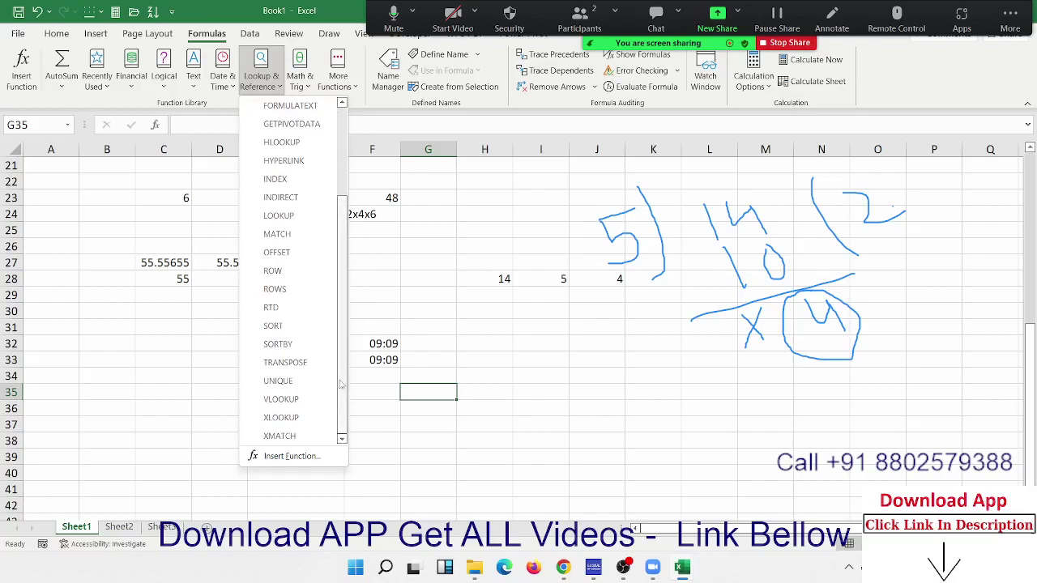
click(260, 77)
click(260, 77)
click(297, 81)
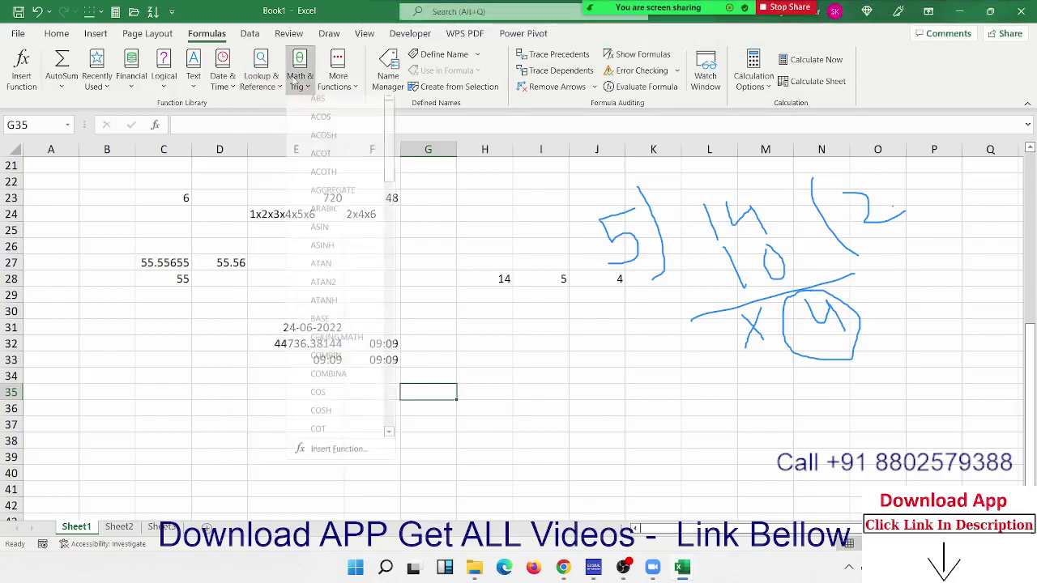
drag(390, 131, 422, 372)
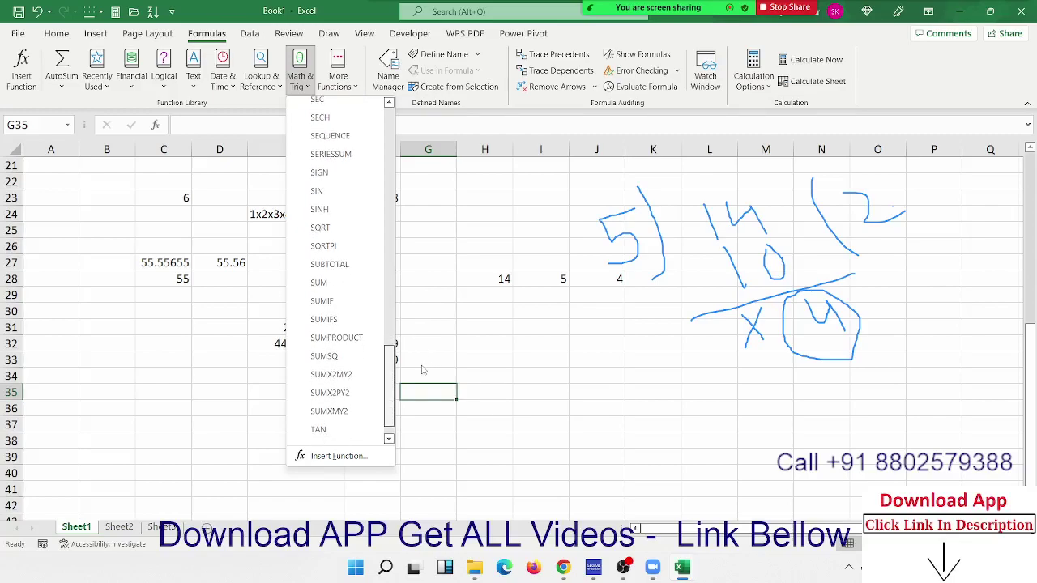
click(479, 343)
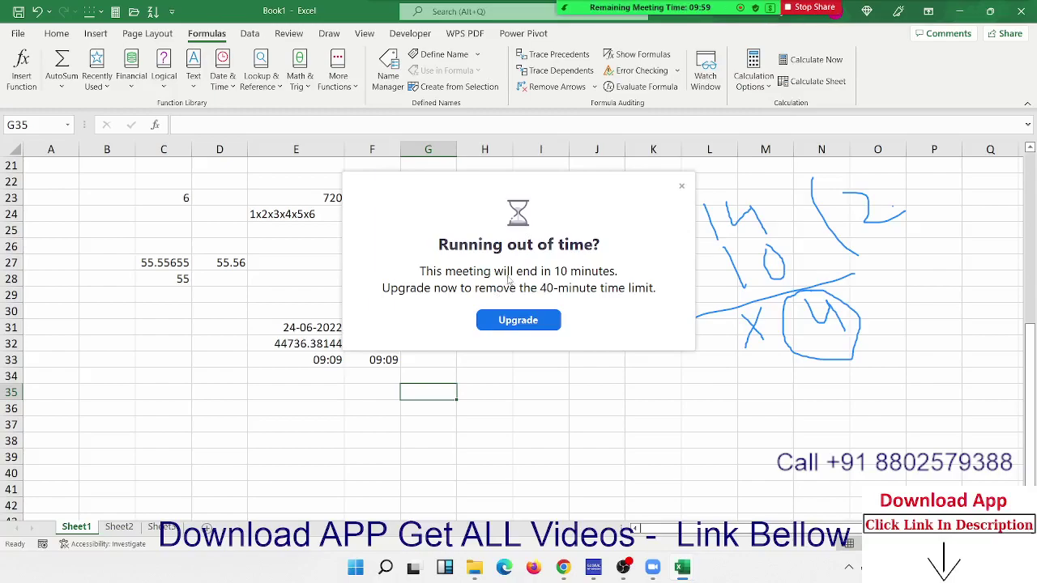
Dismiss the Zoom time-limit warning and erase all drawings with Clear My Drawings
click(682, 185)
click(473, 290)
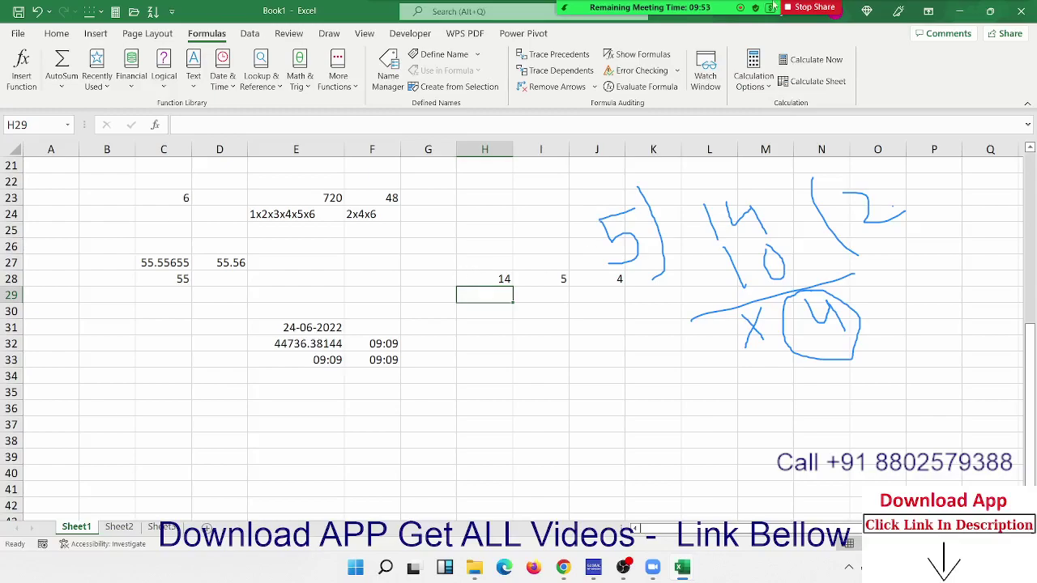
mouse_move(776, 7)
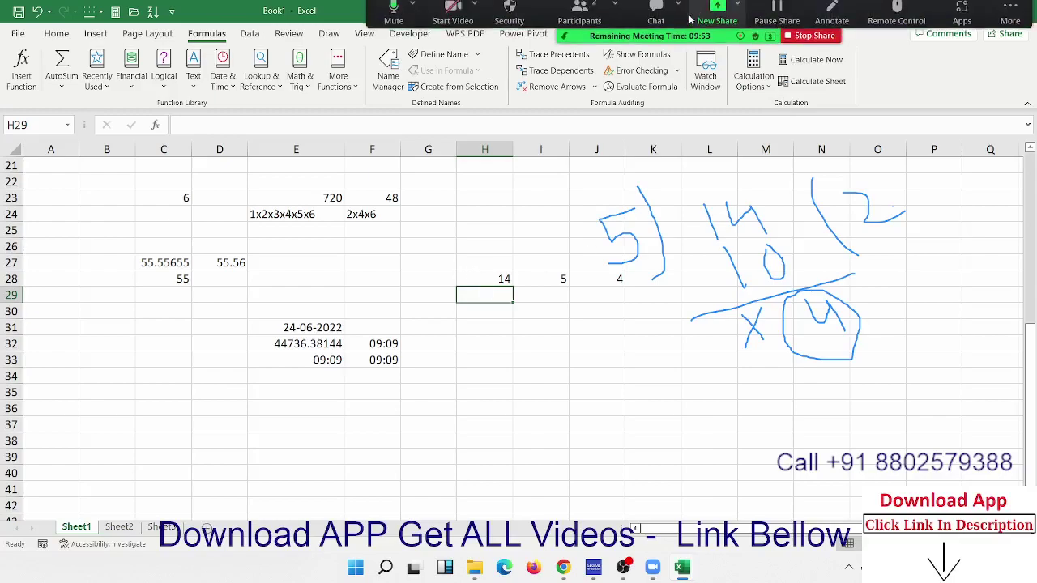
click(828, 24)
click(682, 78)
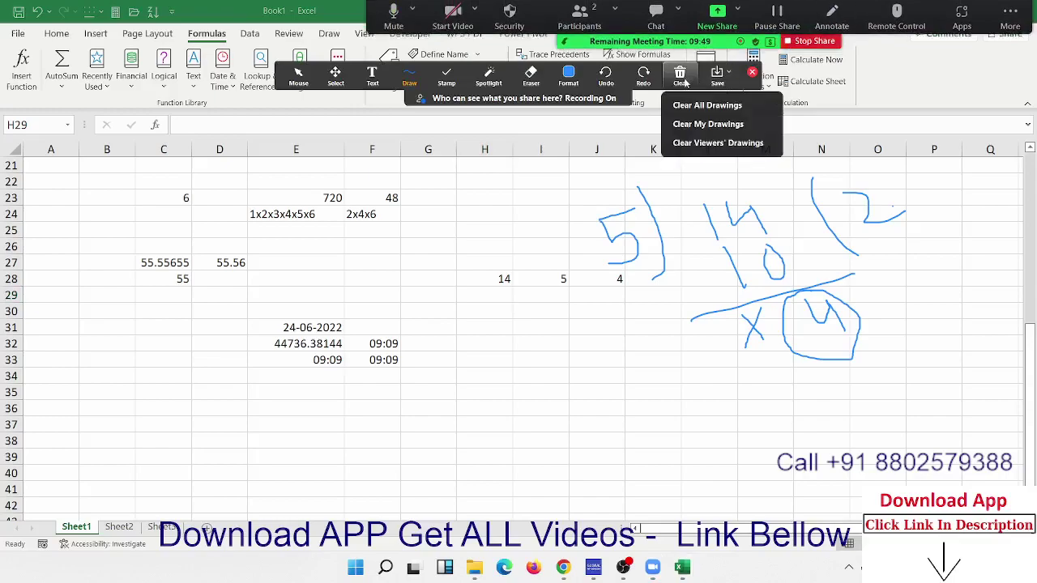
click(707, 124)
click(752, 73)
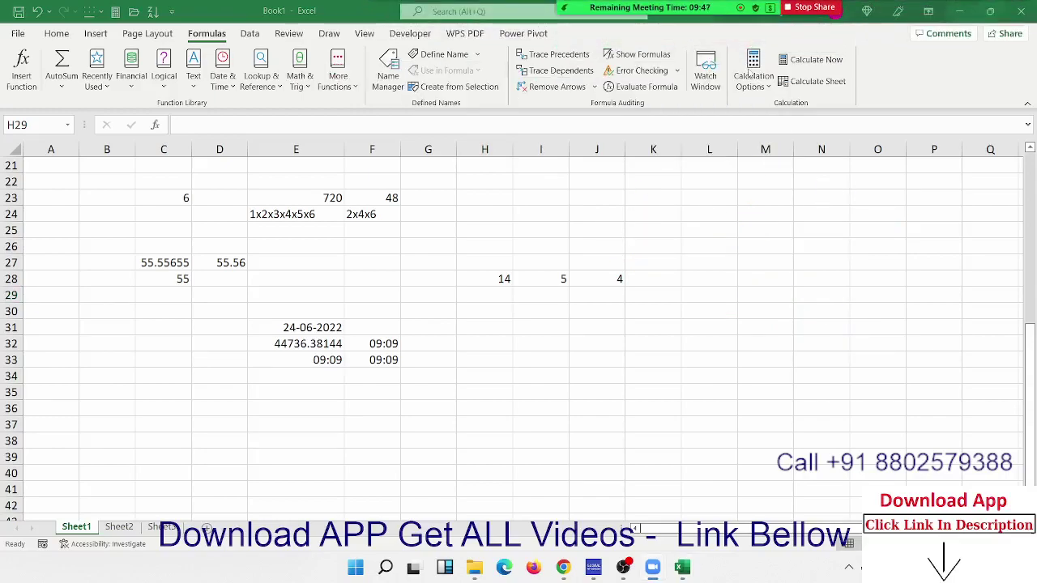